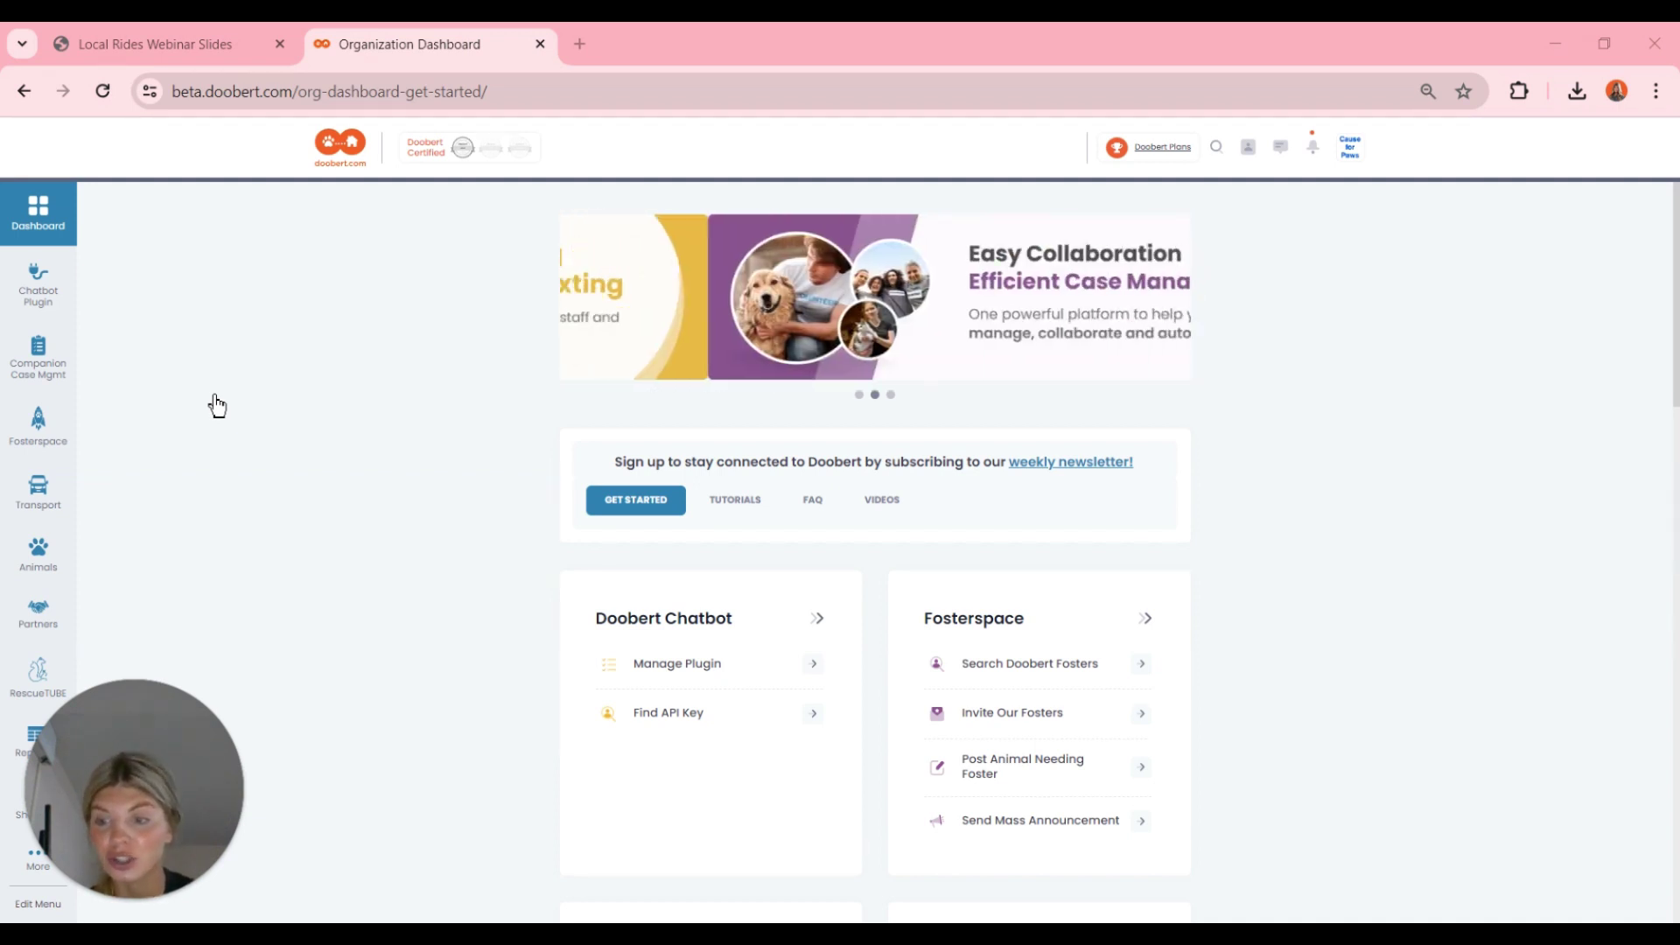
- Browse the organization's Videos tab, then expand Transport > New Local Ride in the sidebar
{"action": "left_click", "coordinate": [882, 509]}
{"action": "scroll", "coordinate": [886, 612], "scroll_direction": "down", "scroll_amount": 7}
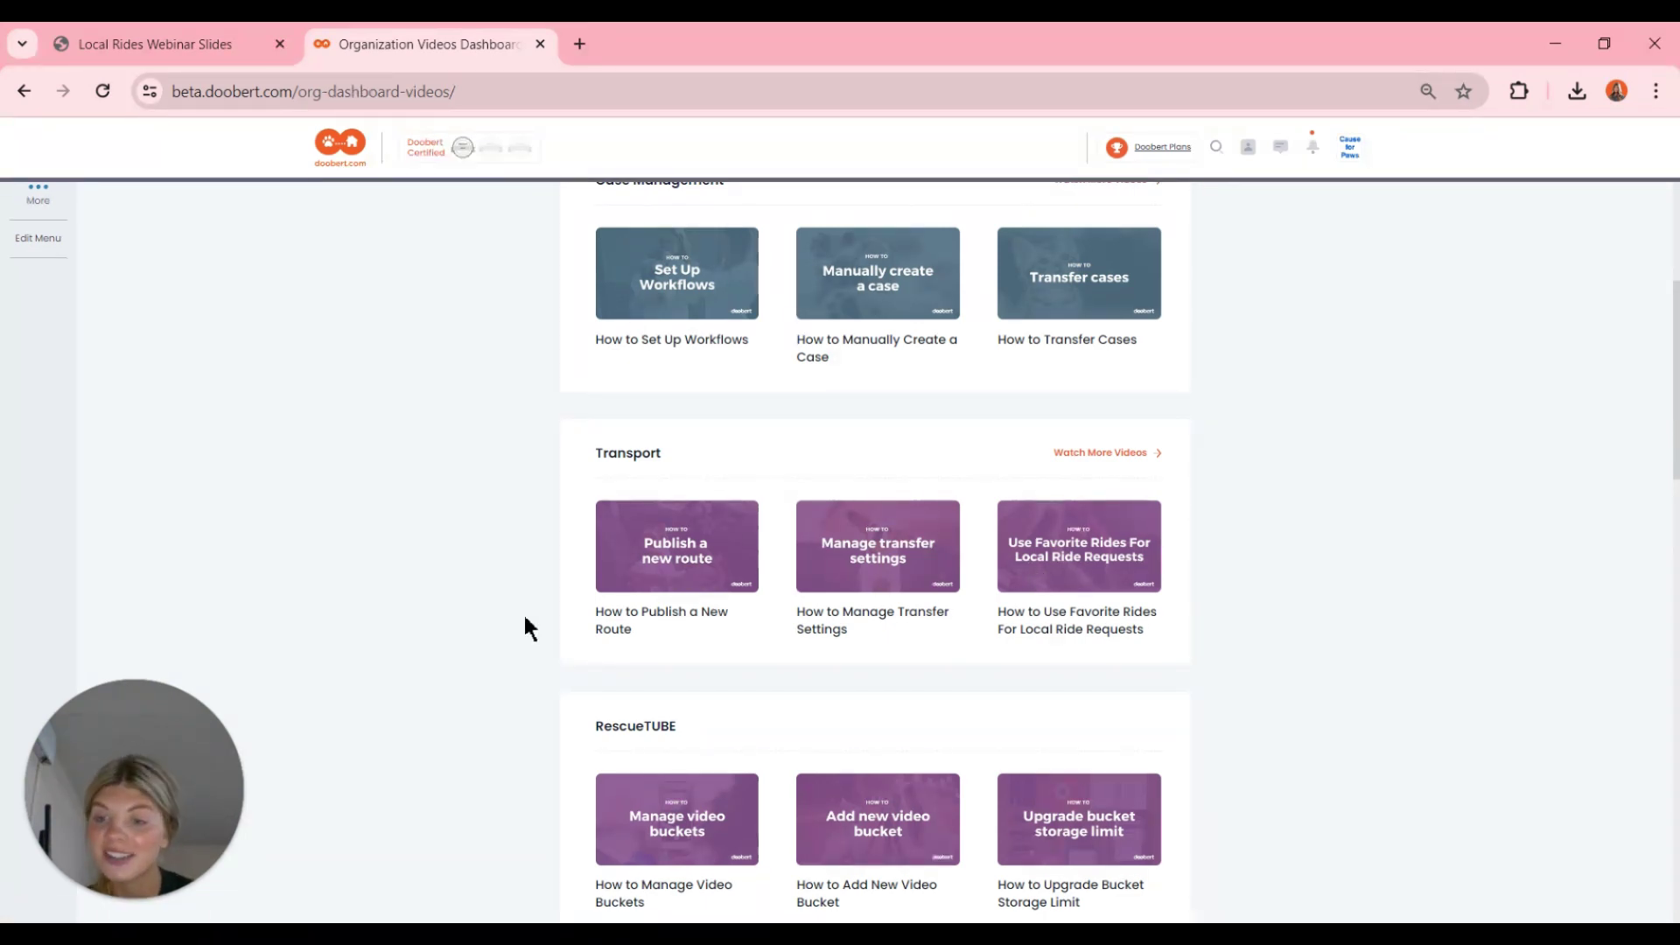
{"action": "scroll", "coordinate": [525, 618], "scroll_direction": "up", "scroll_amount": 6}
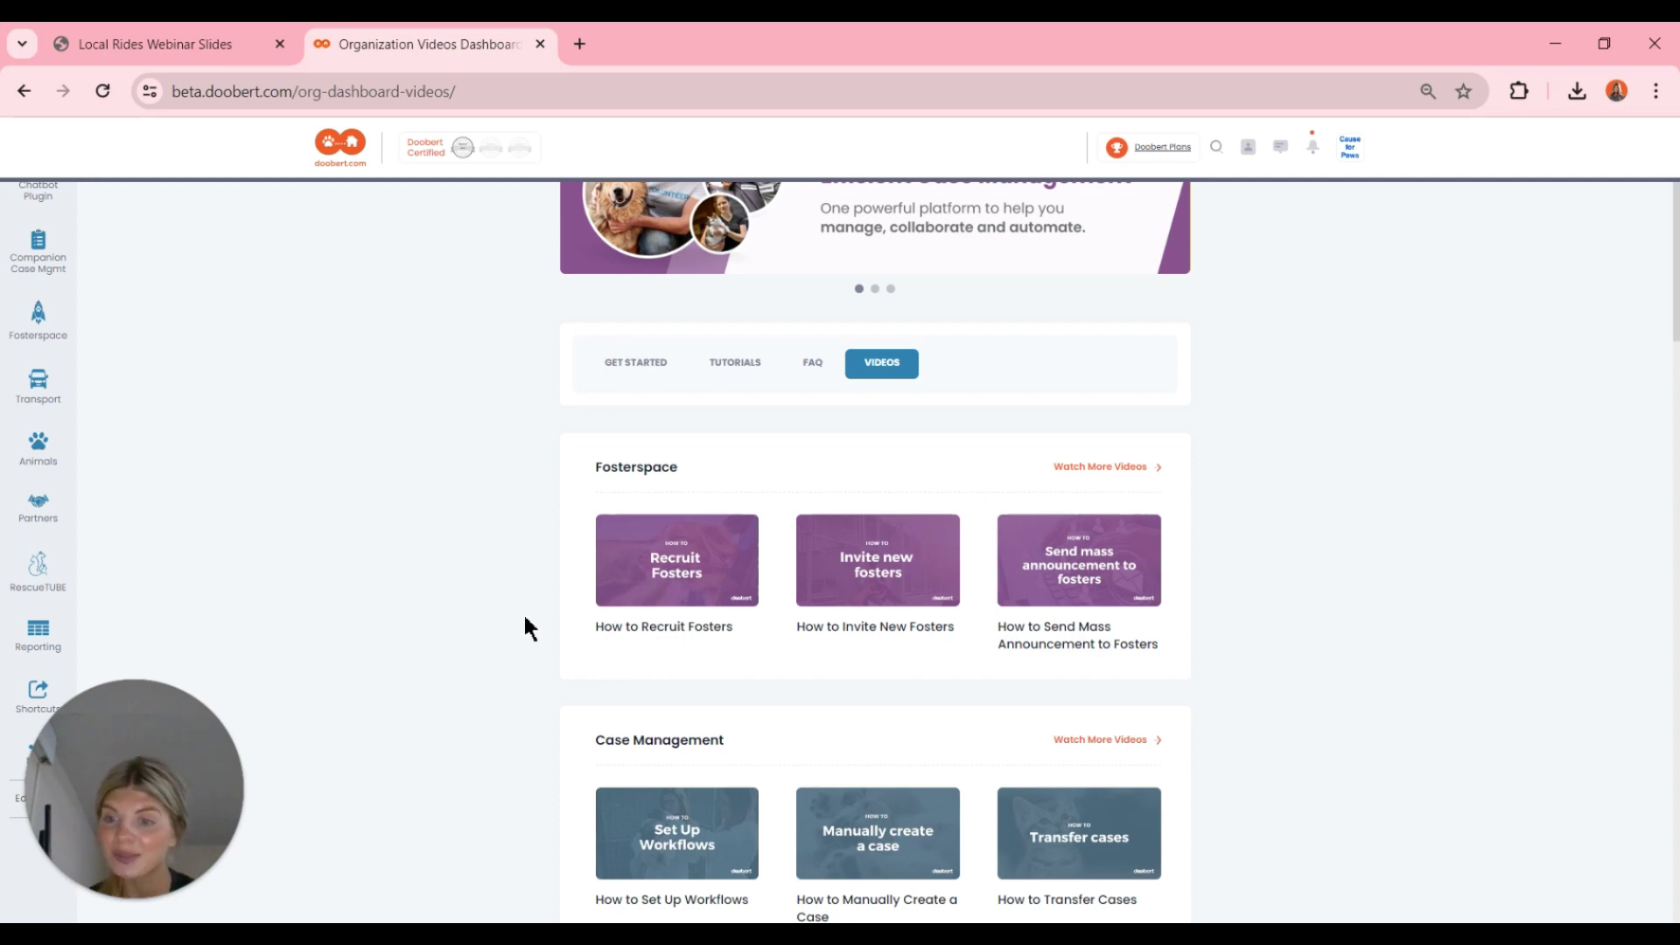
{"action": "scroll", "coordinate": [525, 617], "scroll_direction": "up", "scroll_amount": 2}
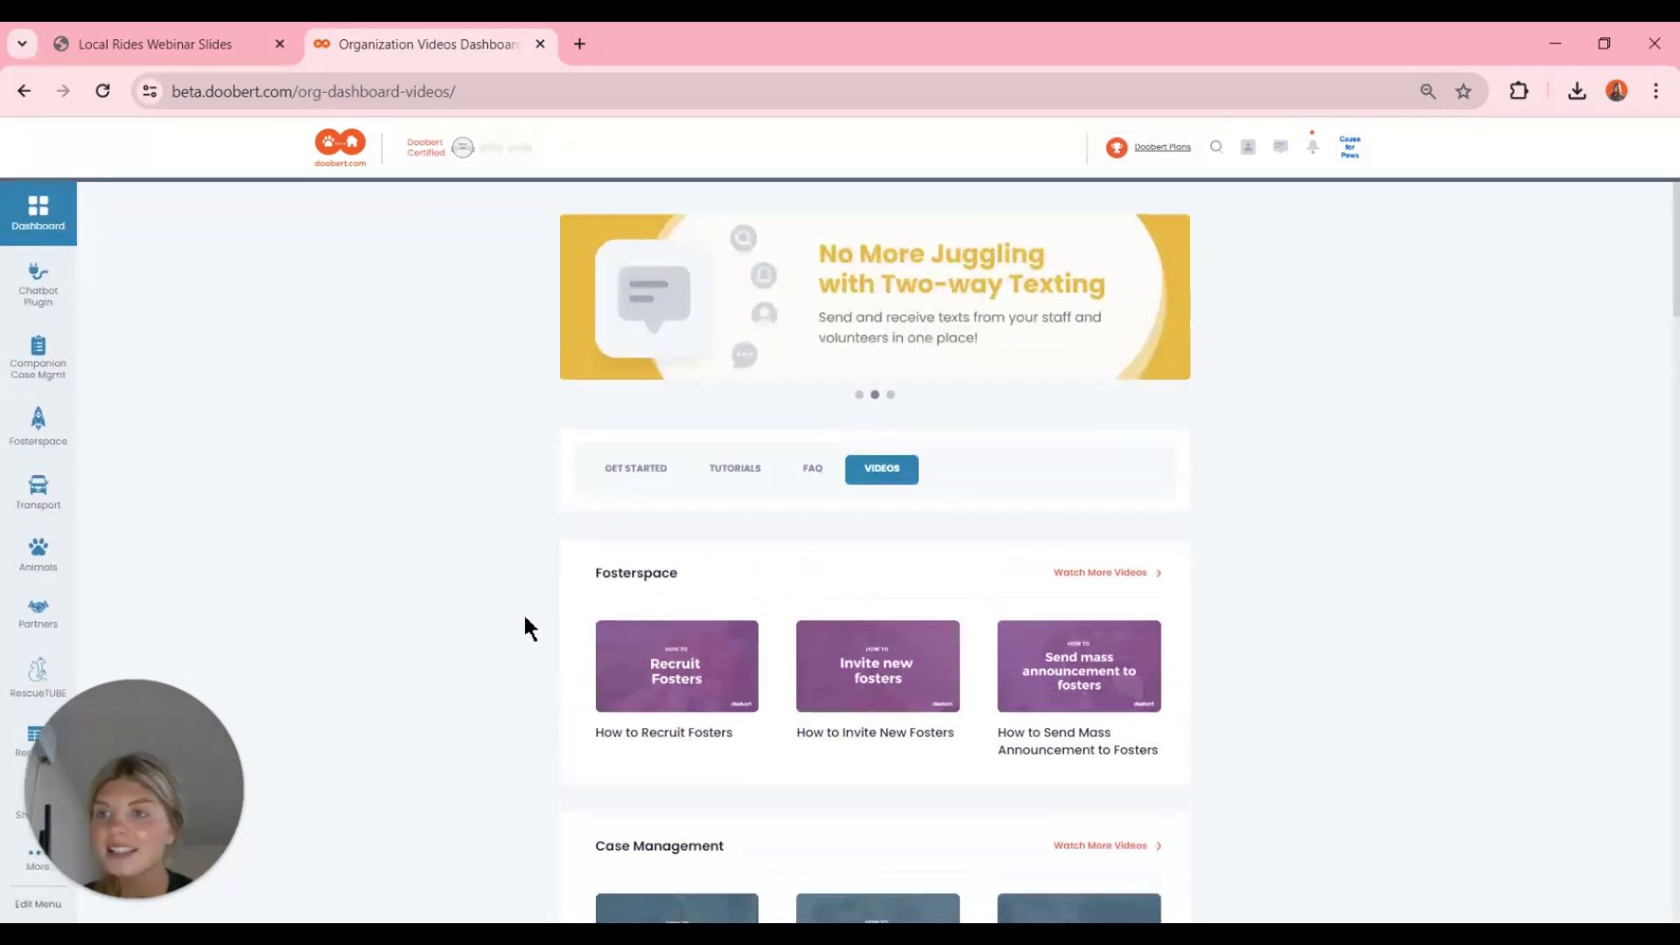
{"action": "left_click", "coordinate": [60, 504]}
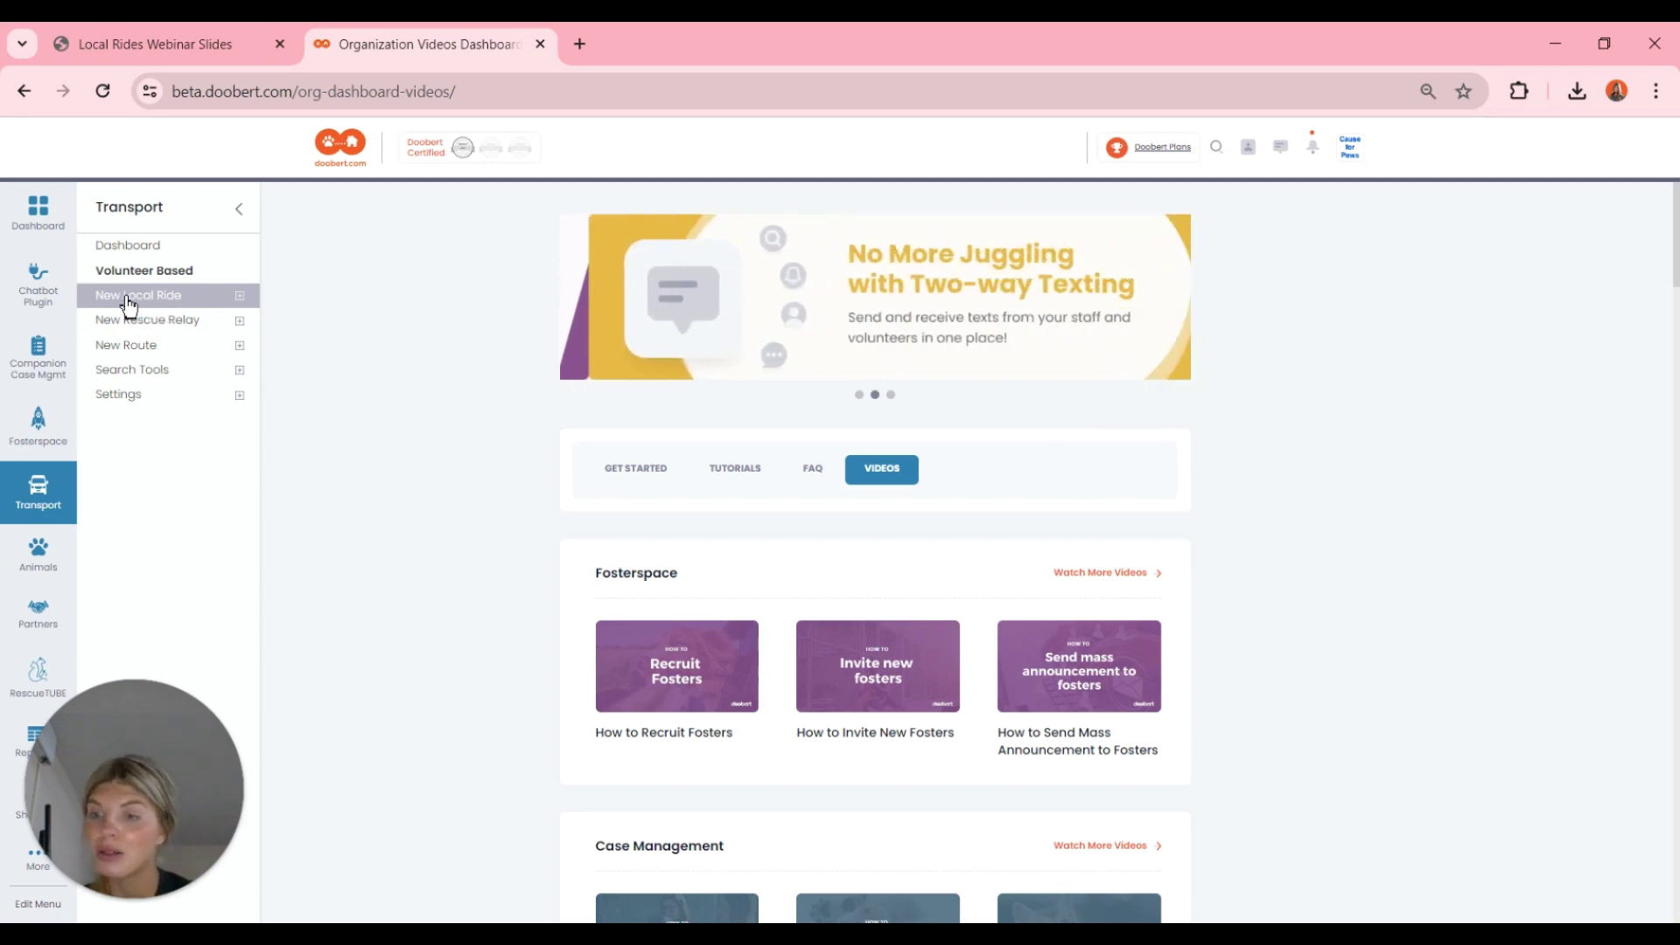
{"action": "left_click", "coordinate": [130, 298]}
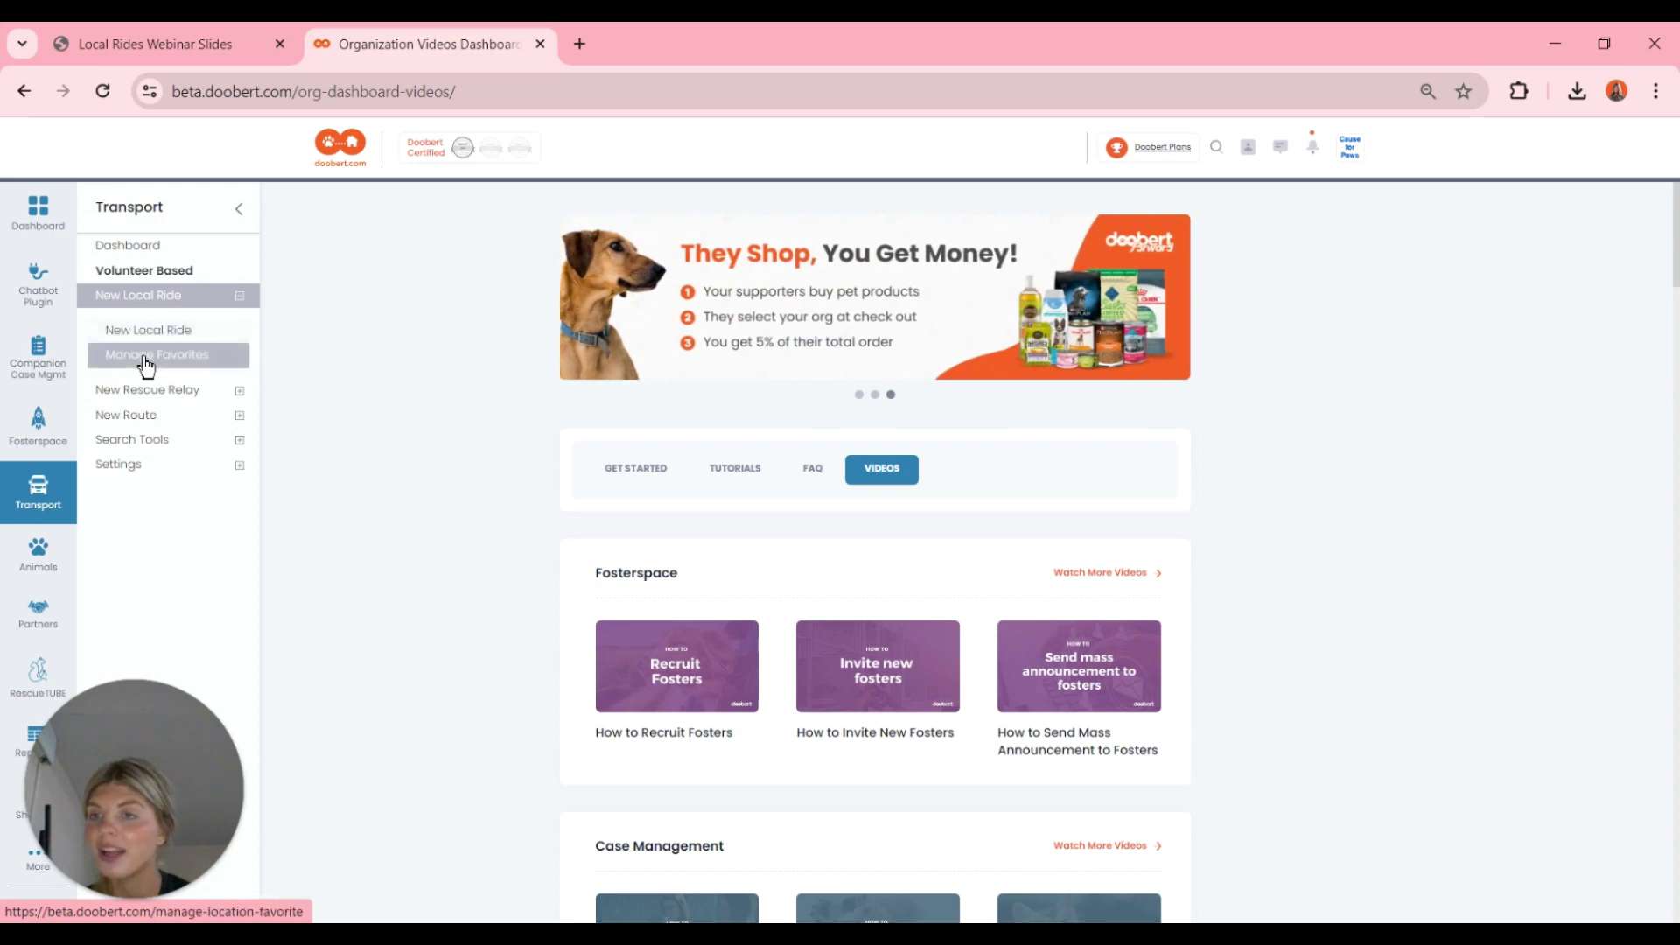
- Open the Publish New Local Ride form from Transport > New Local Ride
{"action": "left_click", "coordinate": [111, 332]}
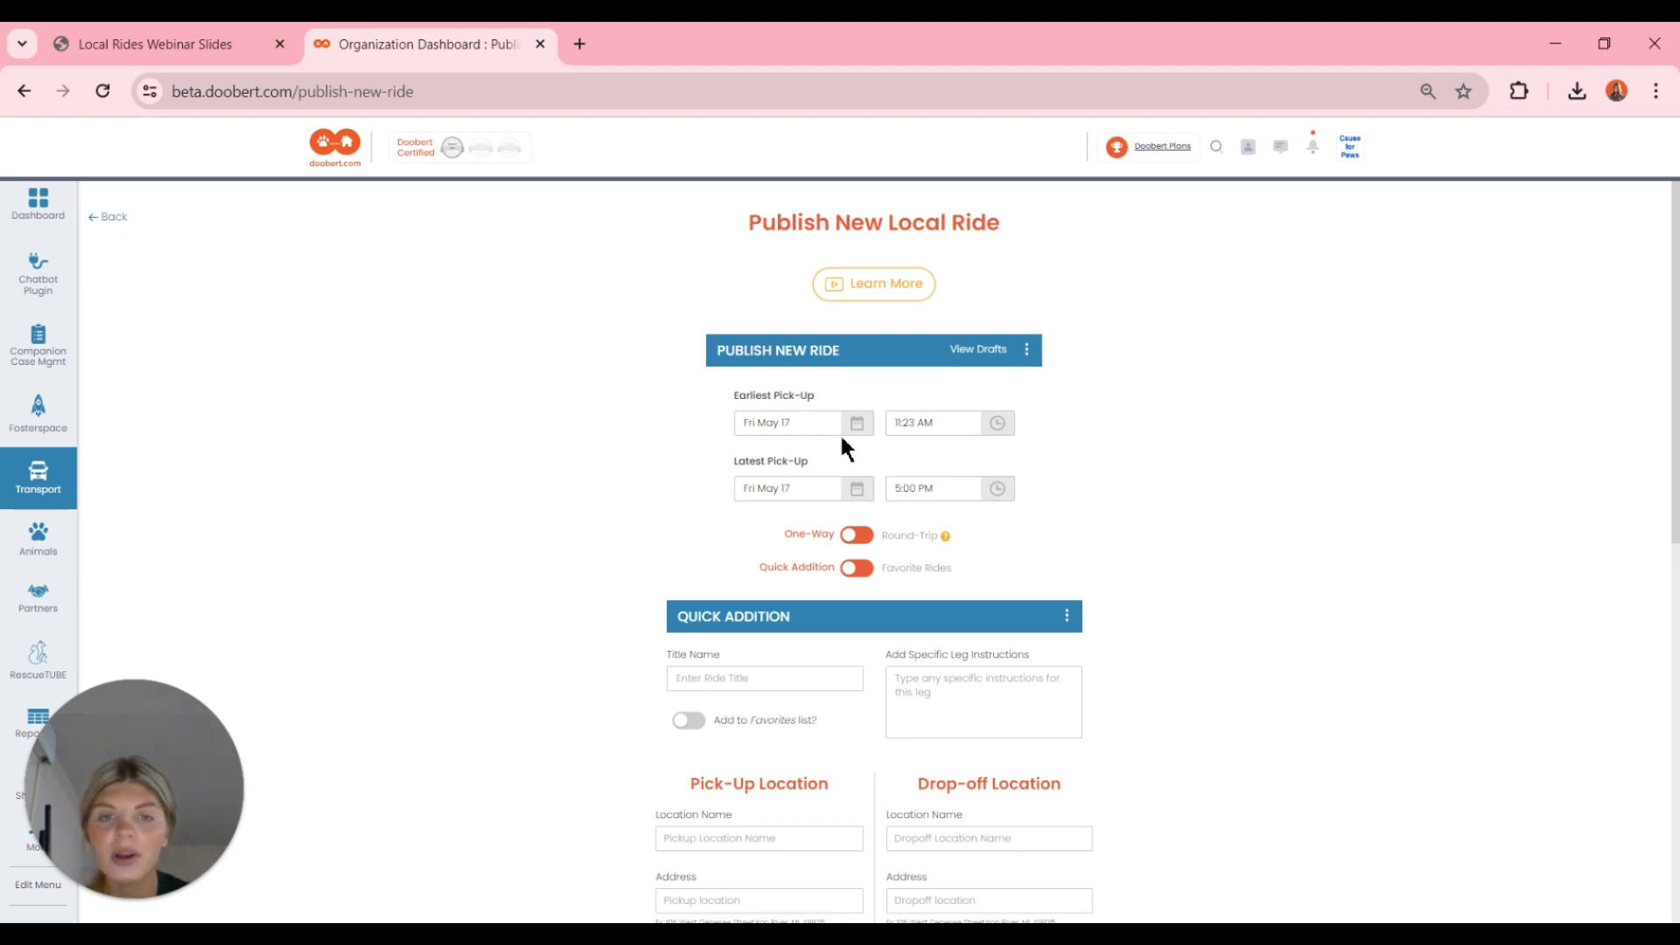
- Set pick-up to 11:30 AM–1:00 PM on Fri May 17 and switch the ride to Round-Trip
{"action": "left_click", "coordinate": [1002, 489]}
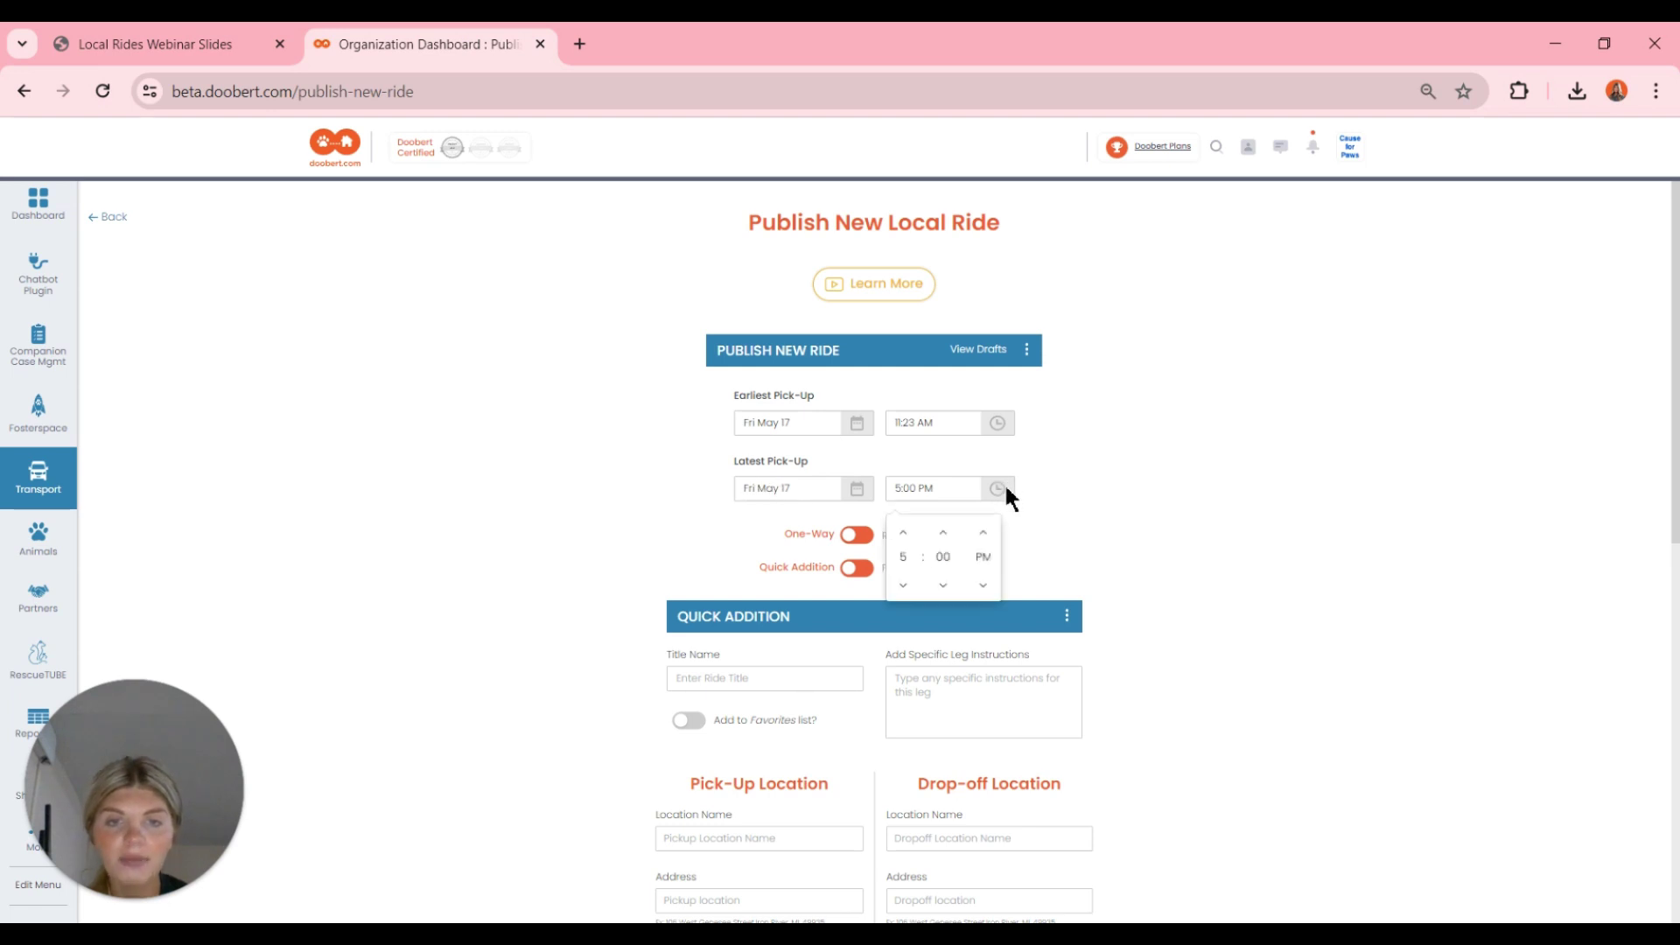
{"action": "left_click", "coordinate": [901, 547]}
{"action": "left_click", "coordinate": [906, 584]}
{"action": "left_click", "coordinate": [906, 584]}
{"action": "left_click", "coordinate": [906, 585]}
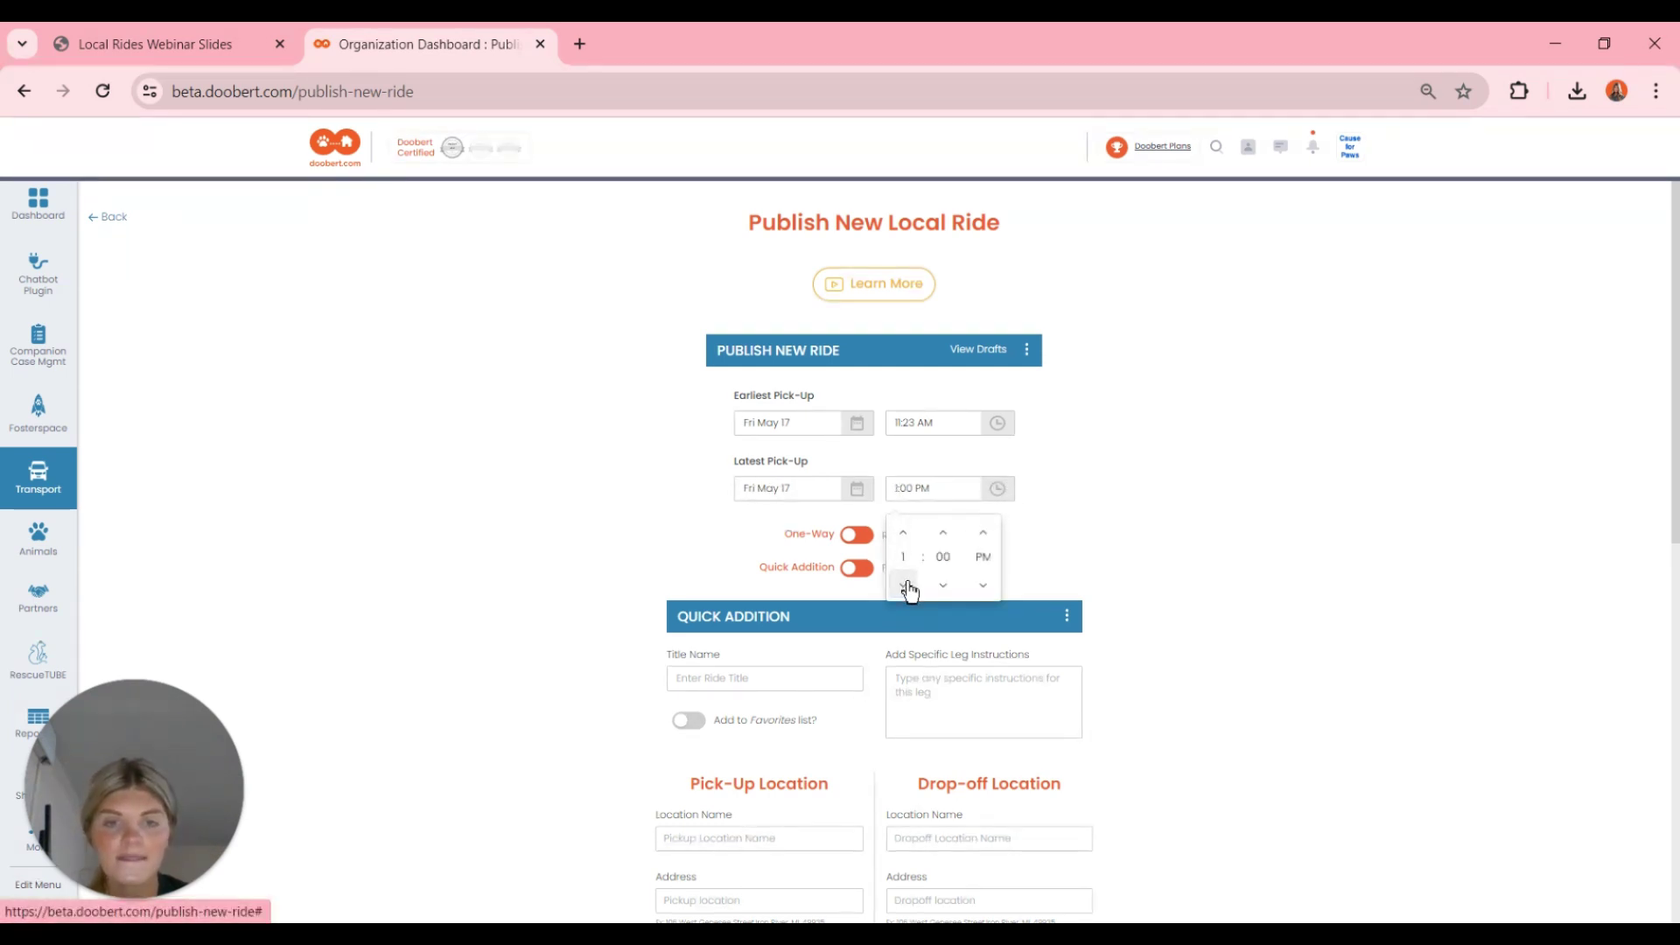
{"action": "left_click", "coordinate": [1119, 503]}
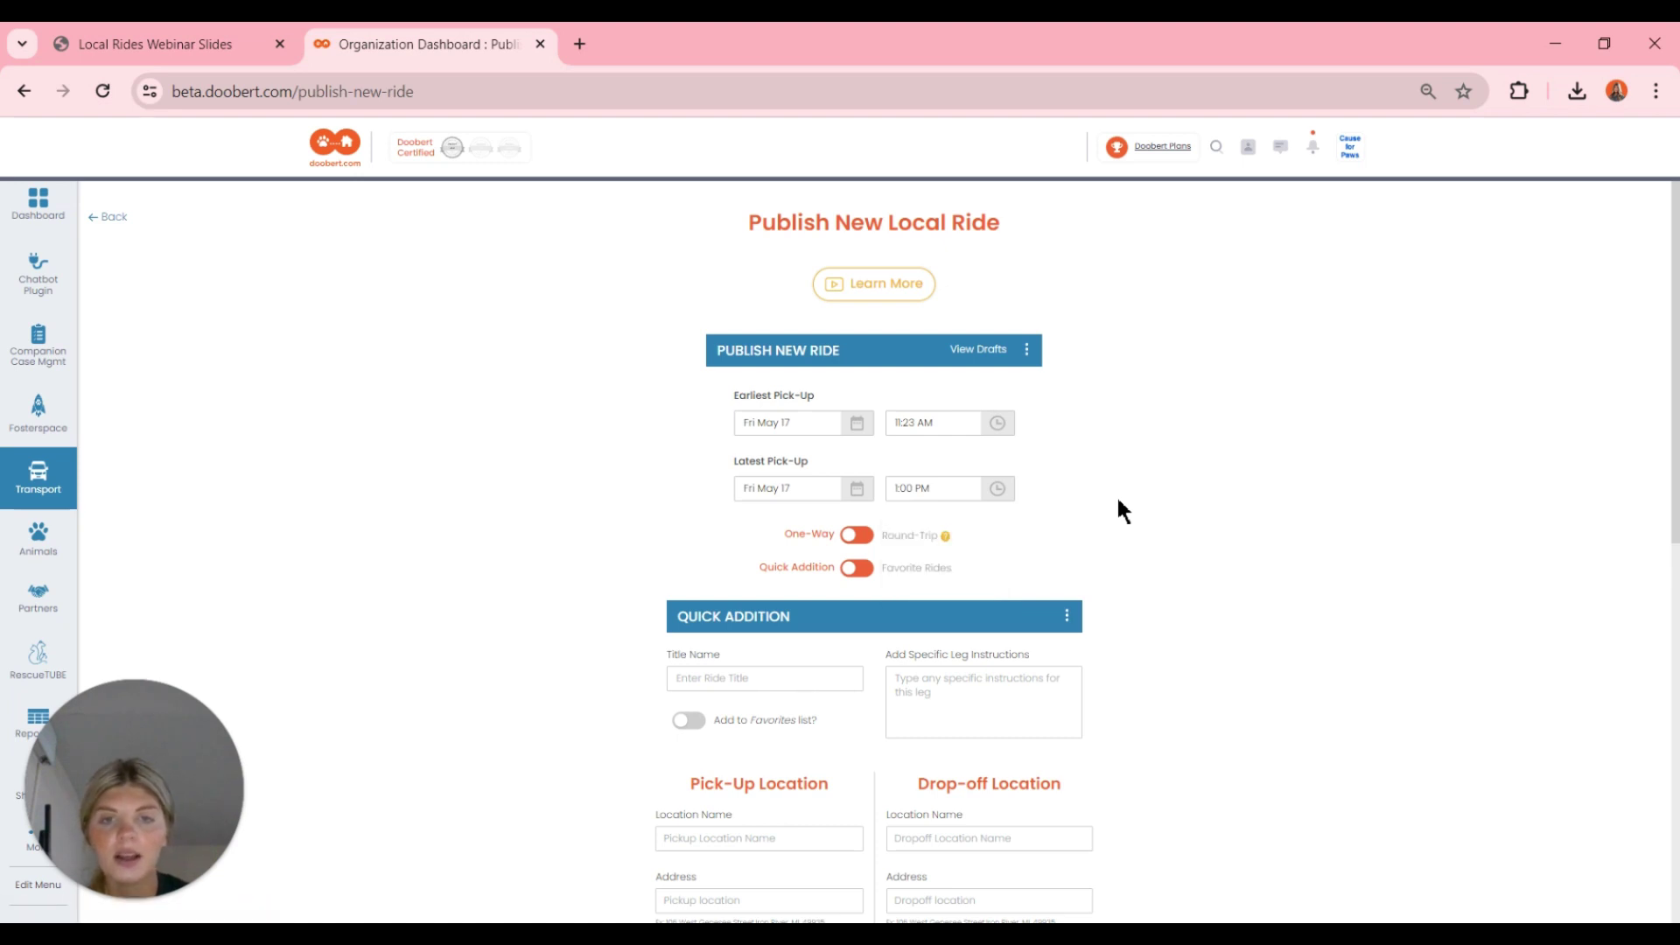
{"action": "left_click", "coordinate": [926, 424]}
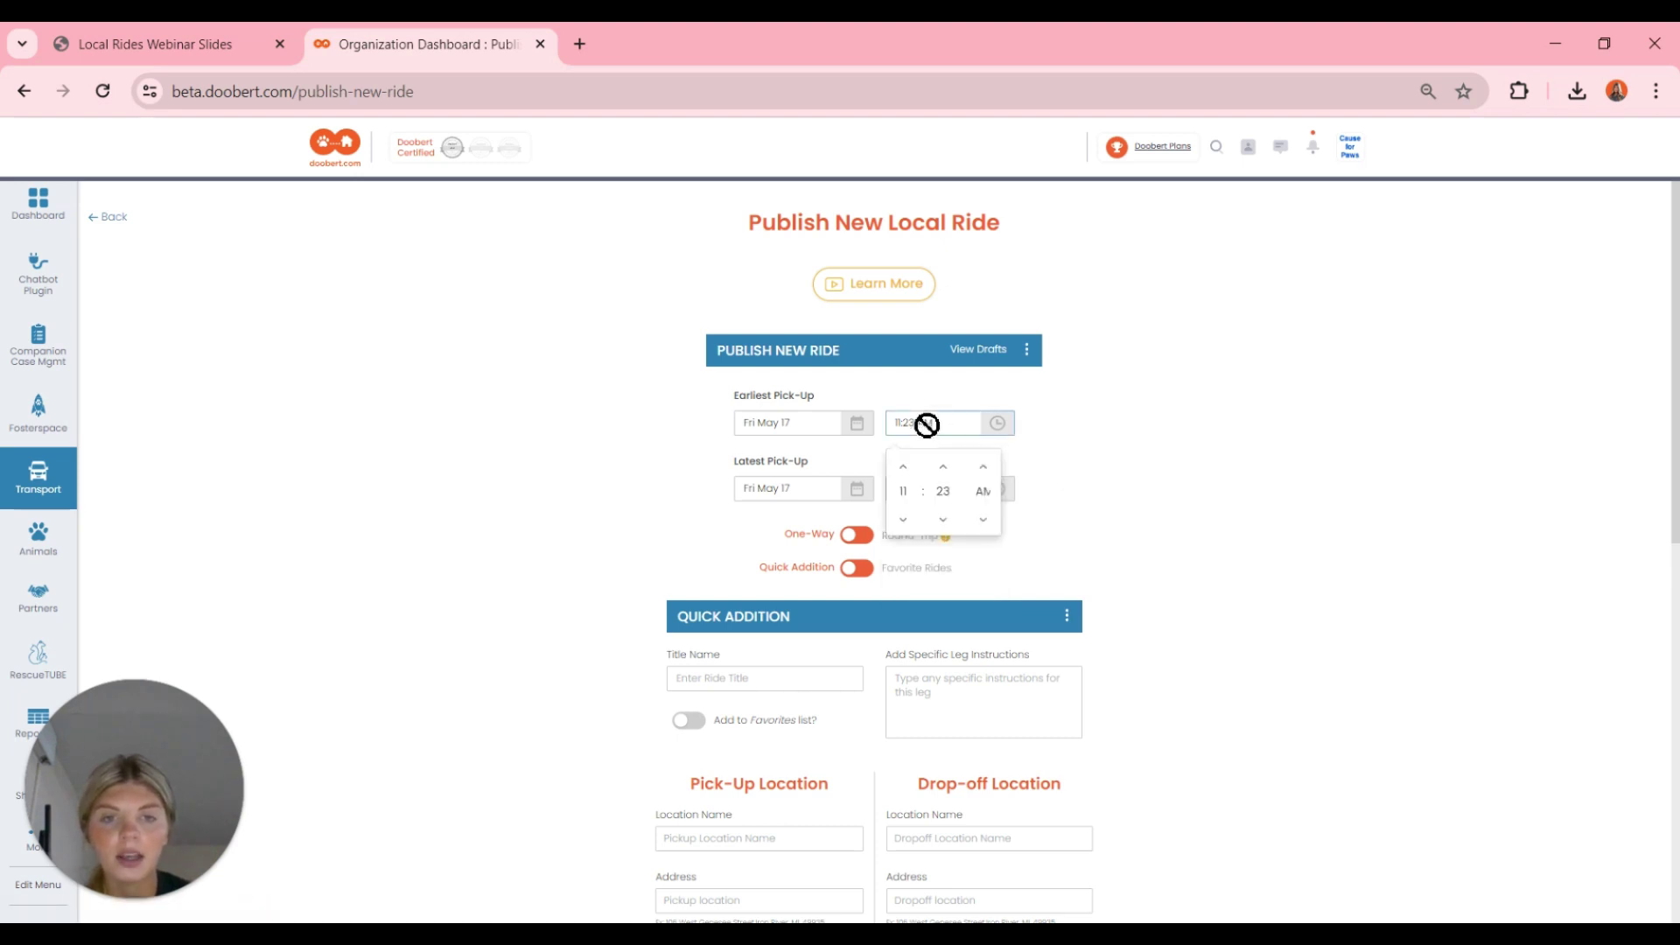
{"action": "left_click", "coordinate": [943, 466]}
{"action": "left_click", "coordinate": [944, 467]}
{"action": "left_click", "coordinate": [944, 467]}
{"action": "left_click", "coordinate": [944, 467]}
{"action": "left_click", "coordinate": [944, 467]}
{"action": "left_click", "coordinate": [943, 467]}
{"action": "left_click", "coordinate": [943, 467]}
{"action": "left_click", "coordinate": [1155, 412]}
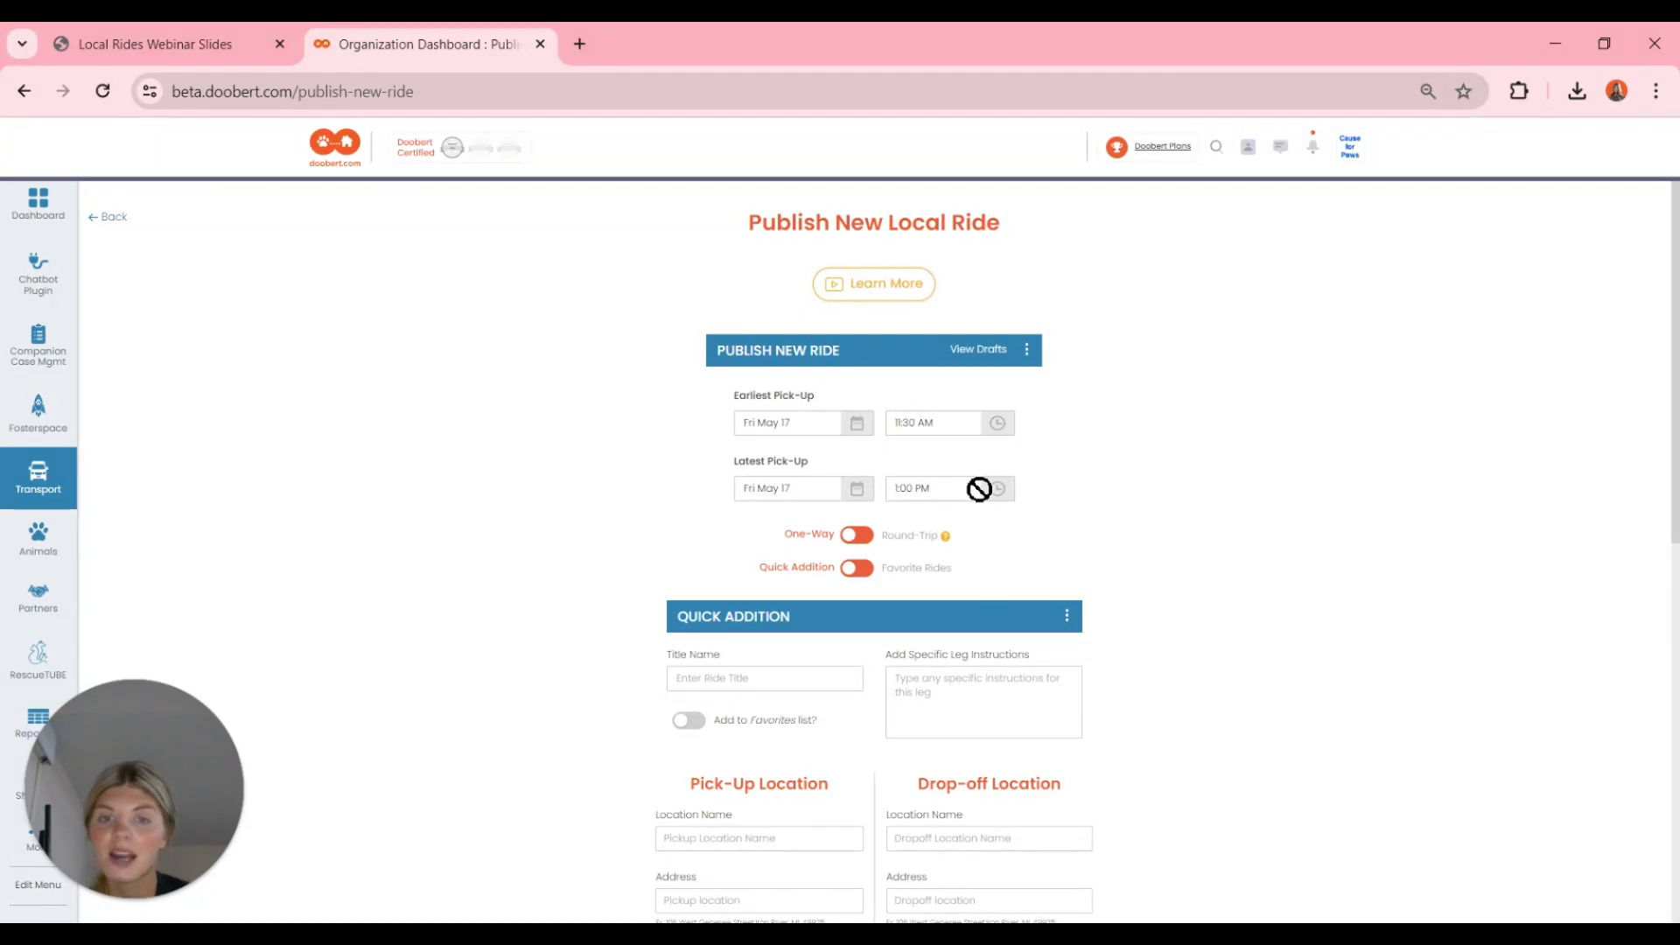
{"action": "left_click", "coordinate": [854, 538]}
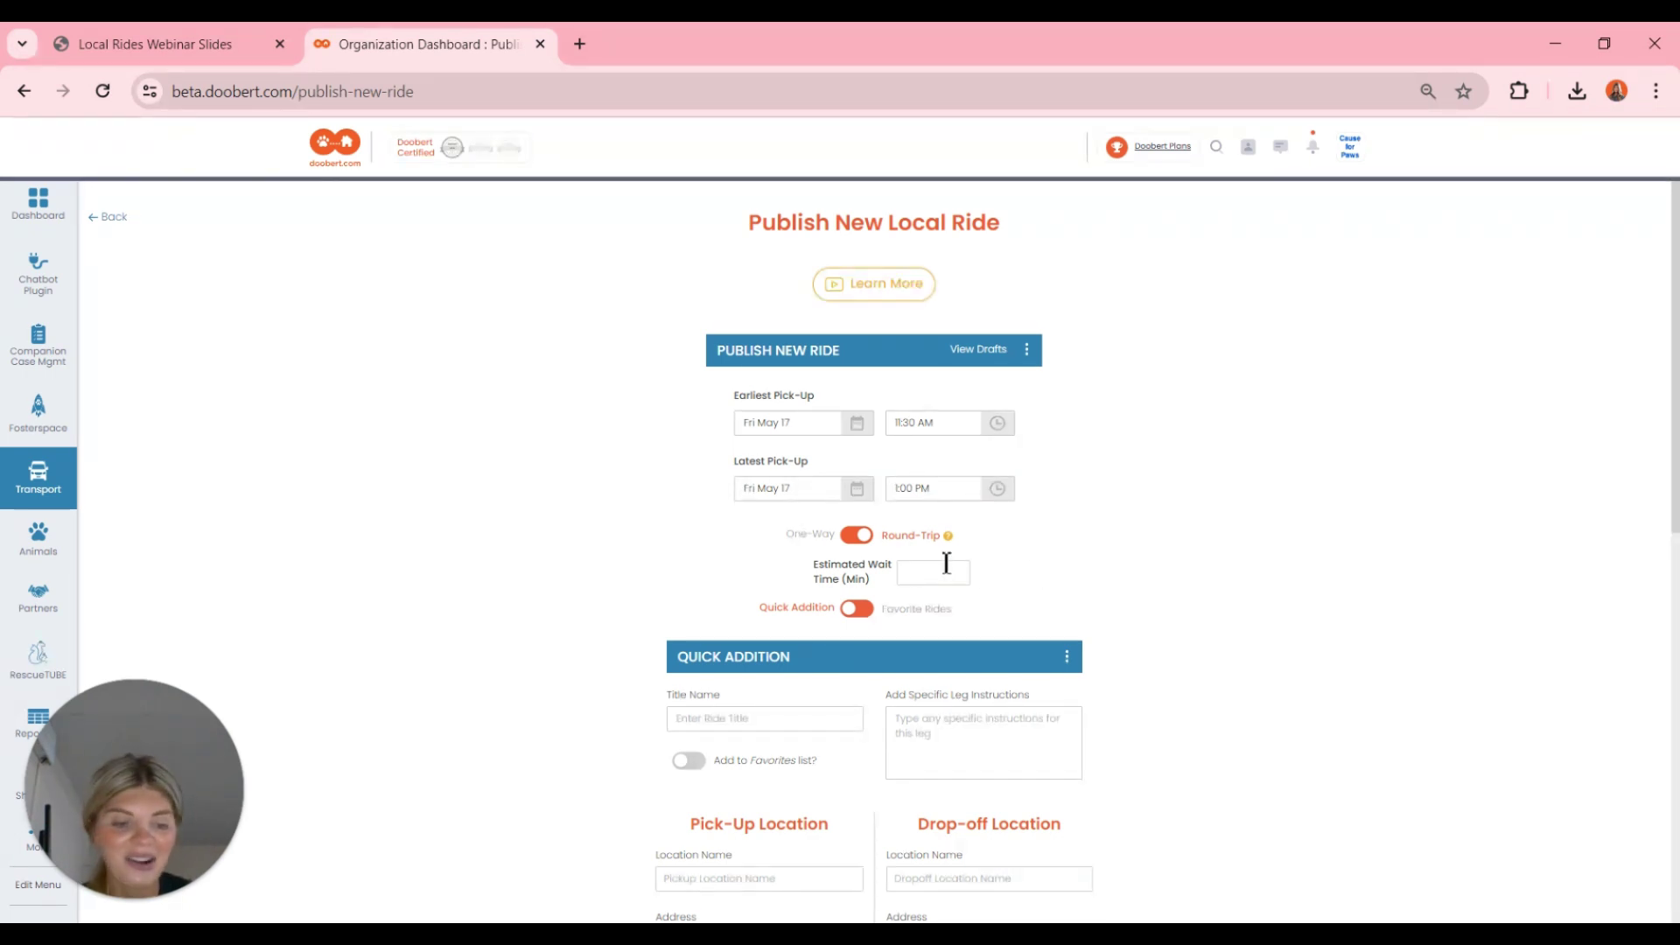
- Enter a 60-minute estimated wait time and turn on Add to Favorites list
{"action": "type", "text": "60"}
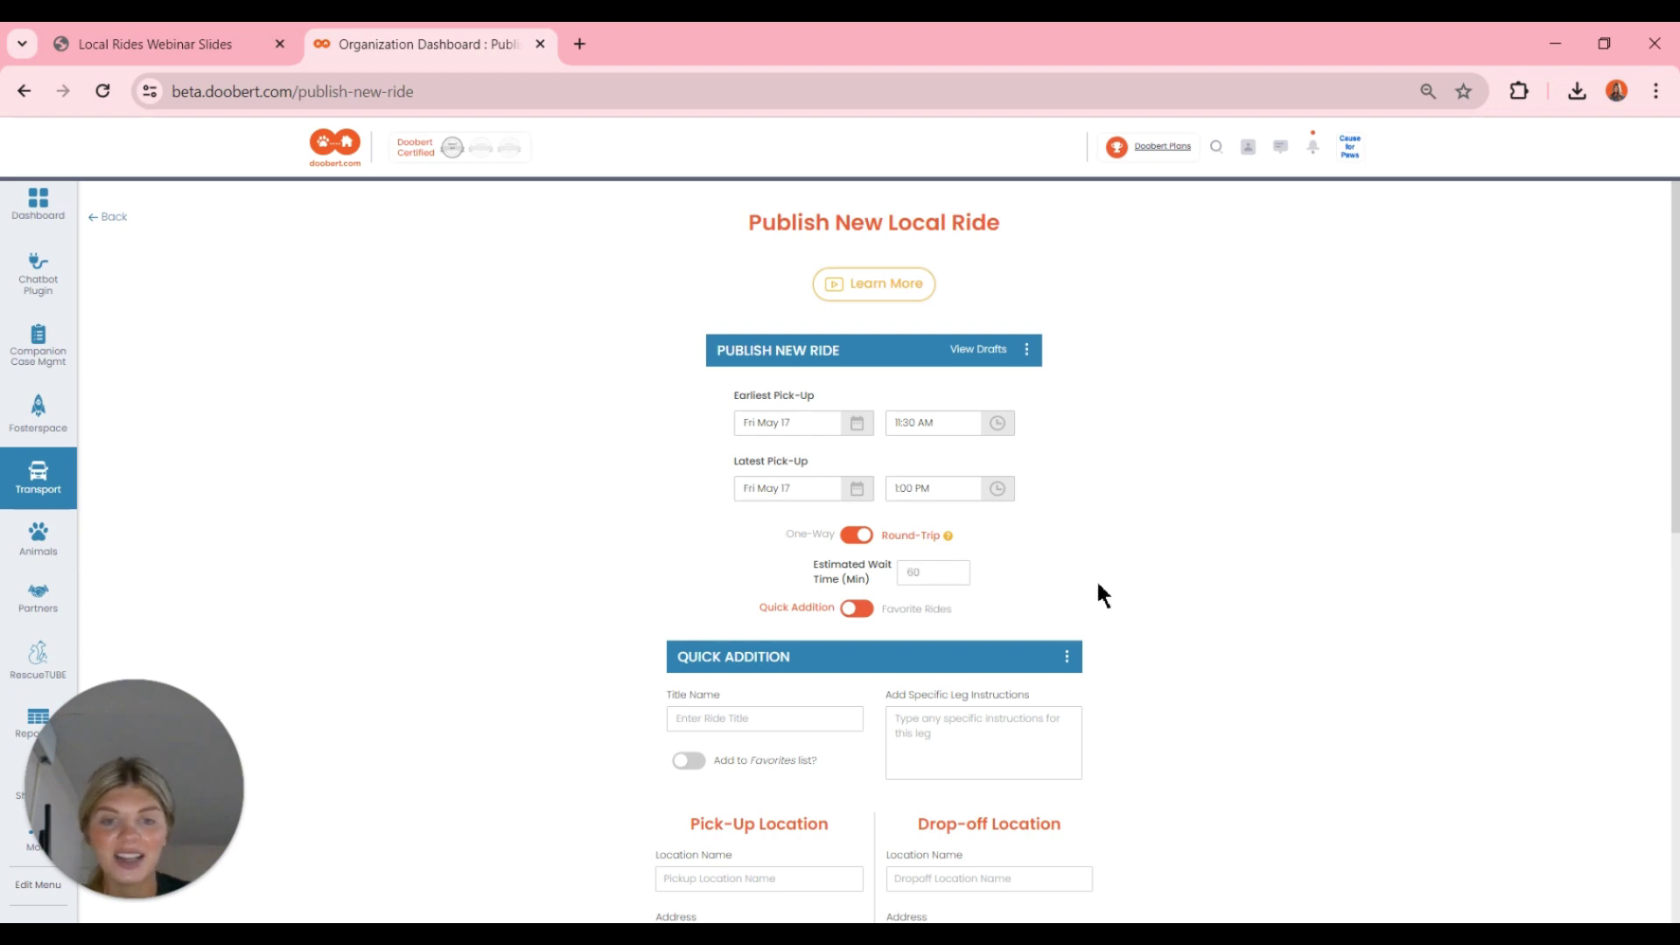
{"action": "scroll", "coordinate": [1098, 584], "scroll_direction": "down", "scroll_amount": 1}
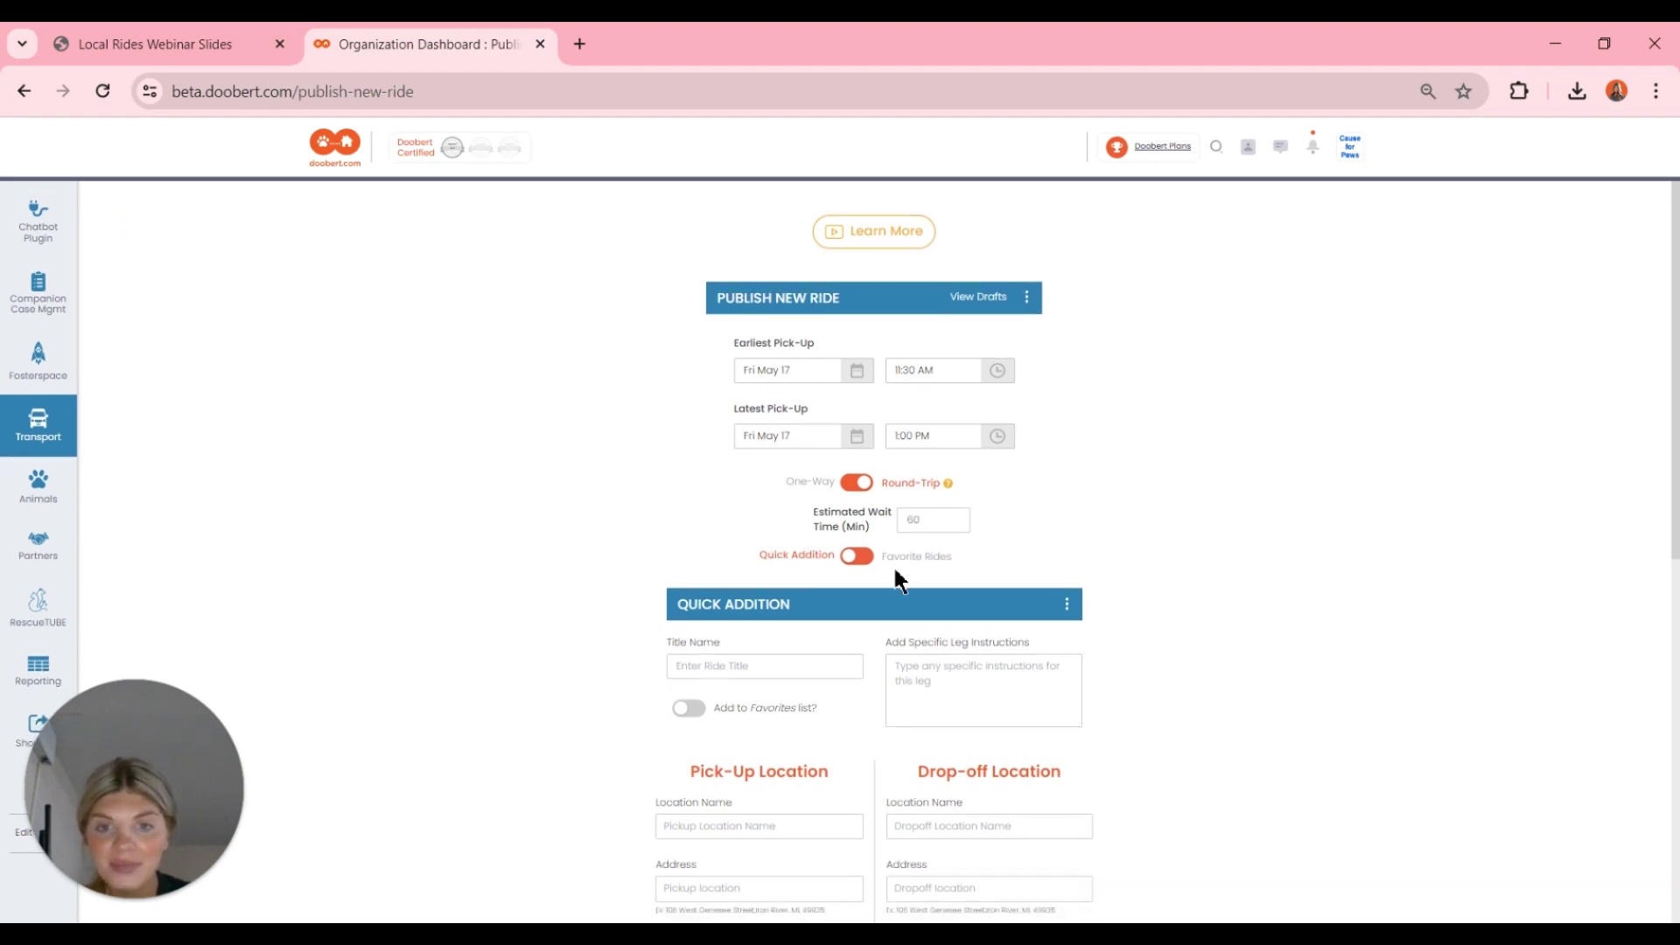
{"action": "left_click", "coordinate": [865, 562]}
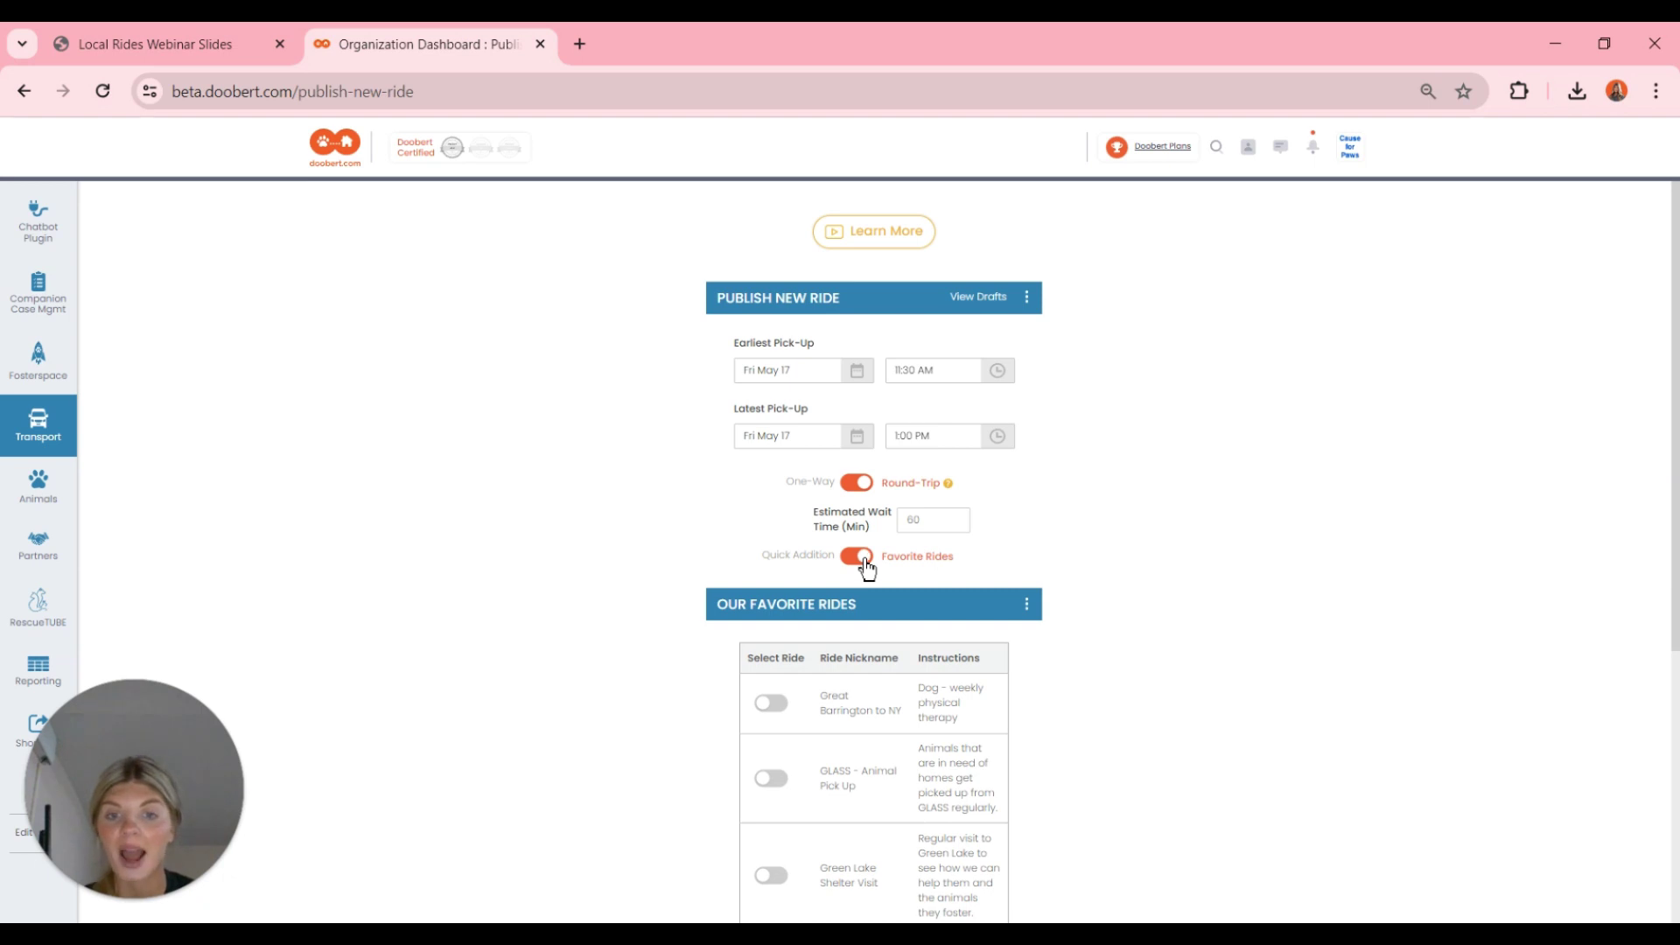
{"action": "scroll", "coordinate": [866, 567], "scroll_direction": "down", "scroll_amount": 3}
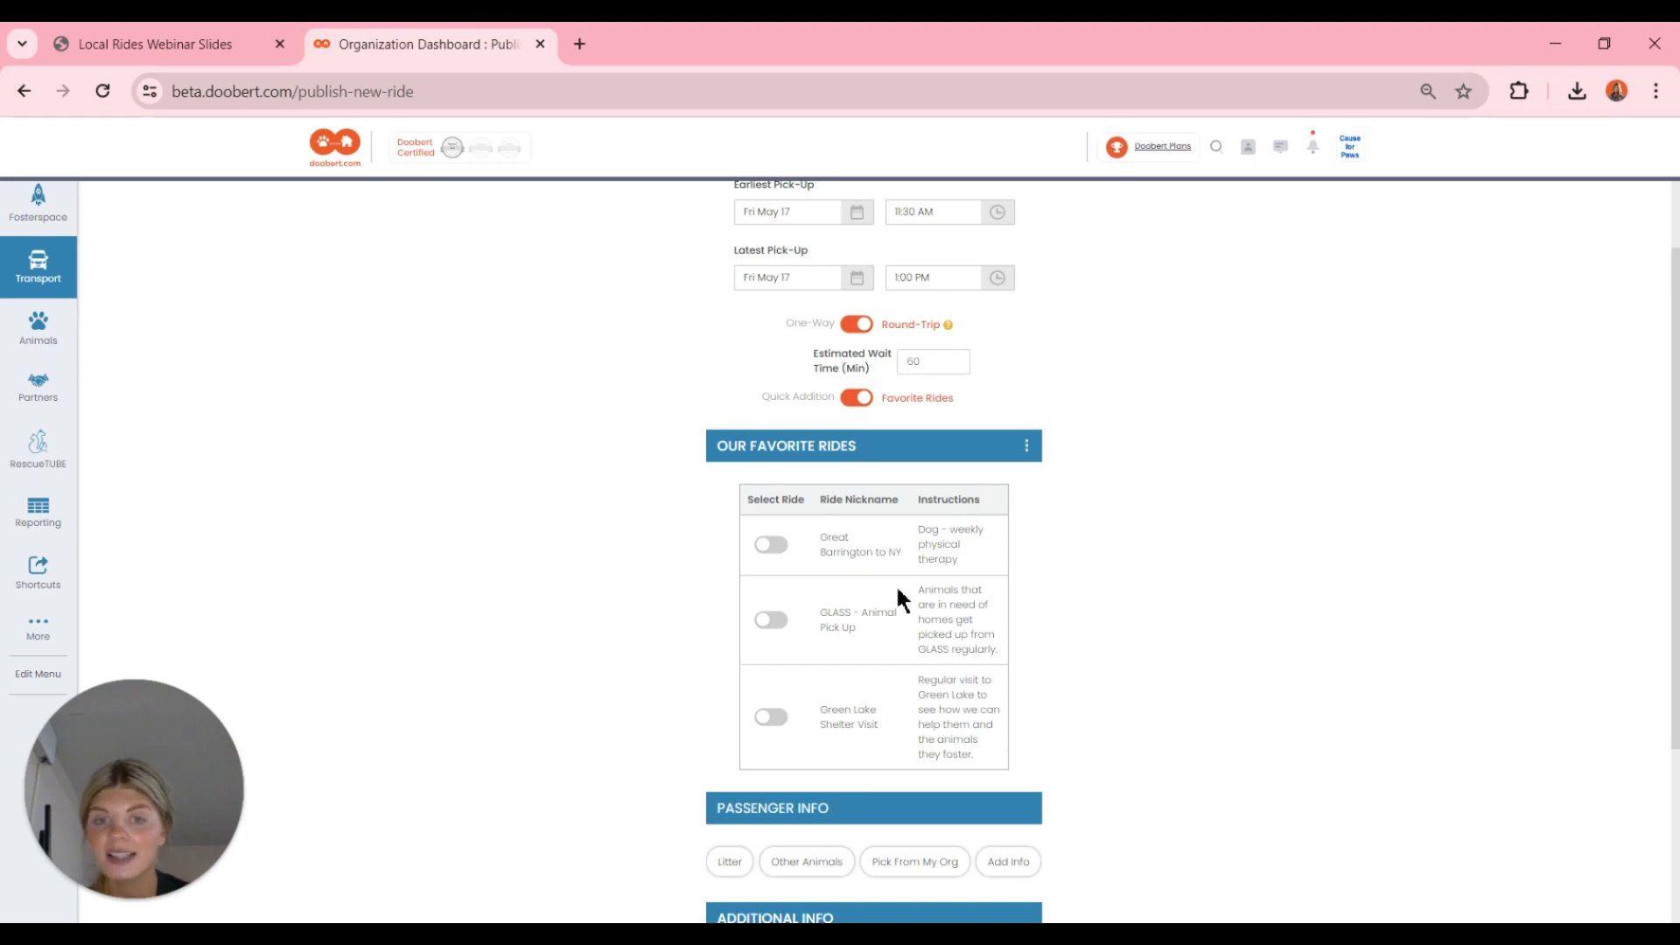
{"action": "left_click", "coordinate": [864, 401]}
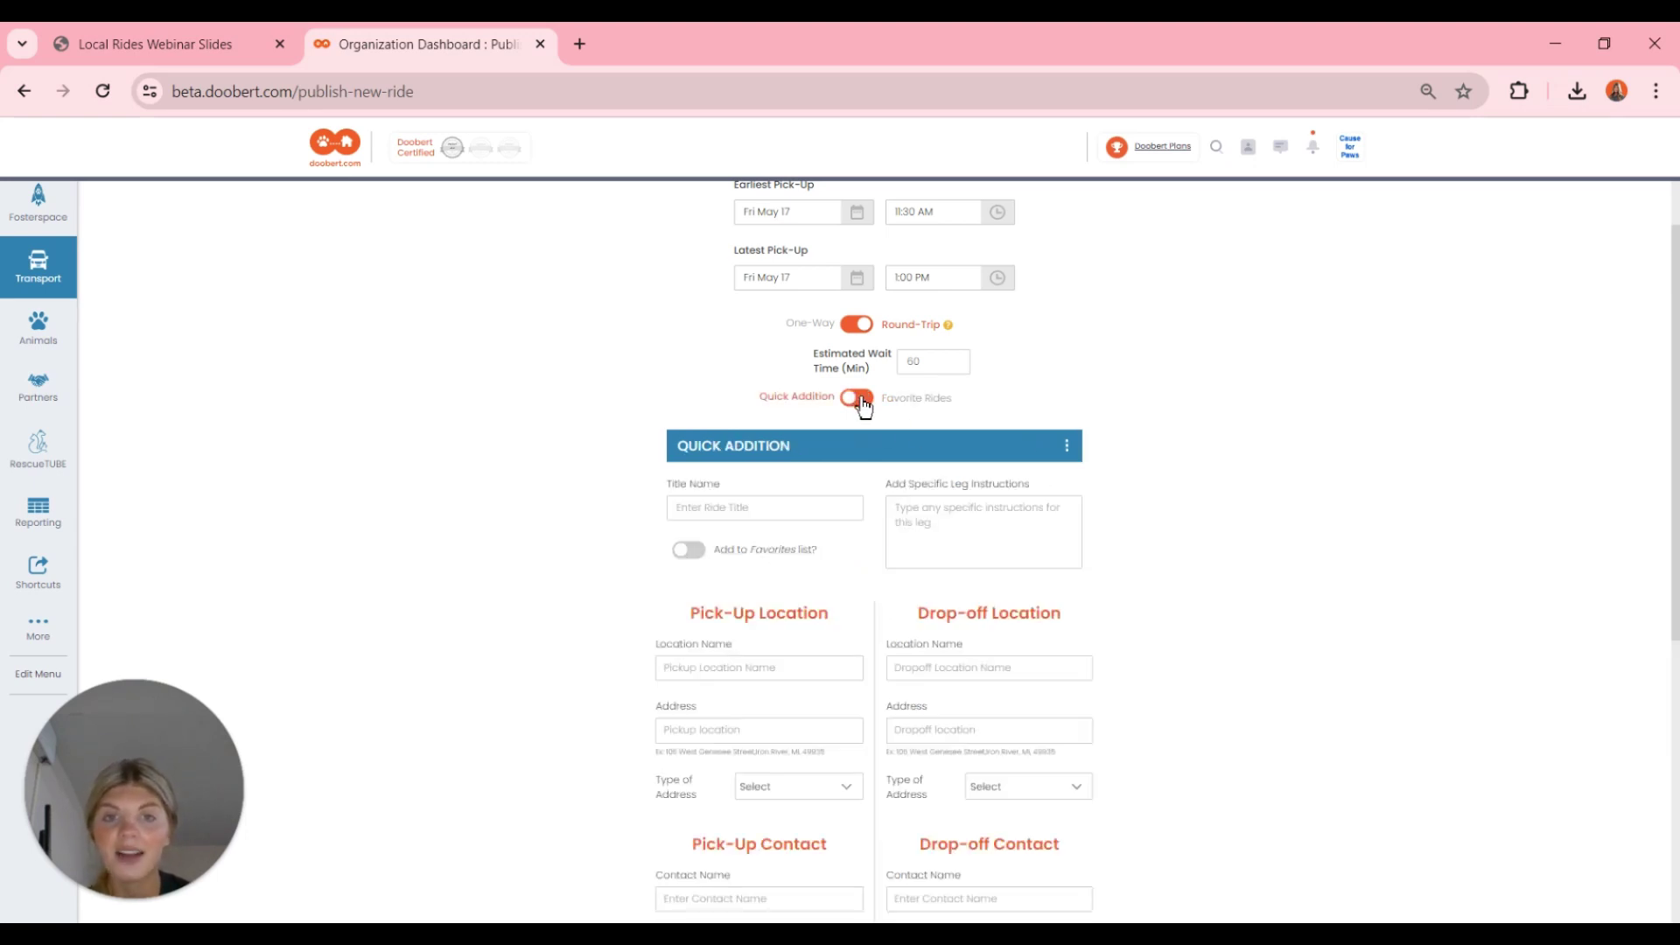
{"action": "scroll", "coordinate": [862, 402], "scroll_direction": "down", "scroll_amount": 1}
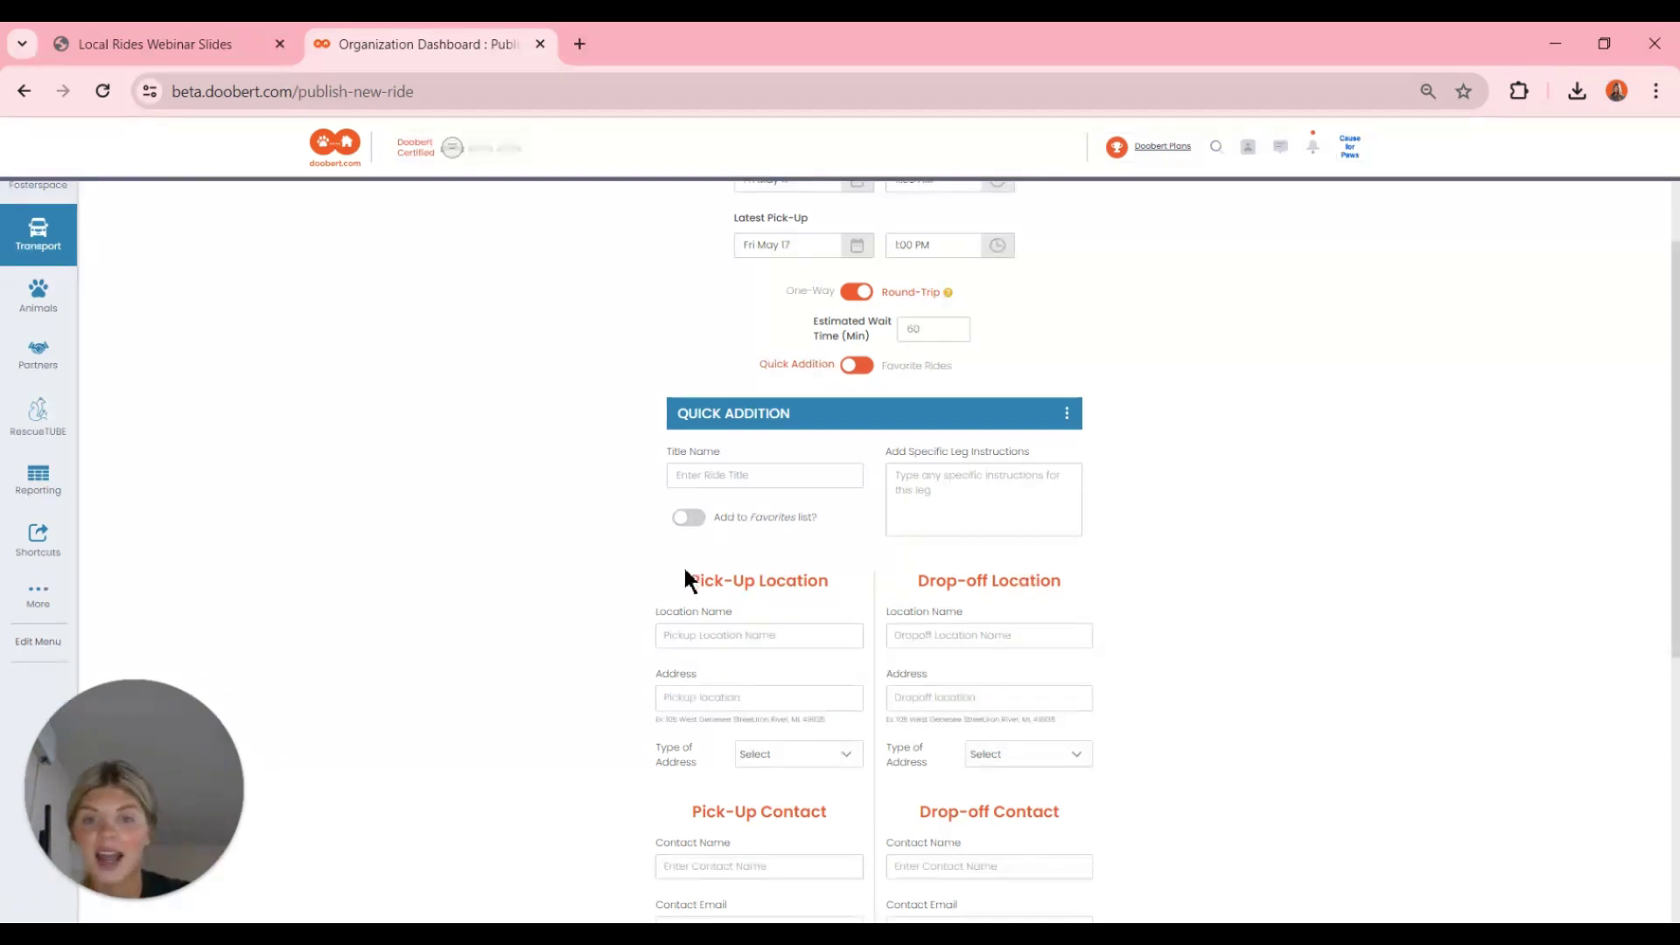
{"action": "left_click", "coordinate": [690, 519]}
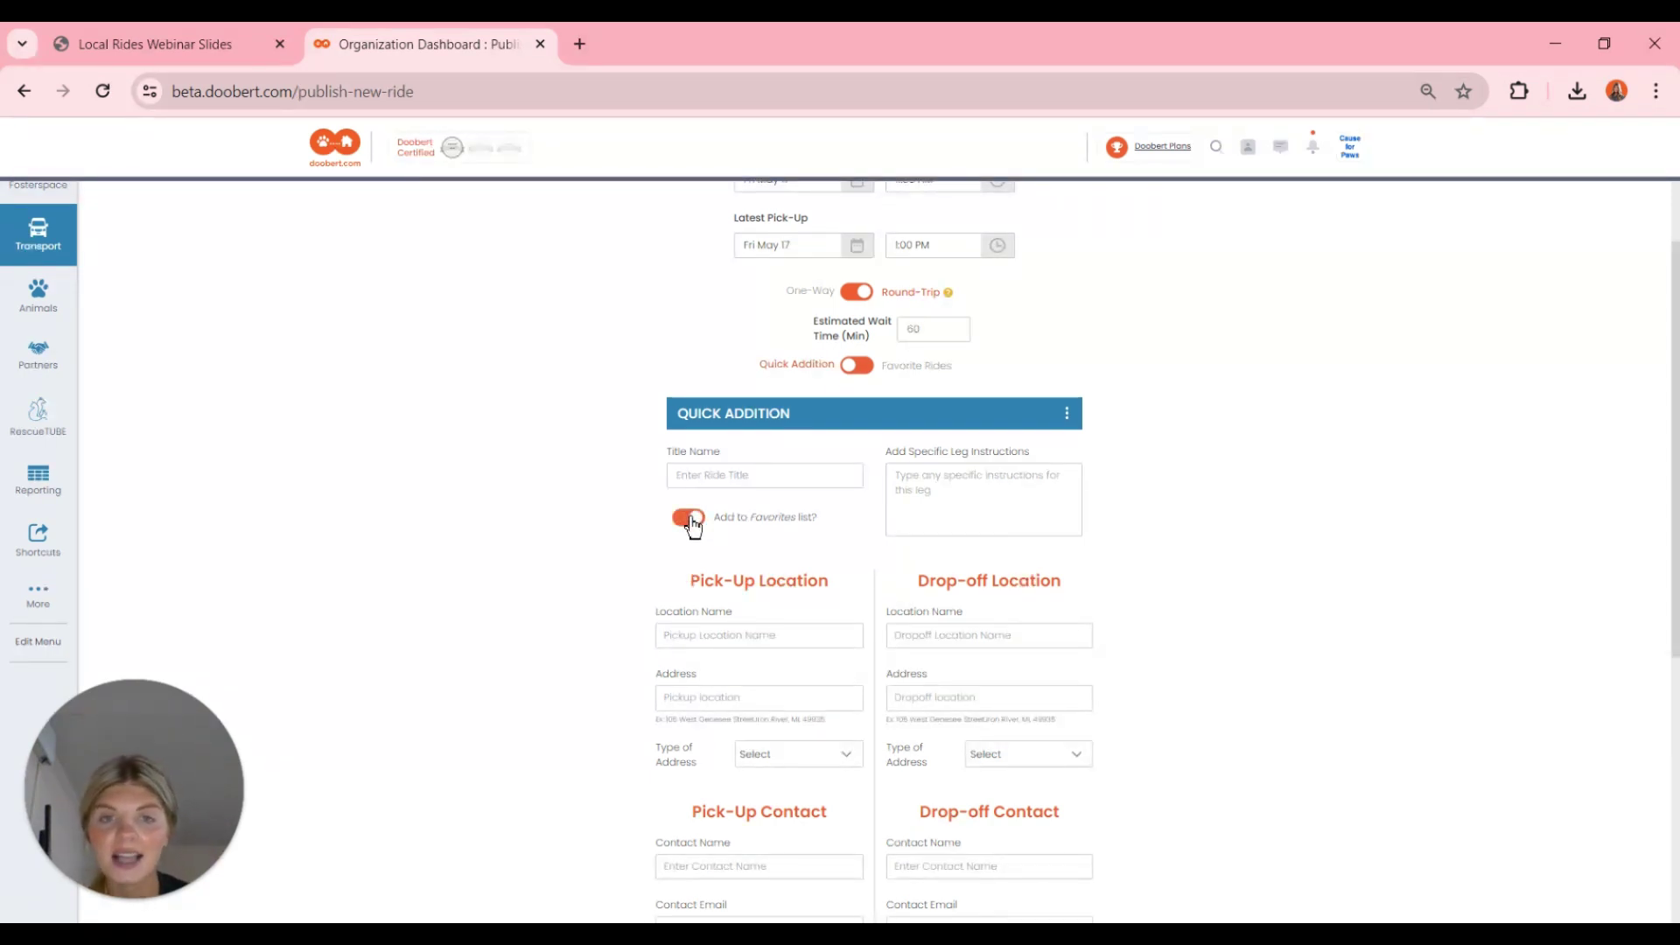
{"action": "scroll", "coordinate": [694, 525], "scroll_direction": "up", "scroll_amount": 2}
{"action": "left_click", "coordinate": [710, 550]}
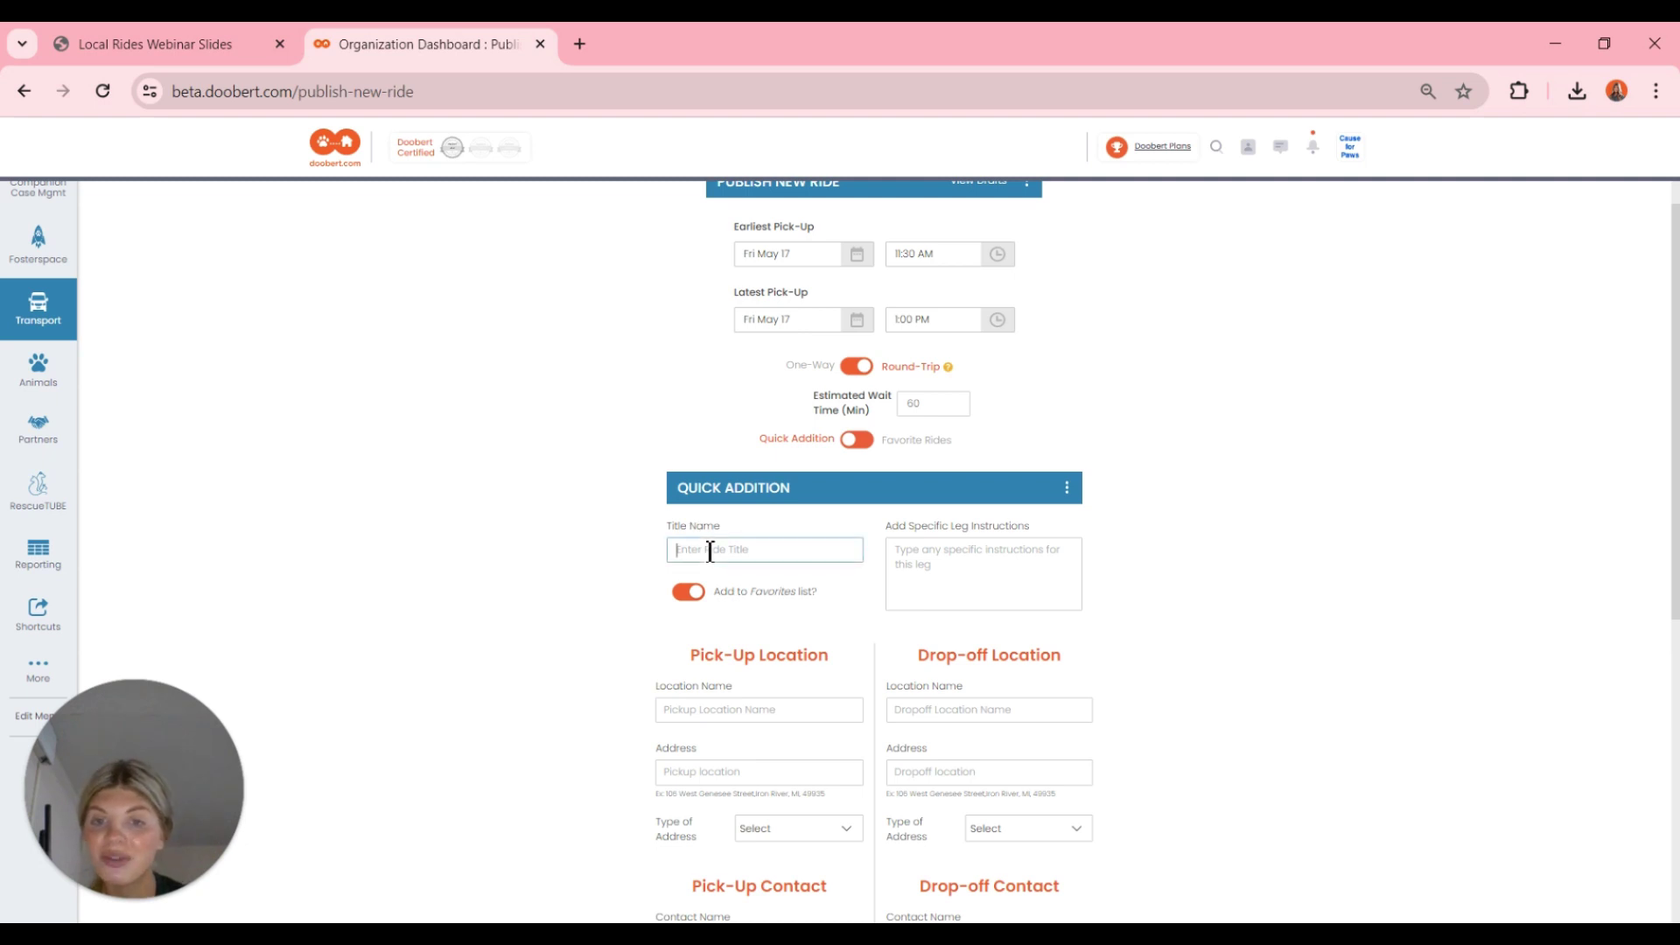
- Title the ride 'Remis Vet Appointment' and add instructions to wait with Remi during her vaccines and check up
{"action": "type", "text": "R"}
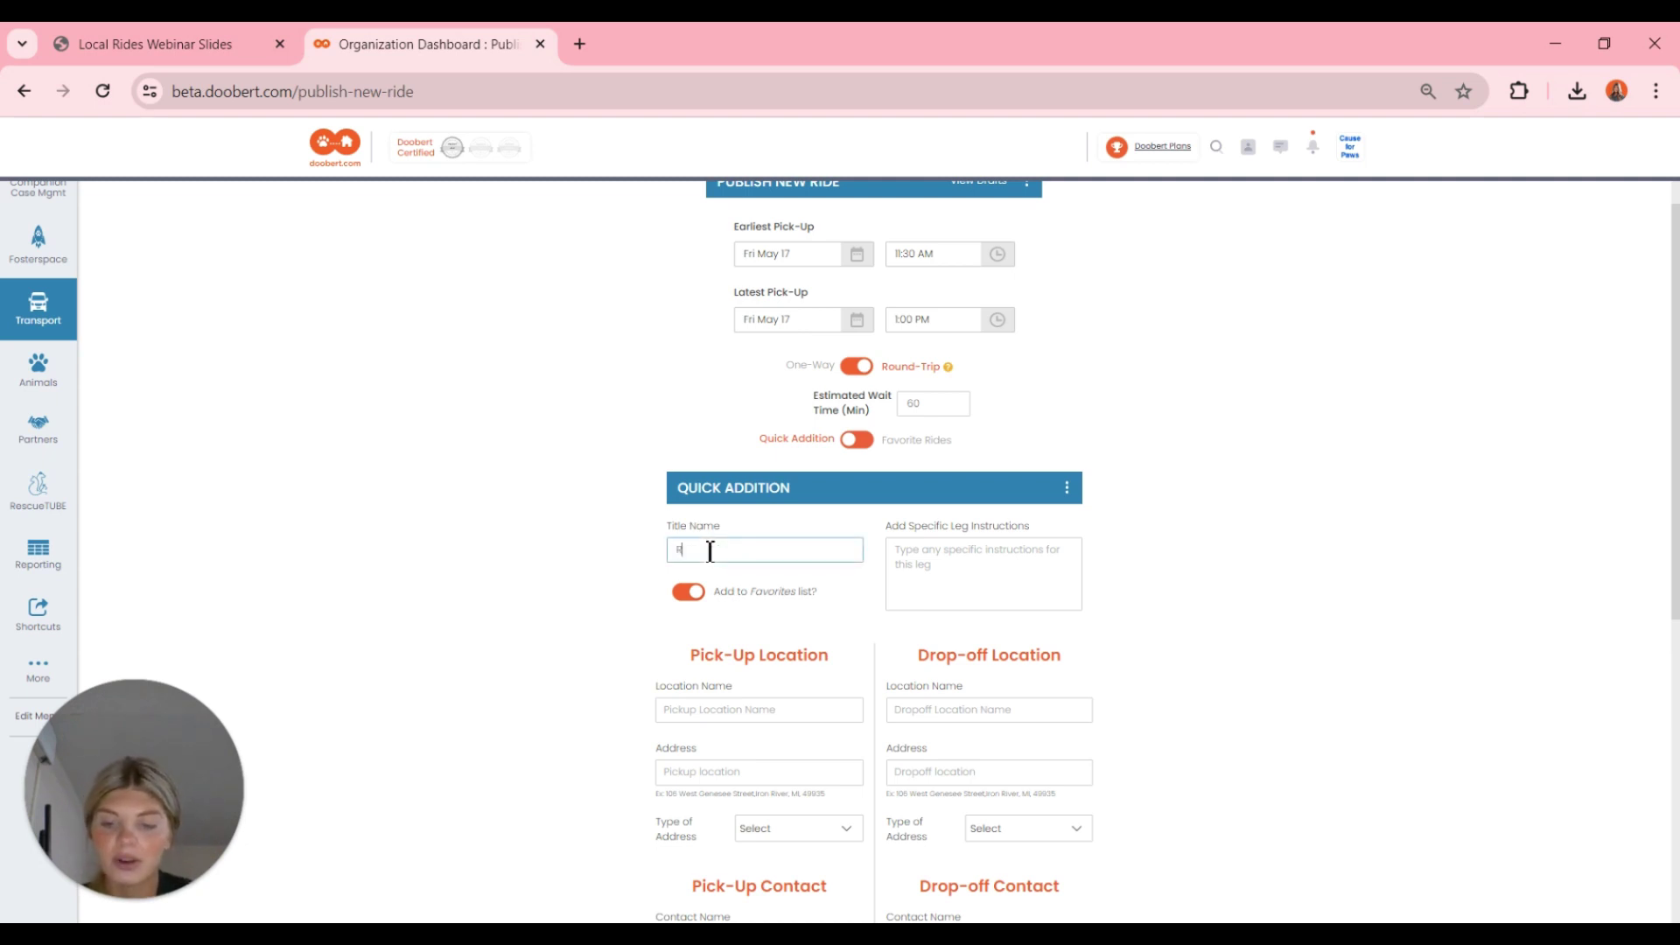
{"action": "type", "text": "emis Ve"}
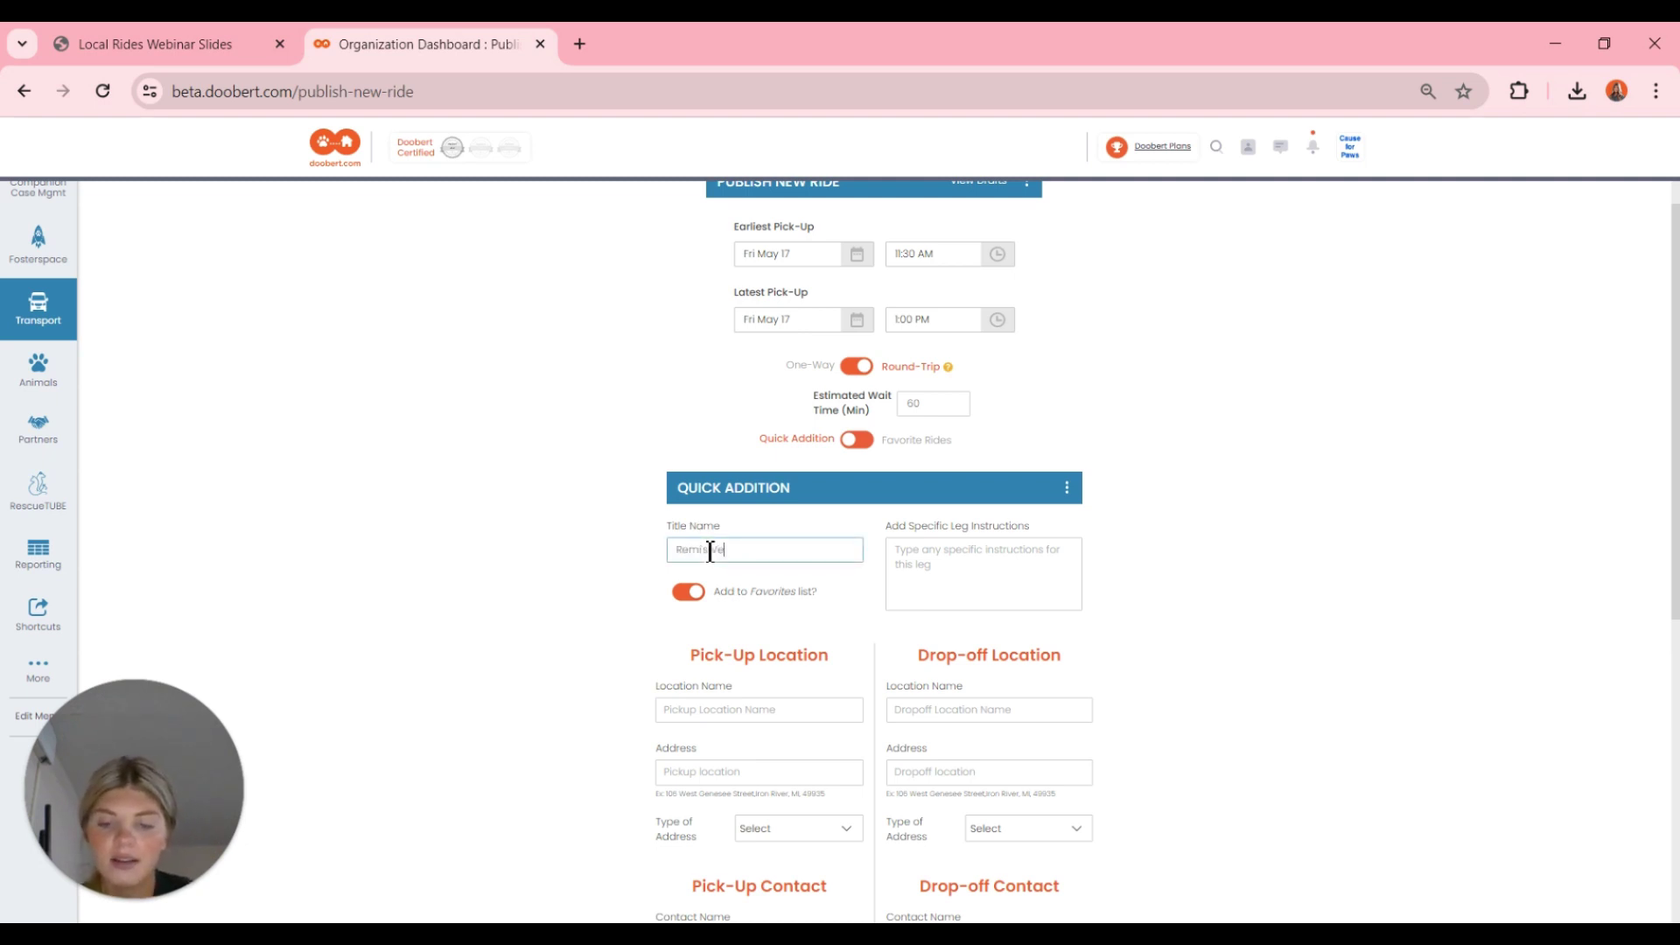
{"action": "type", "text": "t Appointment"}
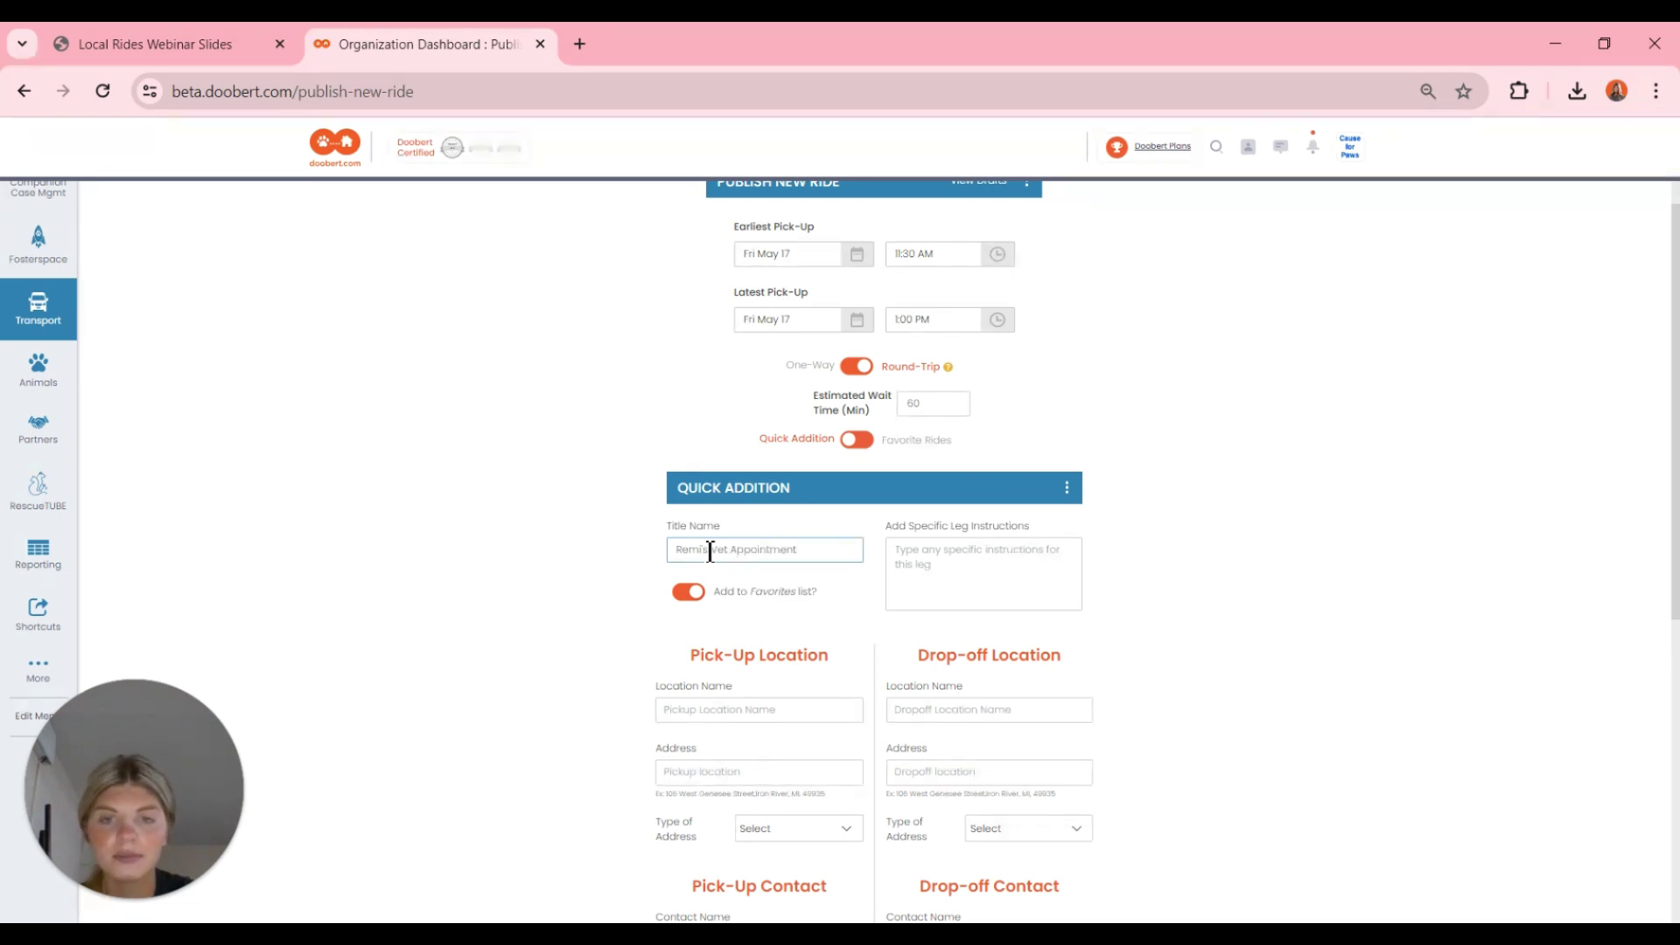
{"action": "left_click", "coordinate": [1000, 565]}
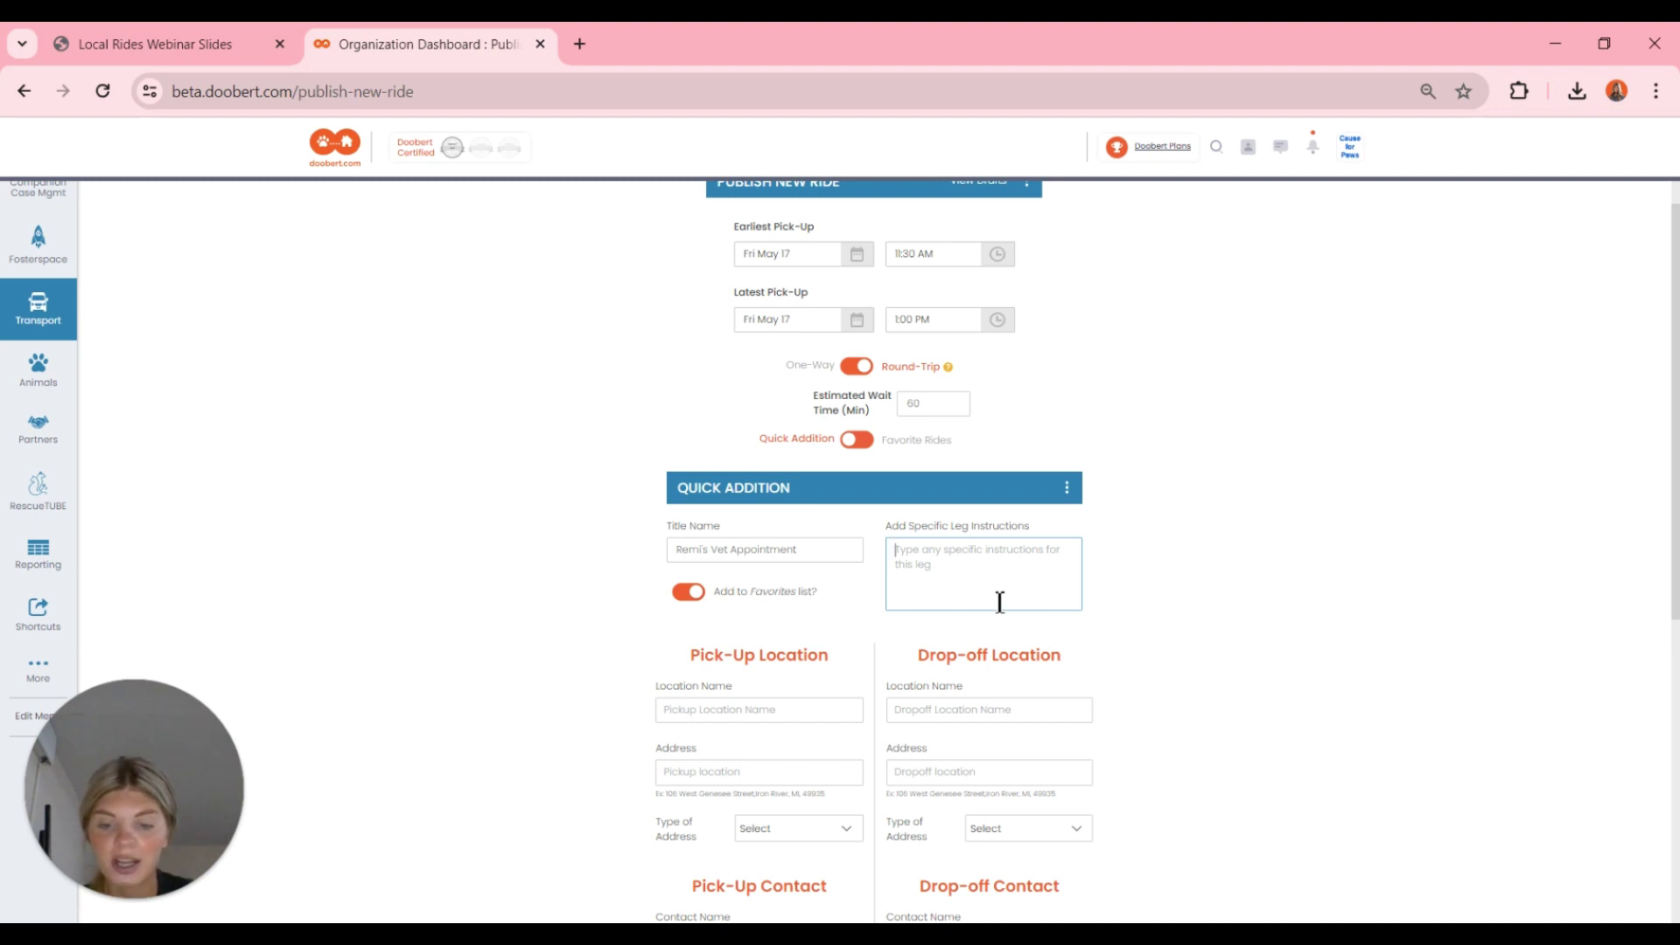
{"action": "type", "text": "Ple"}
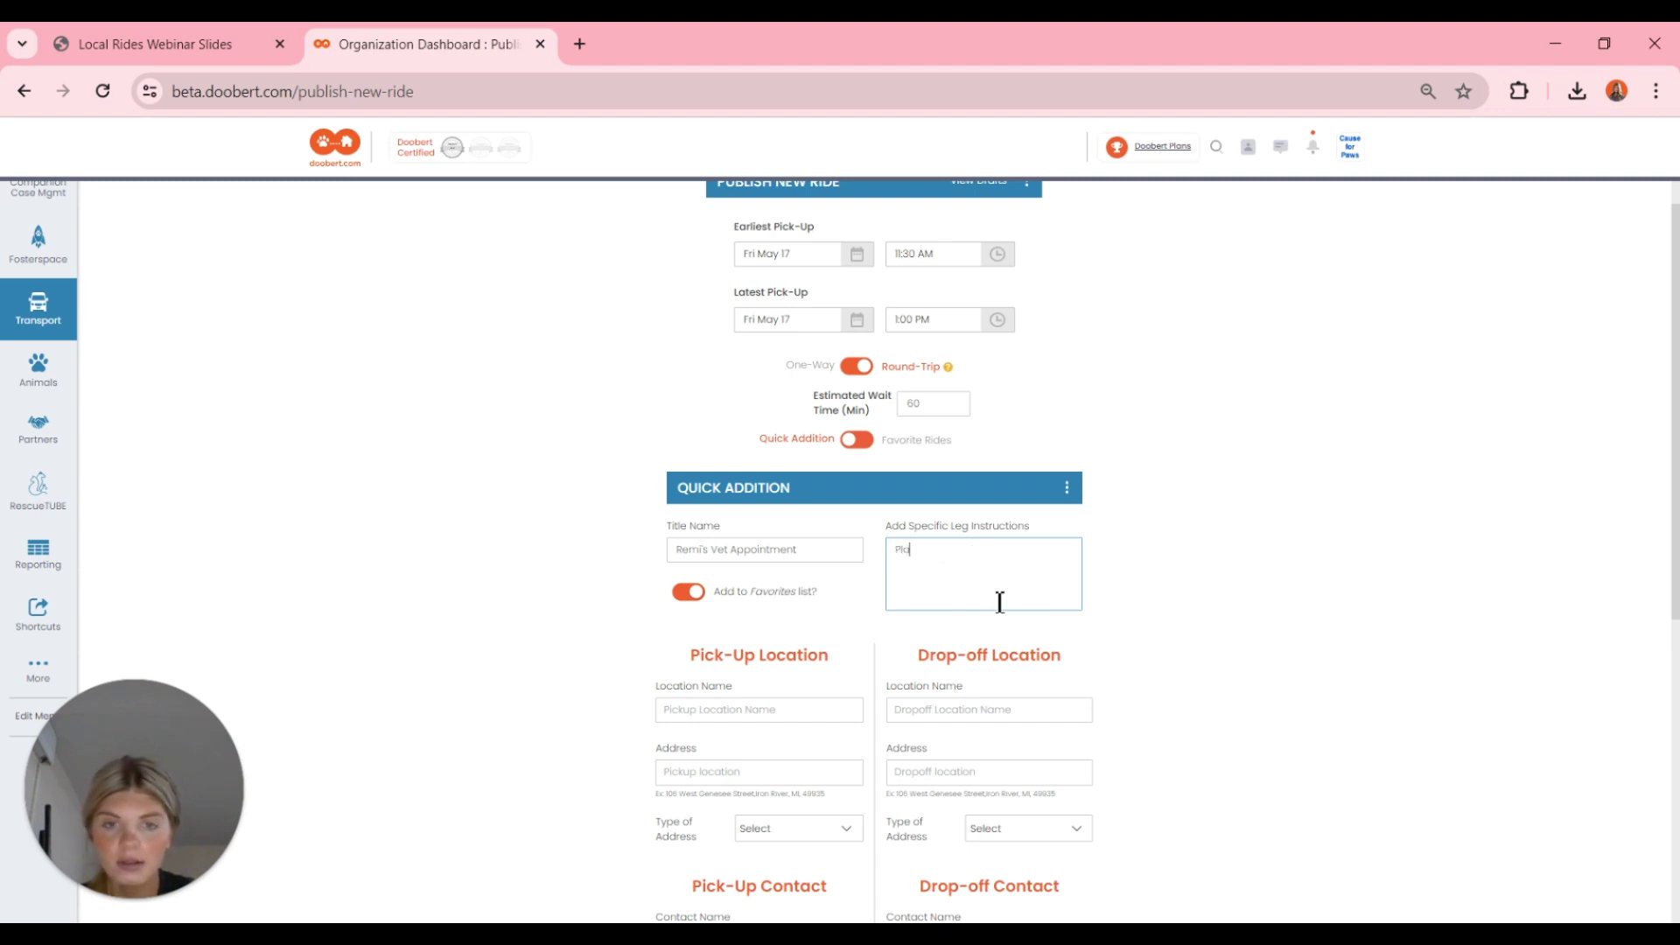
{"action": "type", "text": "ase wait with"}
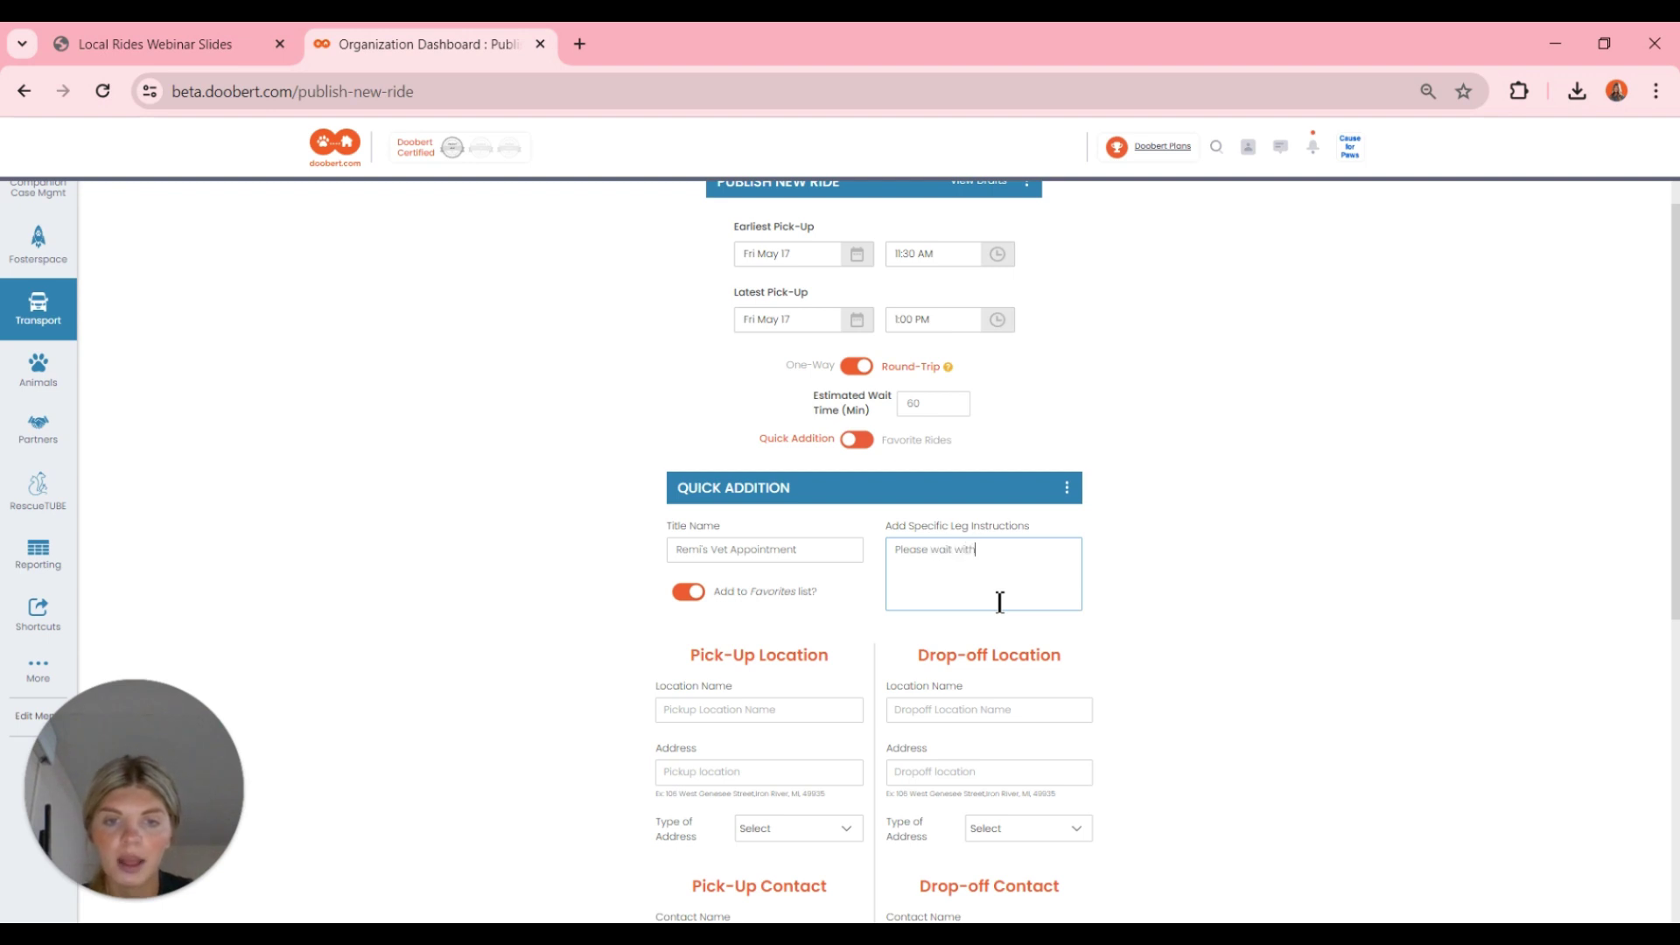
{"action": "type", "text": " th"}
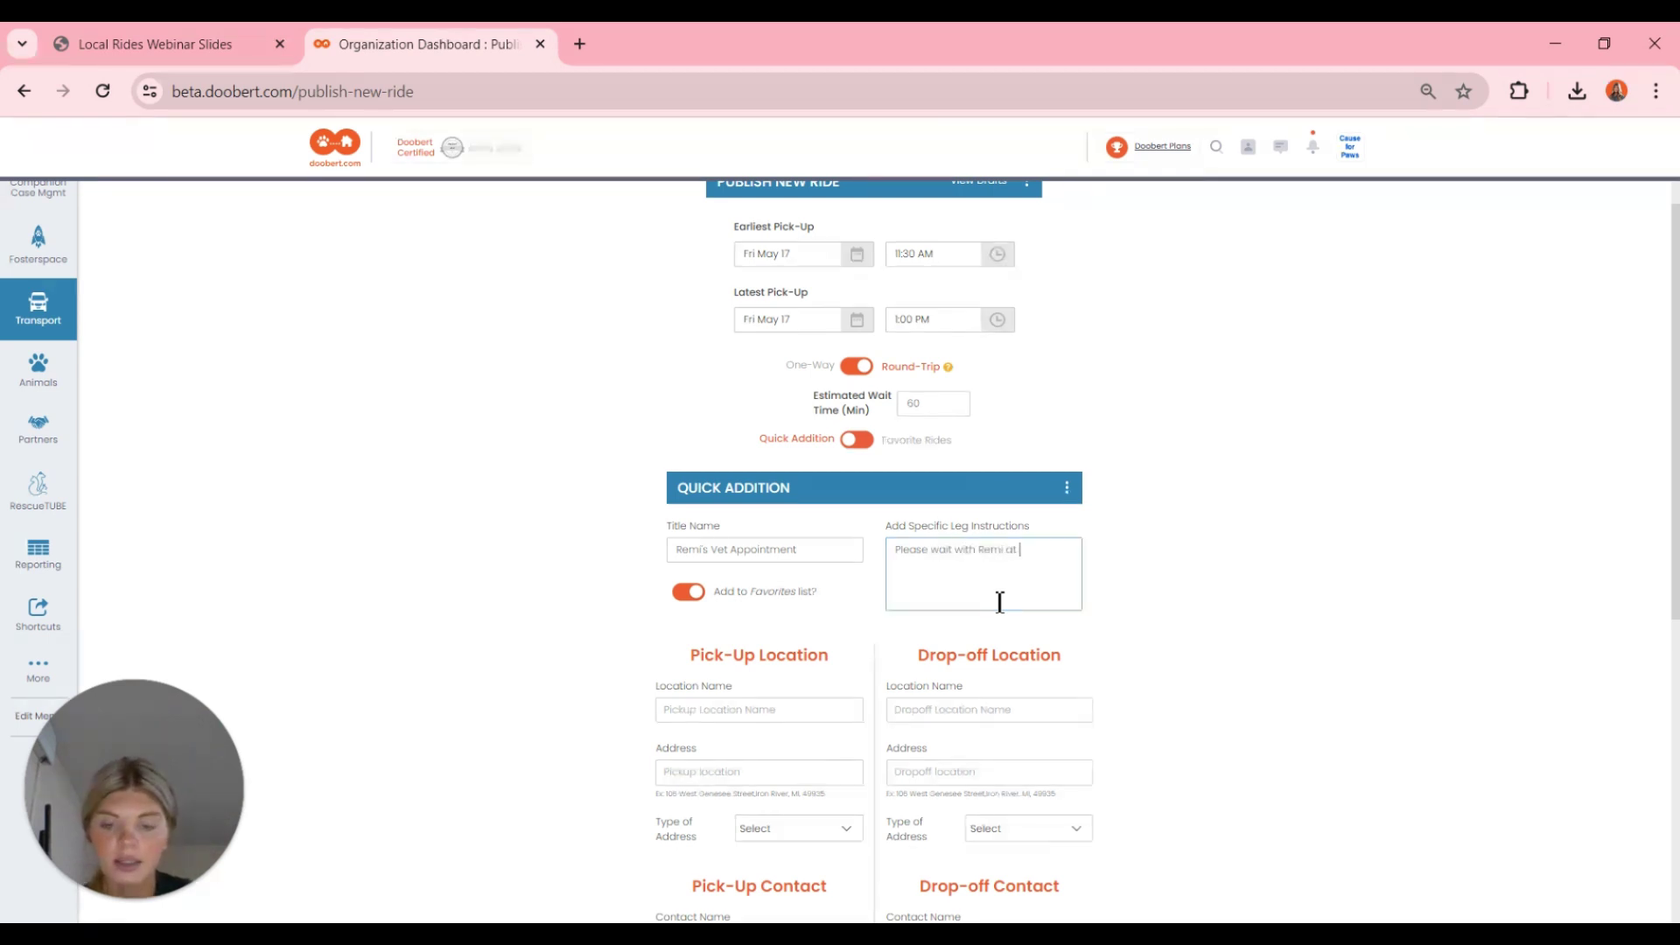
{"action": "type", "text": "her vet"}
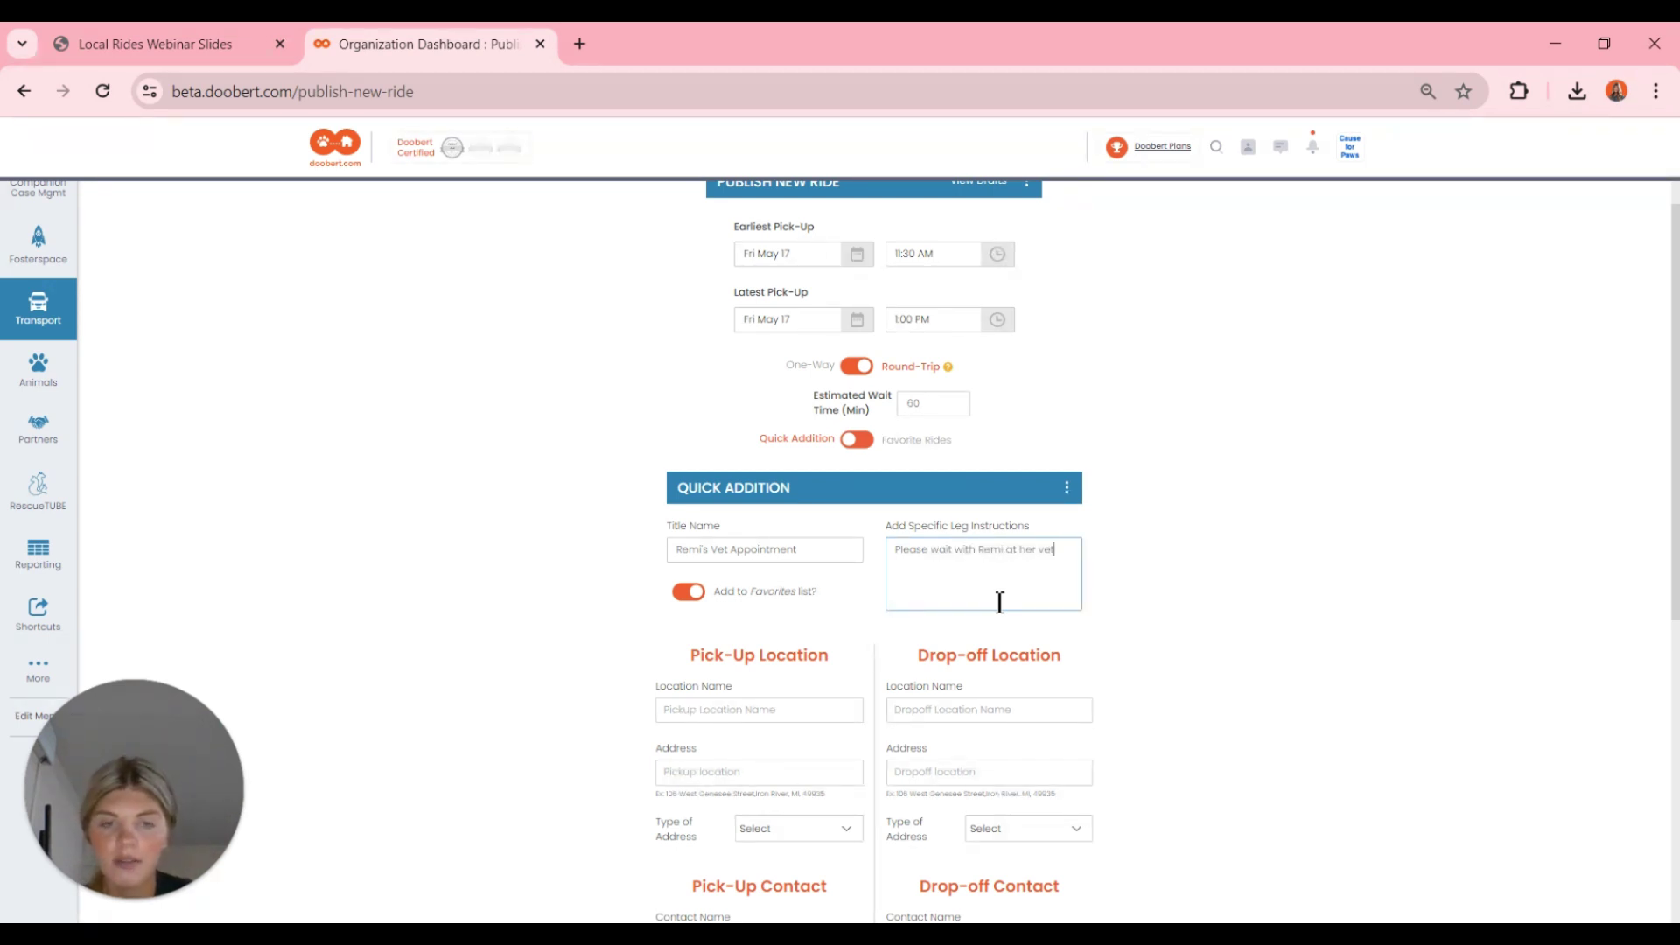
{"action": "type", "text": " appointment"}
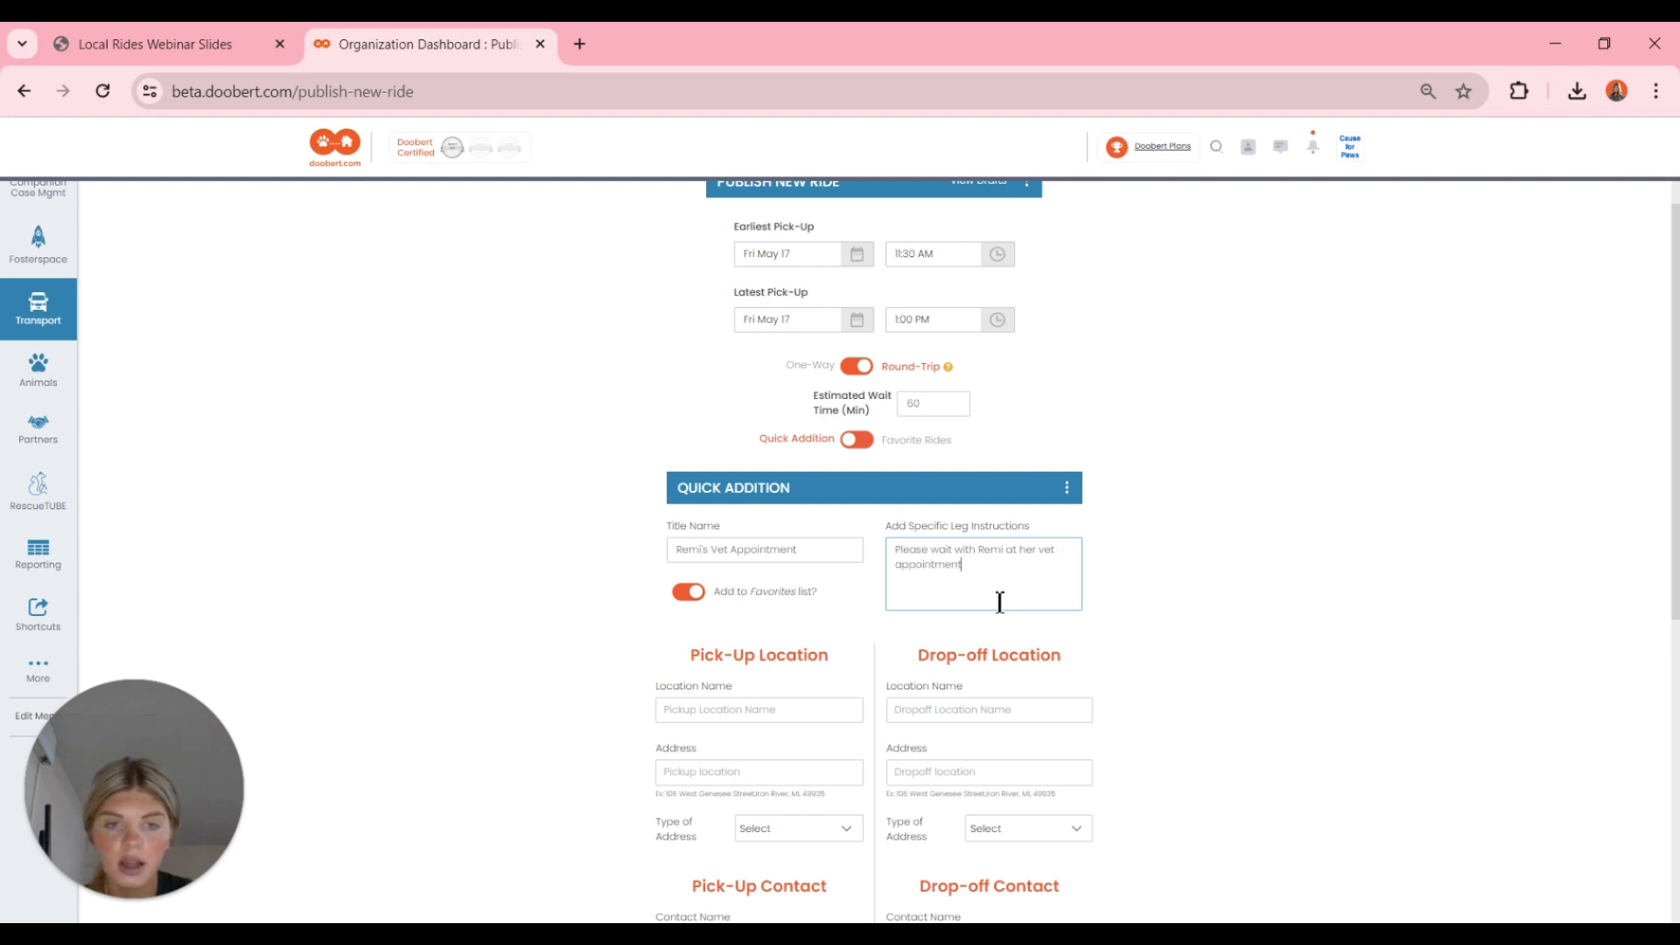
{"action": "type", "text": " for"}
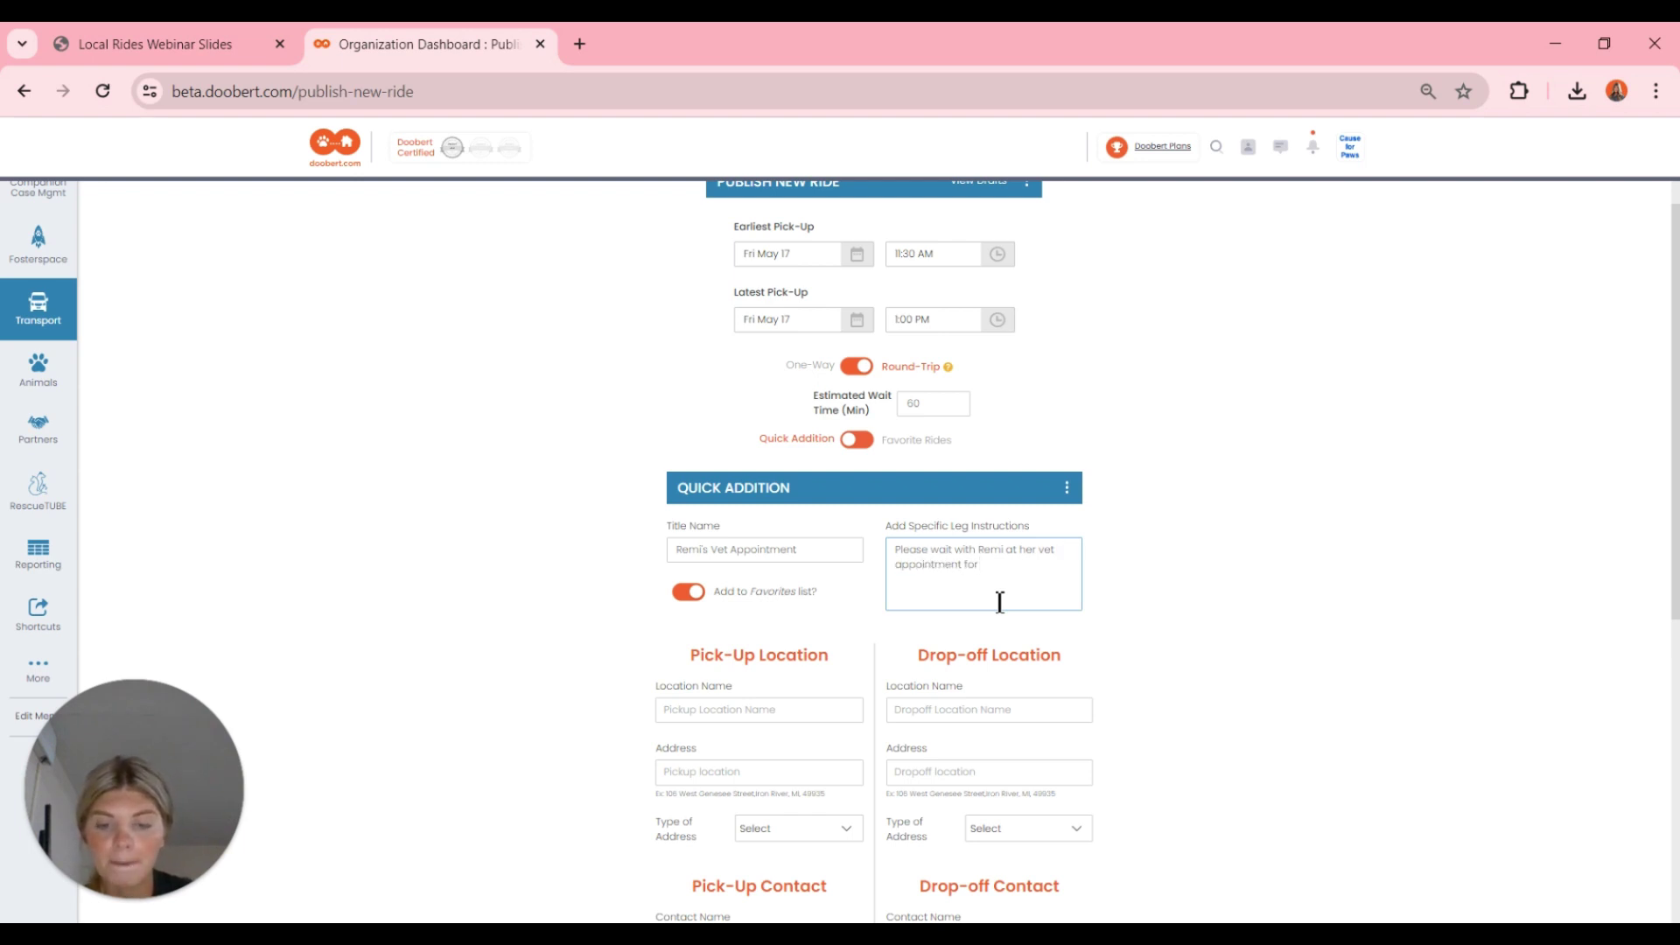
{"action": "type", "text": " her"}
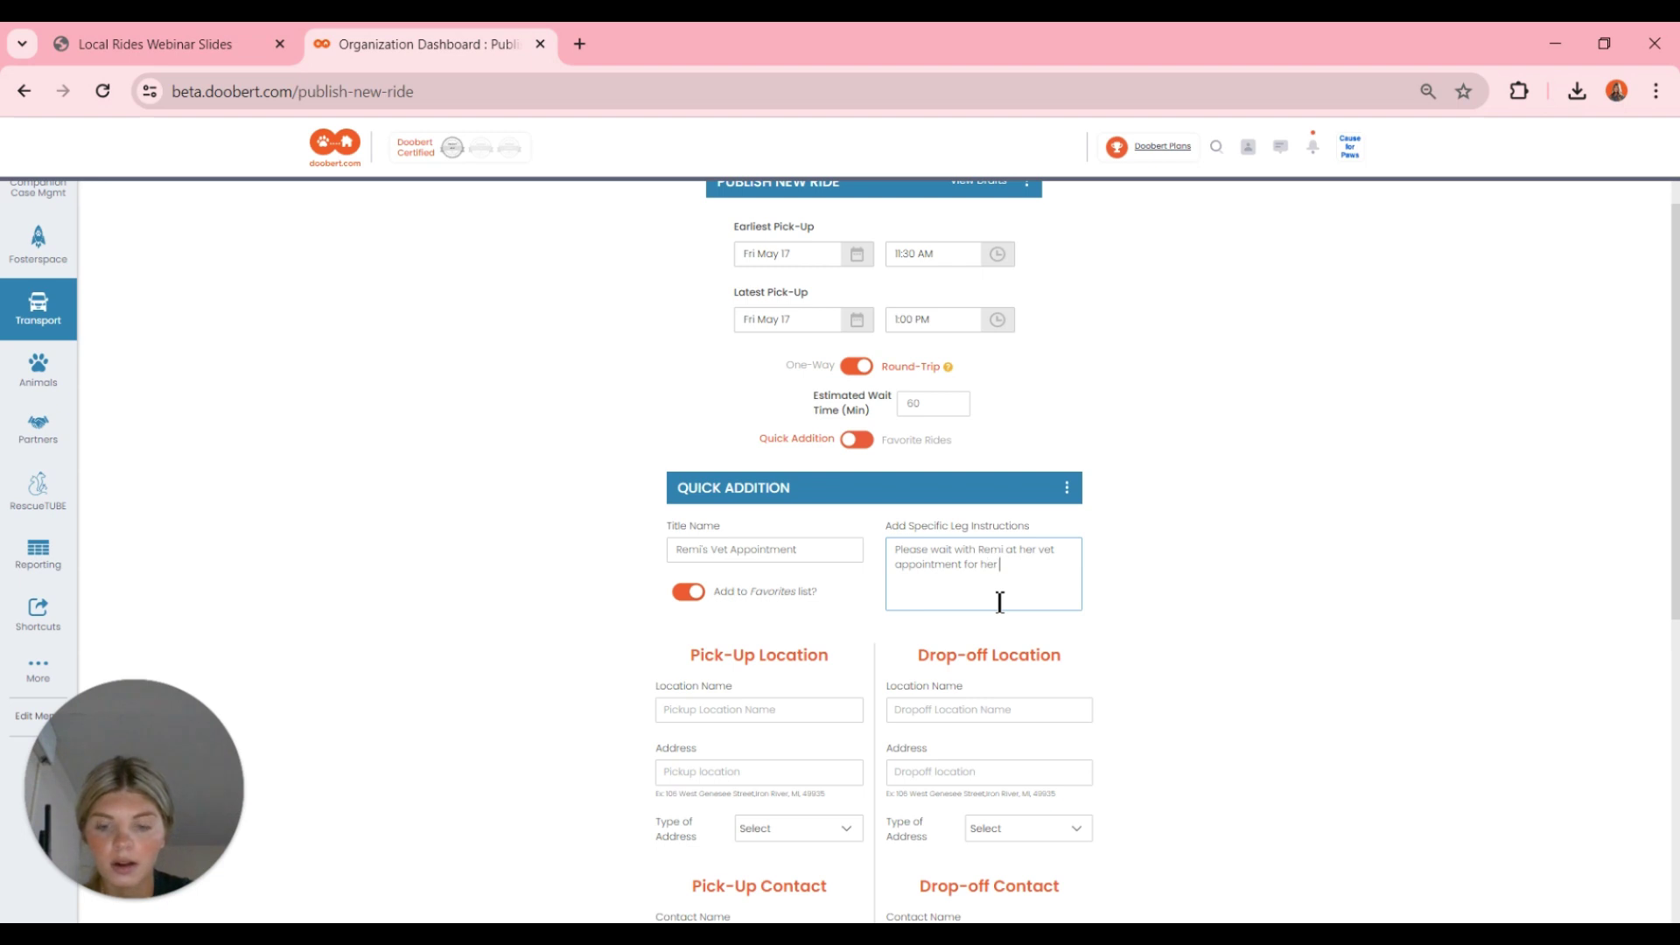
{"action": "type", "text": " vaccin"}
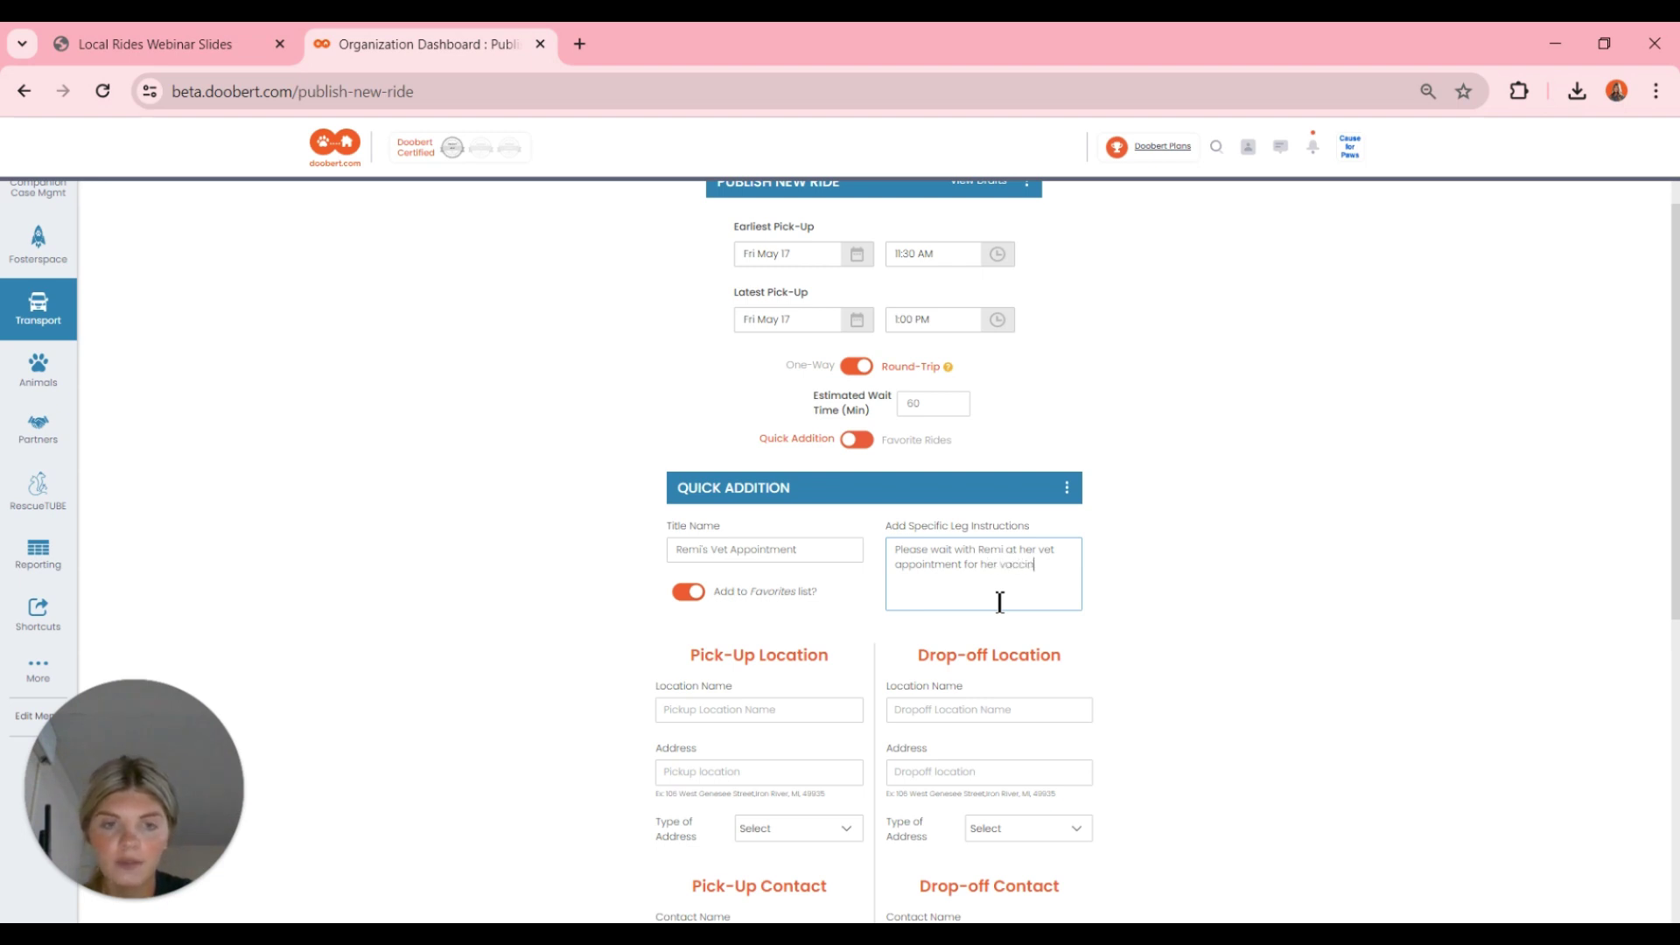
{"action": "type", "text": "es and check up."}
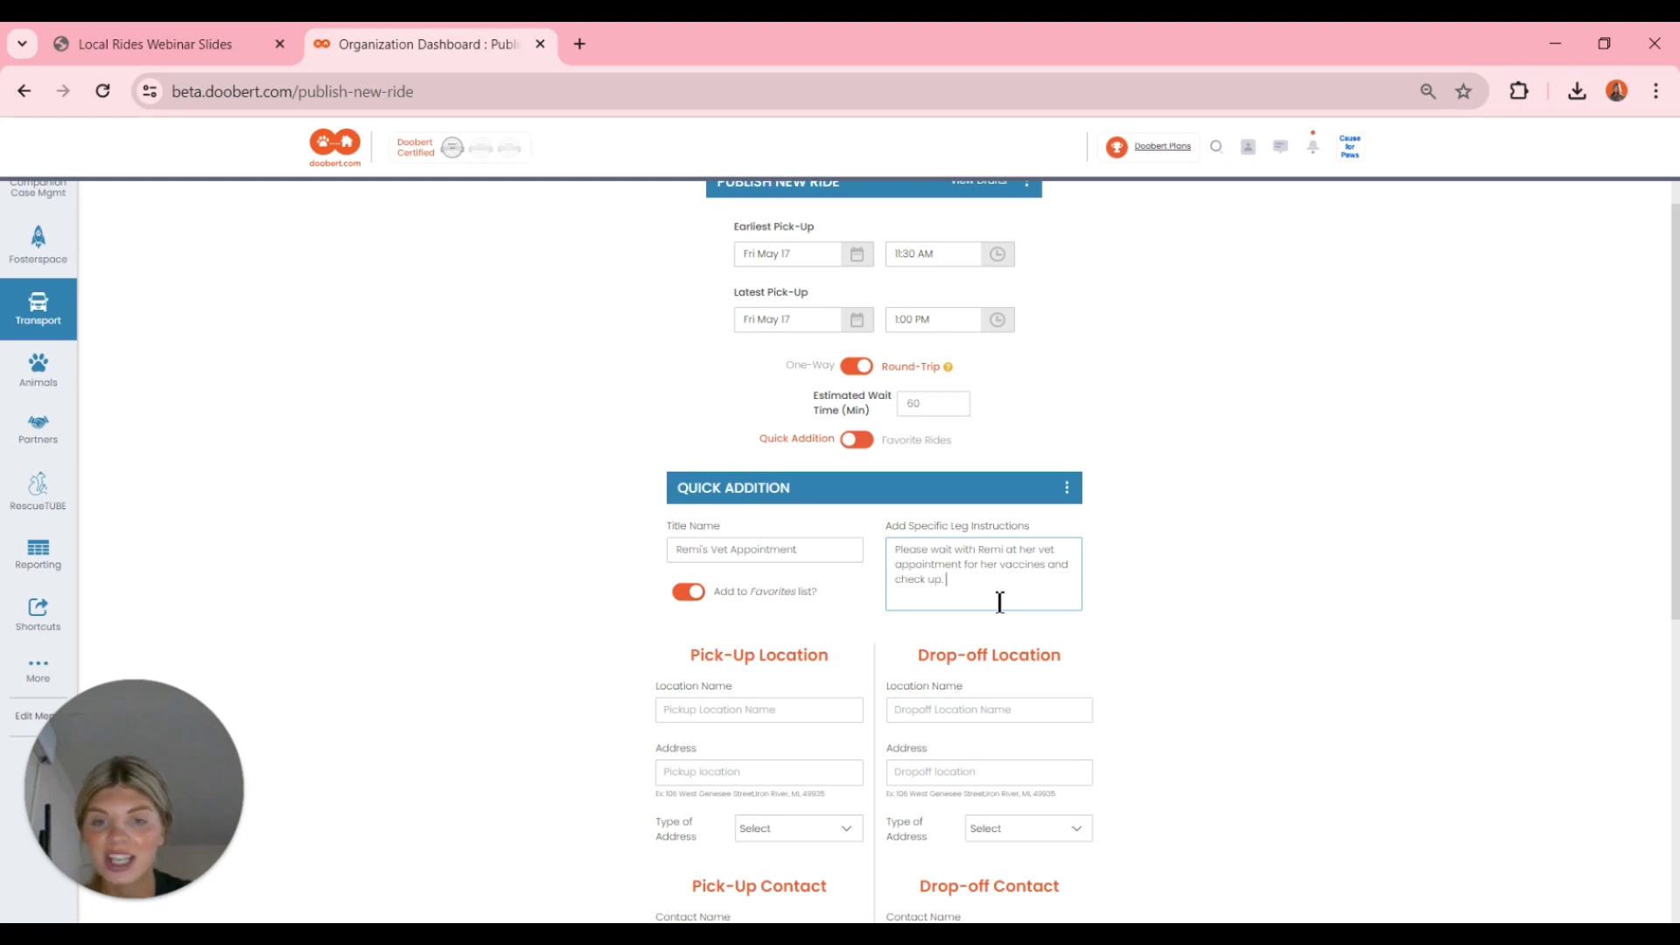
{"action": "scroll", "coordinate": [999, 602], "scroll_direction": "down", "scroll_amount": 1}
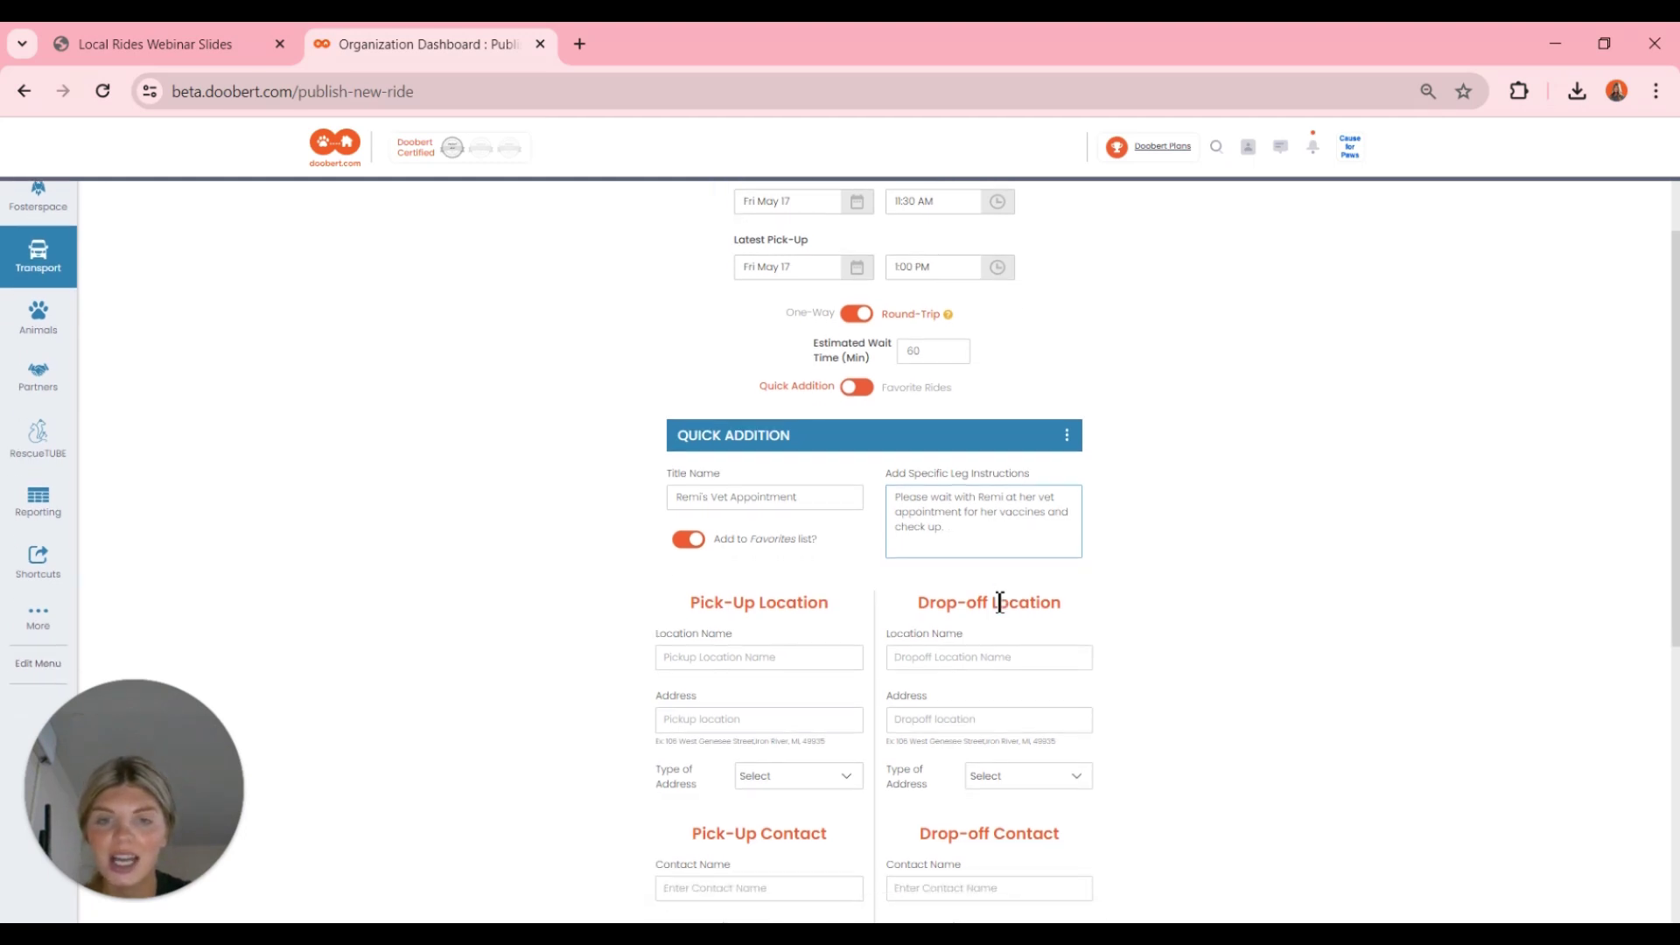
{"action": "scroll", "coordinate": [1000, 602], "scroll_direction": "down", "scroll_amount": 1}
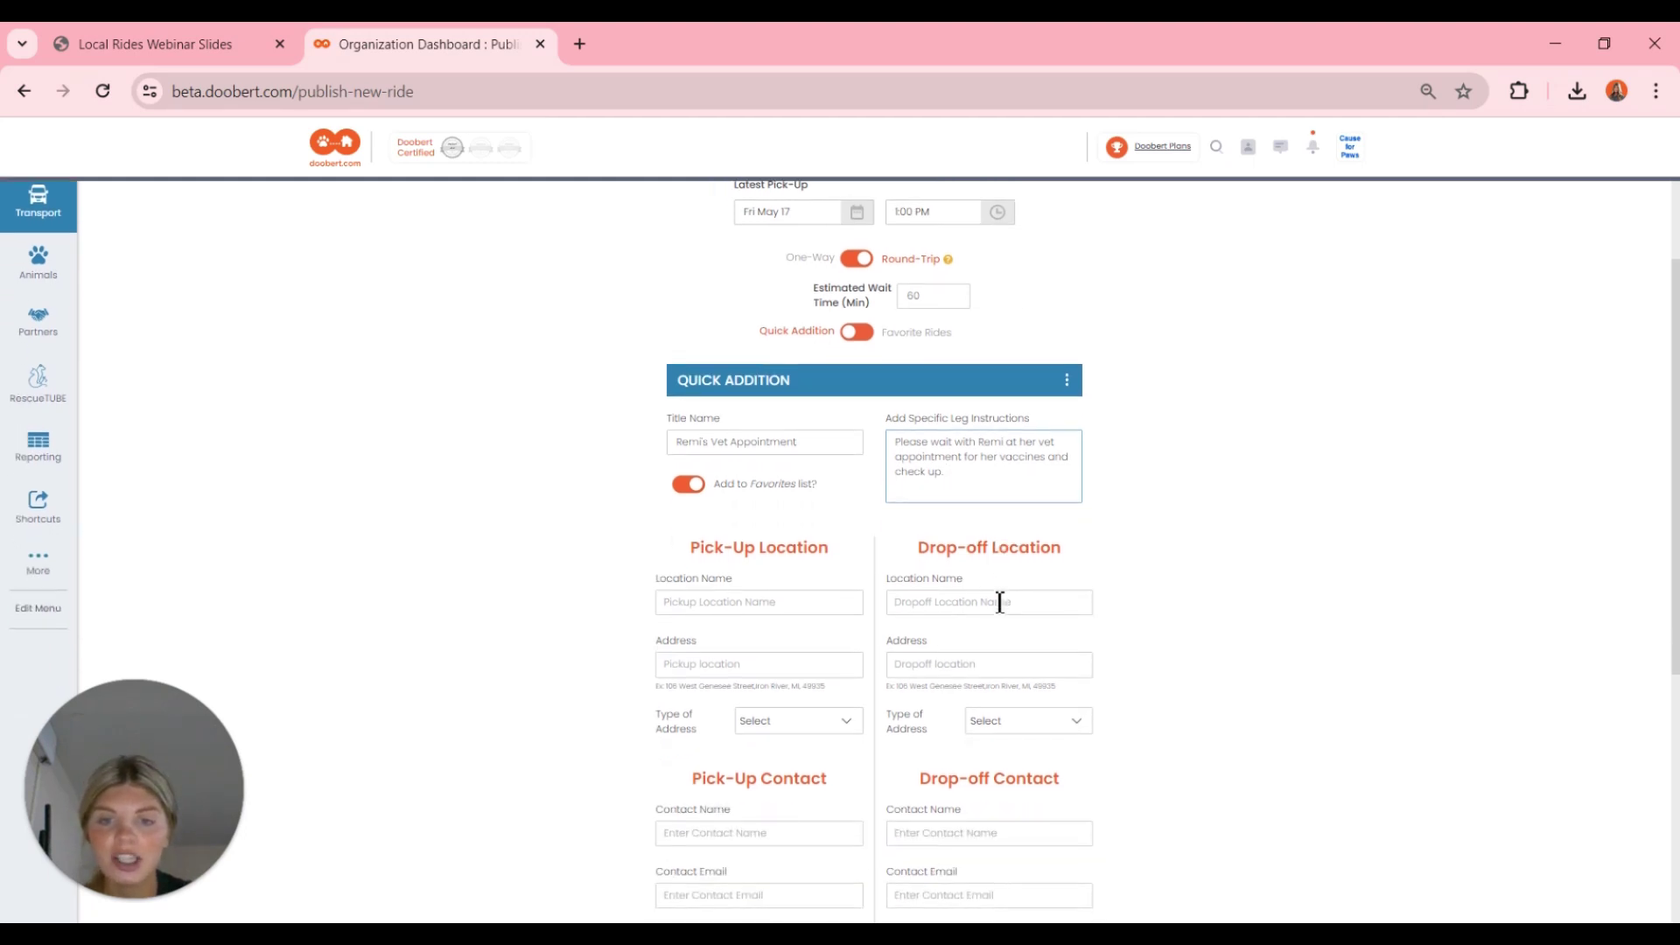
{"action": "left_click", "coordinate": [702, 613]}
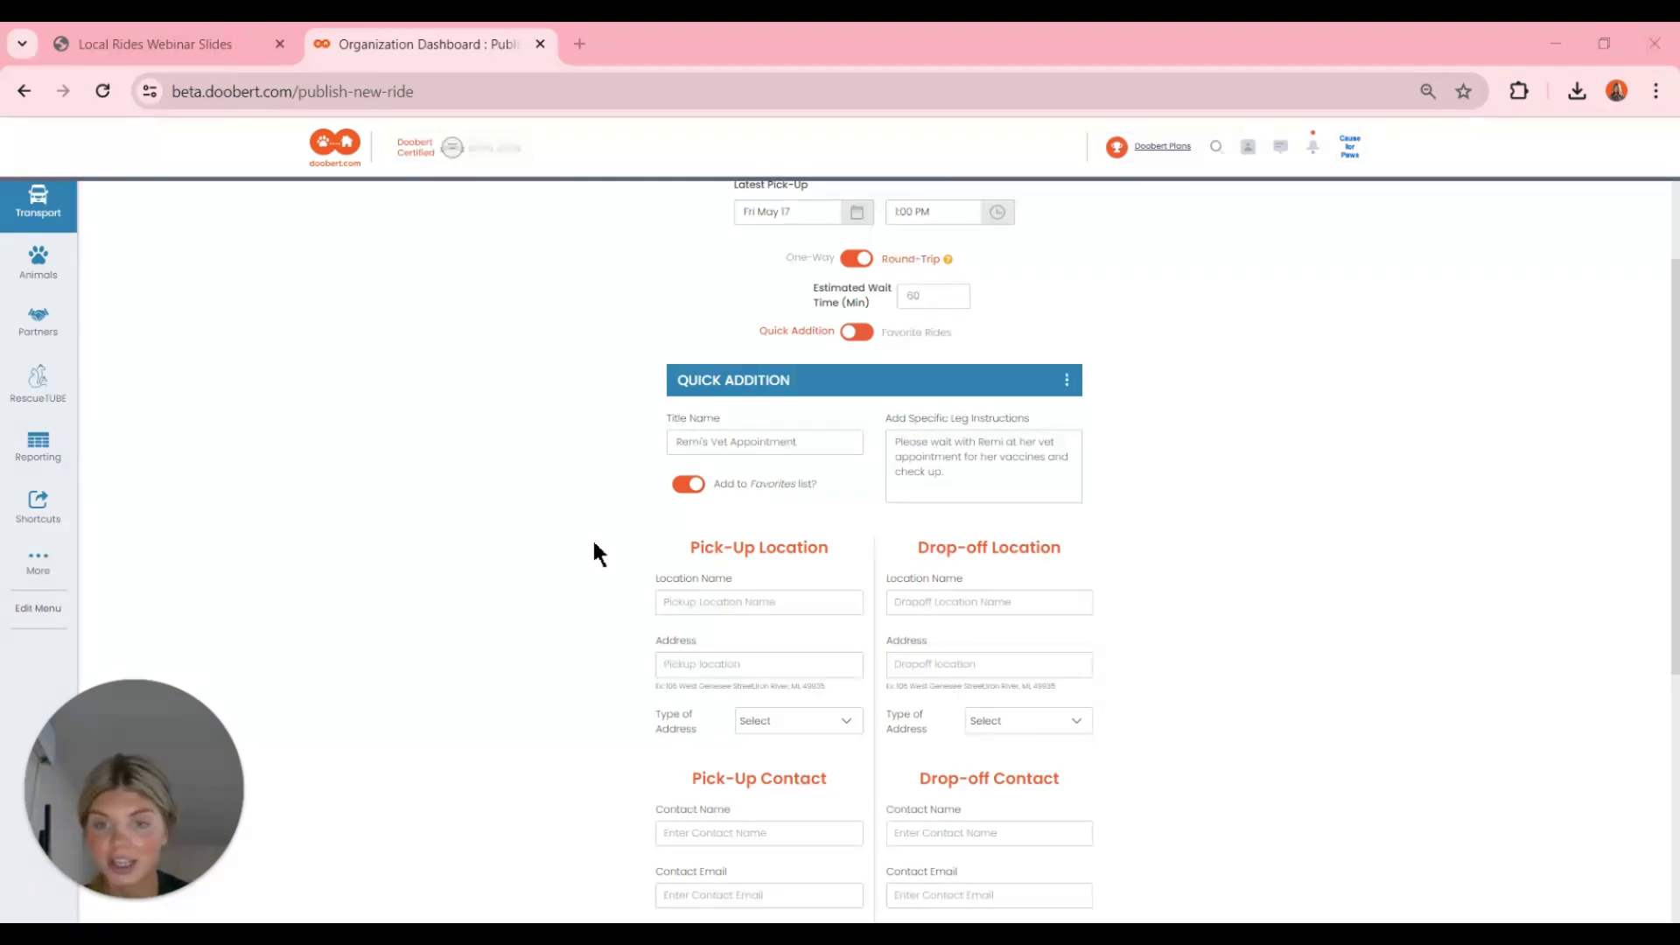
{"action": "left_click", "coordinate": [697, 601]}
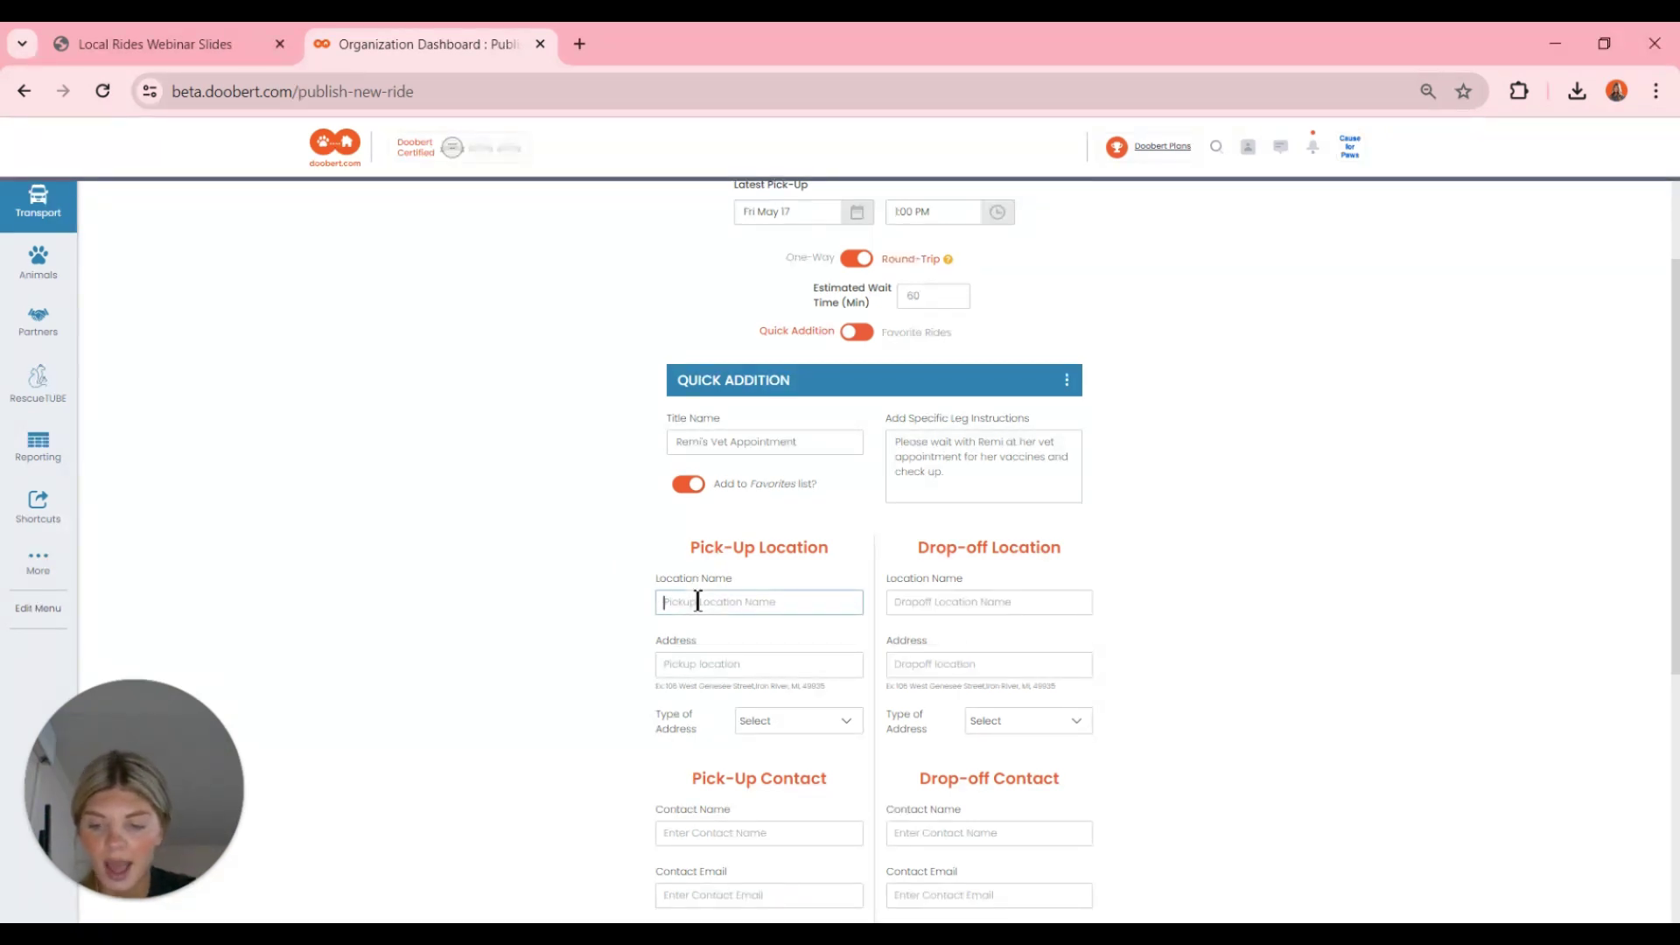
- Set pick-up location 'Shelter' at 1700 North Division Street, Morris, IL, type Animal Shelter
{"action": "type", "text": "Shelte"}
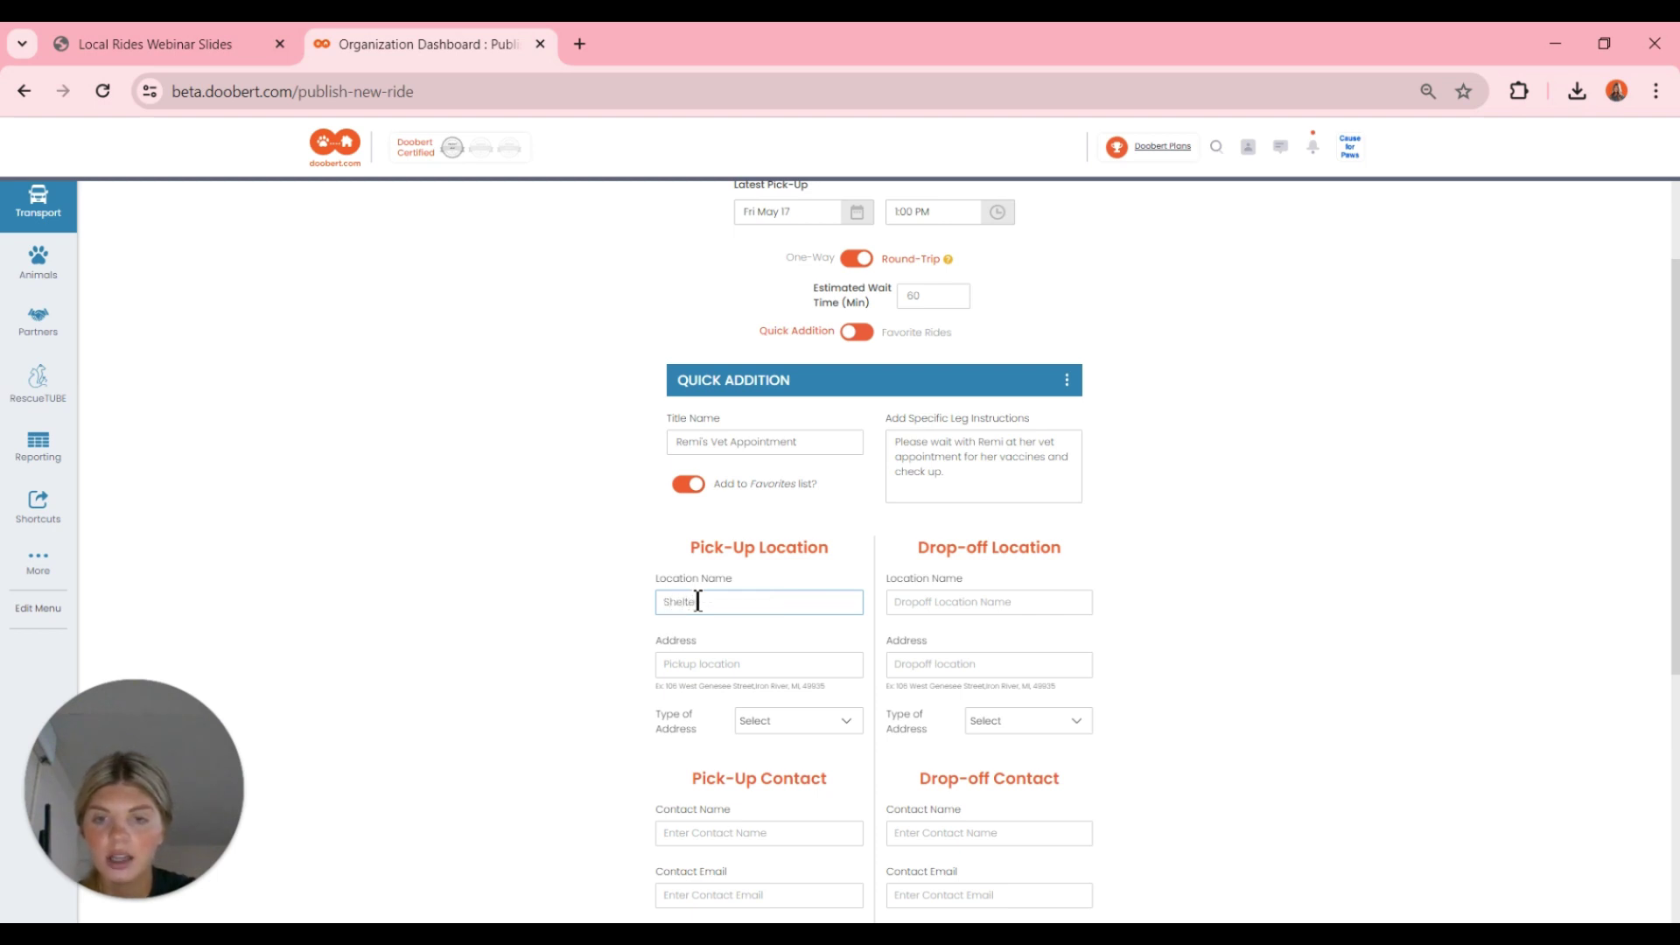
{"action": "type", "text": "r"}
{"action": "left_click", "coordinate": [699, 665]}
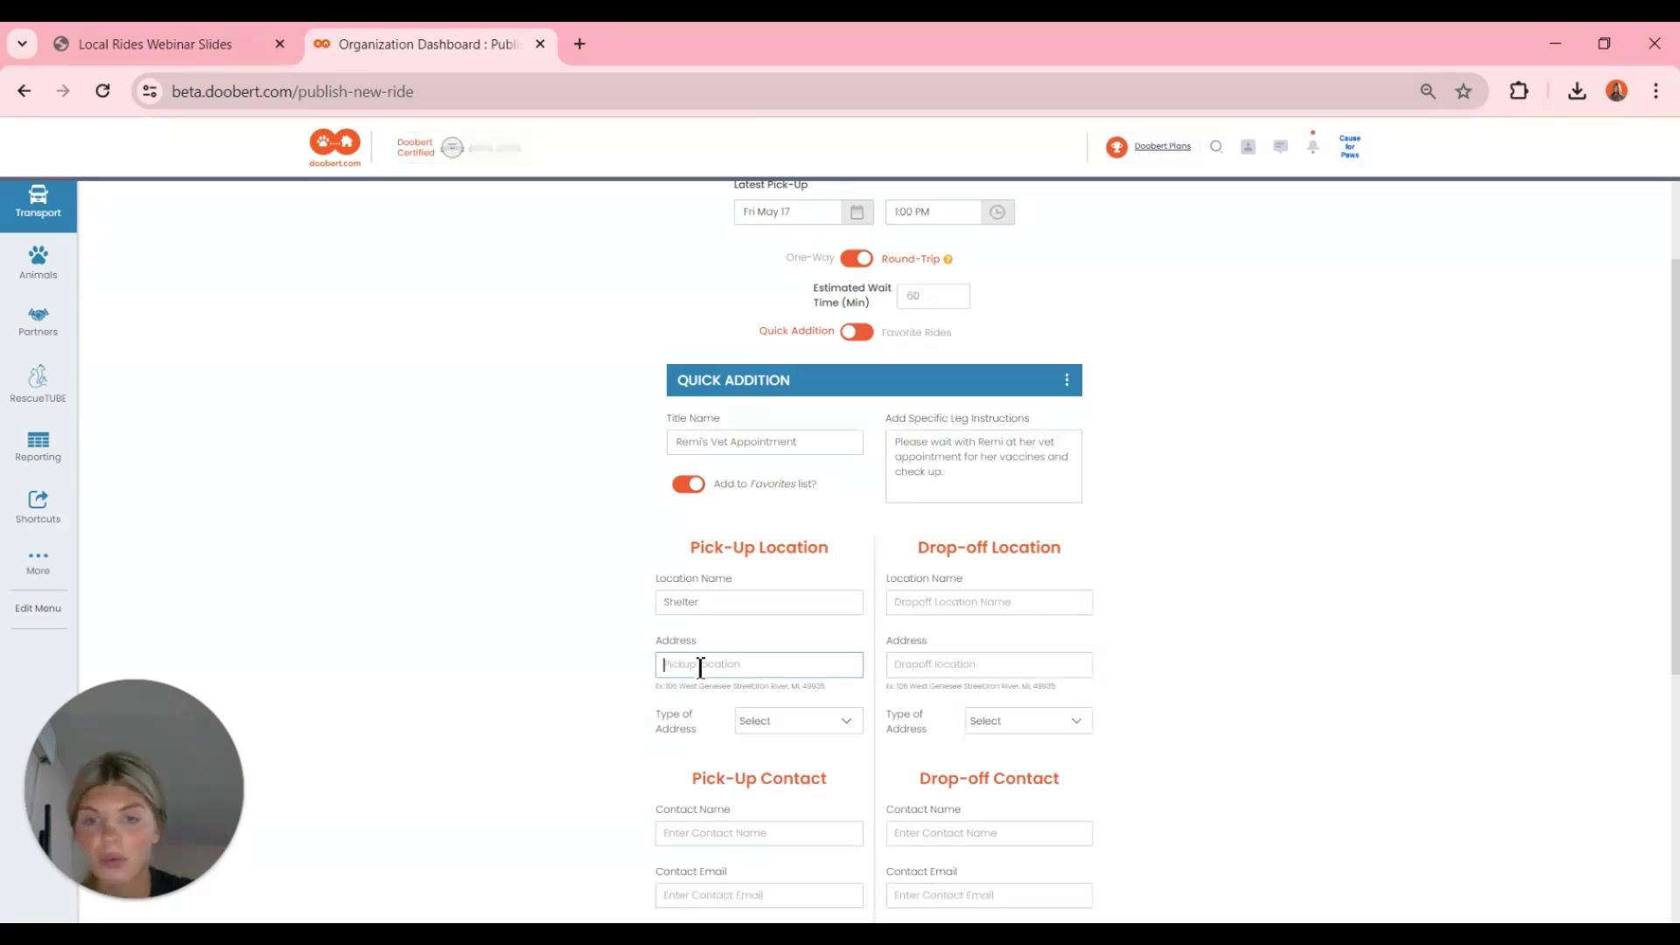
{"action": "type", "text": "1"}
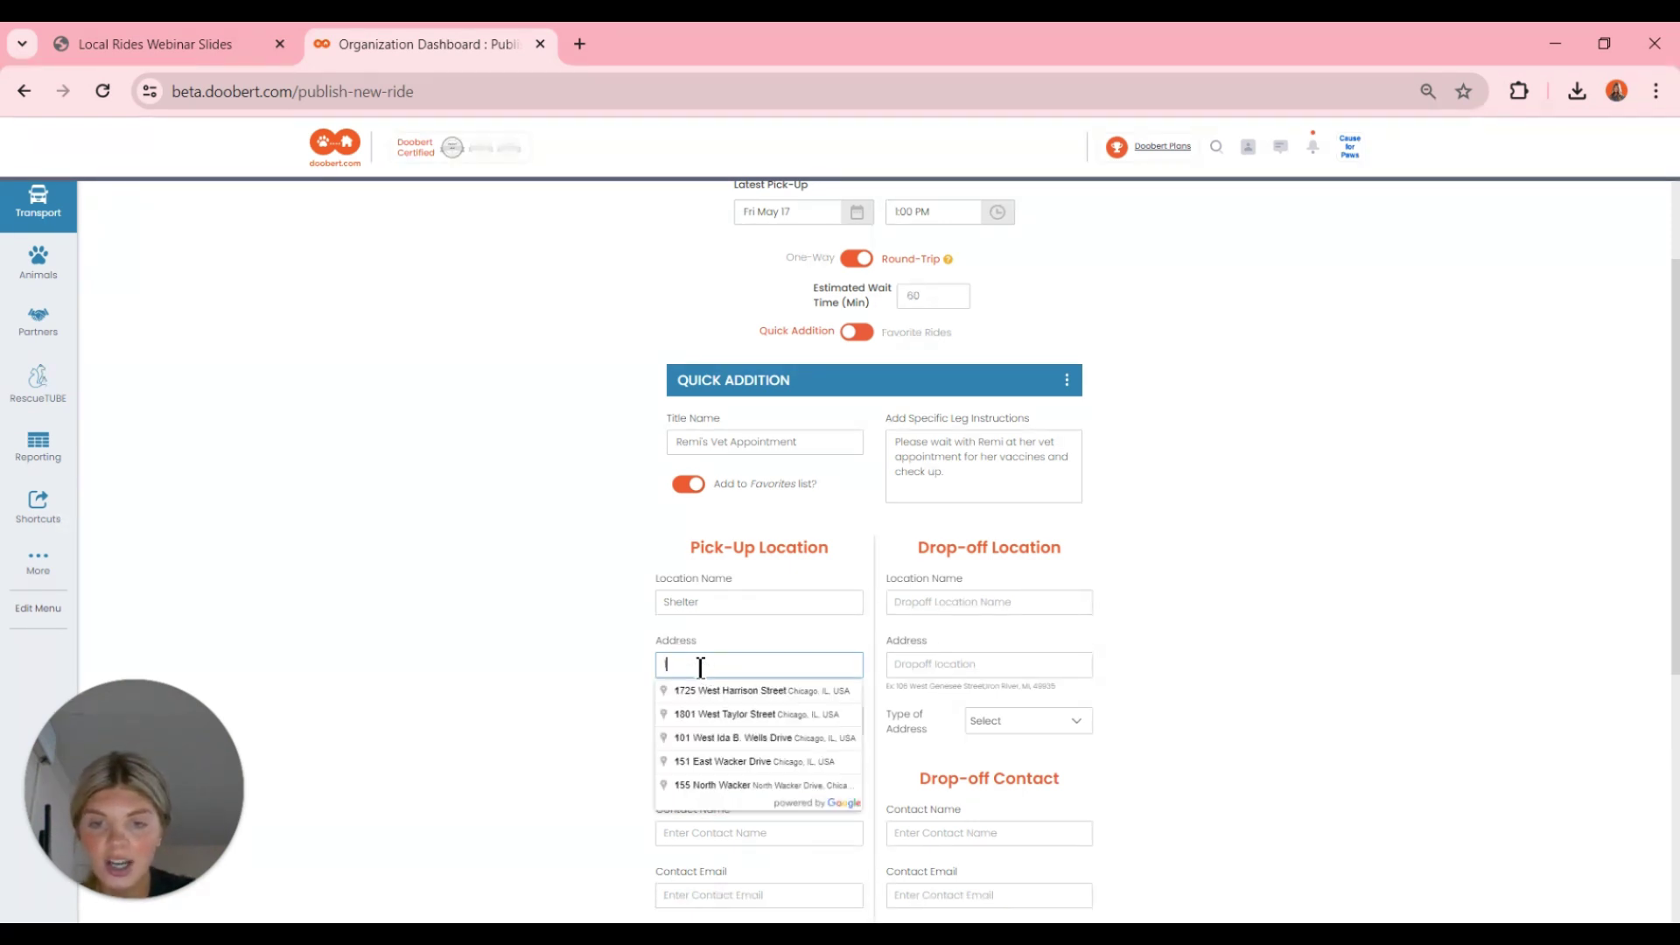
{"action": "type", "text": "700 n"}
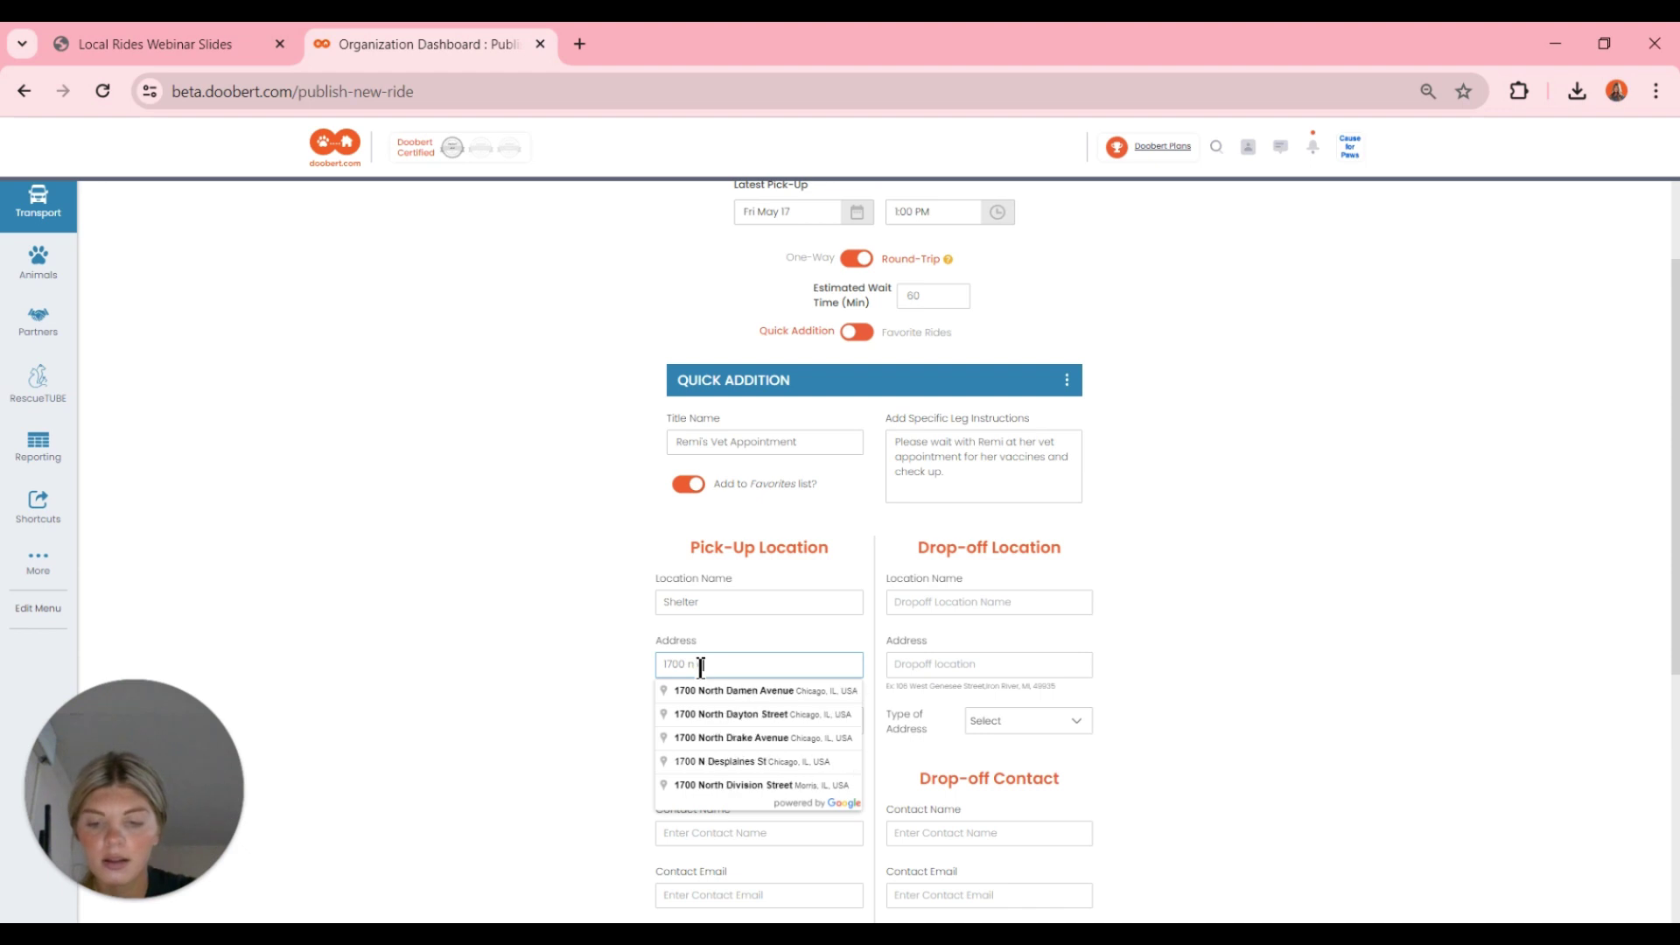
{"action": "type", "text": " div"}
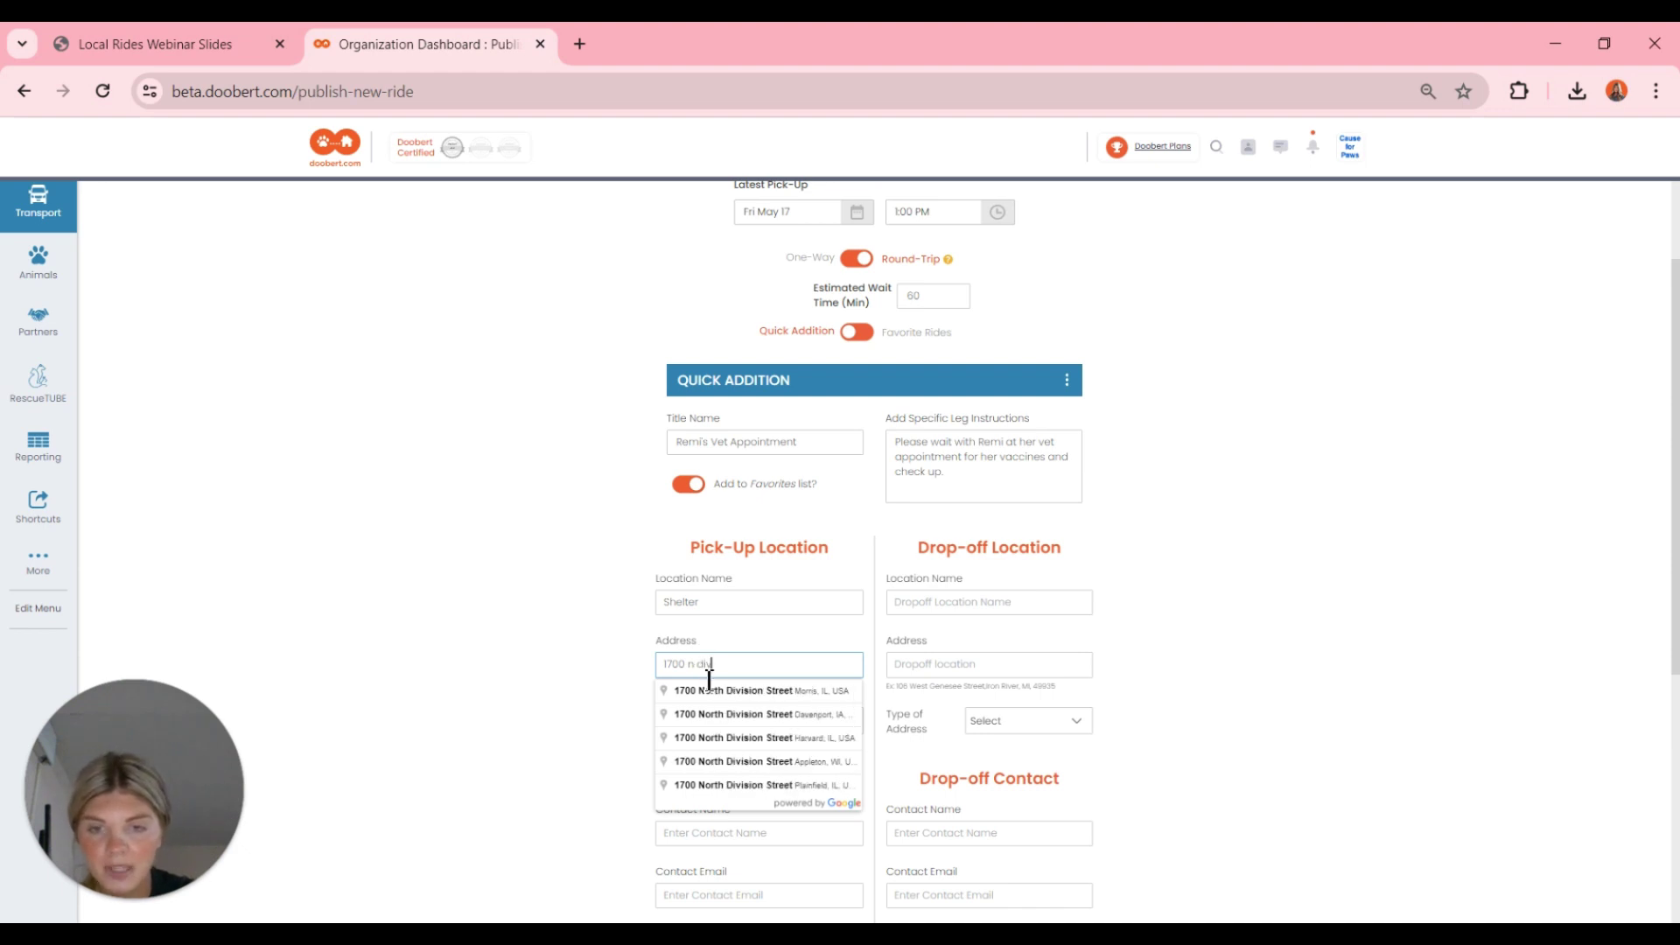
{"action": "left_click", "coordinate": [713, 691]}
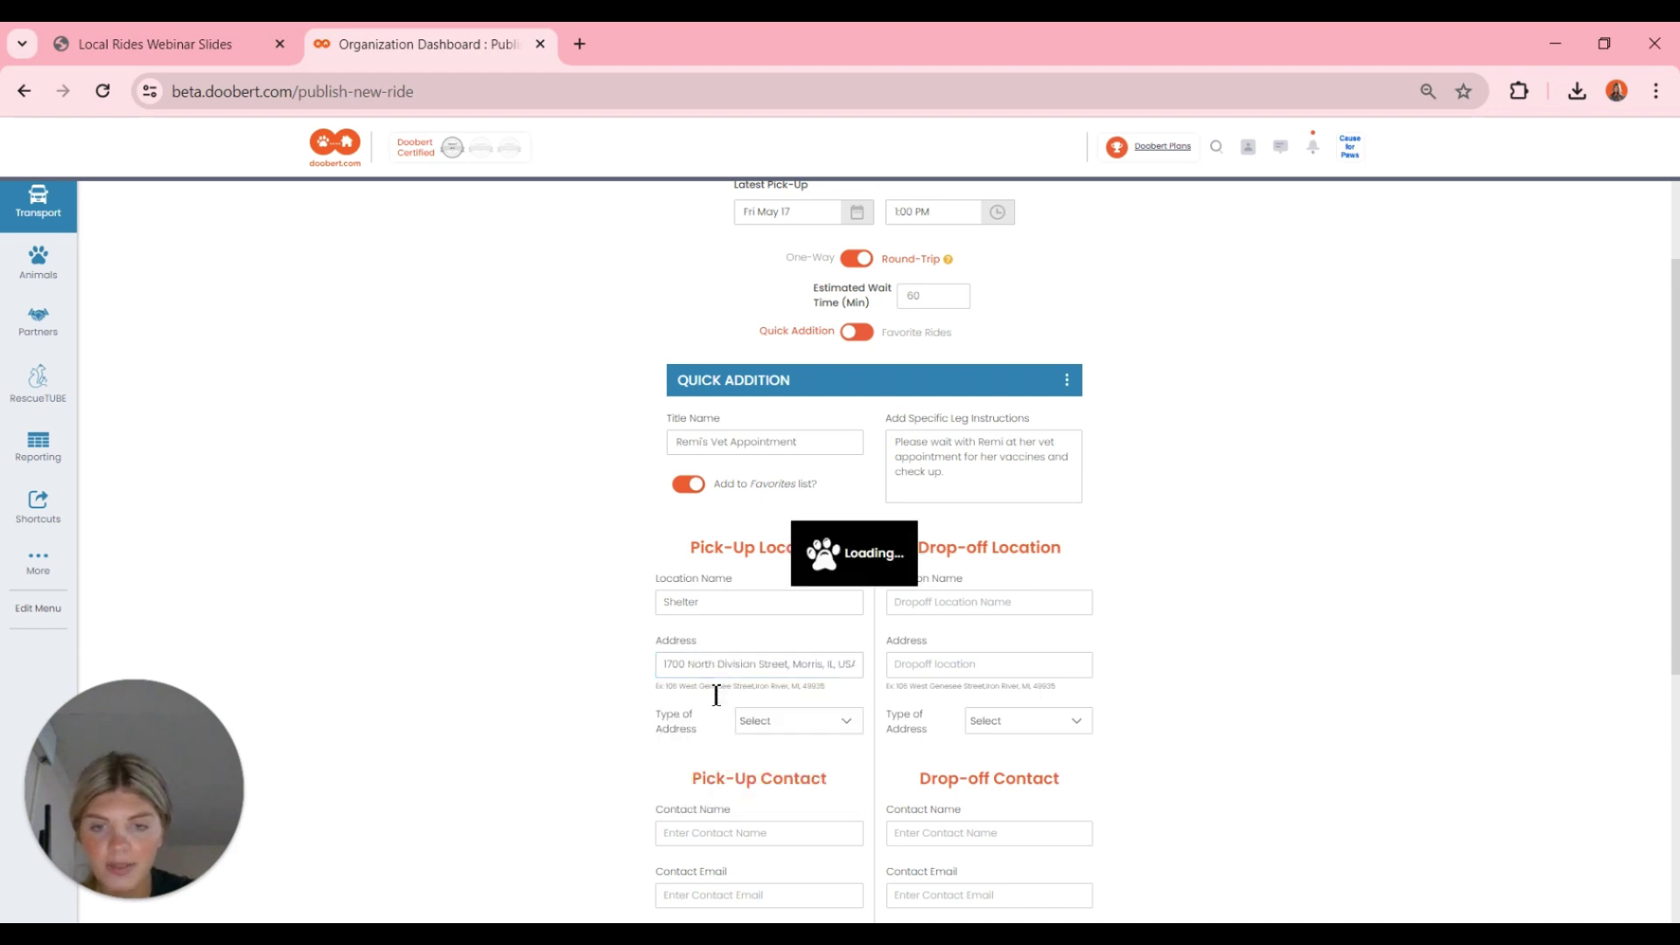
{"action": "left_click", "coordinate": [834, 726]}
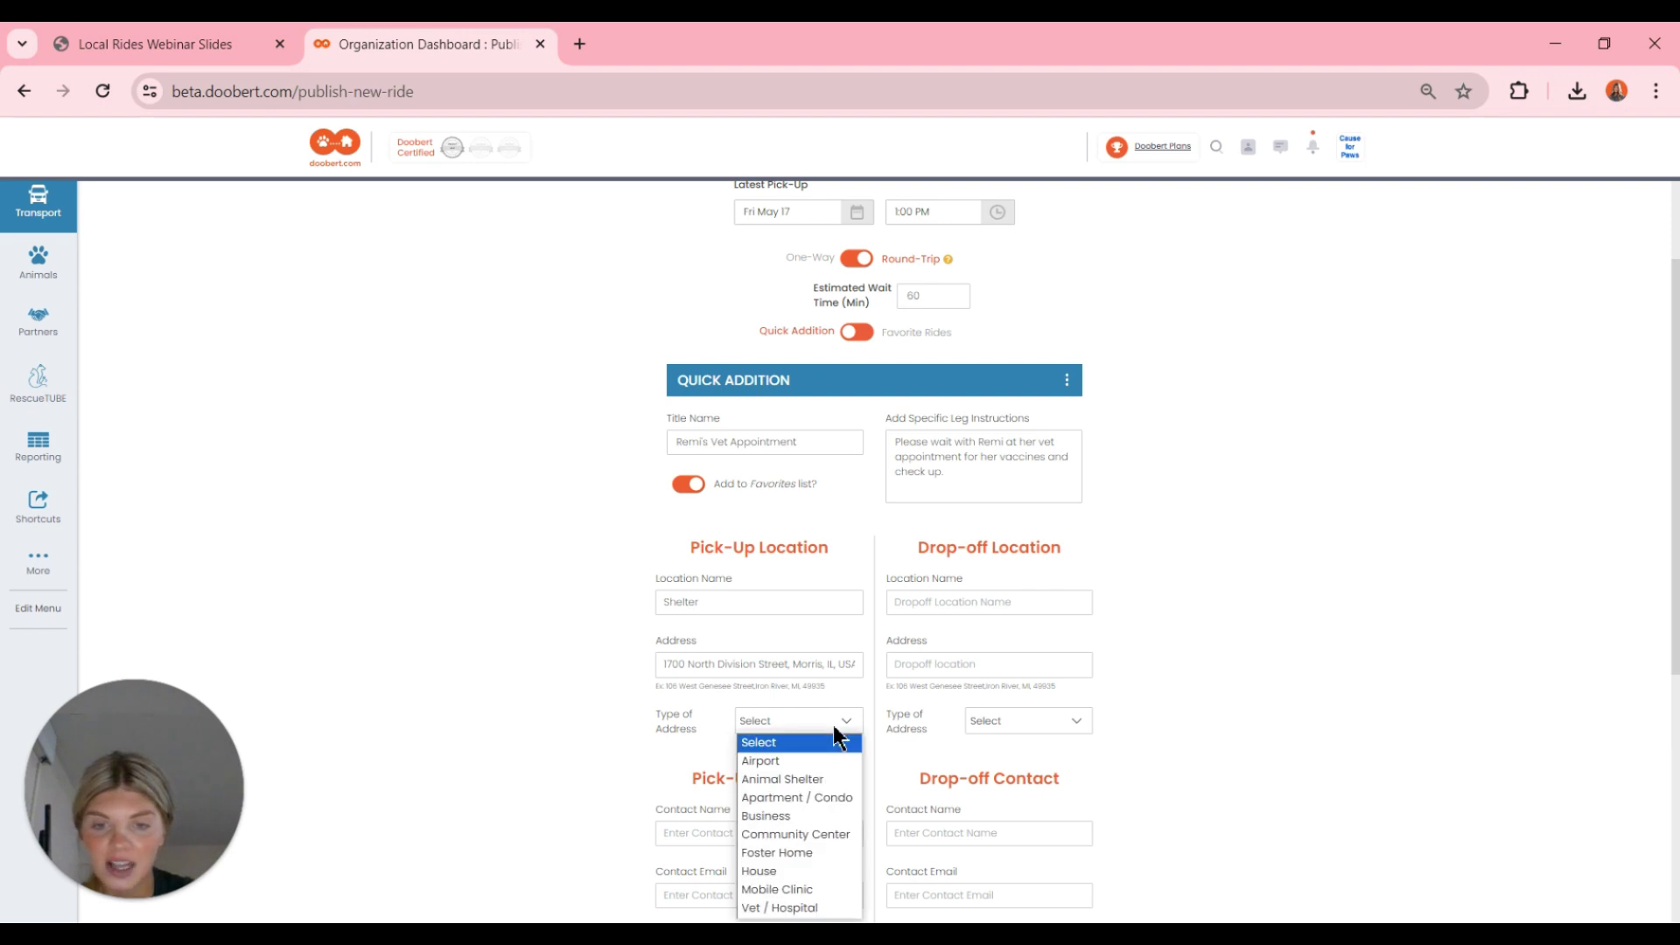
{"action": "scroll", "coordinate": [832, 736], "scroll_direction": "down", "scroll_amount": 1}
{"action": "left_click", "coordinate": [834, 723]}
{"action": "left_click", "coordinate": [808, 775]}
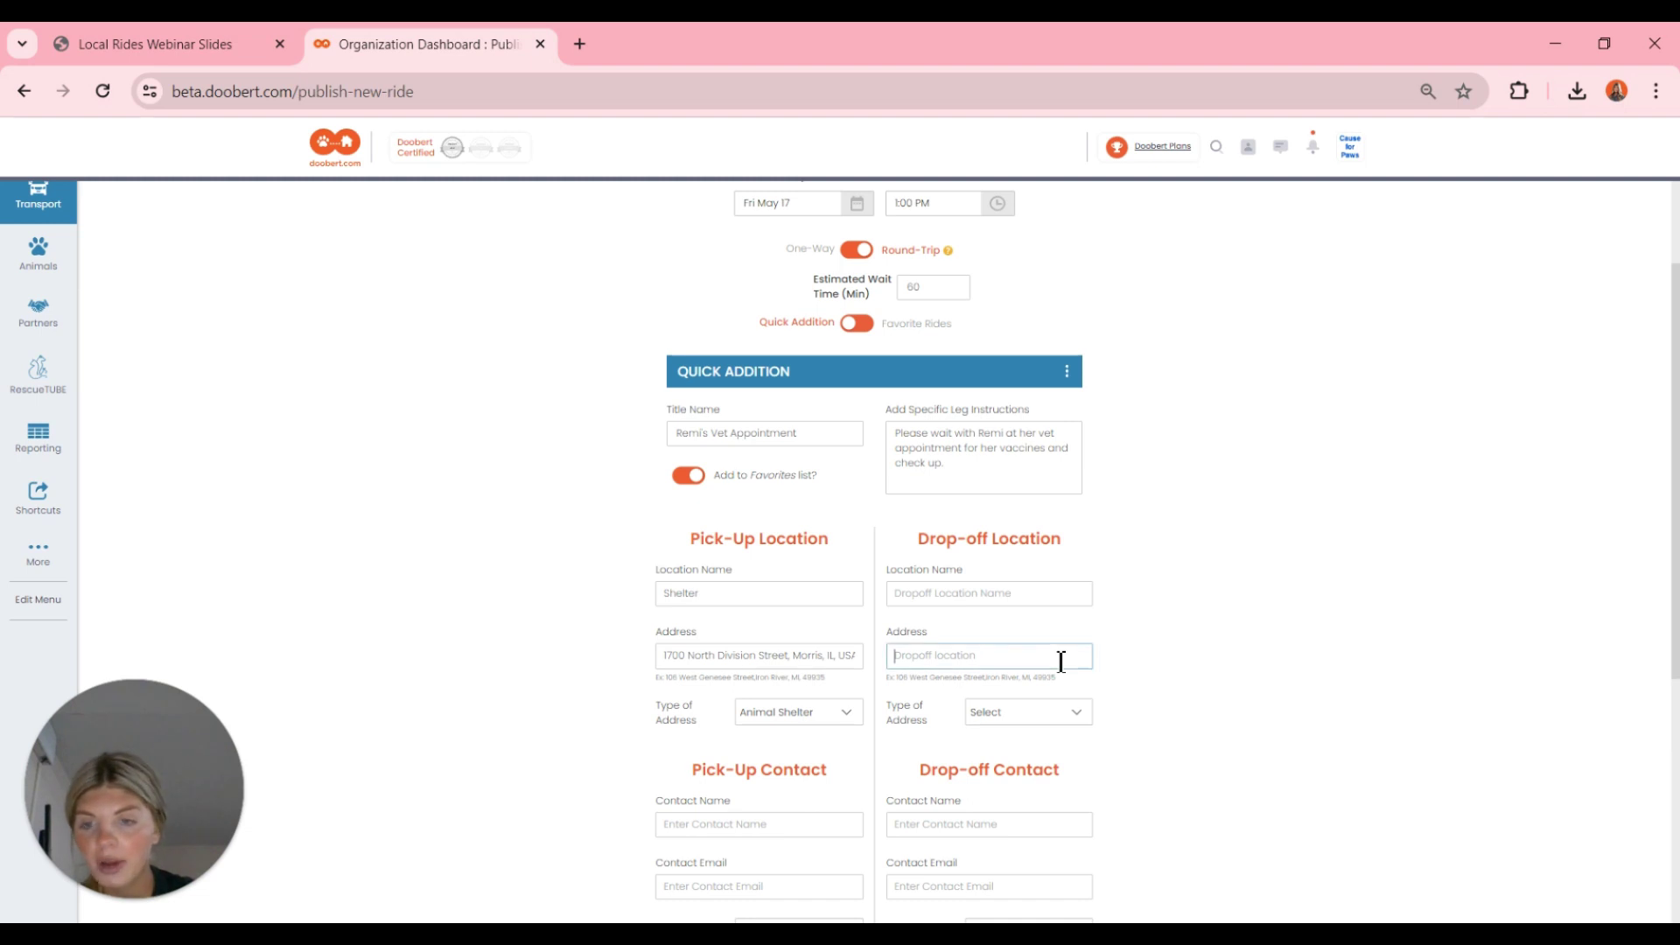
{"action": "left_click", "coordinate": [970, 595]}
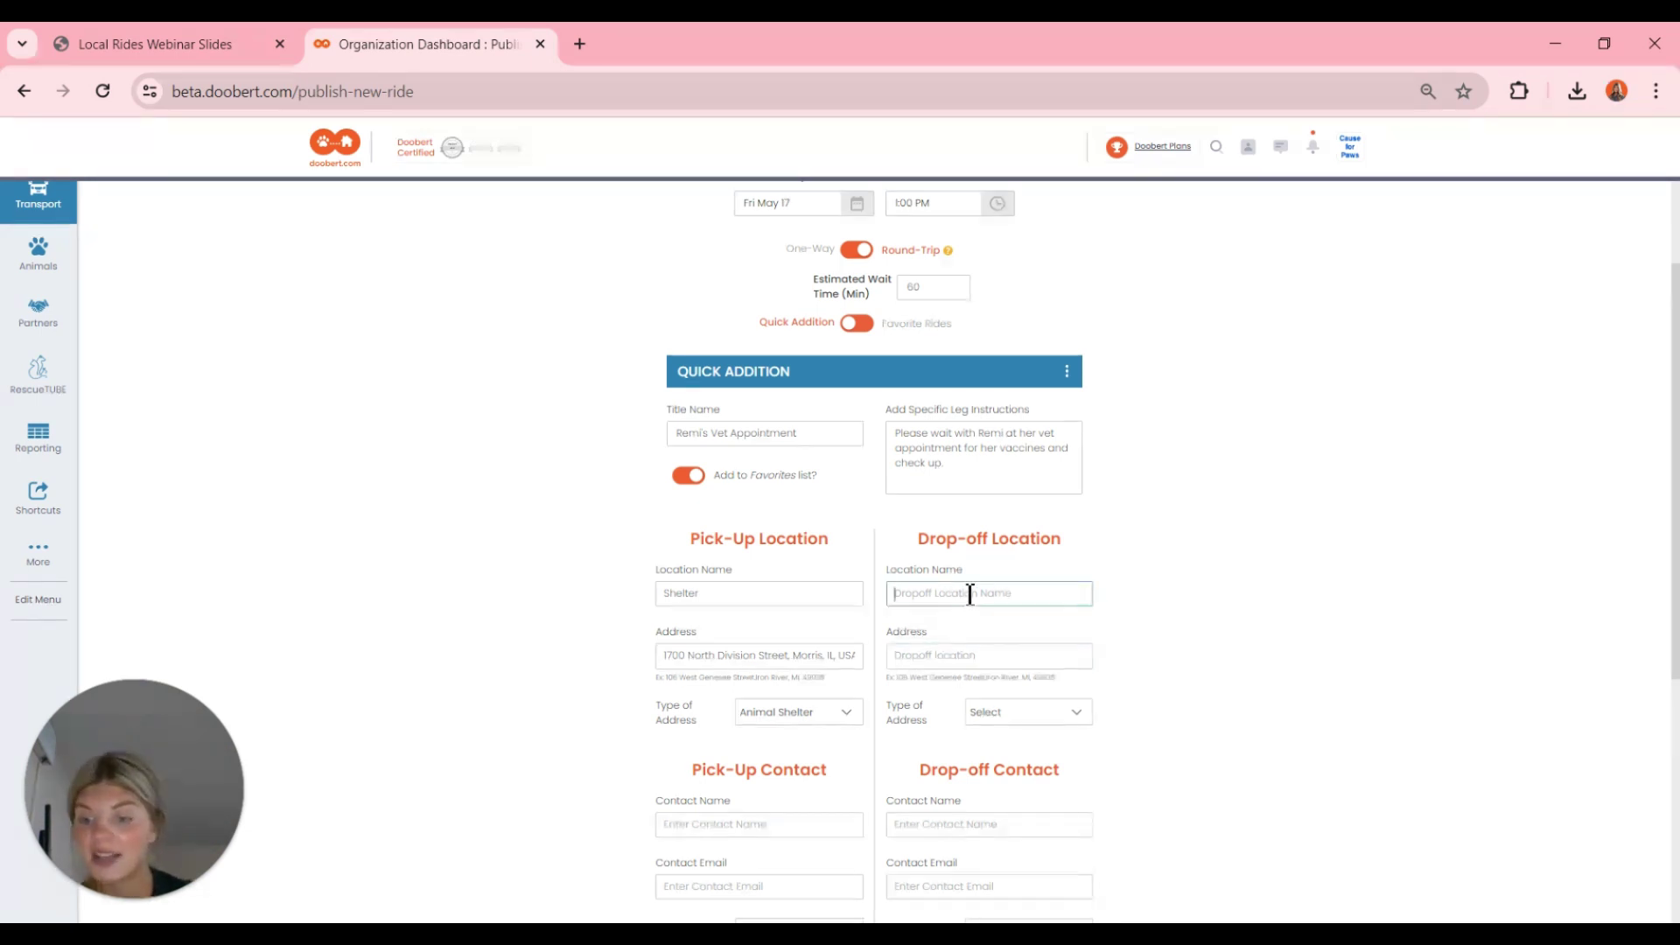
- Set drop-off location 'Vet' at 2775 Plainfield Road, Joliet, IL, type Vet / Hospital
{"action": "type", "text": "Vet"}
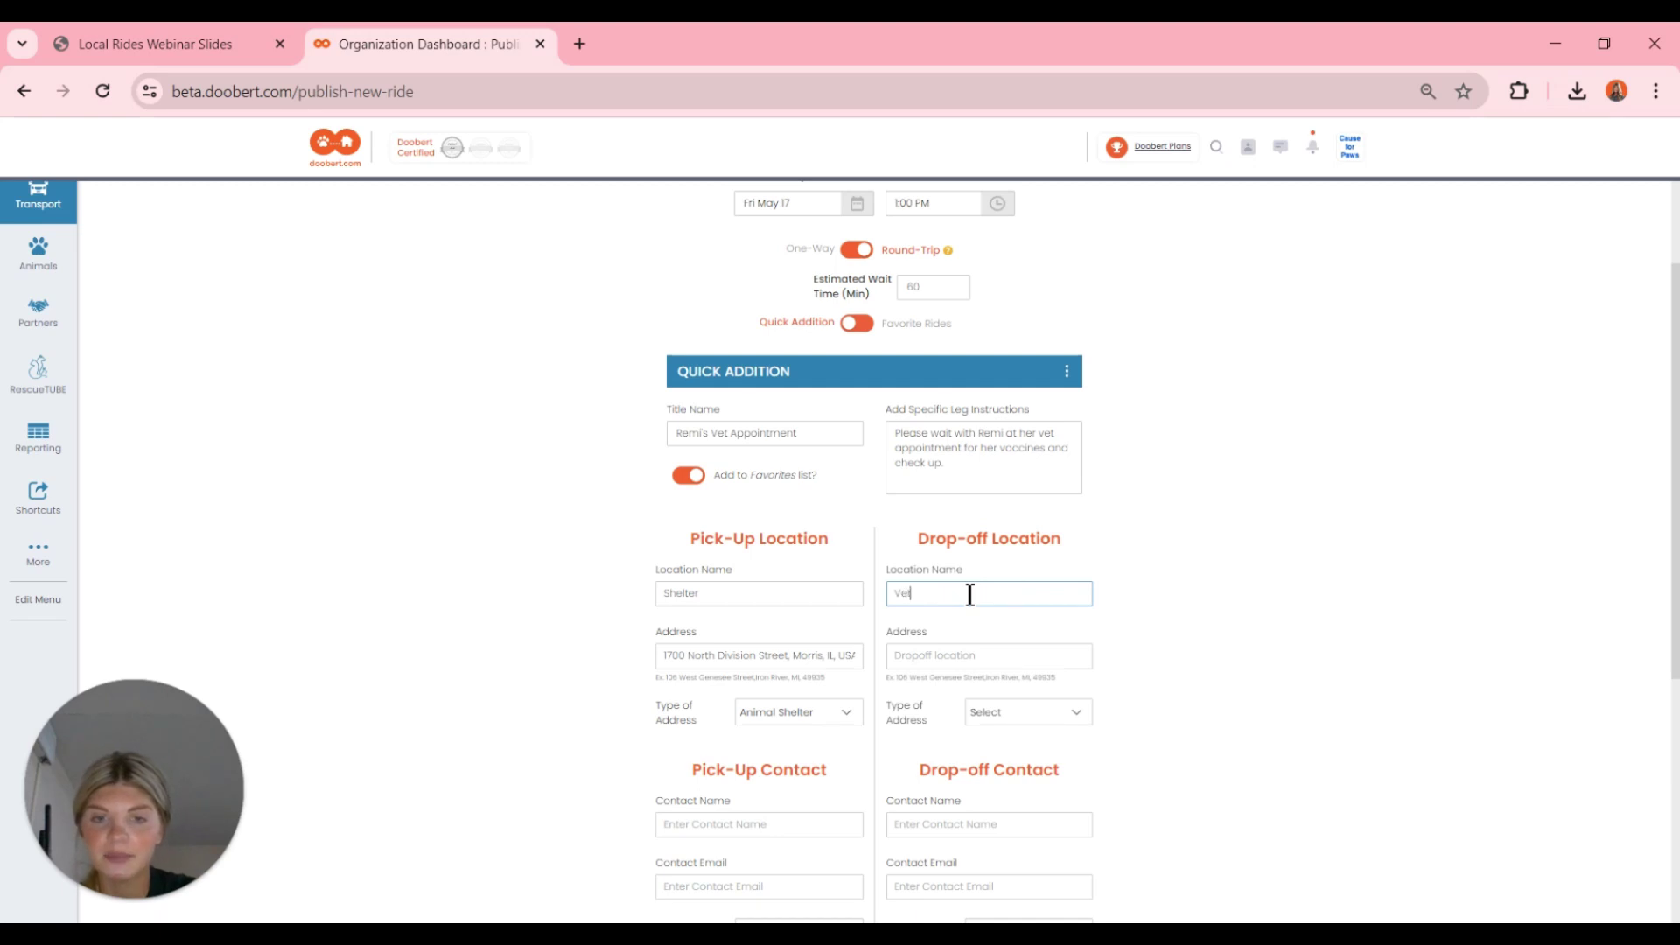
{"action": "left_click", "coordinate": [923, 657]}
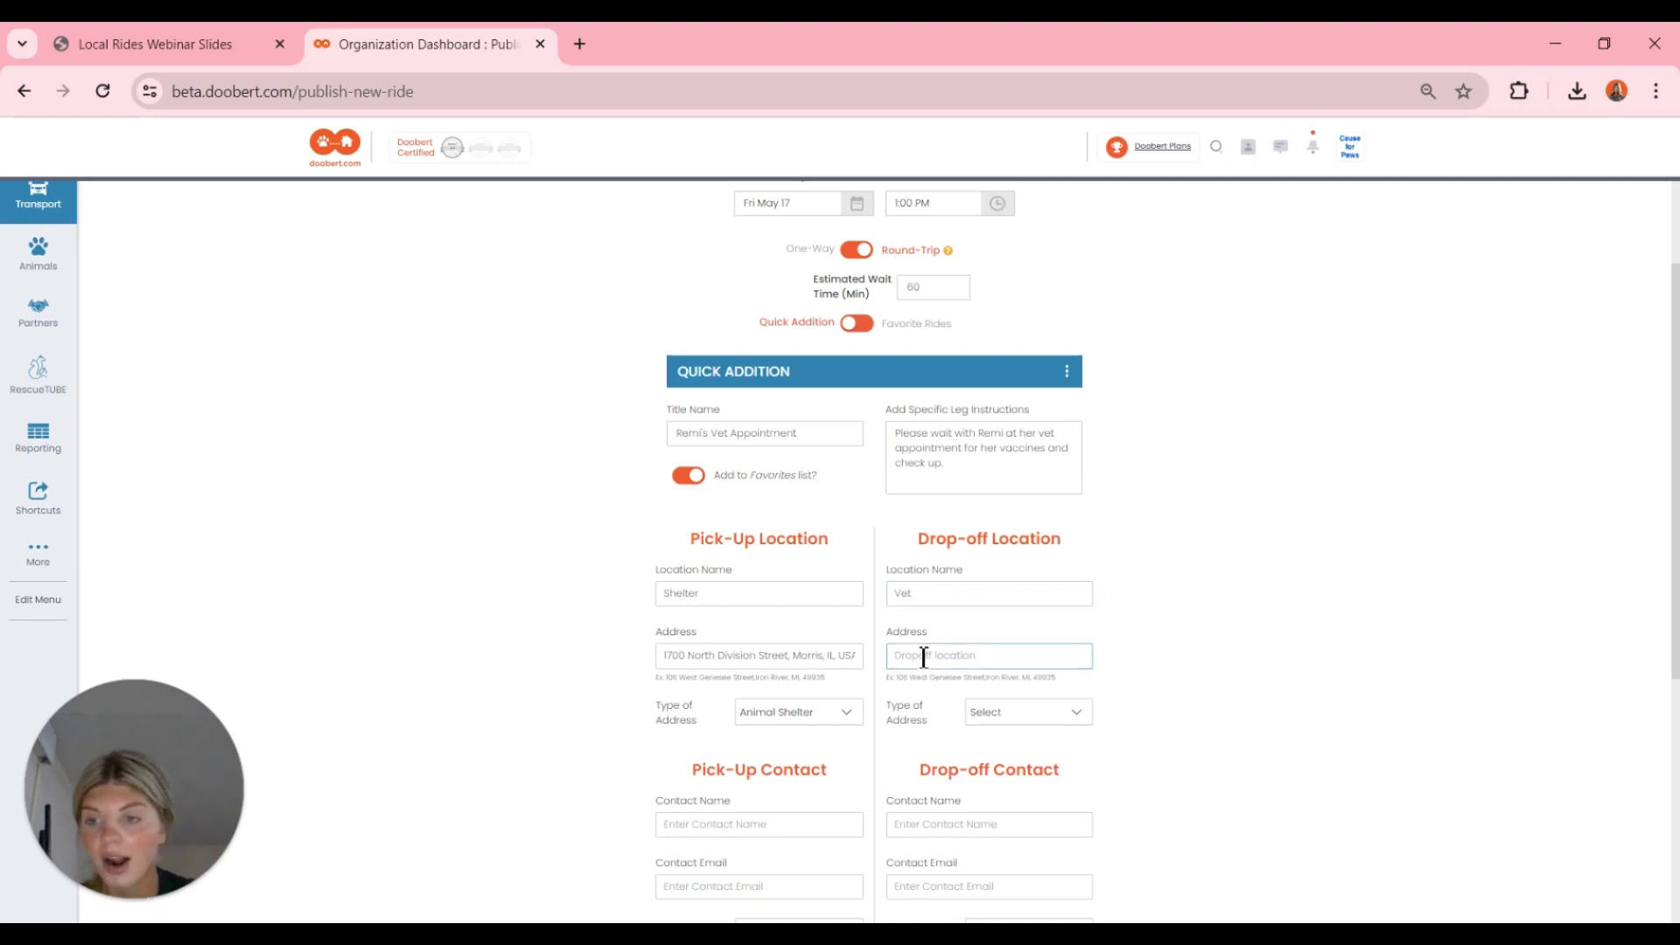
{"action": "type", "text": "2"}
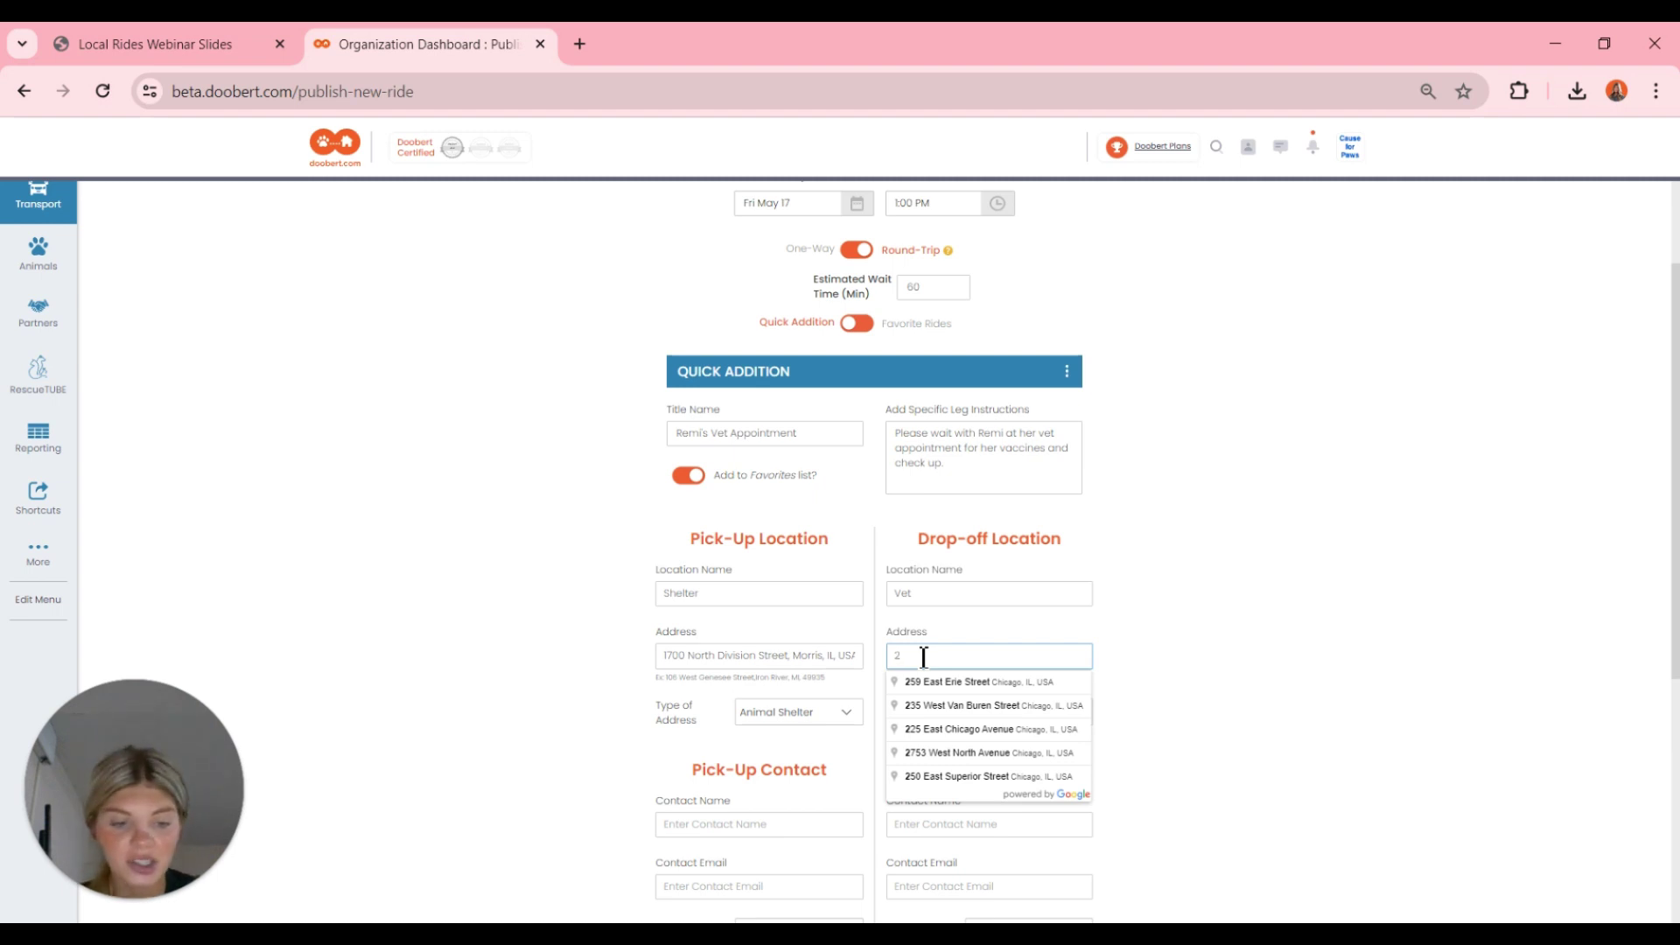
{"action": "type", "text": "775"}
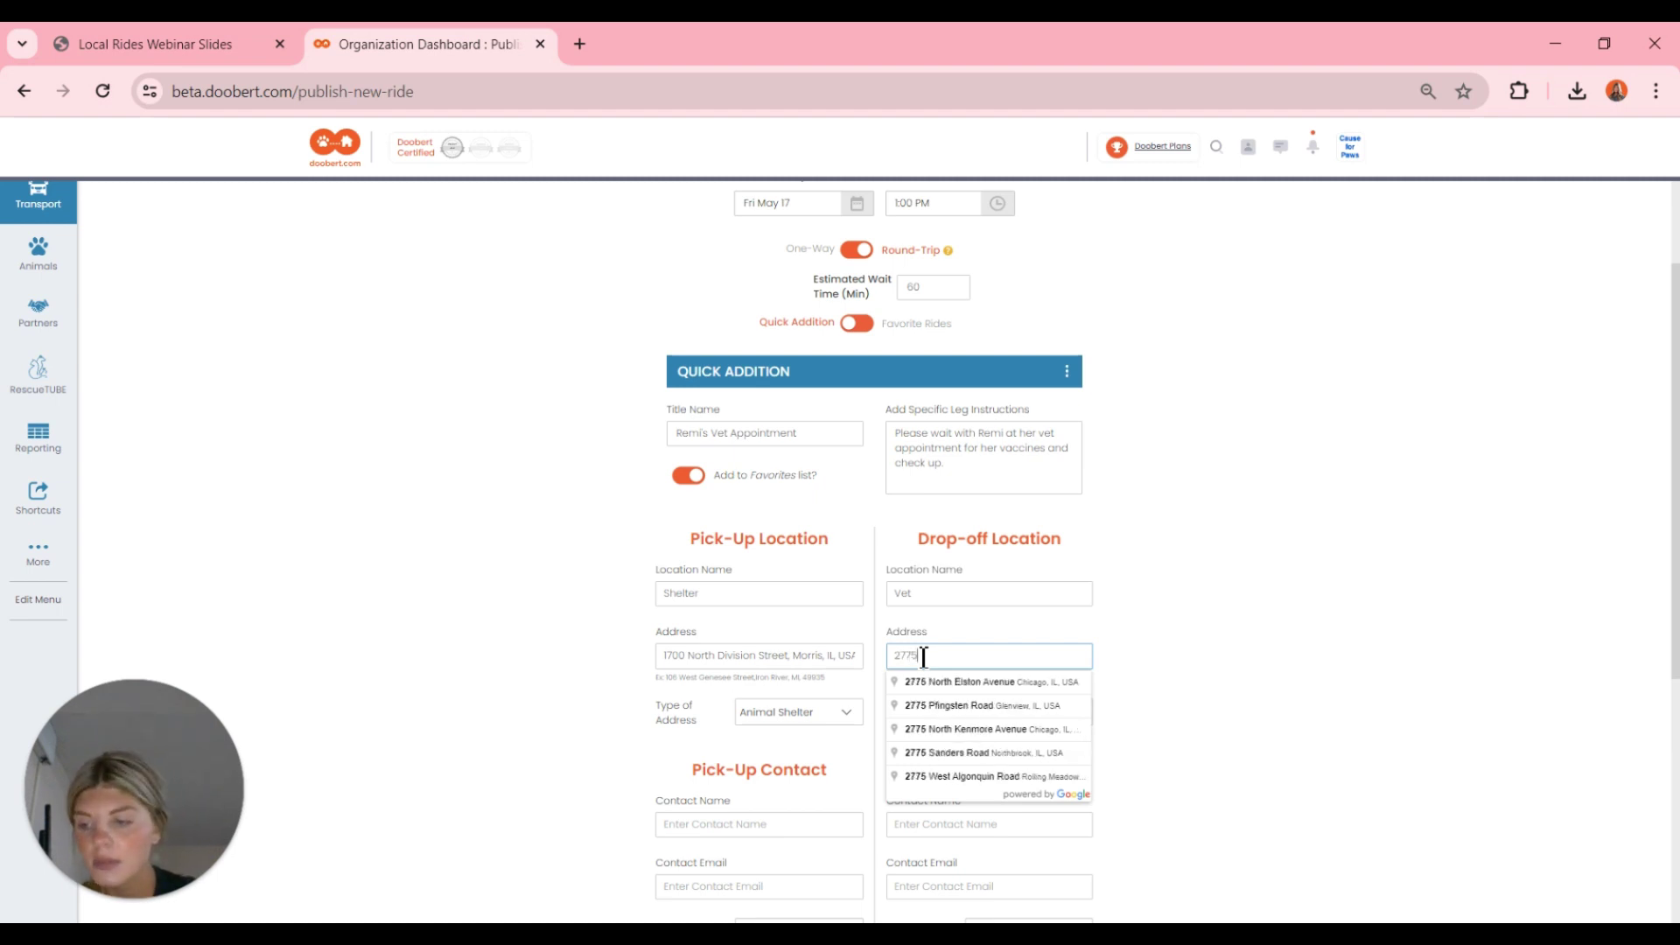
{"action": "type", "text": " pla"}
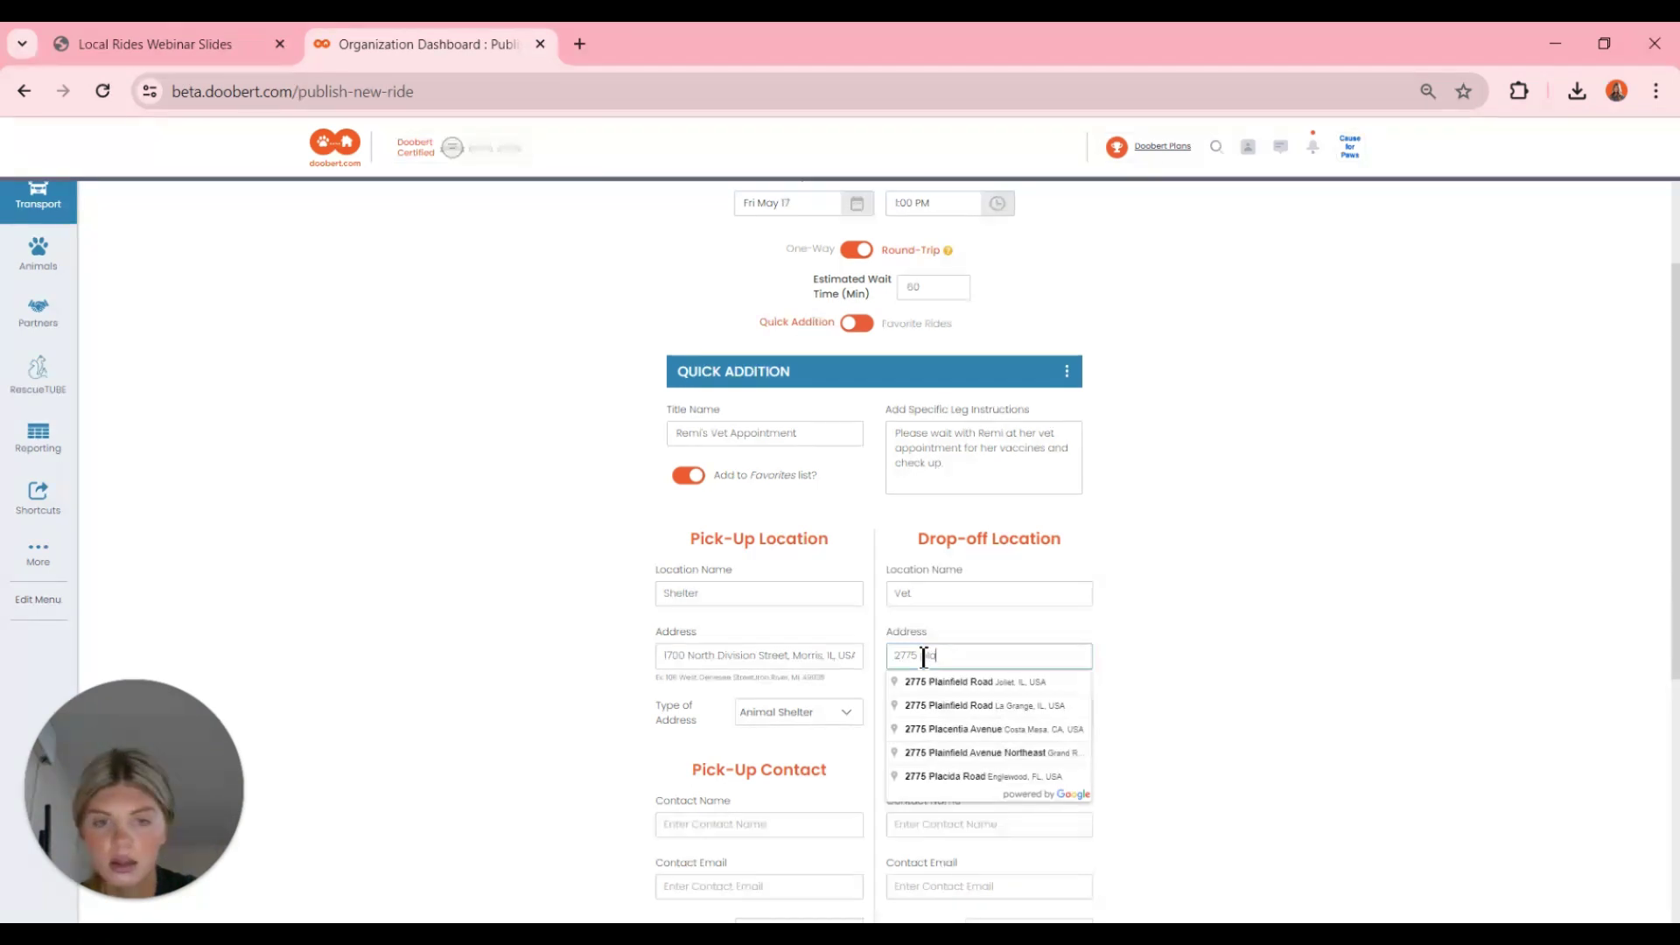
{"action": "left_click", "coordinate": [936, 688]}
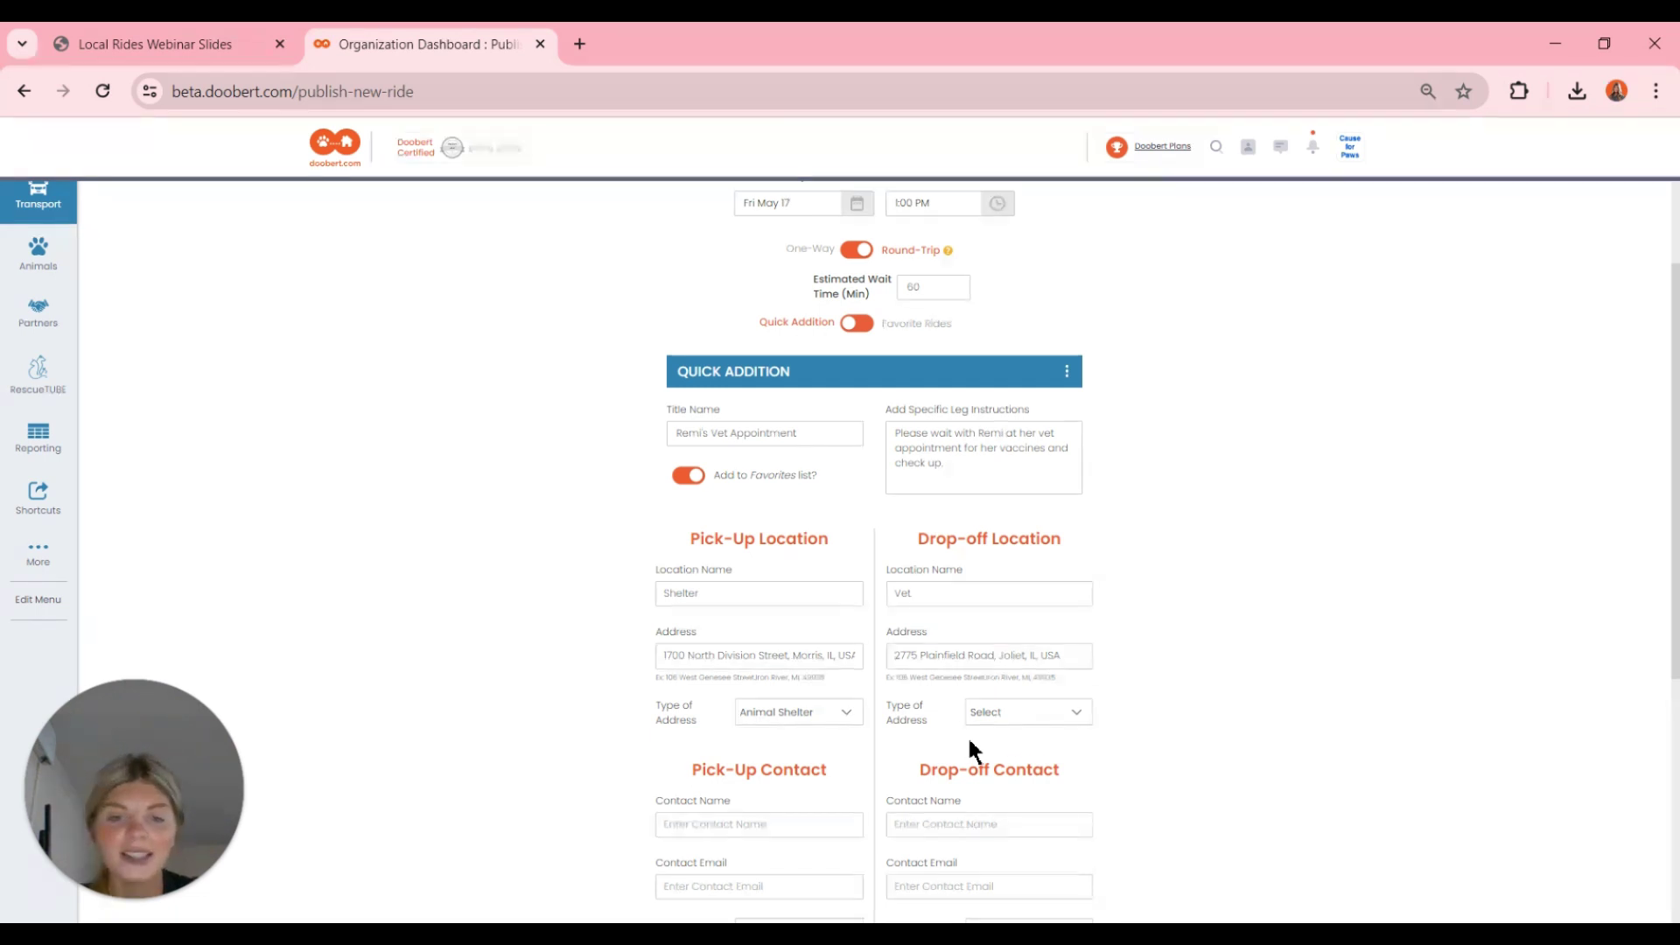
{"action": "left_click", "coordinate": [1044, 712]}
{"action": "scroll", "coordinate": [1046, 725], "scroll_direction": "down", "scroll_amount": 1}
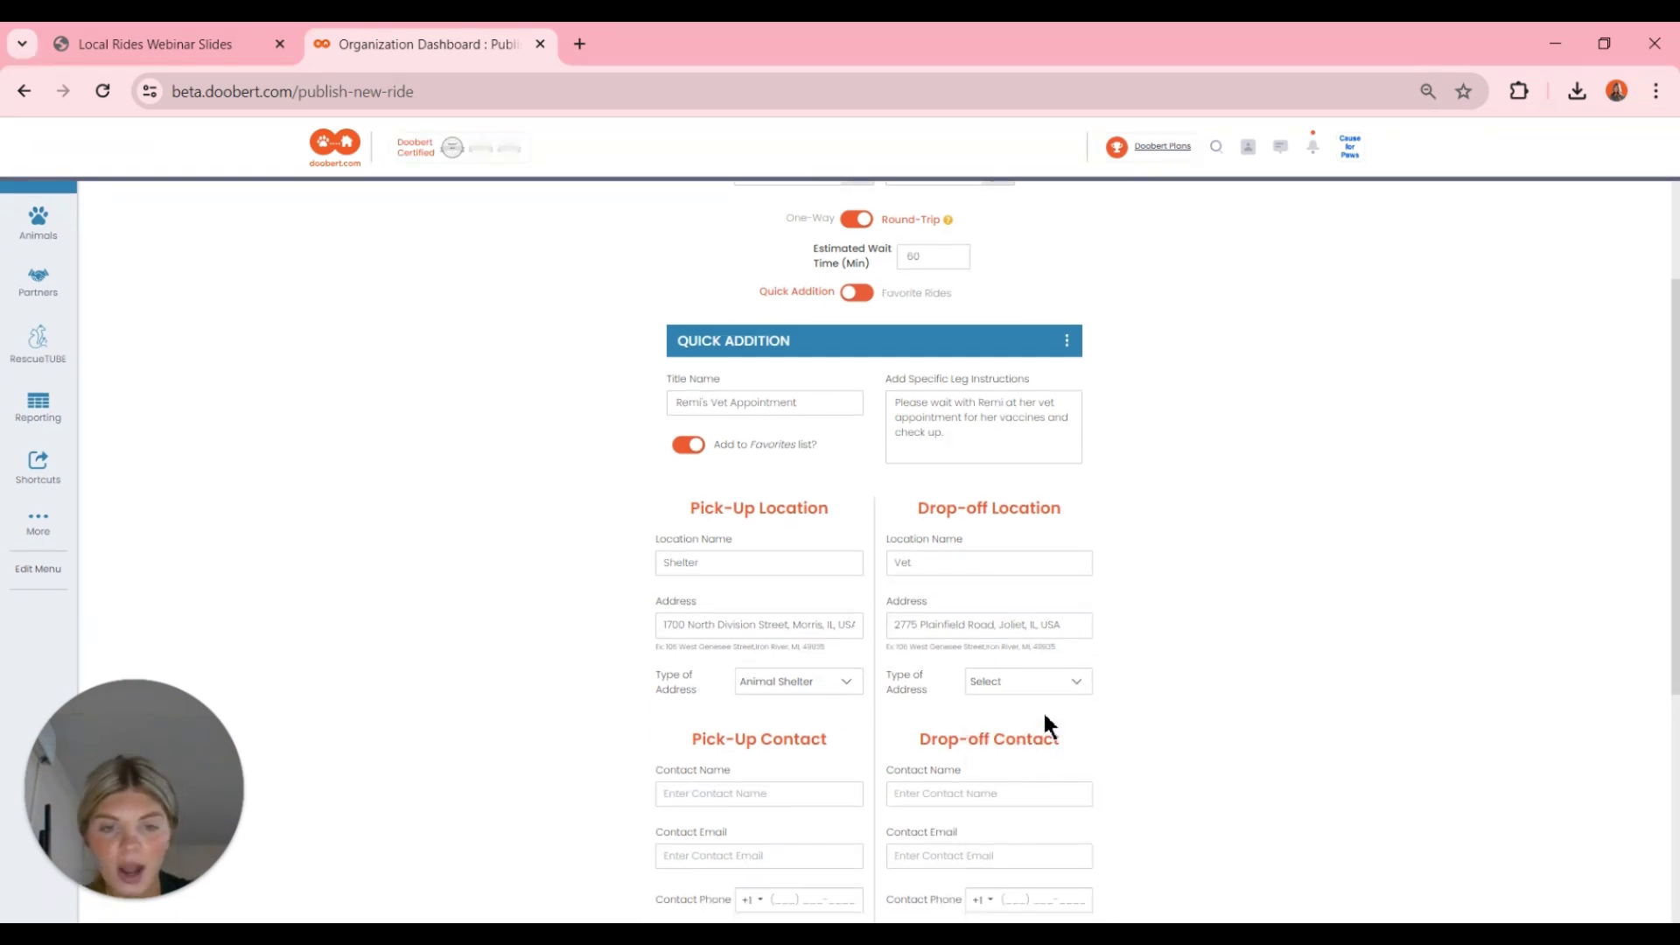
{"action": "left_click", "coordinate": [1041, 682]}
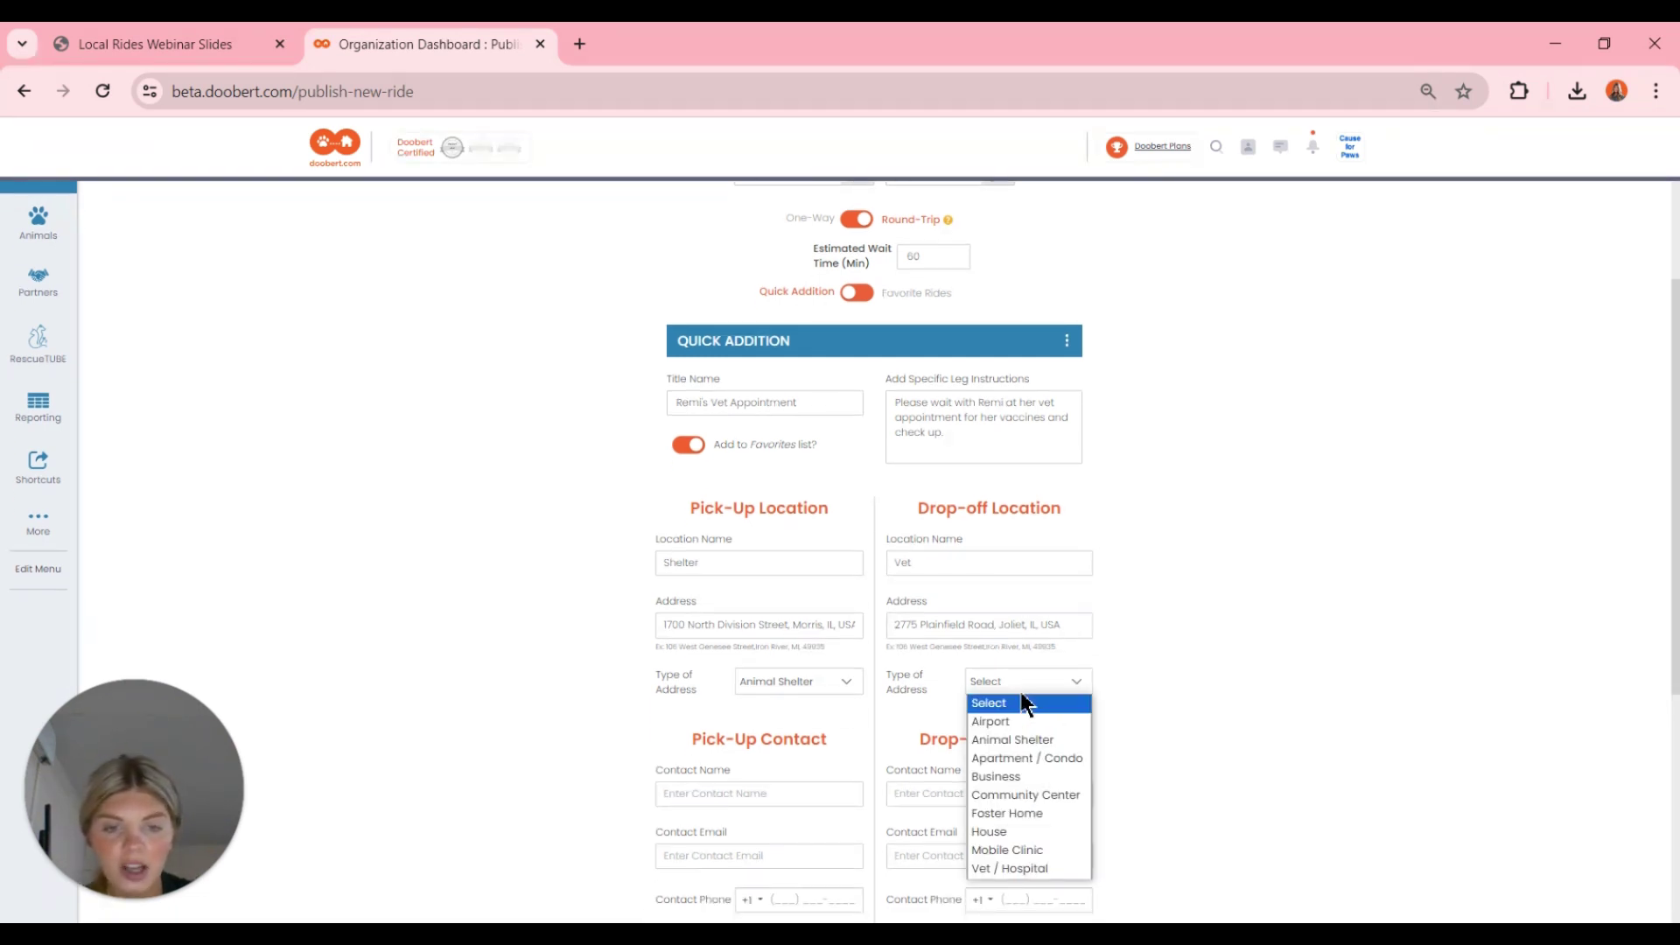
{"action": "left_click", "coordinate": [1015, 868]}
{"action": "scroll", "coordinate": [1113, 711], "scroll_direction": "down", "scroll_amount": 2}
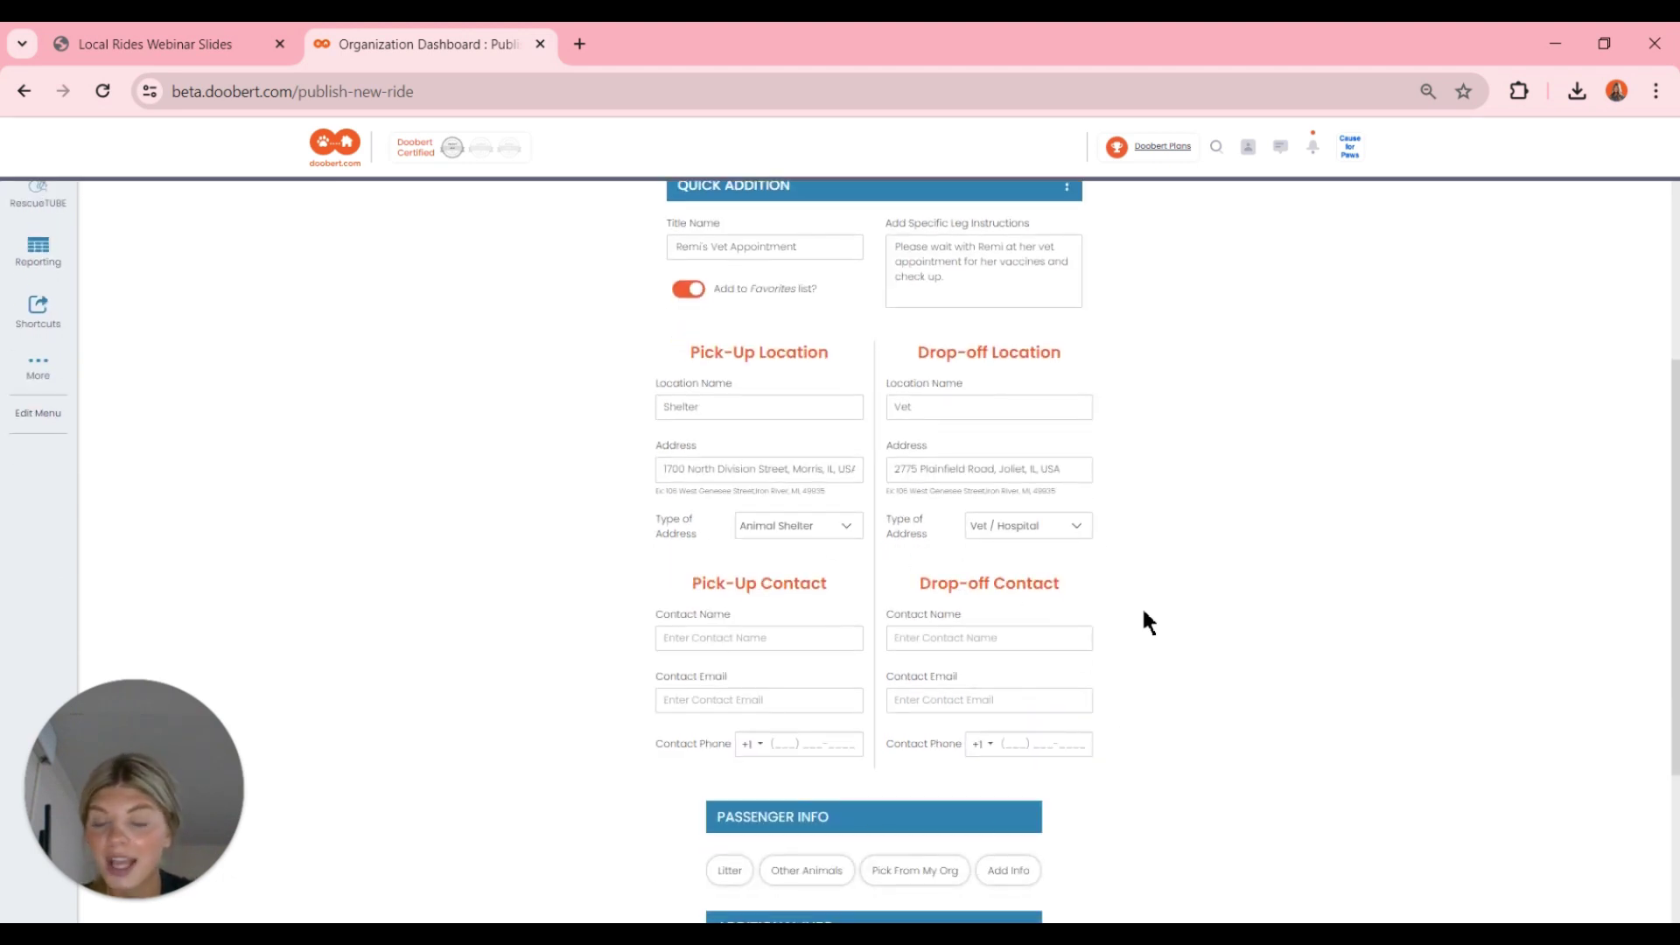
- Fill in the pick-up contact's name and e-mail address
{"action": "left_click", "coordinate": [776, 642]}
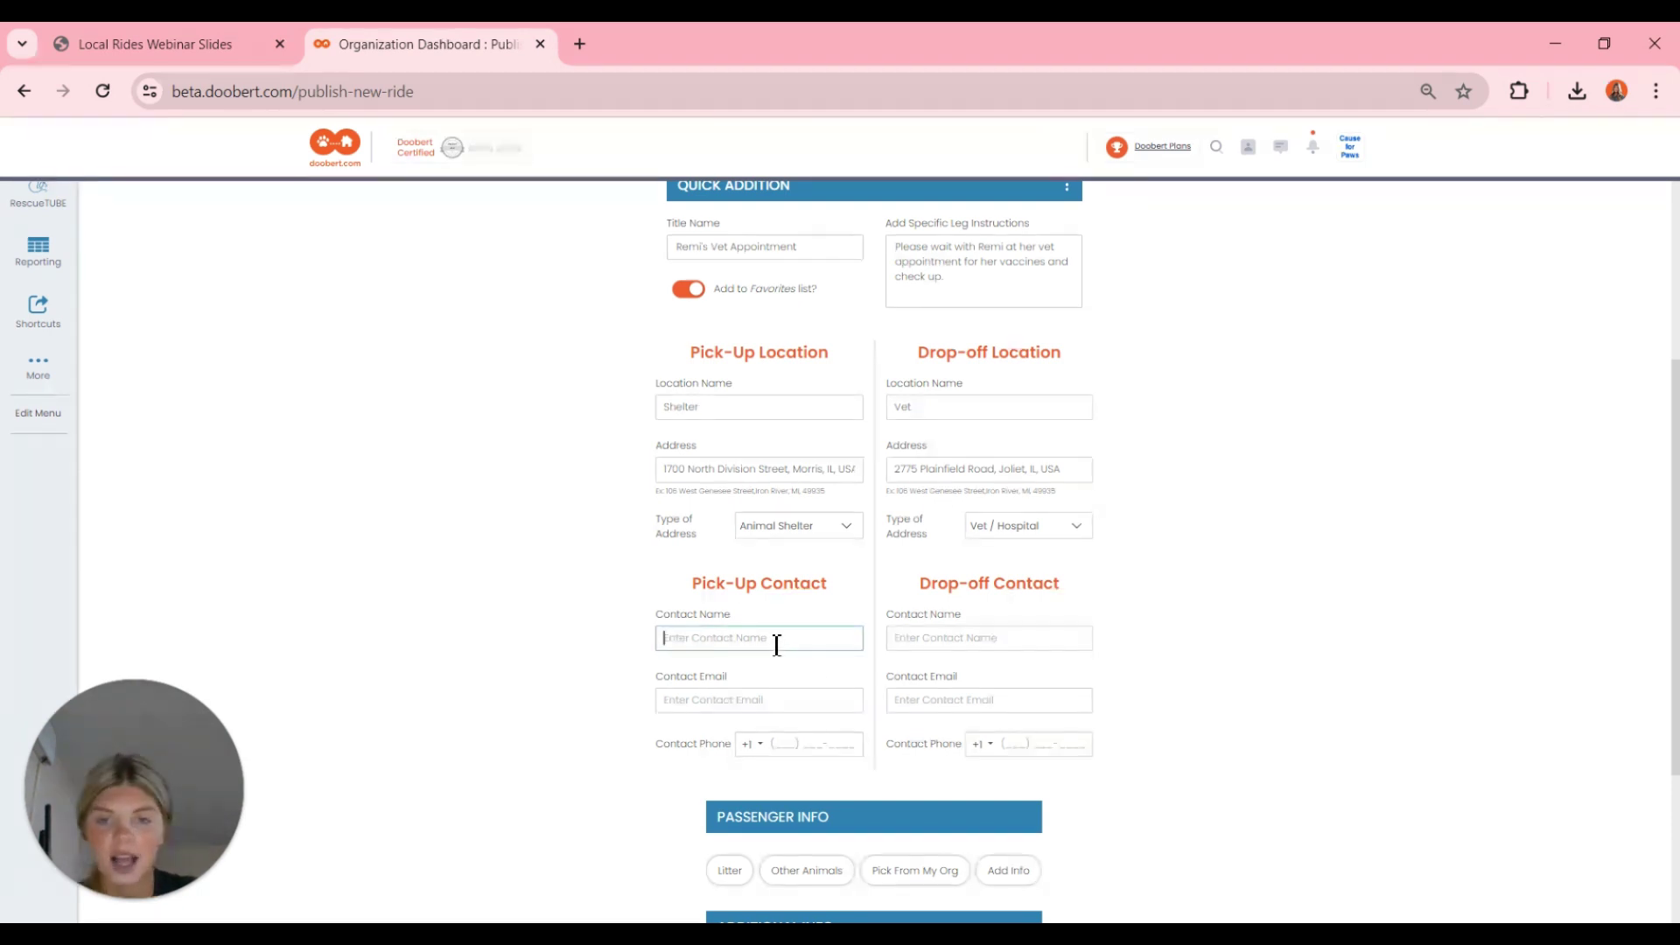
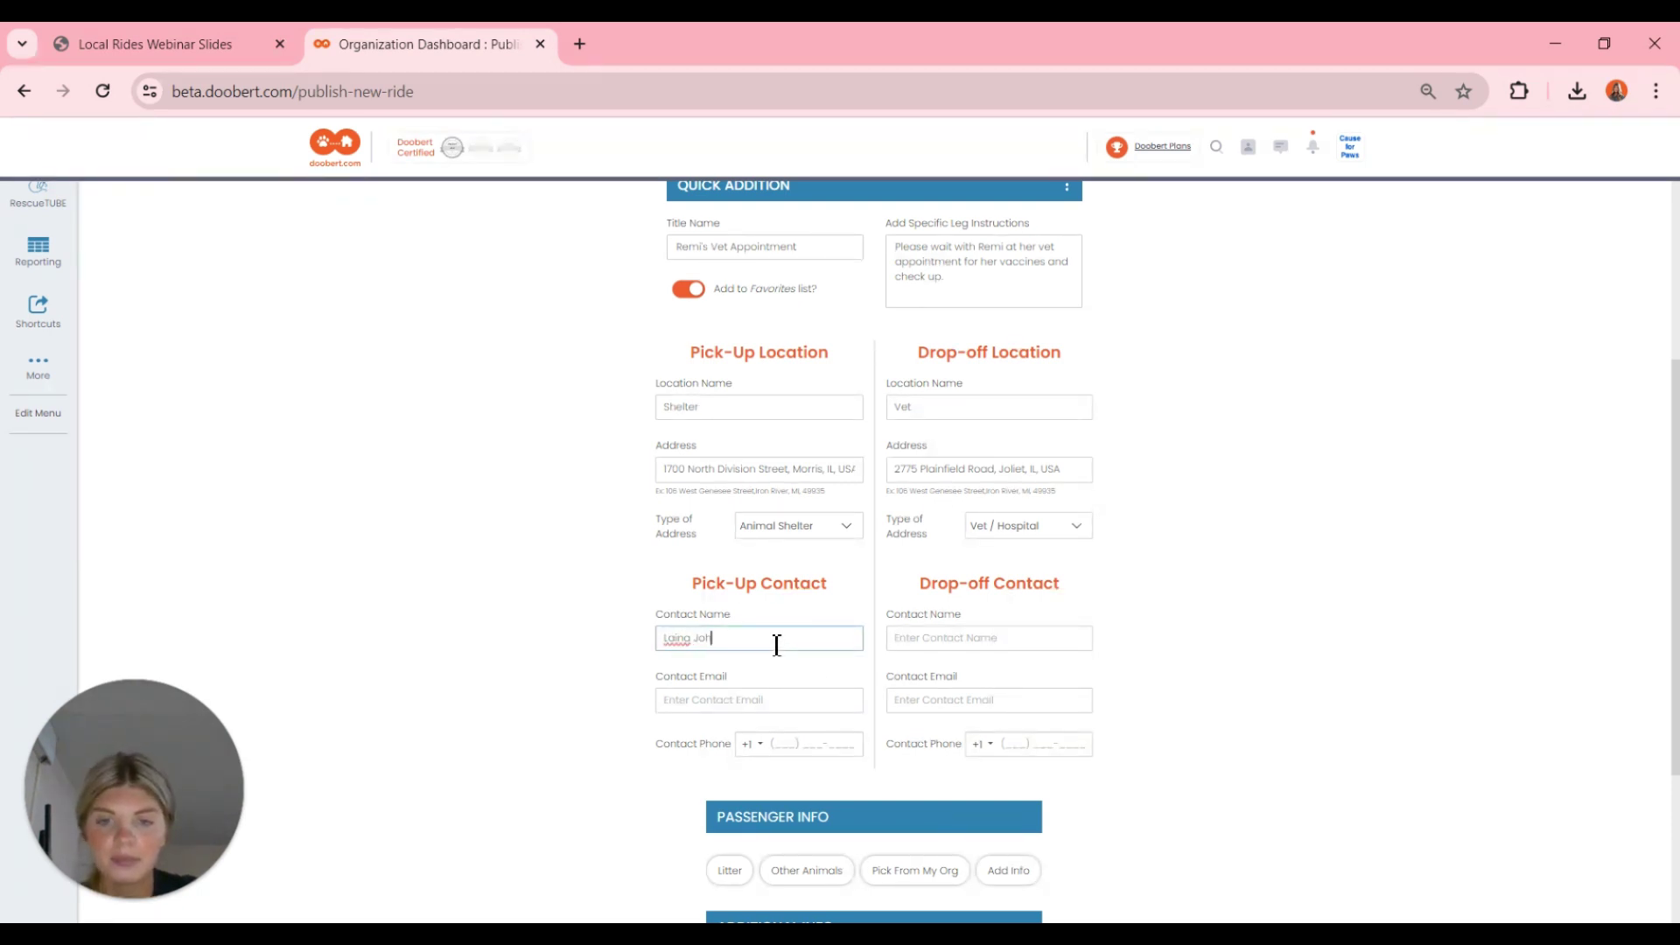
{"action": "left_click", "coordinate": [751, 705]}
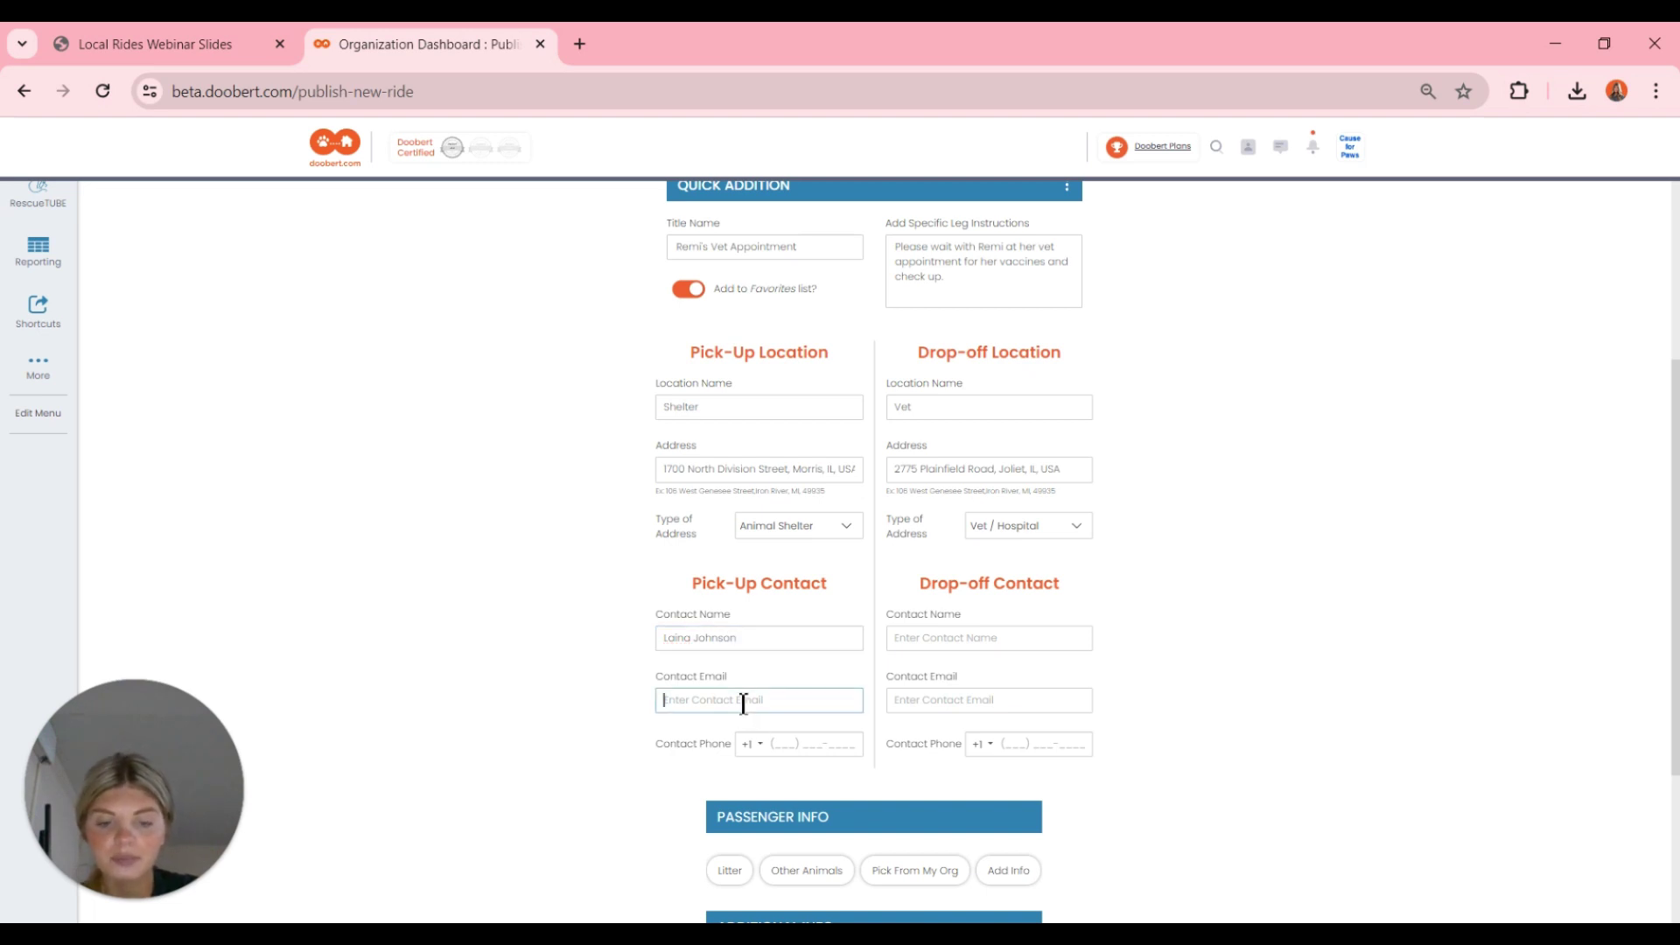
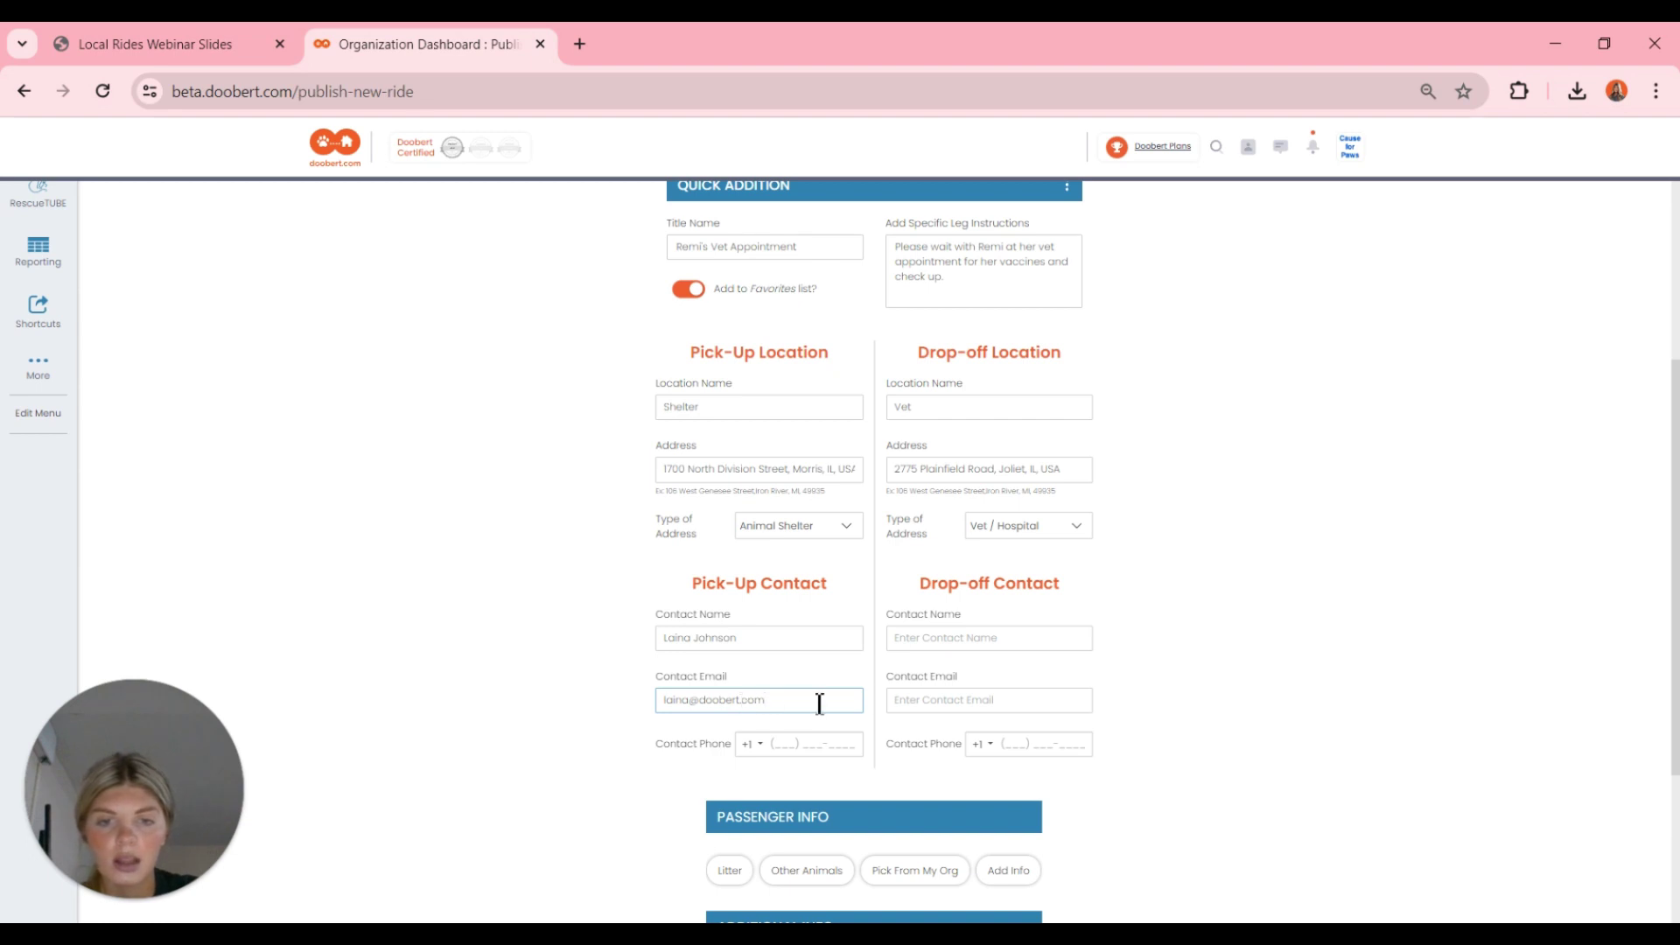
- Name the drop-off contact 'Vet Office' and enter its e-mail address
{"action": "left_click", "coordinate": [960, 631]}
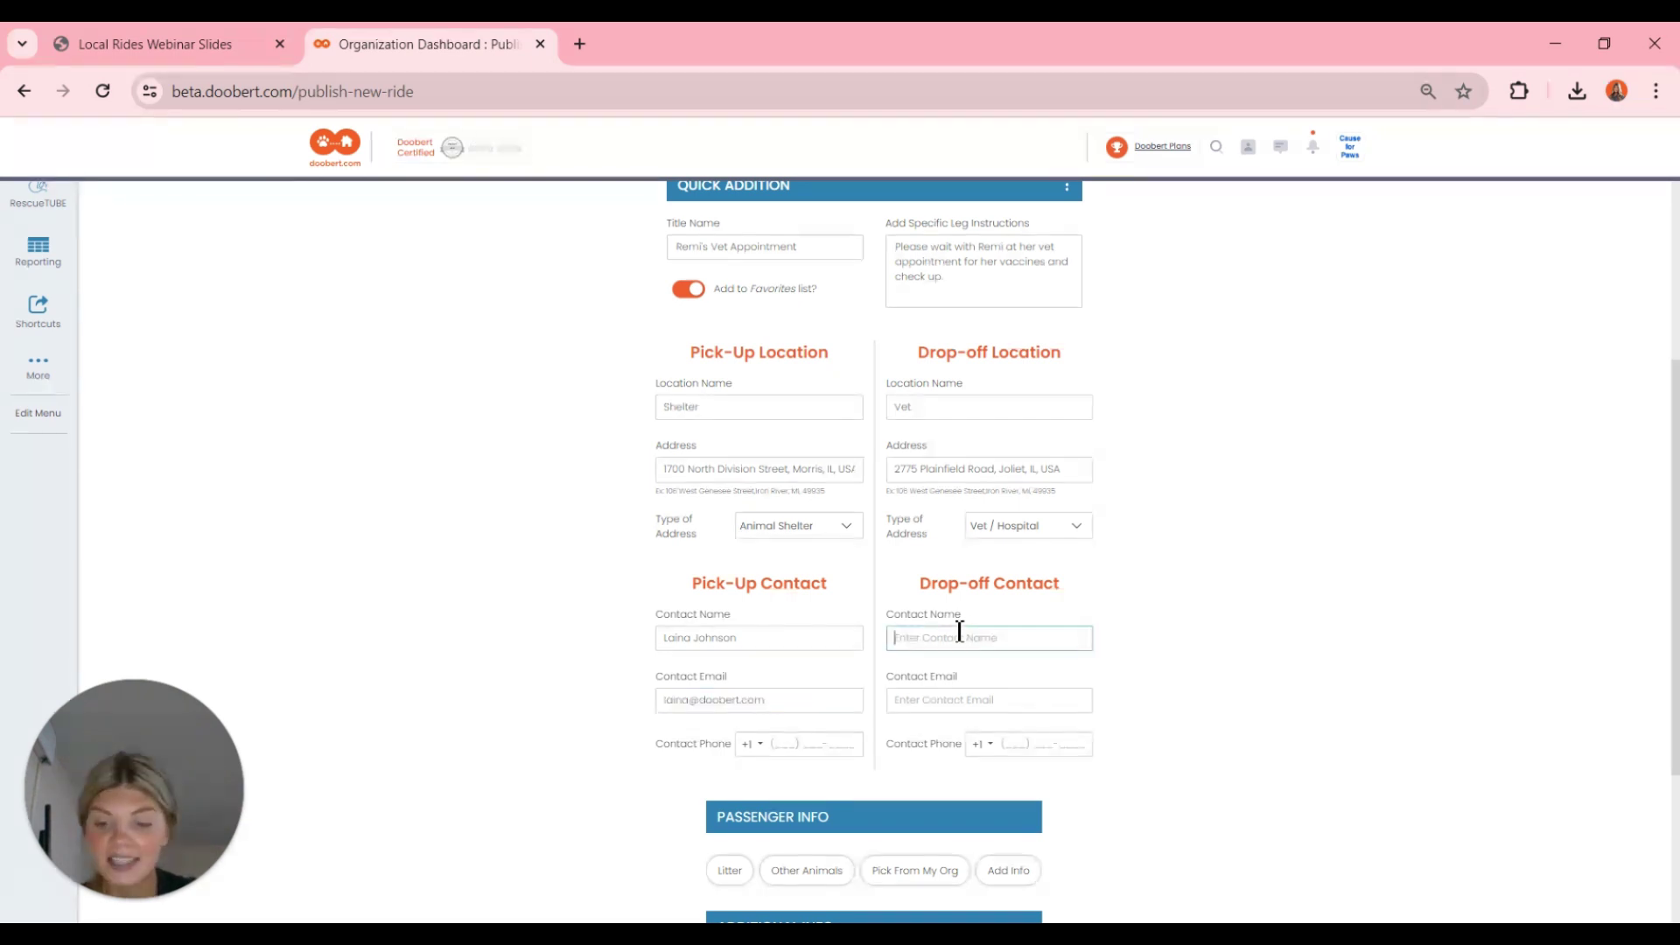
{"action": "type", "text": "Vet Office"}
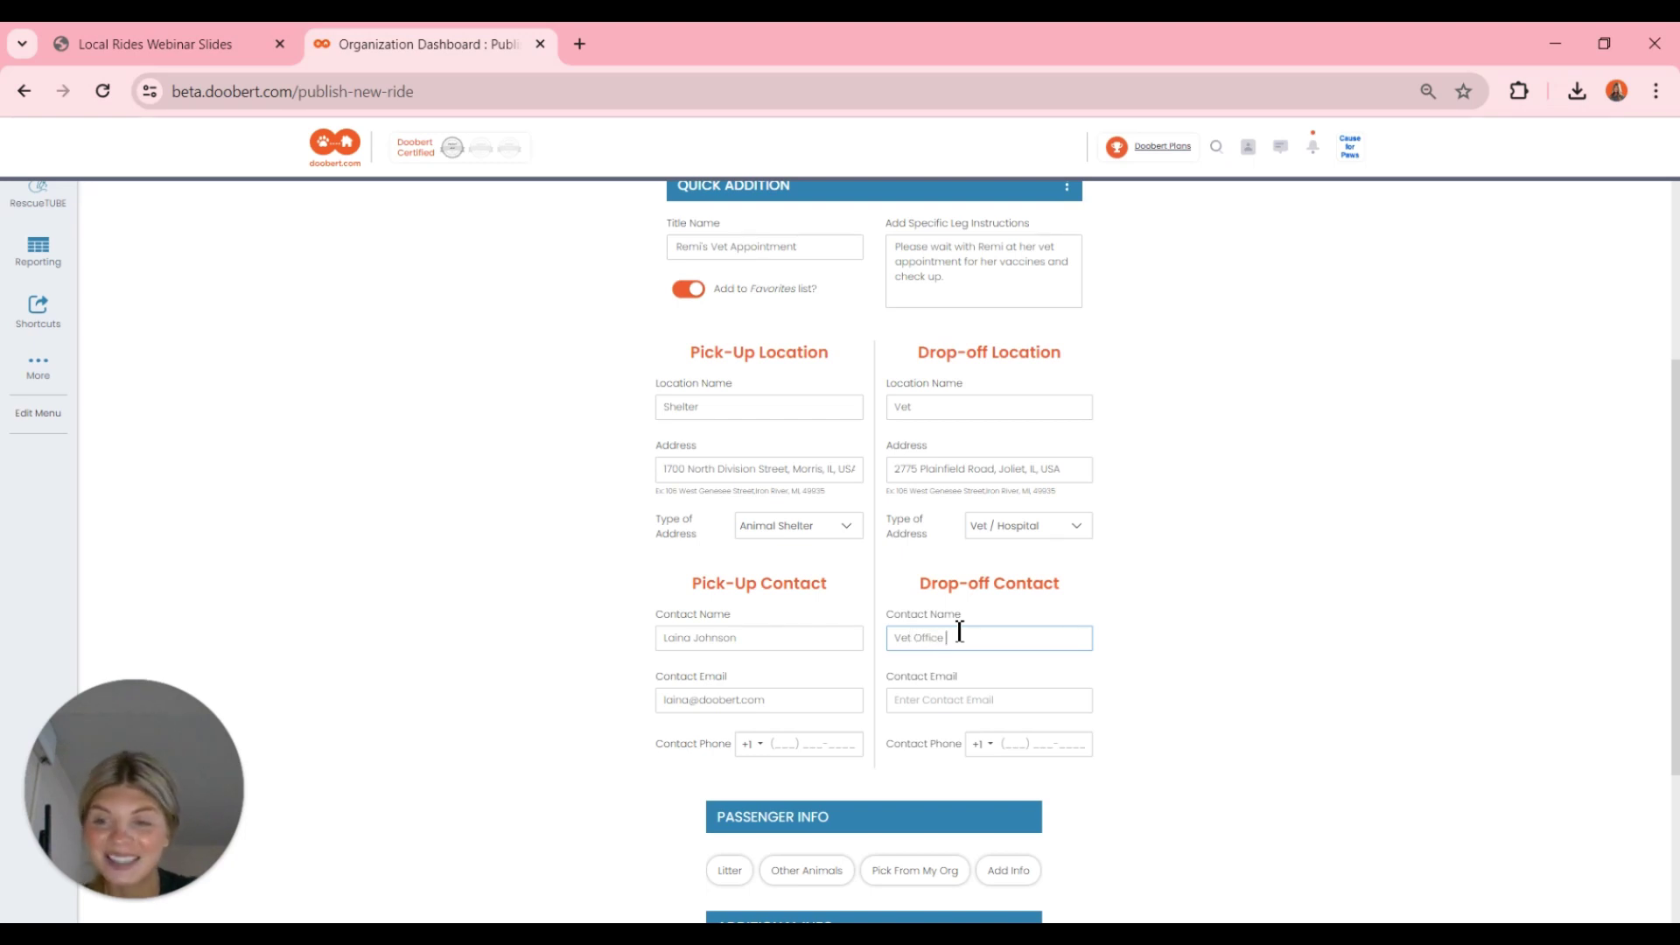
{"action": "left_click", "coordinate": [920, 701]}
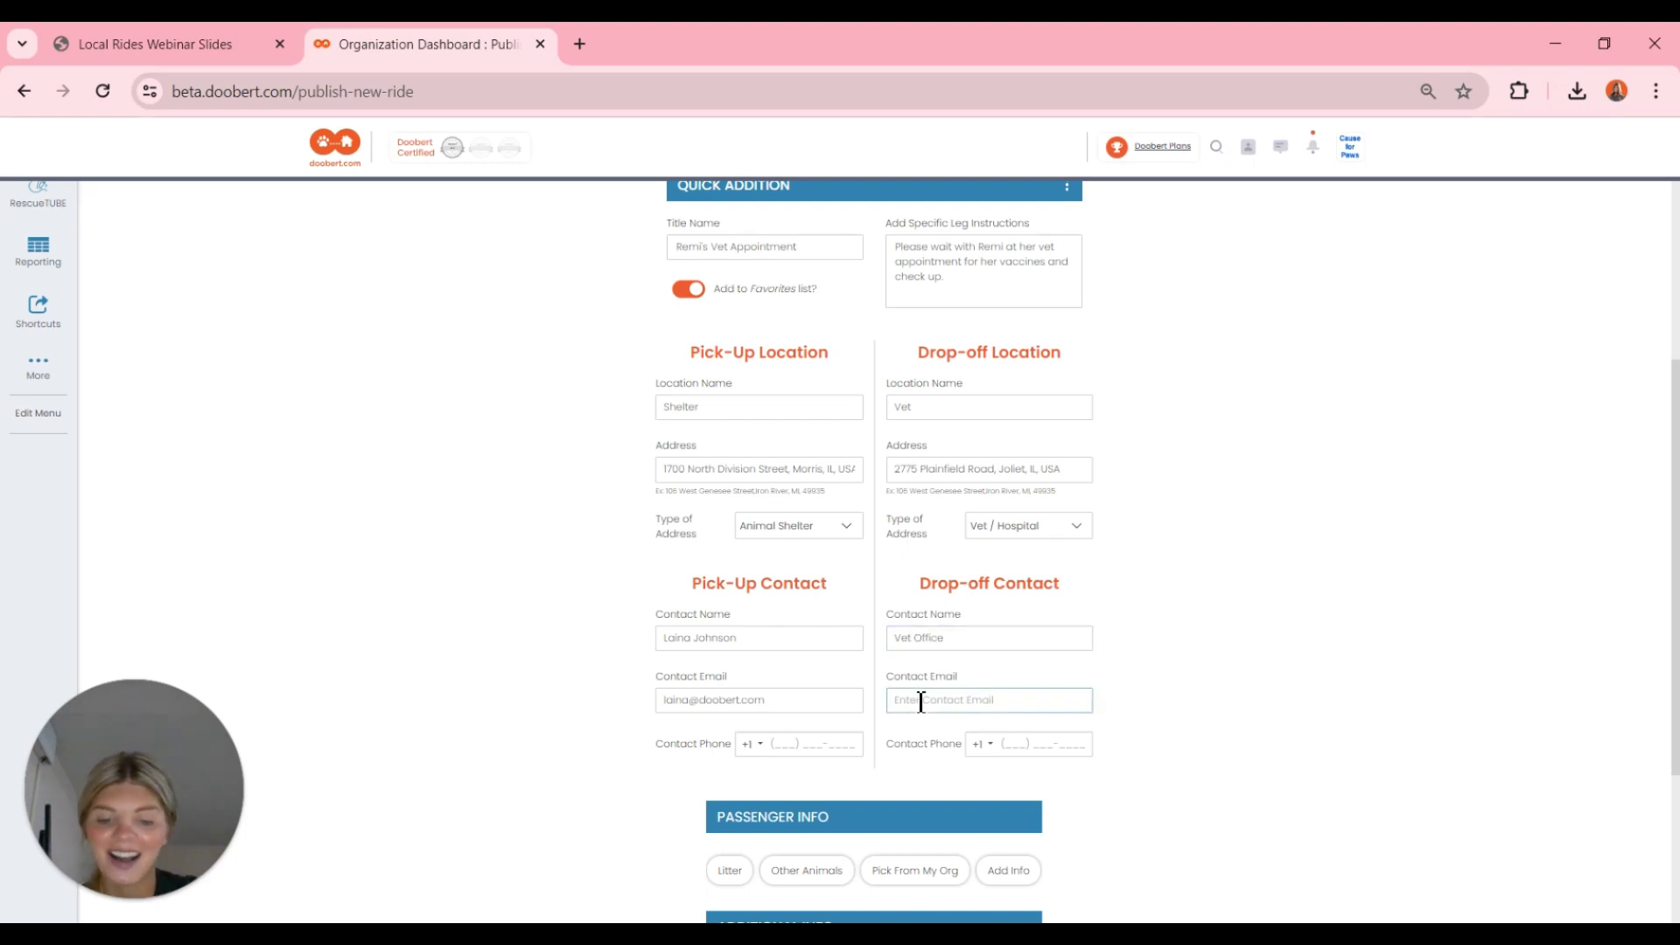
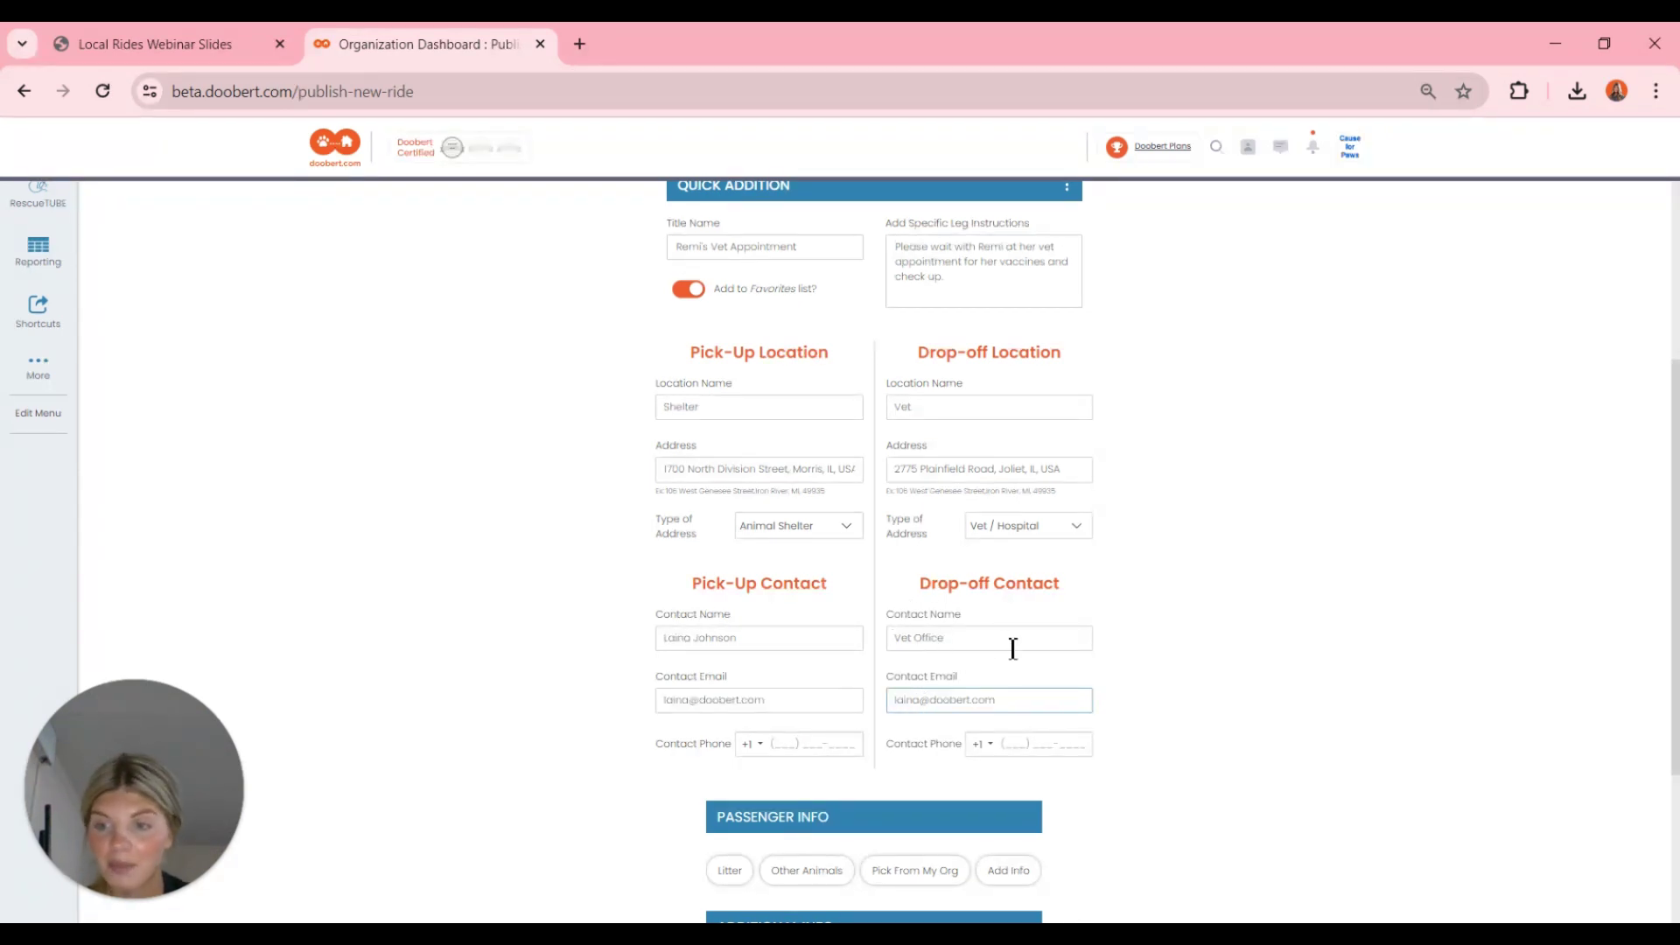
- Enter phone numbers for both the pick-up and drop-off contacts
{"action": "left_click", "coordinate": [775, 743]}
{"action": "type", "text": "000) 0"}
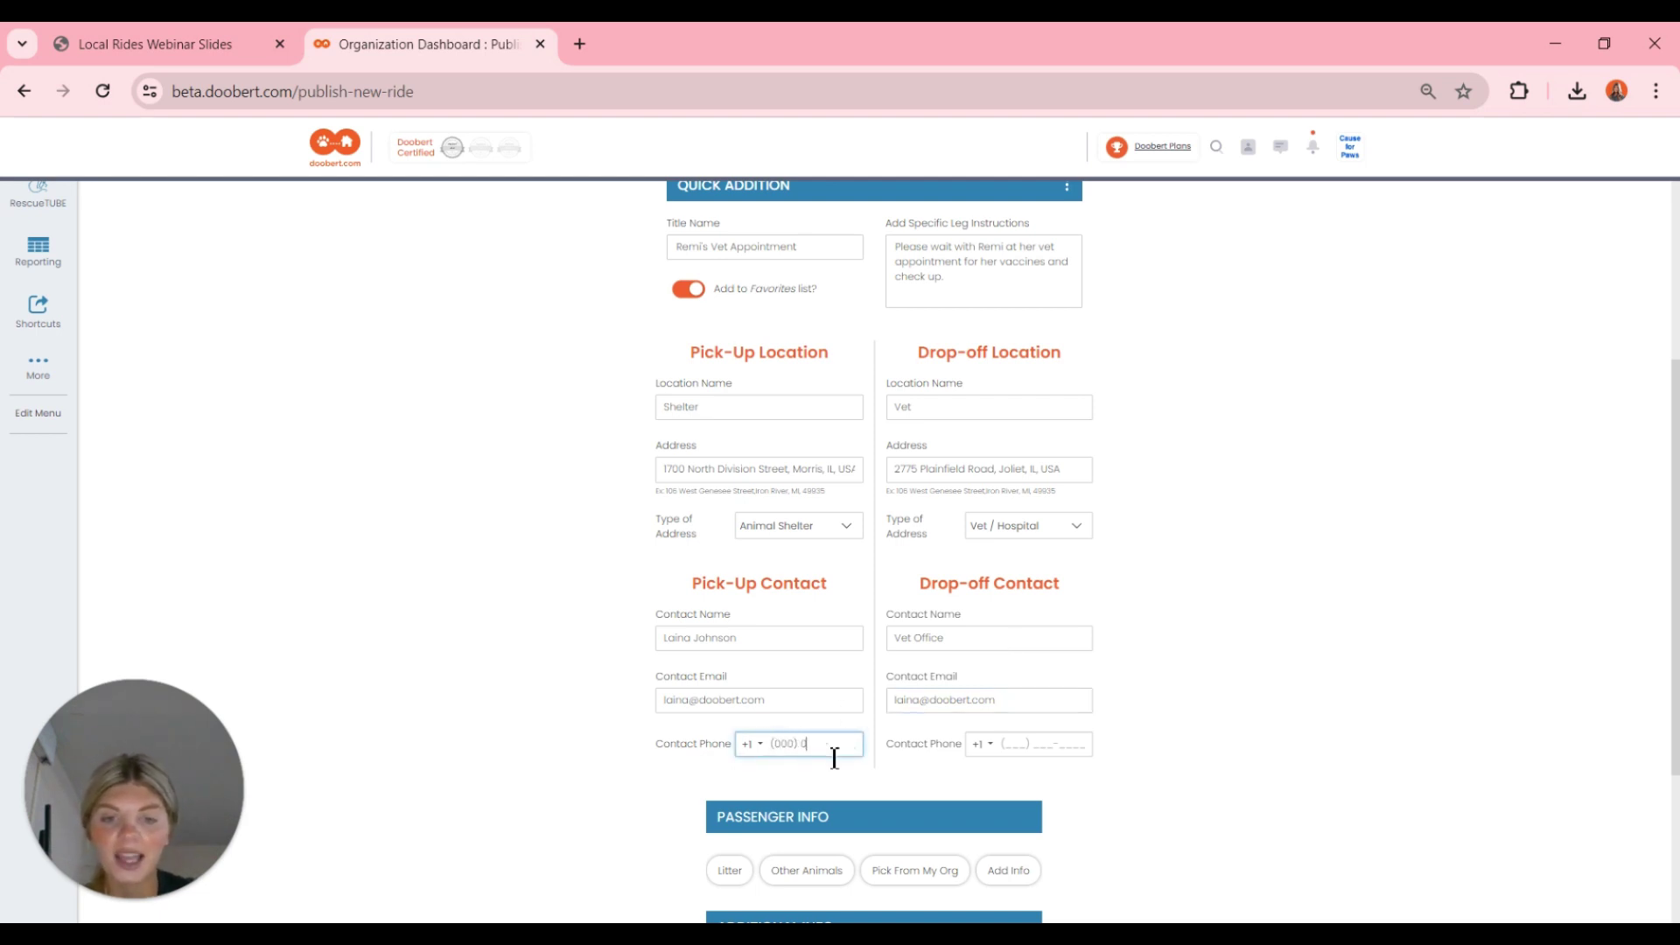
{"action": "type", "text": "00-0000"}
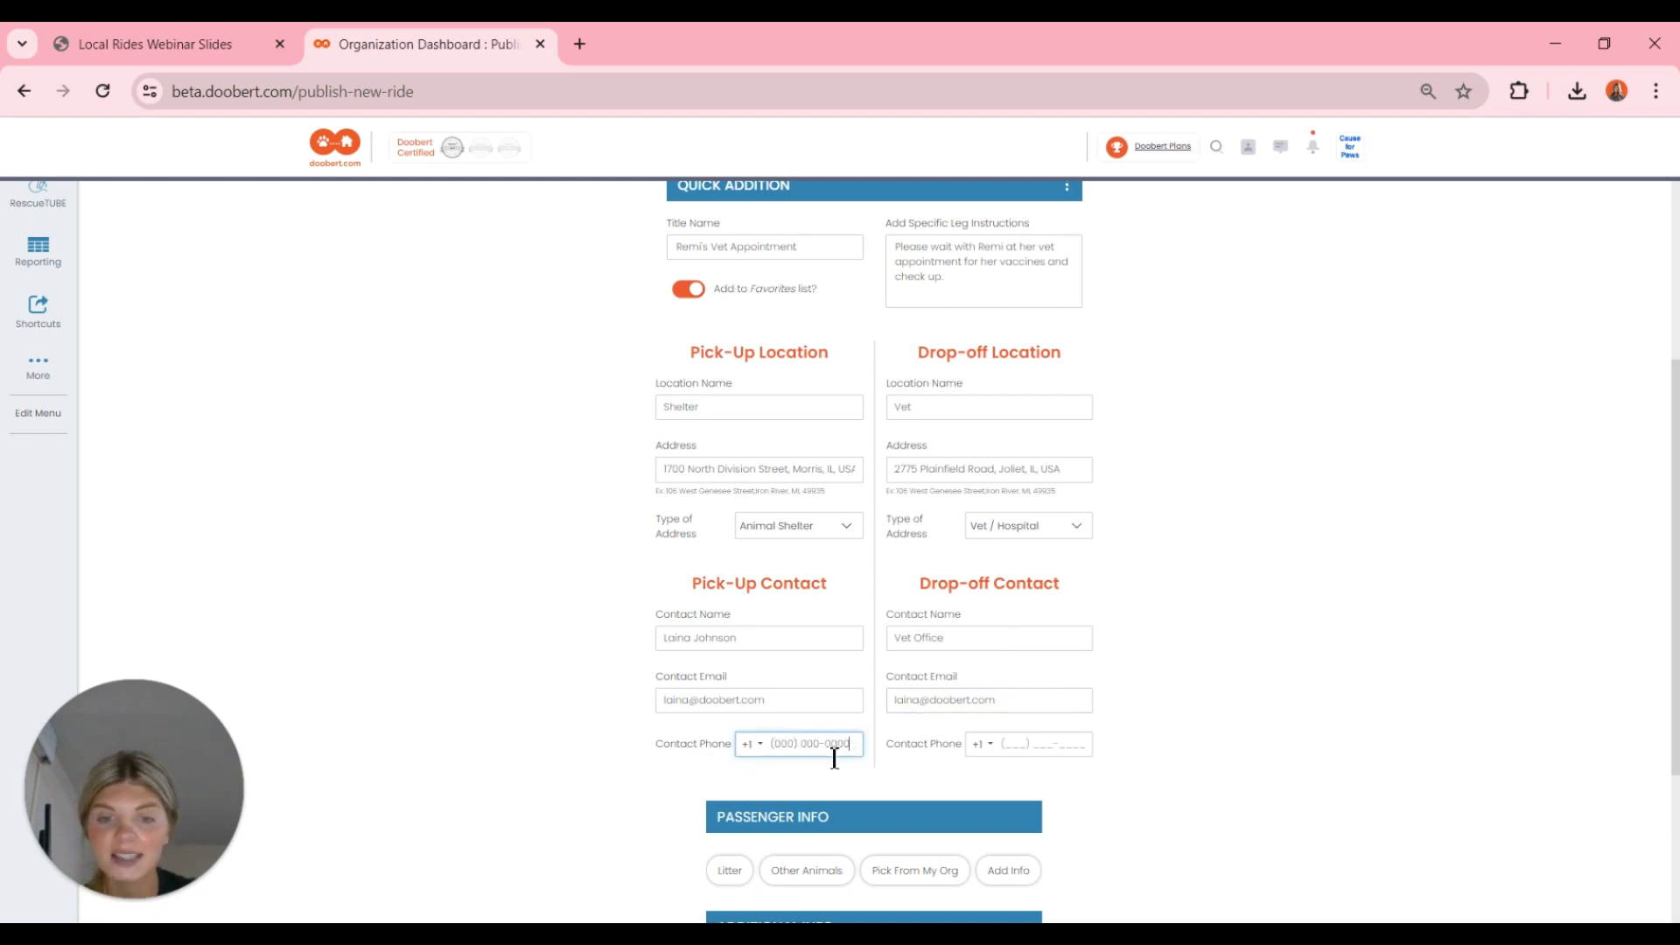
{"action": "left_click", "coordinate": [1015, 742]}
{"action": "type", "text": "00"}
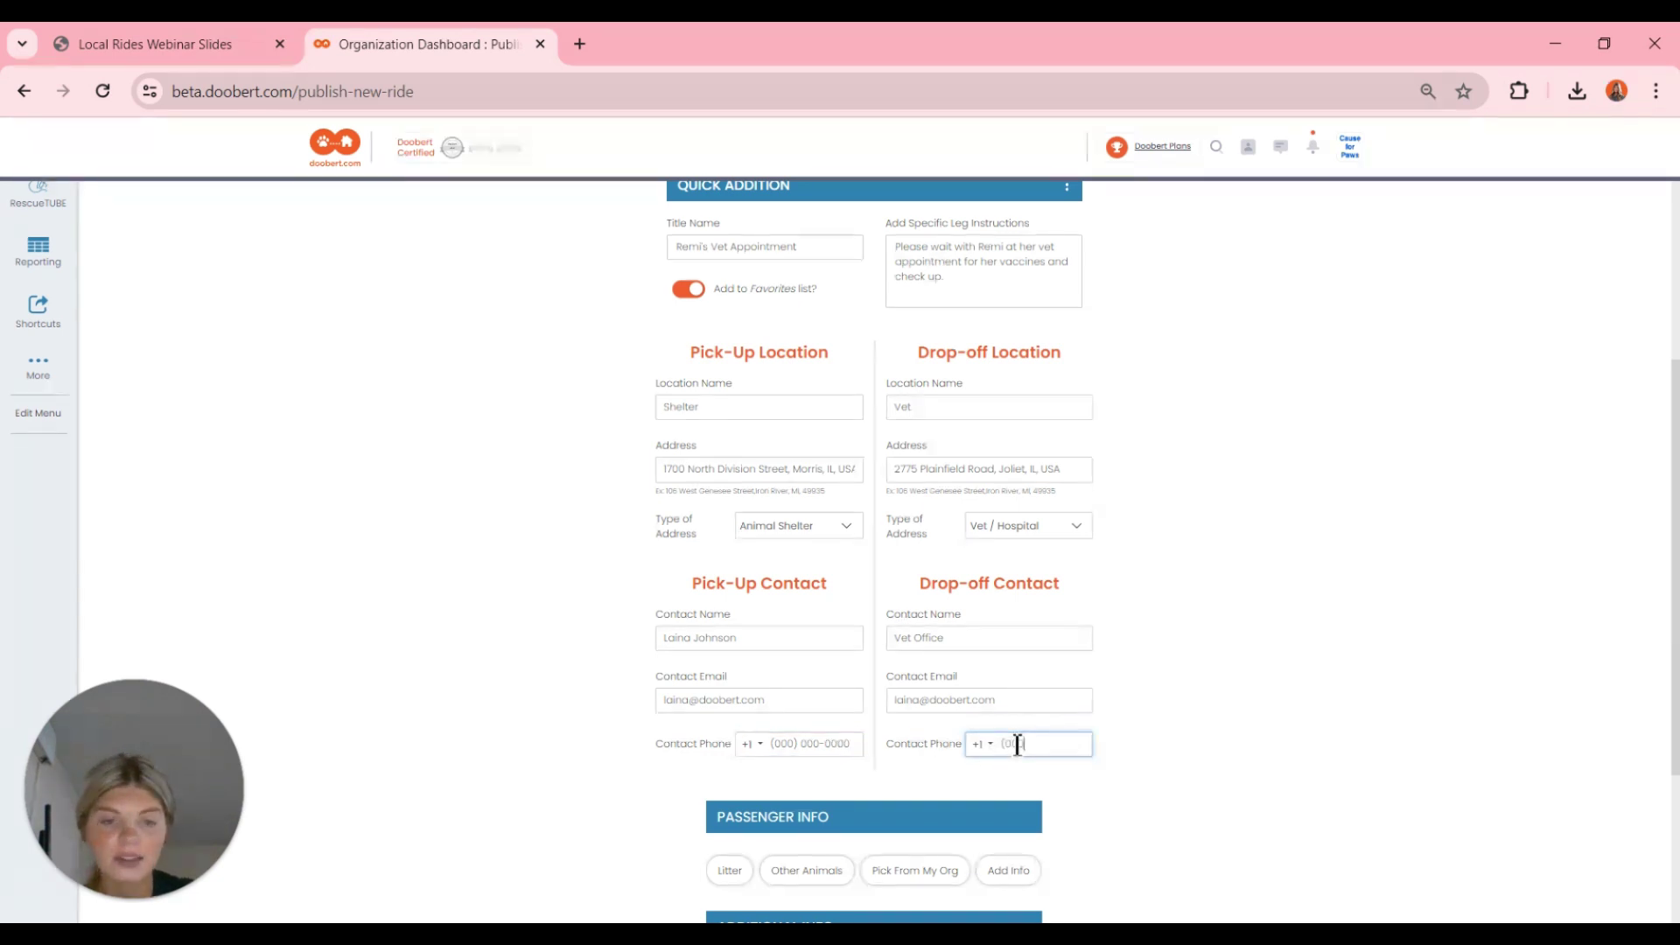
{"action": "type", "text": "0) 000-0000"}
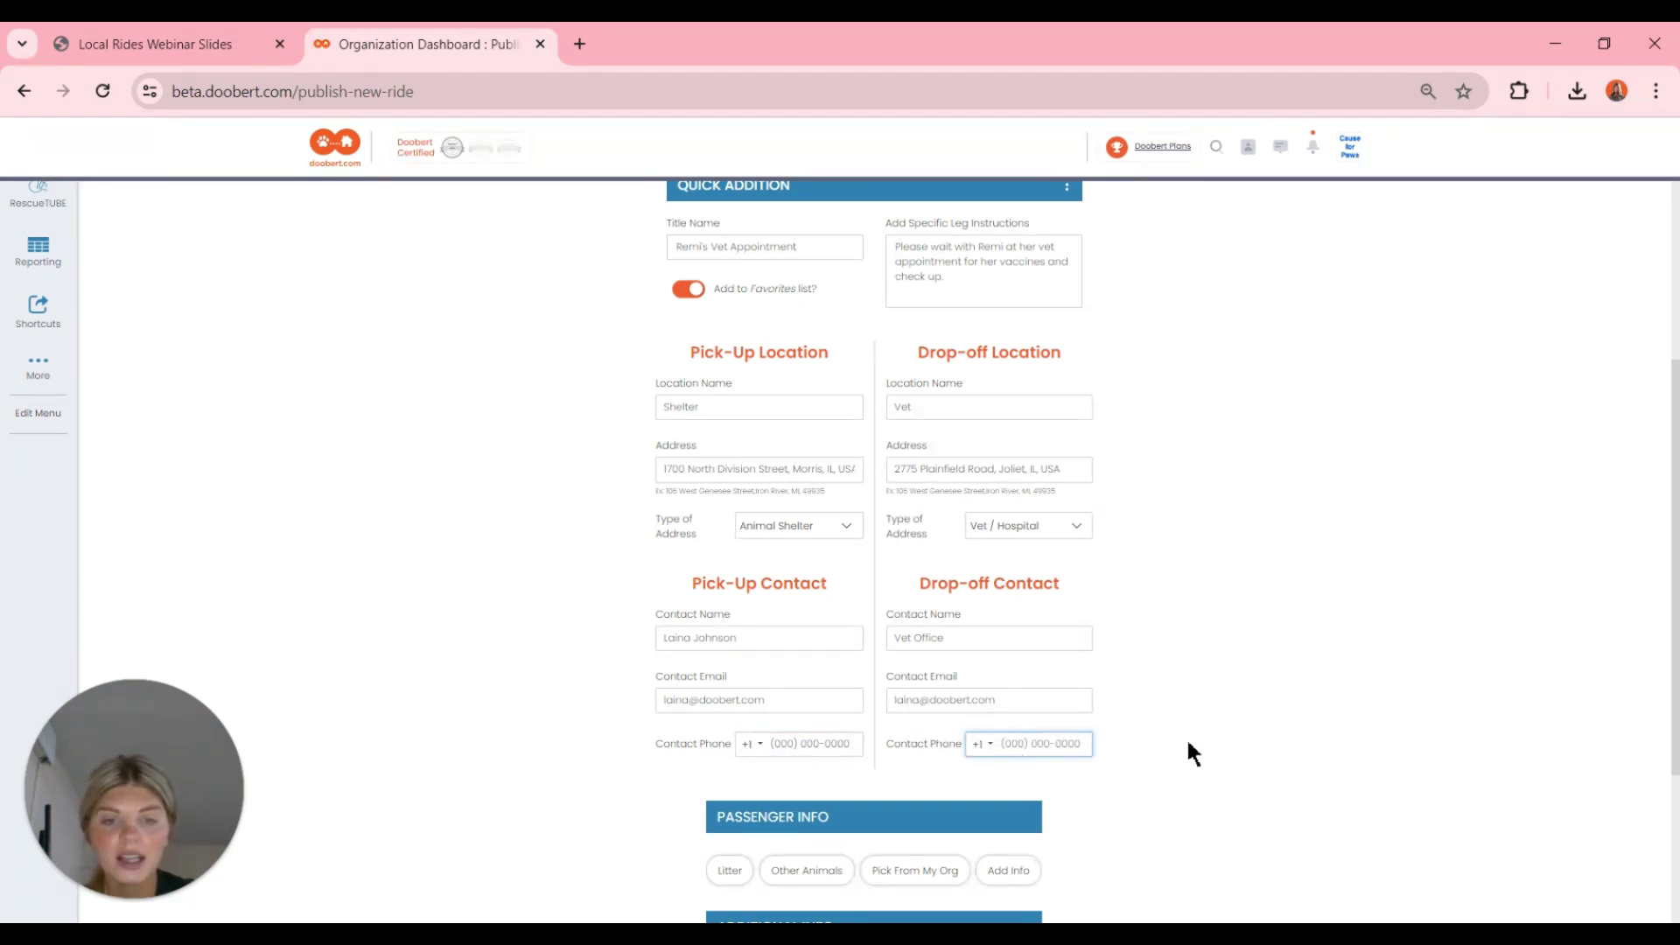
{"action": "left_click", "coordinate": [1188, 738]}
{"action": "scroll", "coordinate": [1192, 746], "scroll_direction": "up", "scroll_amount": 2}
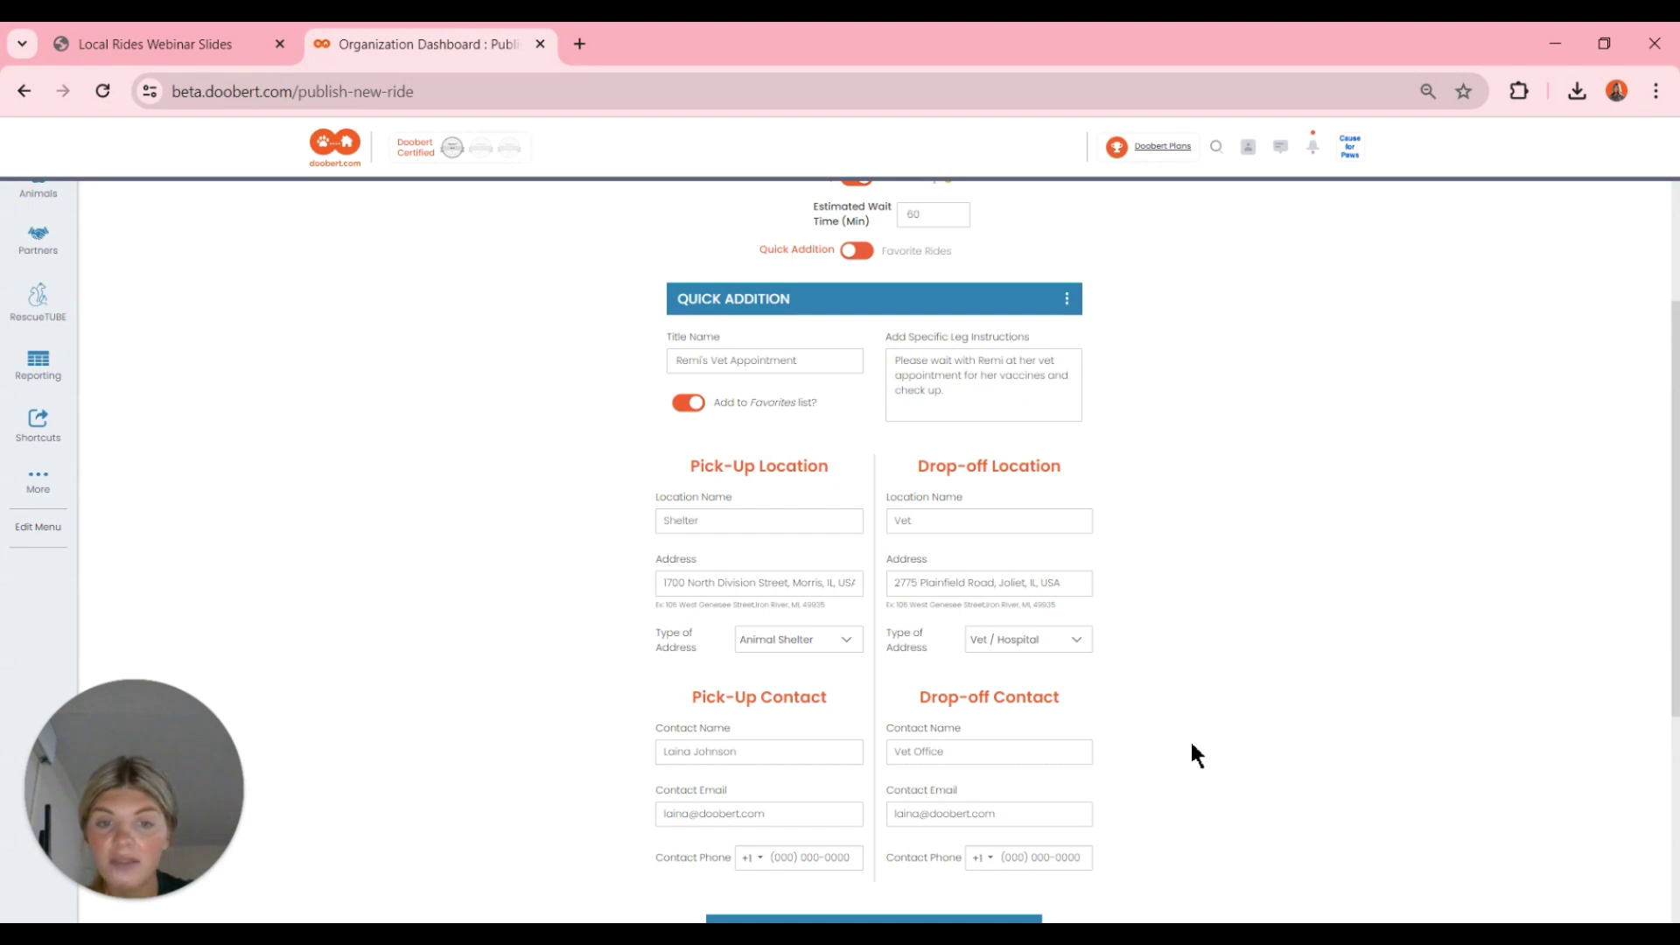
- Mark the passenger as a litter, trying Kittens and then Puppies
{"action": "scroll", "coordinate": [1192, 745], "scroll_direction": "up", "scroll_amount": 5}
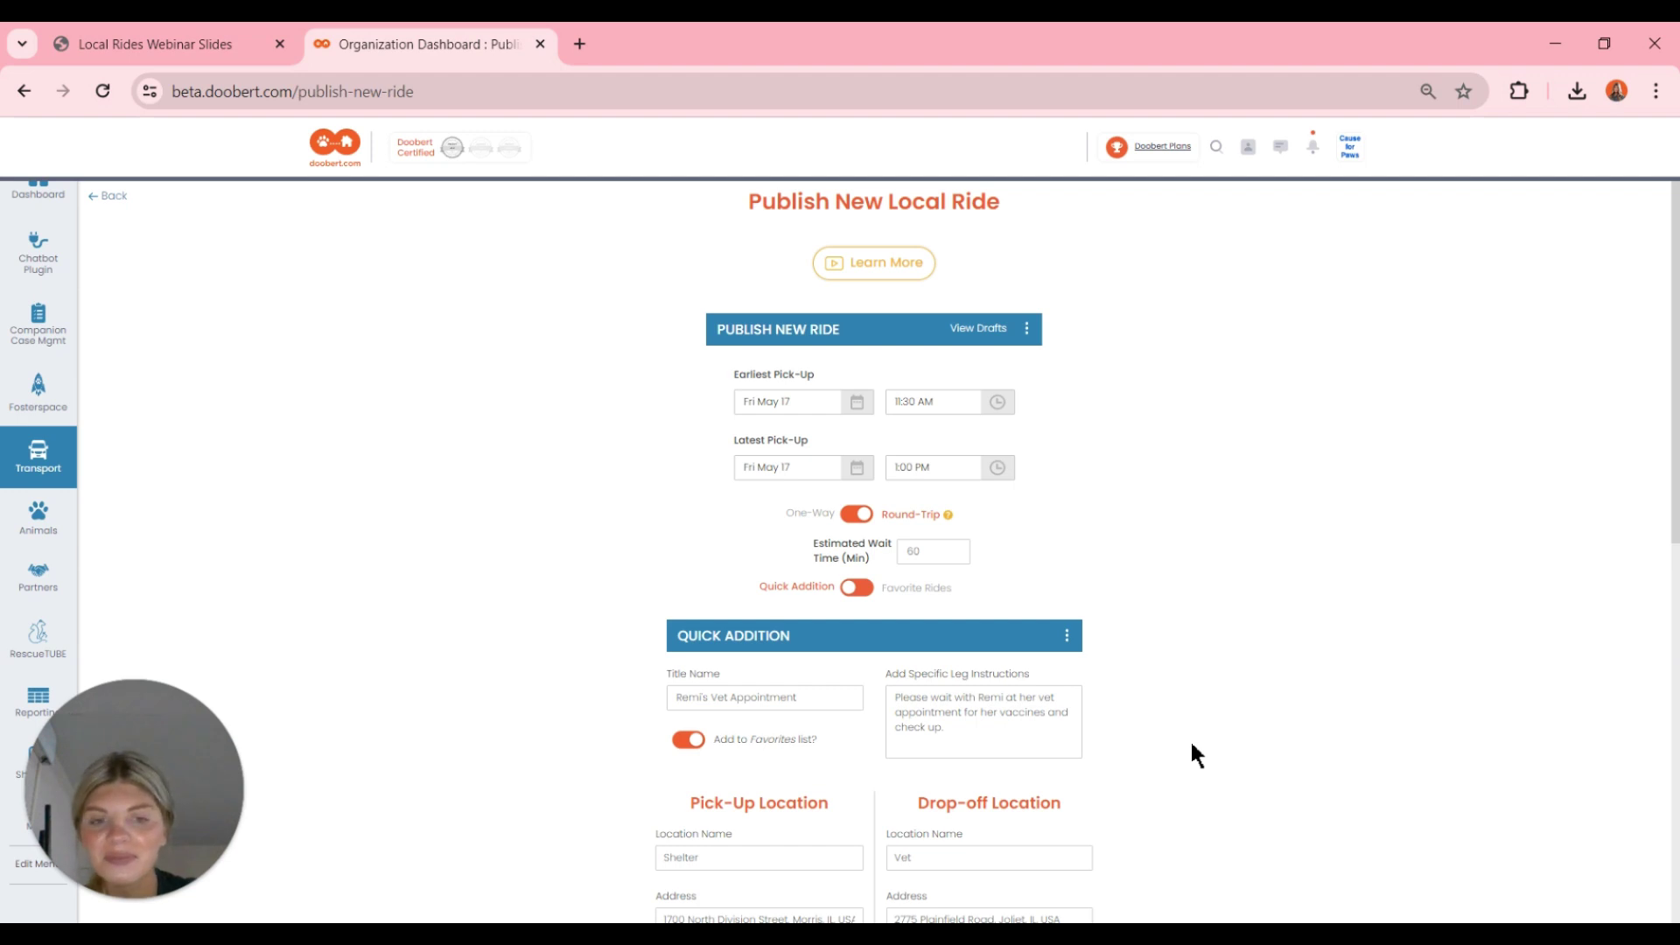
{"action": "scroll", "coordinate": [1192, 745], "scroll_direction": "down", "scroll_amount": 4}
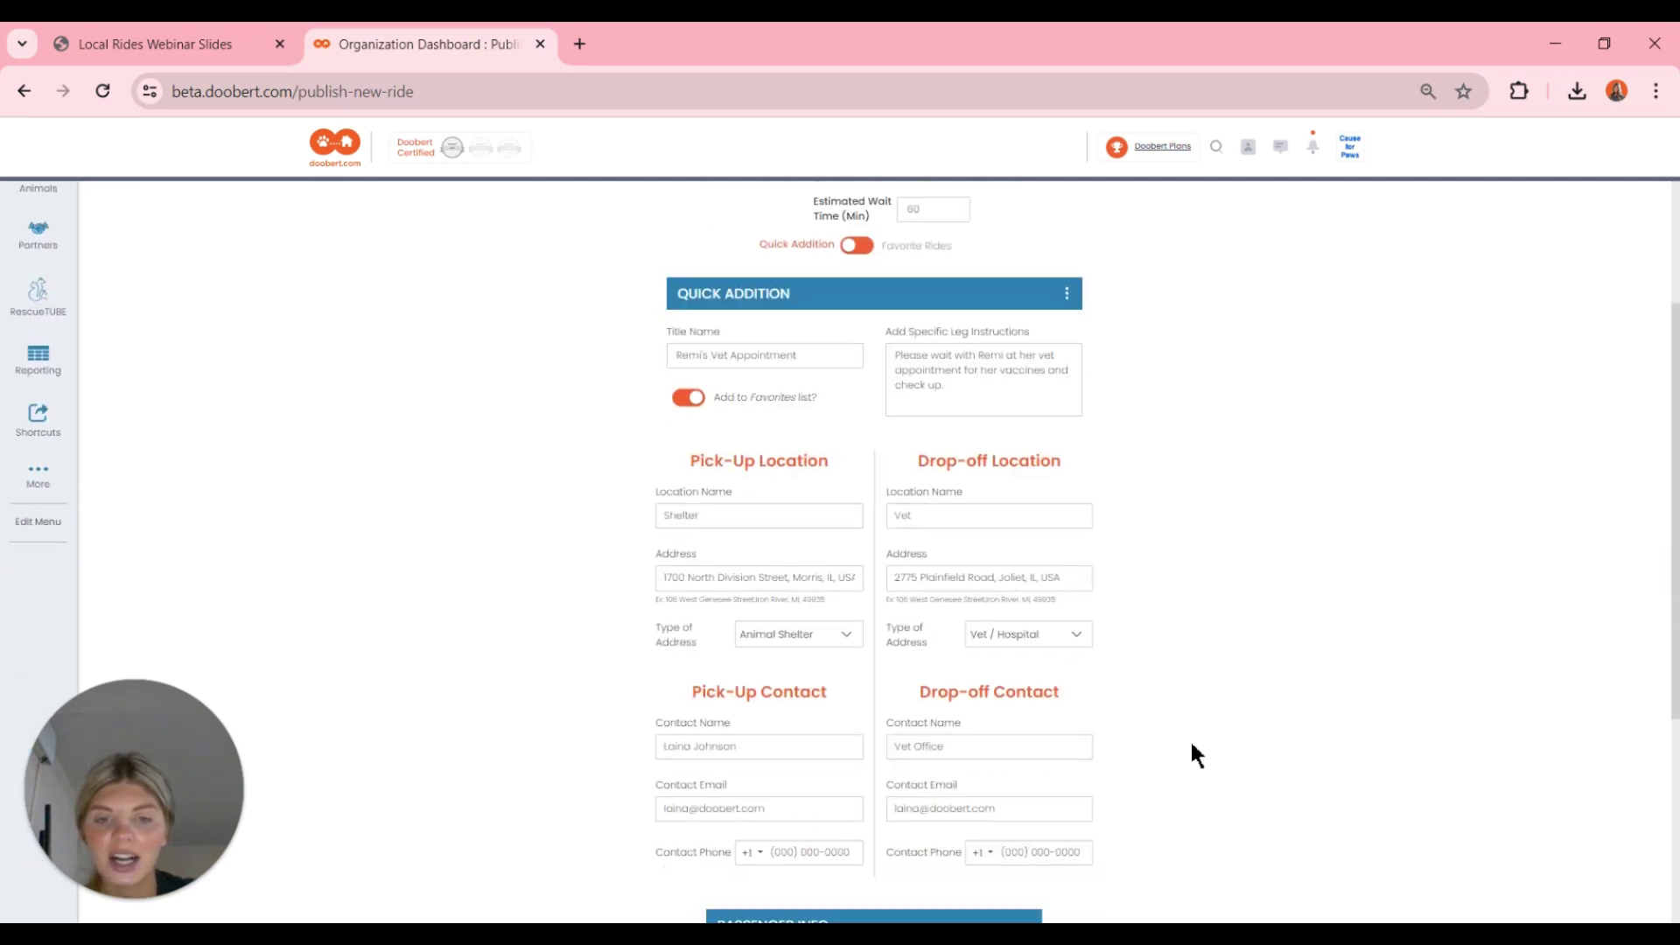
{"action": "scroll", "coordinate": [1194, 753], "scroll_direction": "down", "scroll_amount": 5}
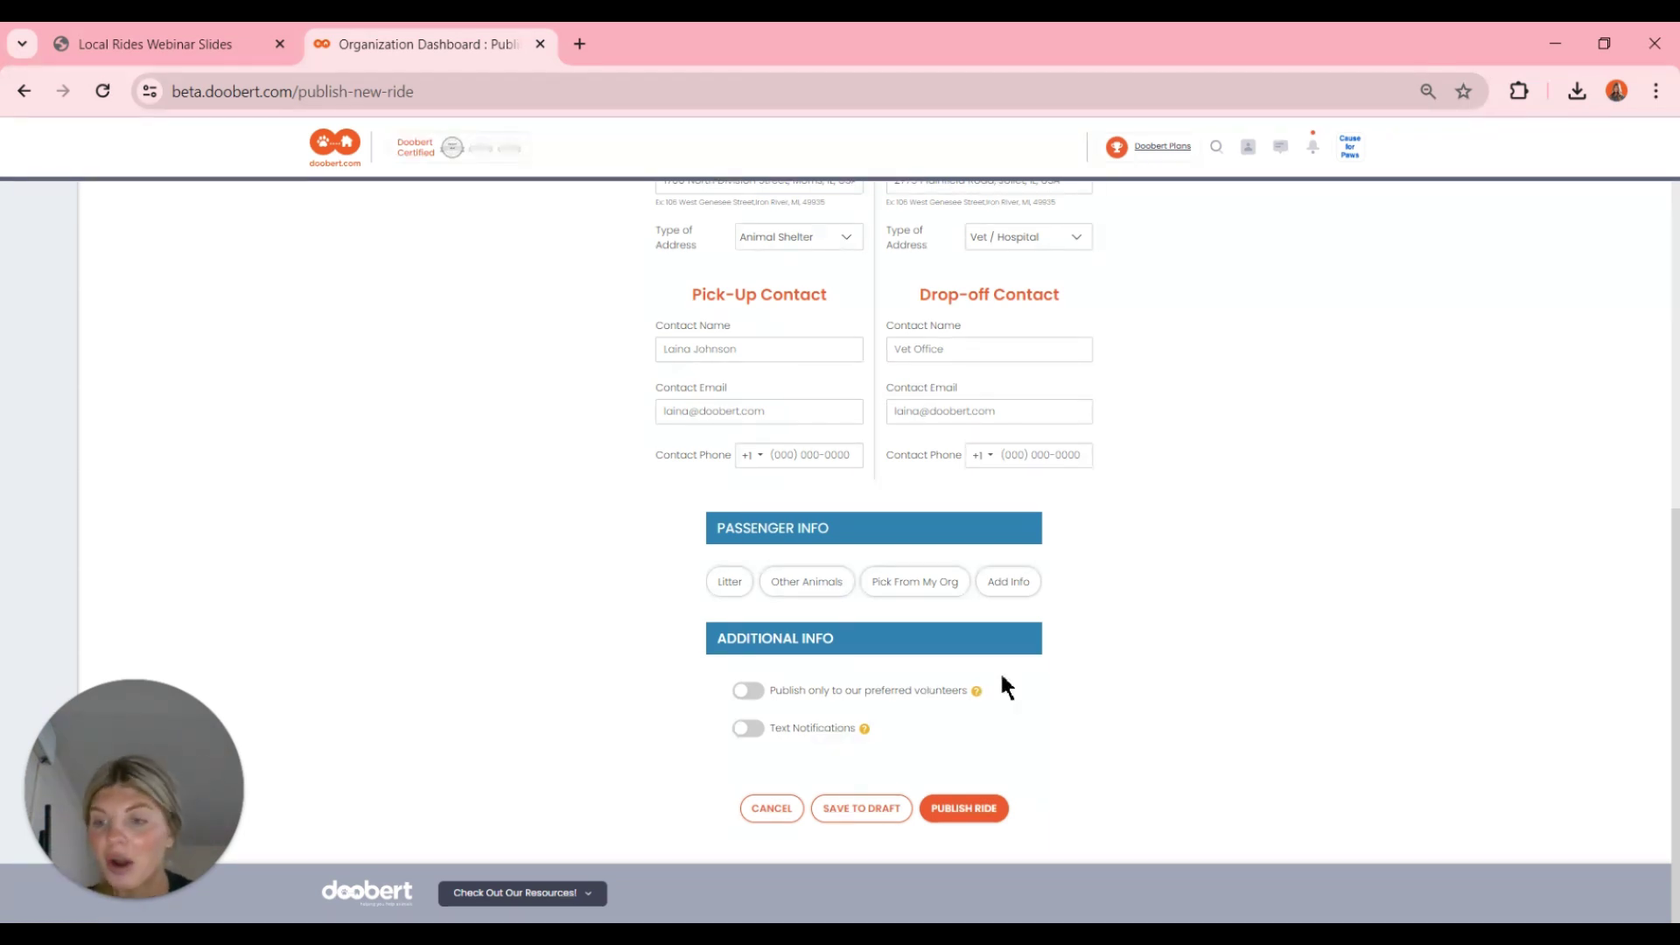
{"action": "left_click", "coordinate": [730, 590]}
{"action": "left_click", "coordinate": [722, 626]}
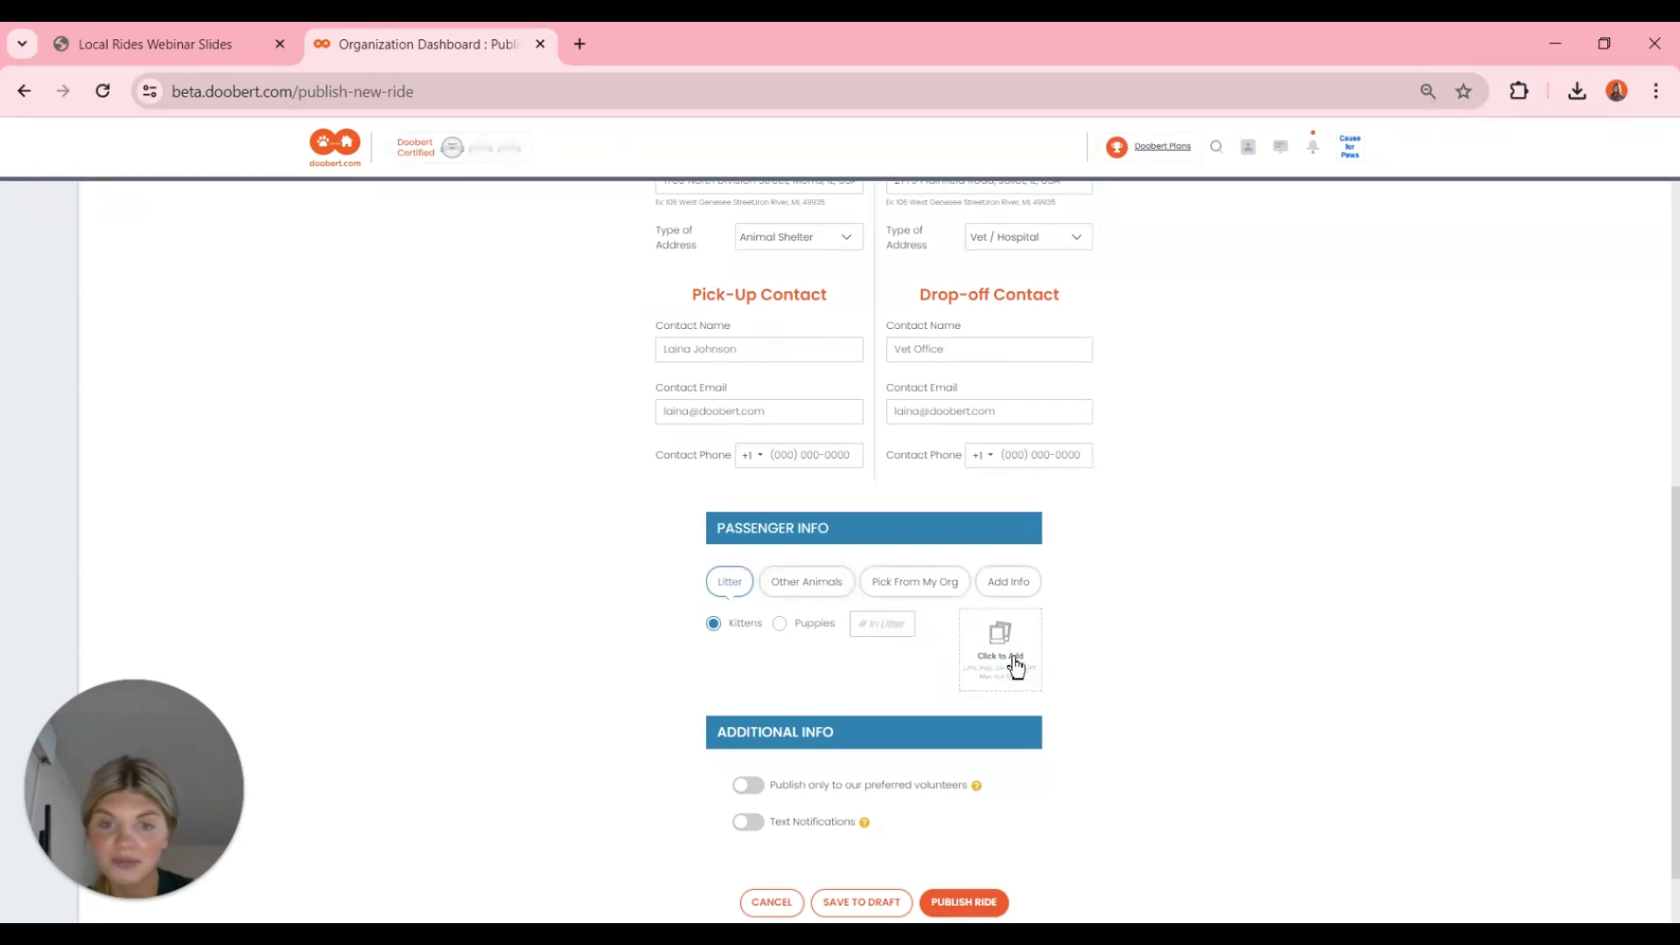
{"action": "left_click", "coordinate": [781, 627]}
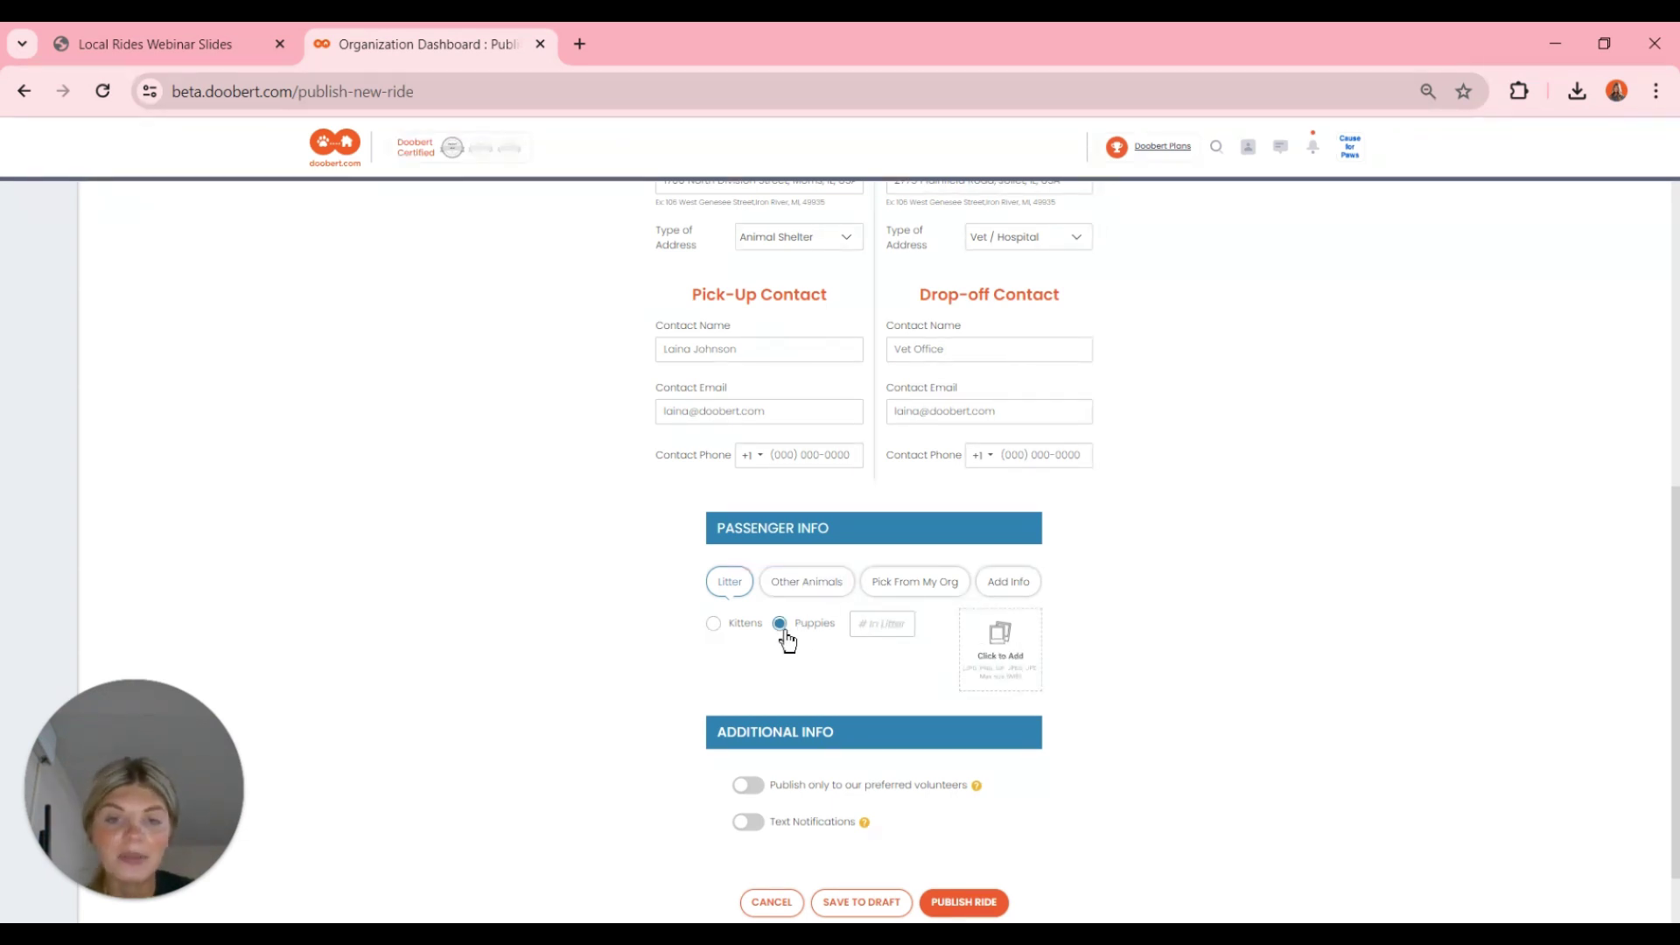
- Change the passenger to Other Animals and open the Pick From My Org animal listing
{"action": "left_click", "coordinate": [818, 584]}
{"action": "scroll", "coordinate": [817, 582], "scroll_direction": "down", "scroll_amount": 1}
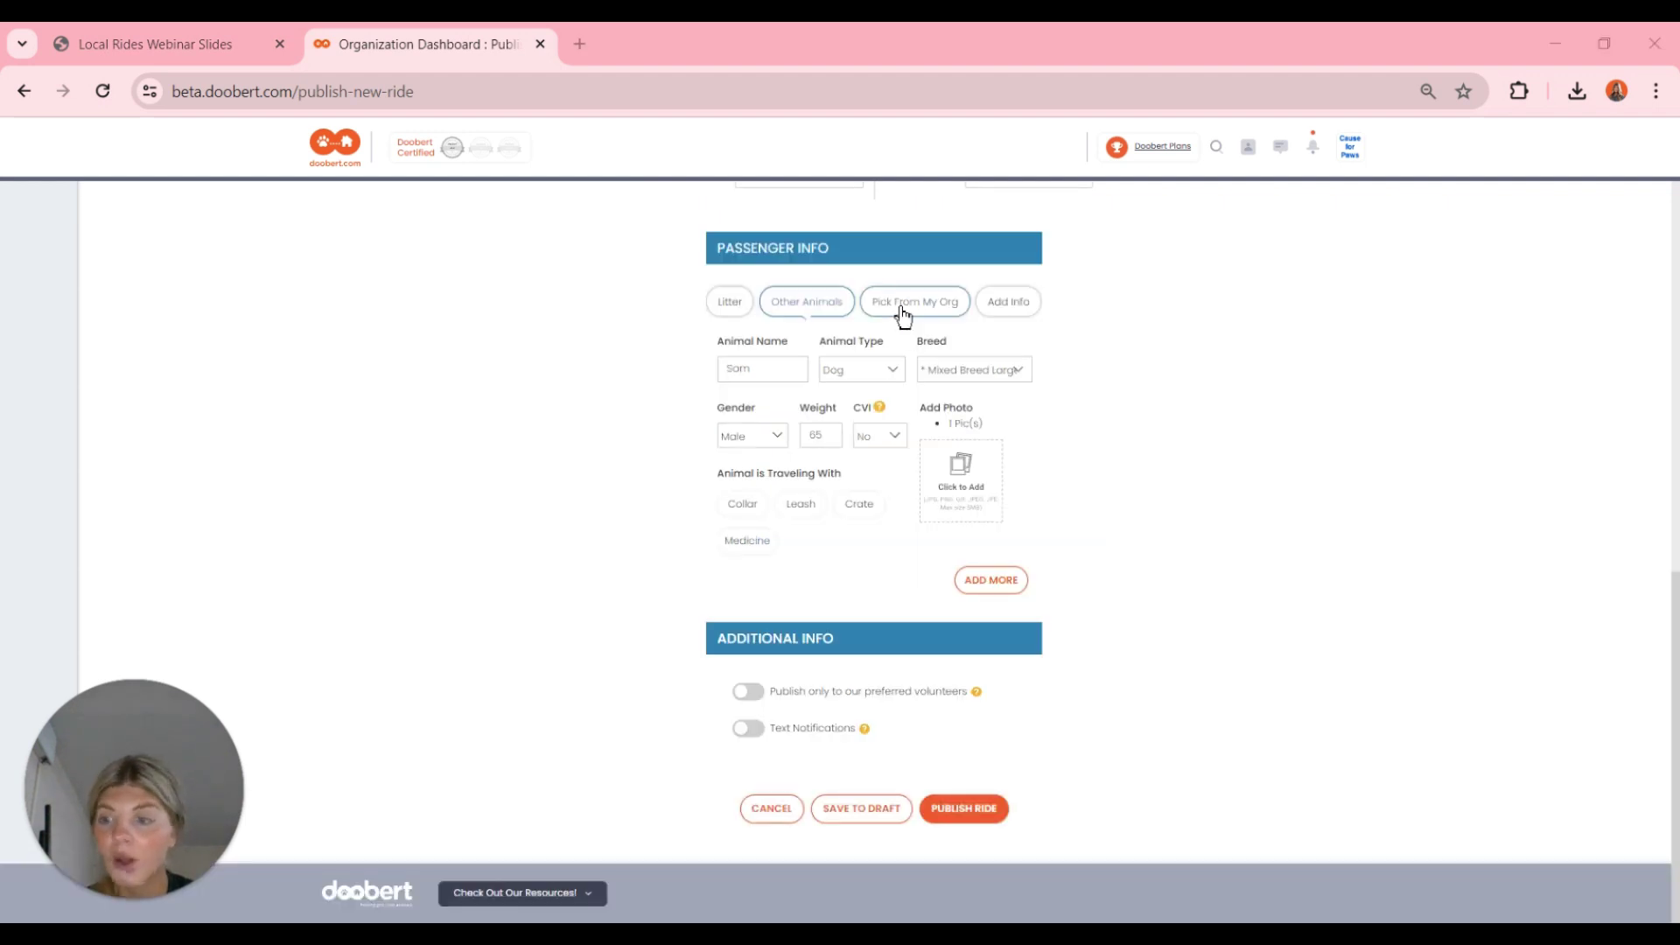
{"action": "left_click", "coordinate": [904, 312]}
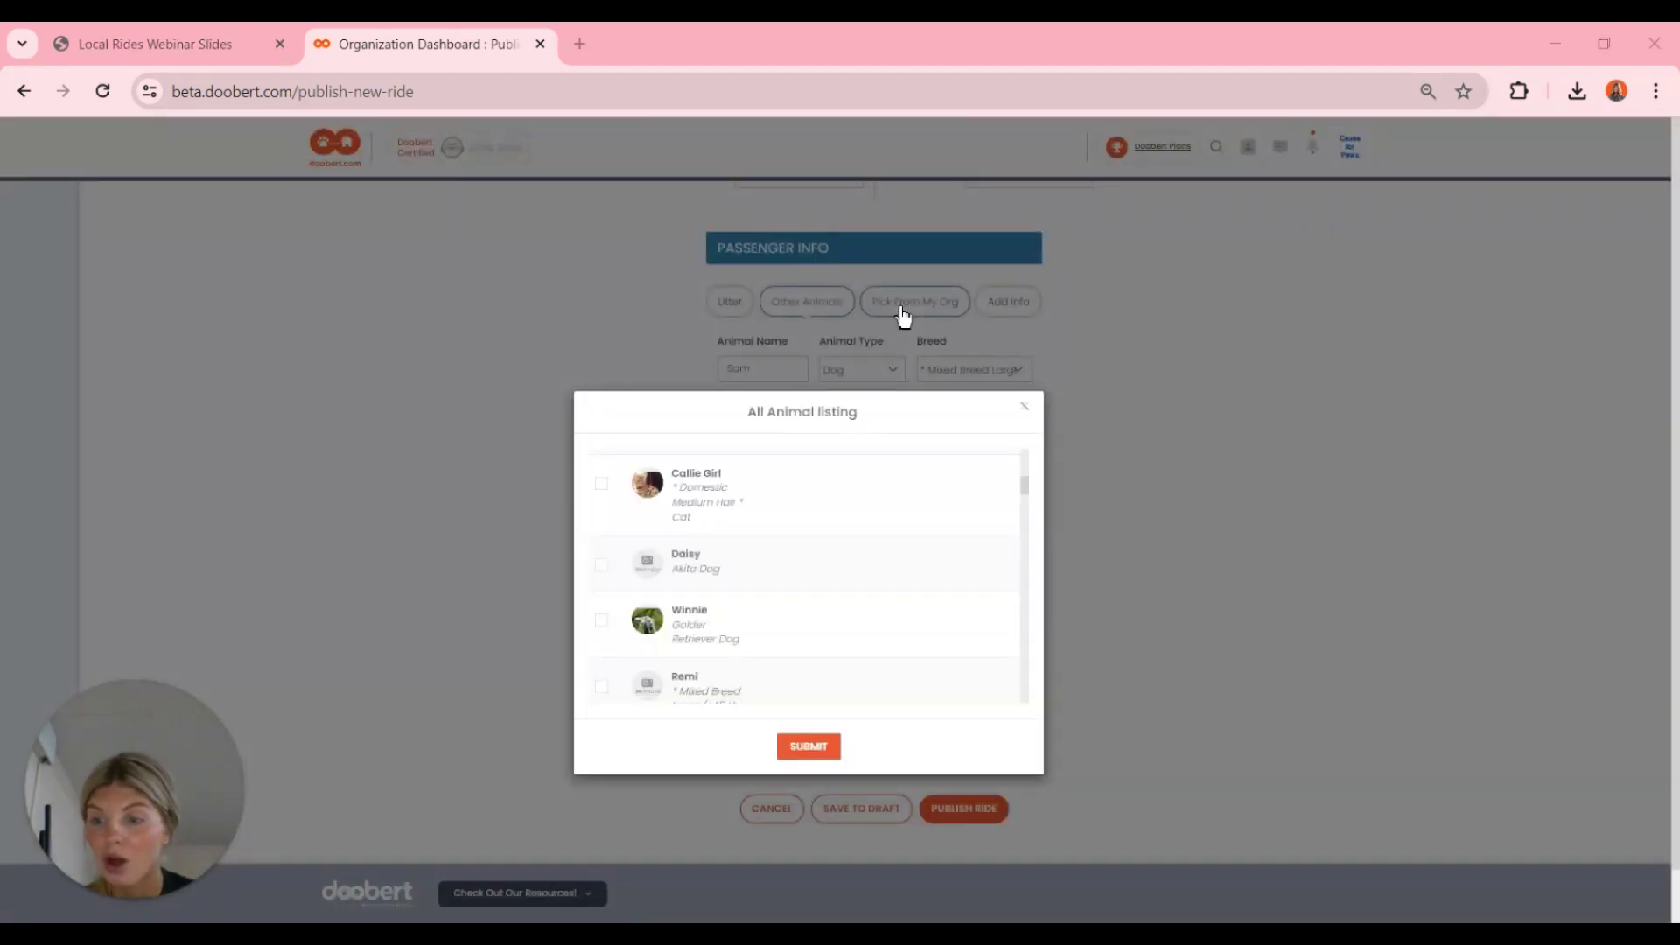
- Scroll through the All Animal listing and close it without choosing an animal
{"action": "scroll", "coordinate": [765, 541], "scroll_direction": "down", "scroll_amount": 1}
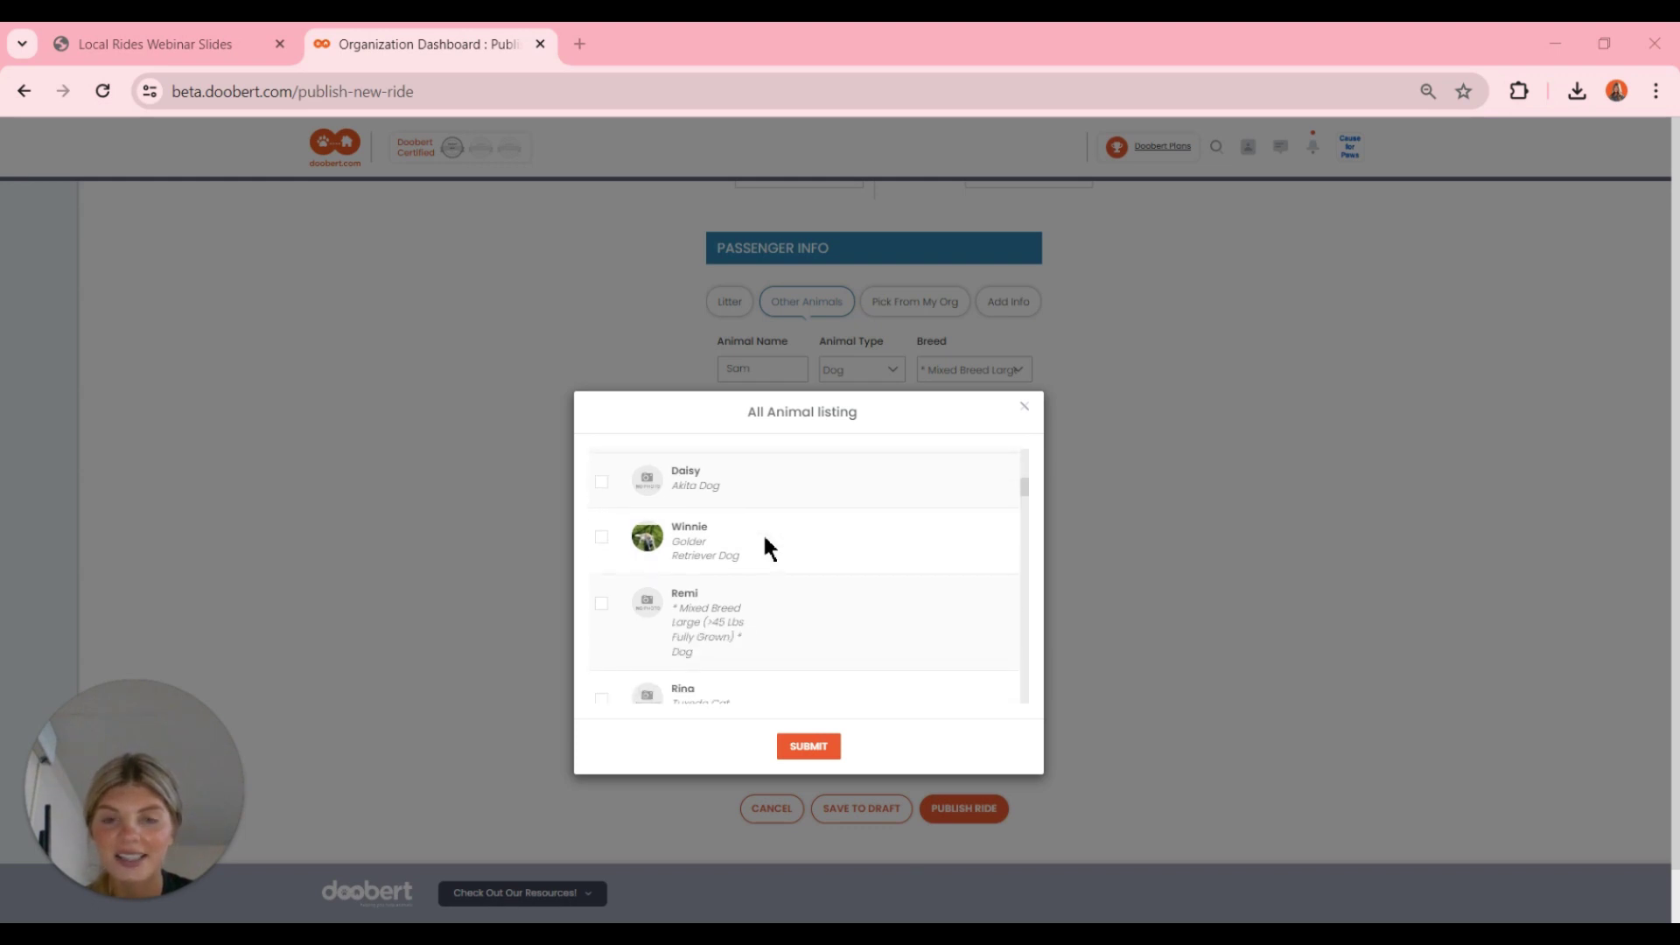
{"action": "scroll", "coordinate": [765, 540], "scroll_direction": "down", "scroll_amount": 6}
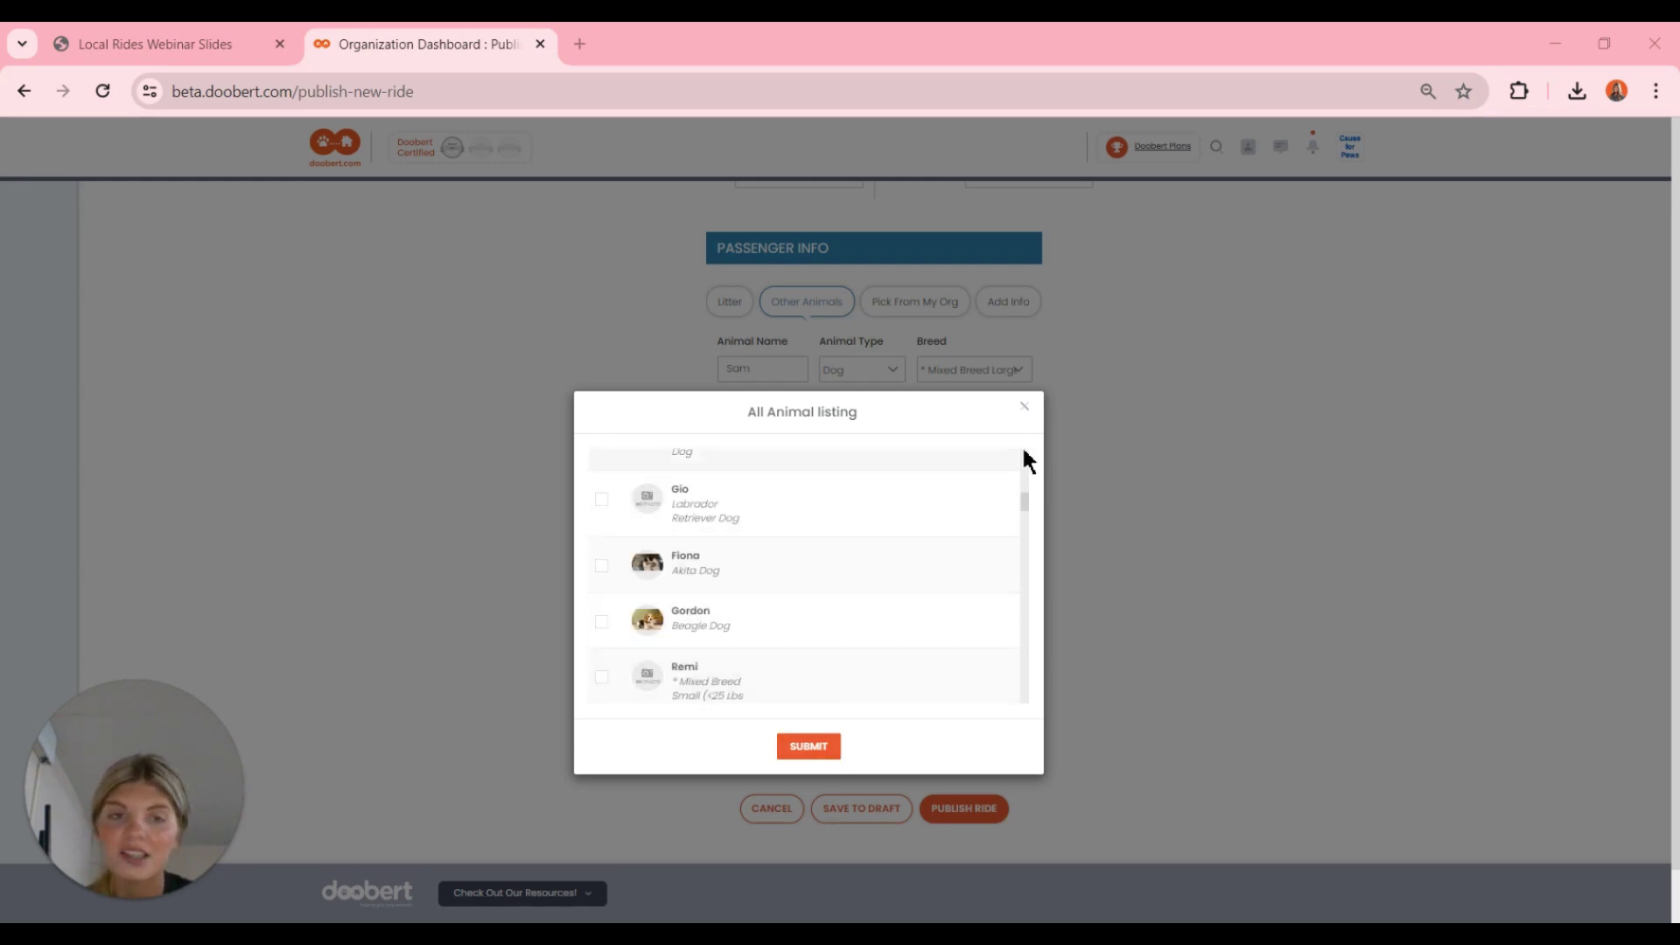
{"action": "left_click", "coordinate": [1031, 409]}
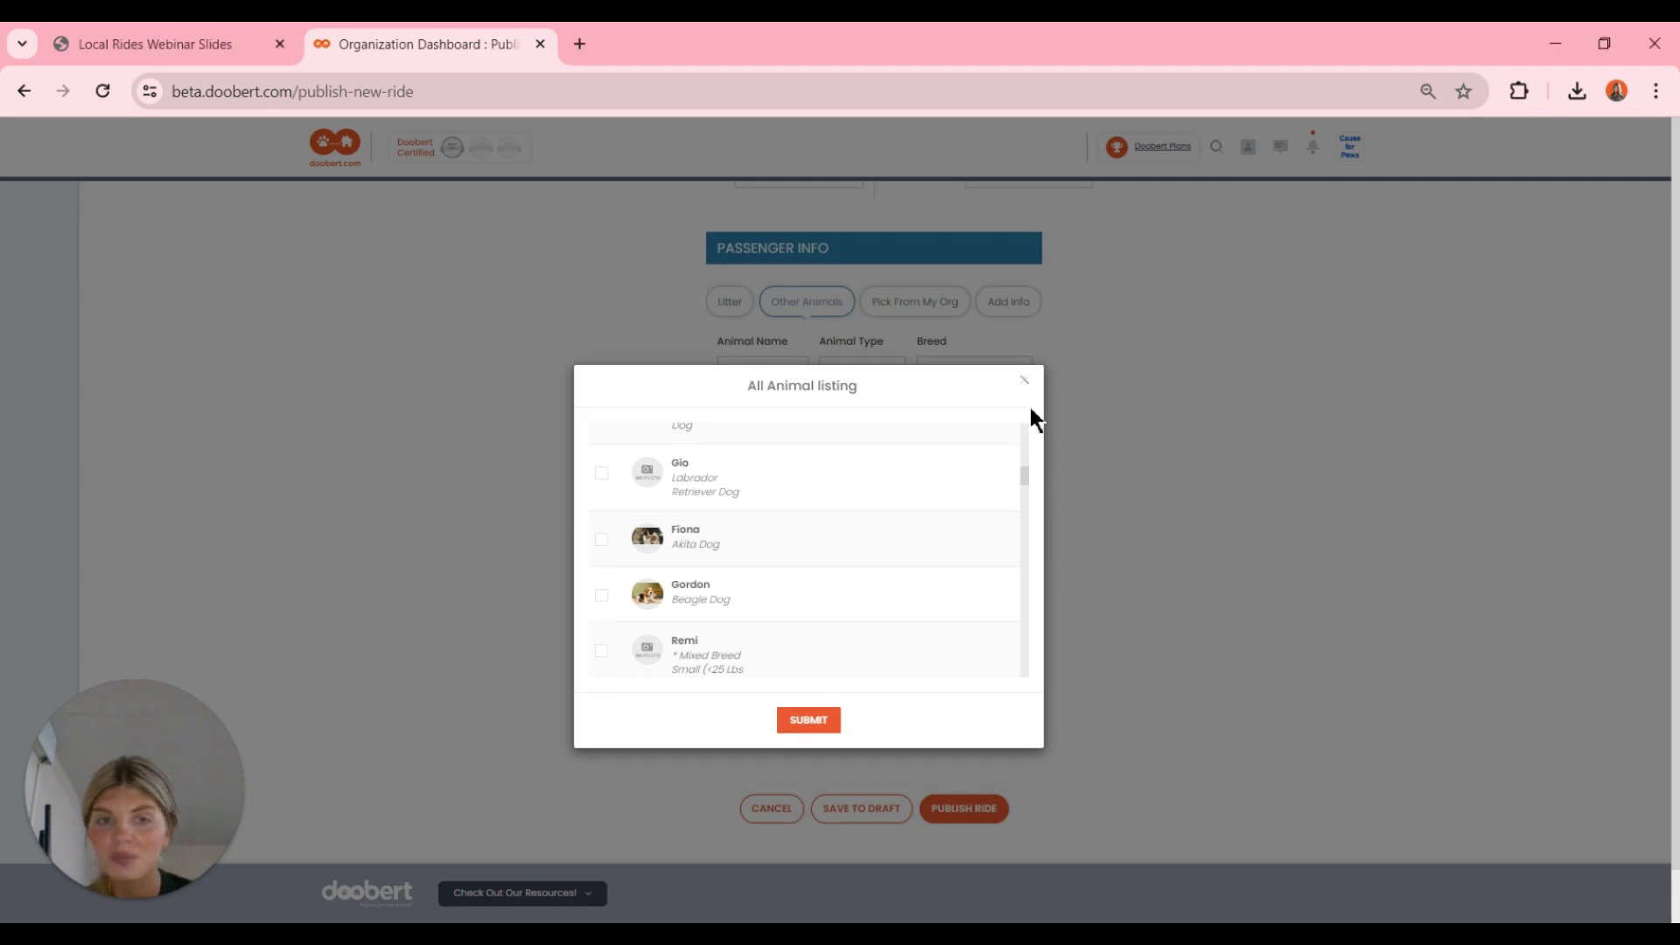
{"action": "scroll", "coordinate": [1029, 404], "scroll_direction": "up", "scroll_amount": 1}
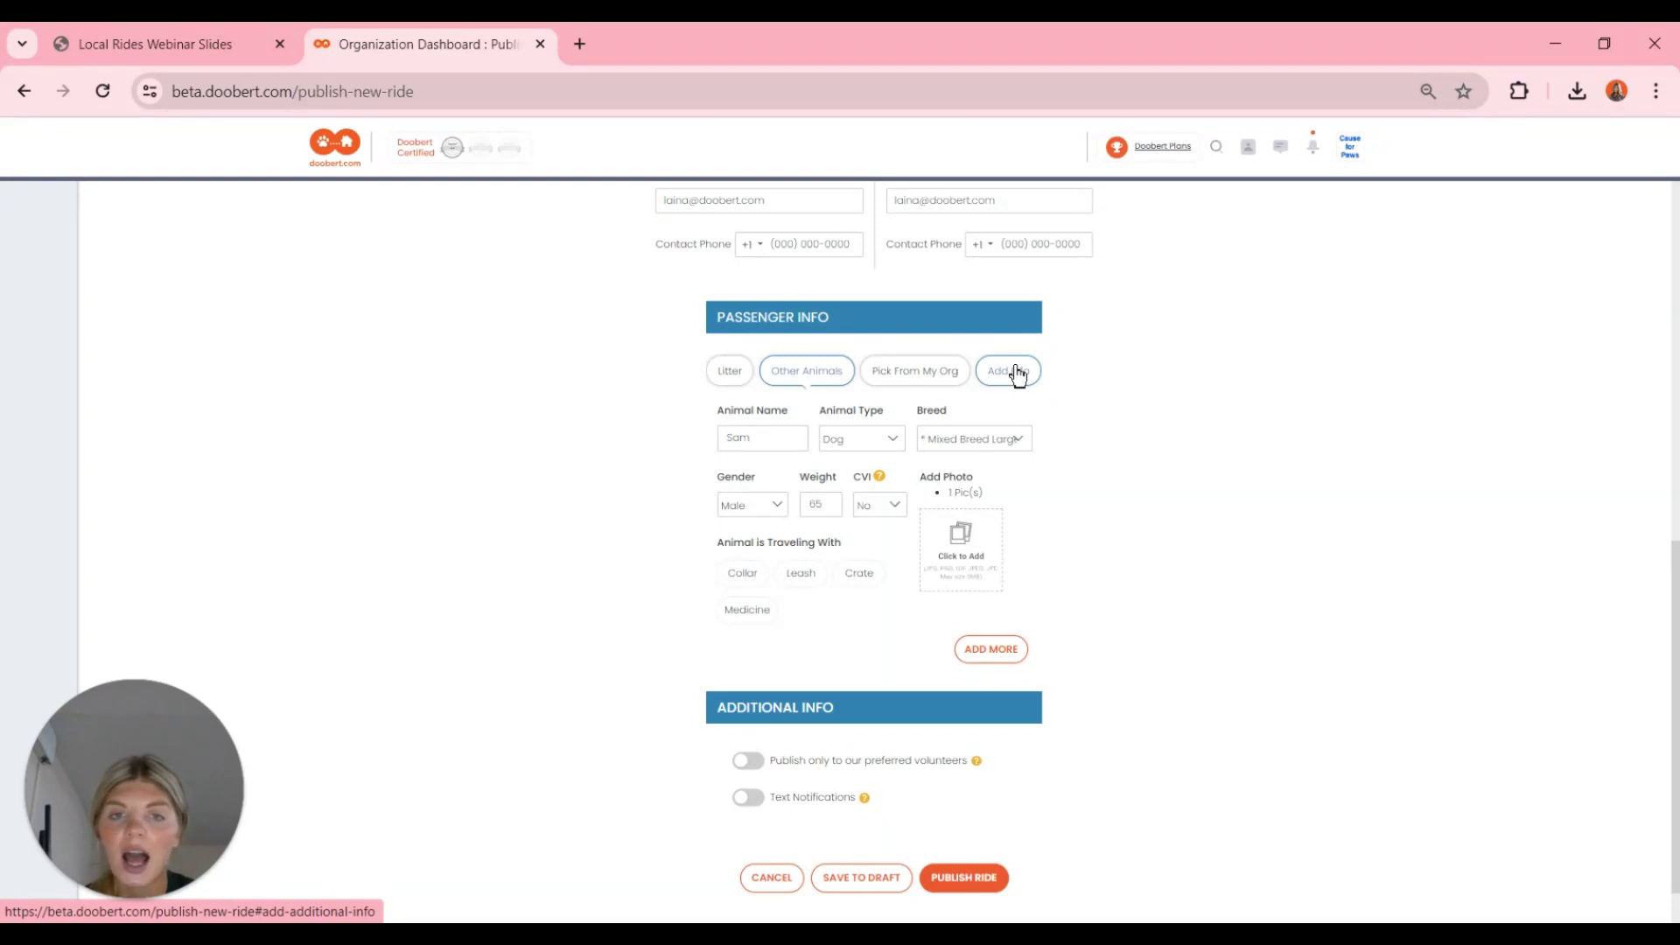
{"action": "left_click", "coordinate": [1014, 372]}
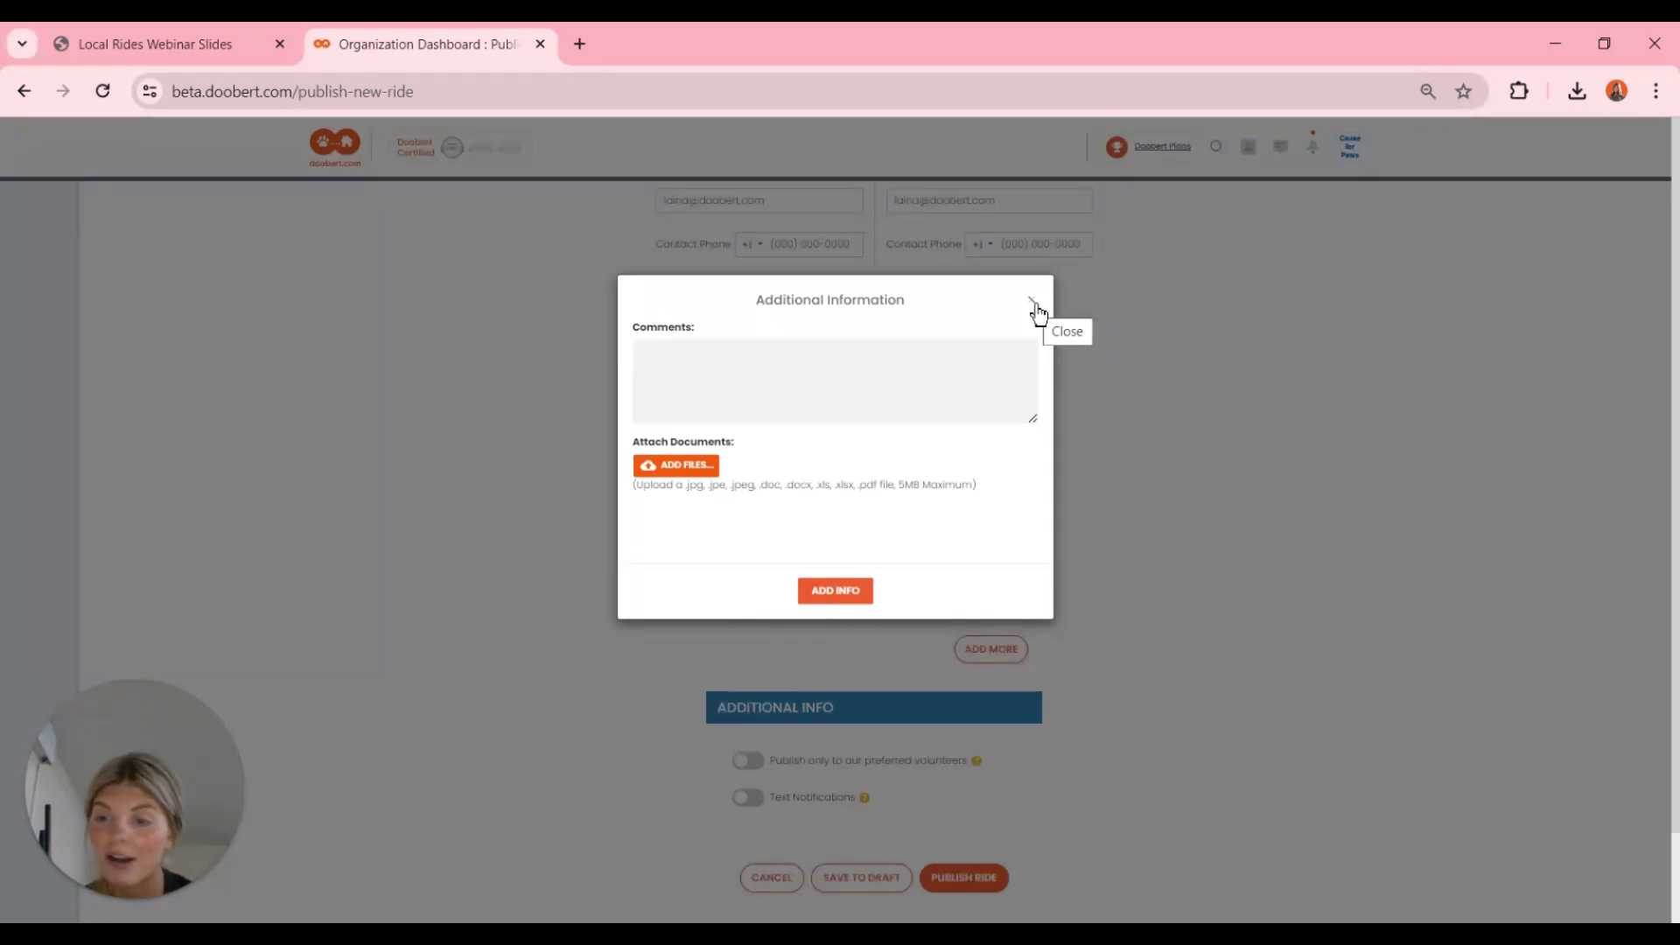
{"action": "left_click", "coordinate": [1033, 303]}
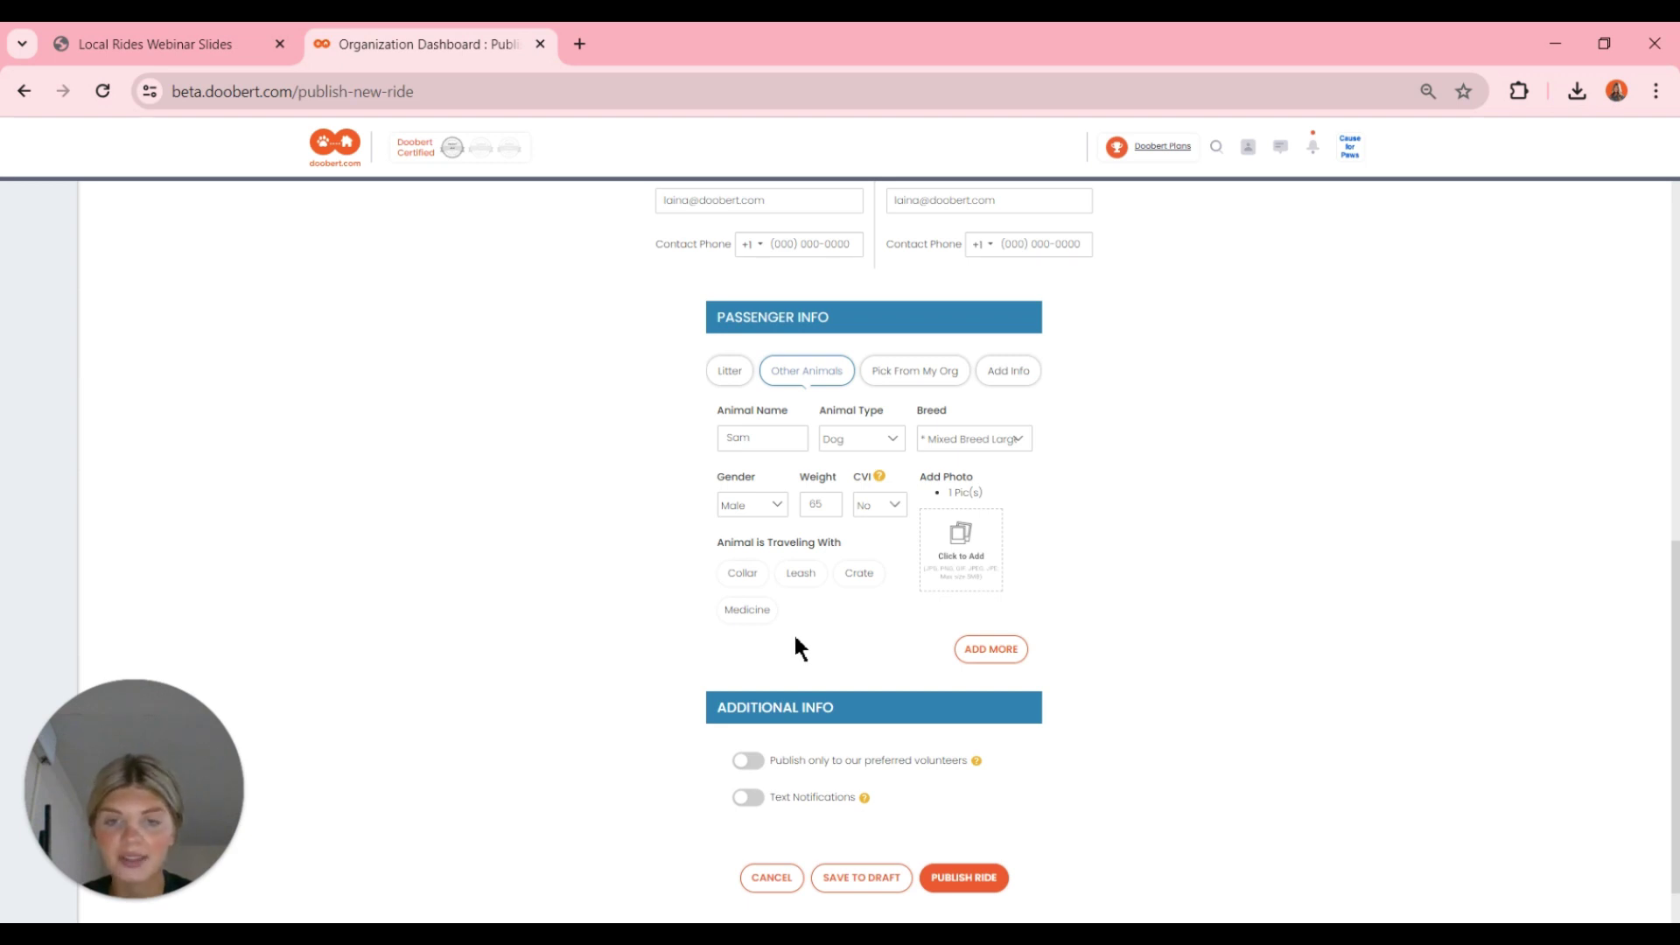
- Mark the animal as traveling with a collar, leash, crate and medicine
{"action": "left_click", "coordinate": [746, 584]}
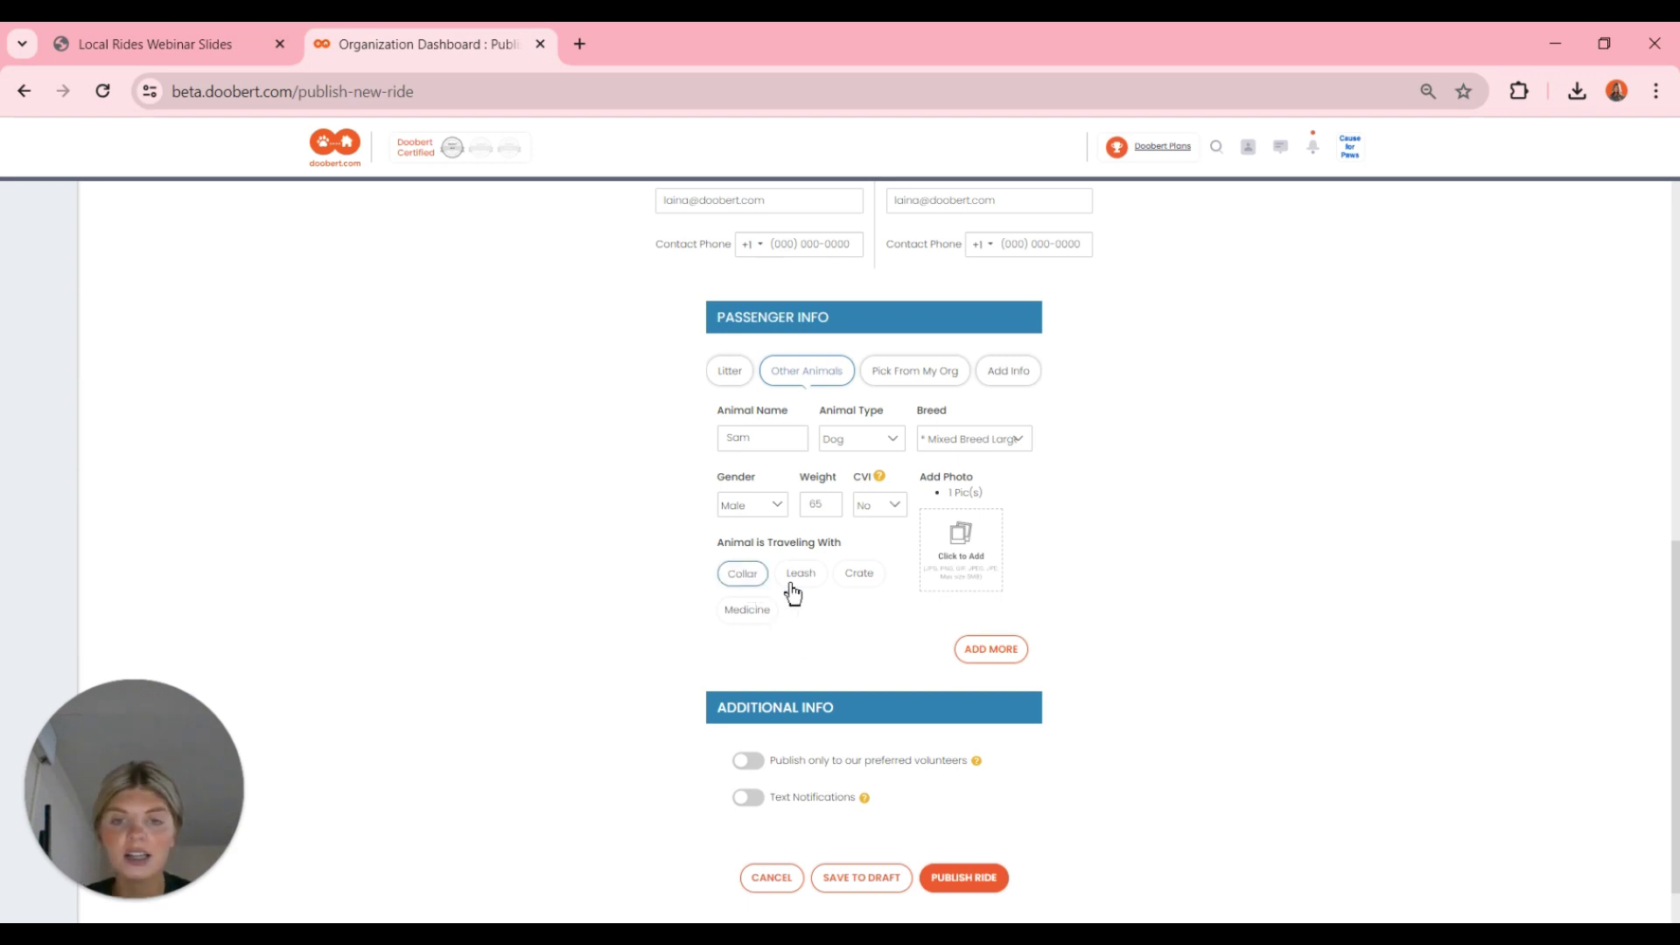
{"action": "left_click", "coordinate": [793, 591]}
{"action": "left_click", "coordinate": [857, 582]}
{"action": "left_click", "coordinate": [745, 617]}
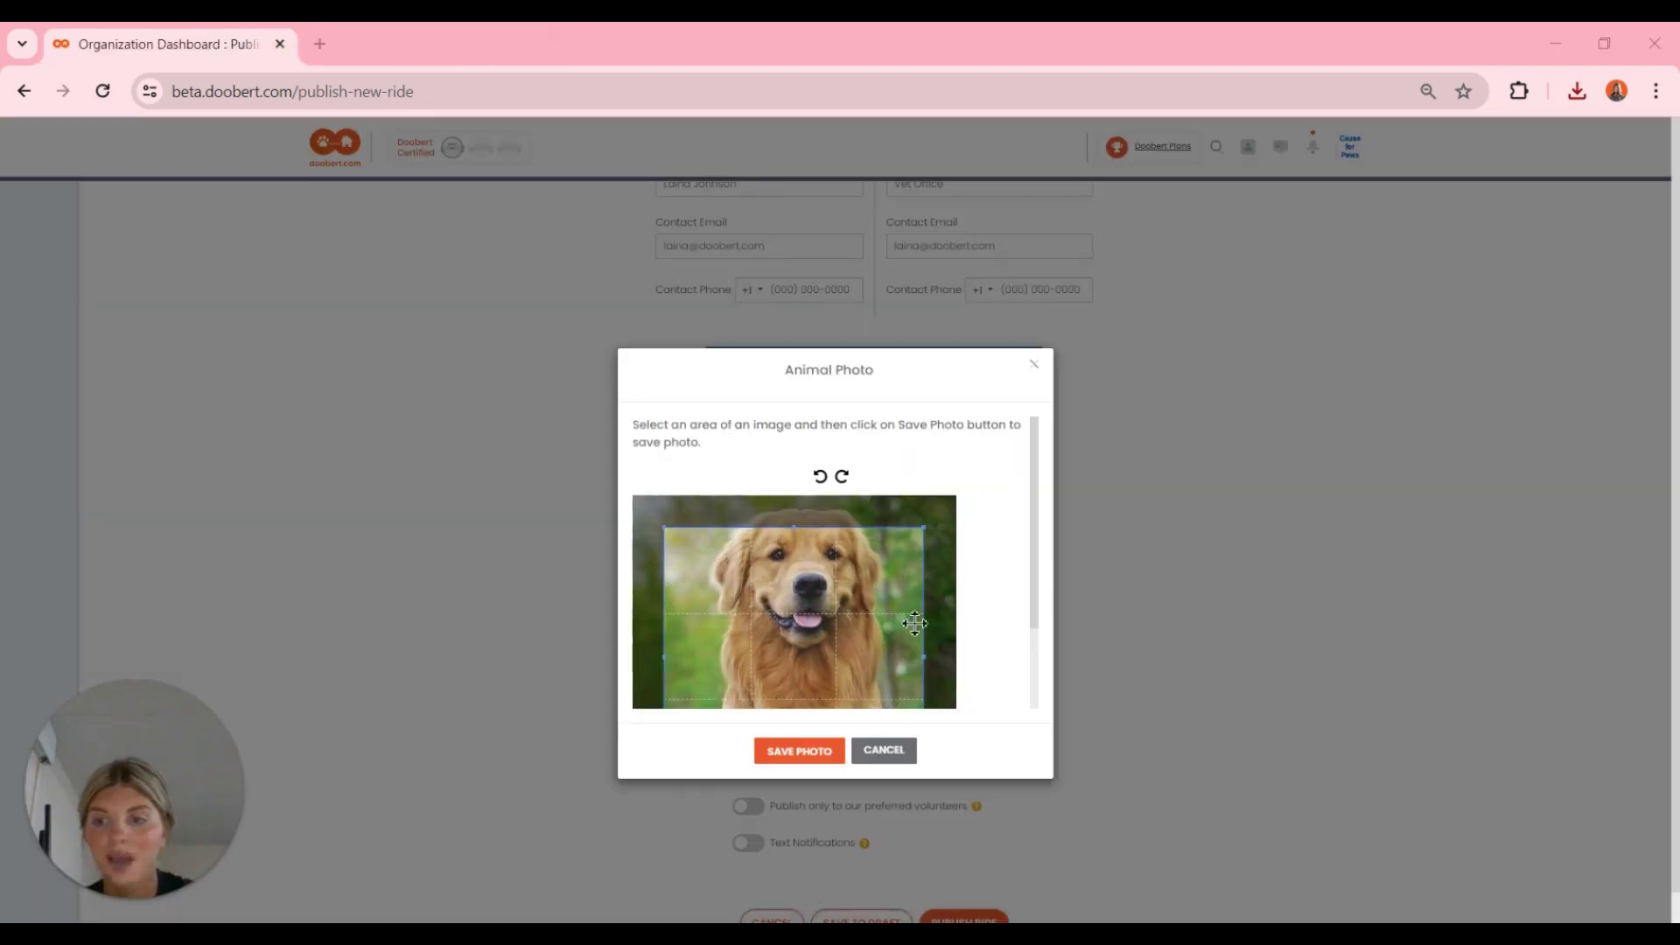
- Crop and save the golden retriever photo, then review the 2 attached pictures
{"action": "scroll", "coordinate": [1010, 596], "scroll_direction": "down", "scroll_amount": 2}
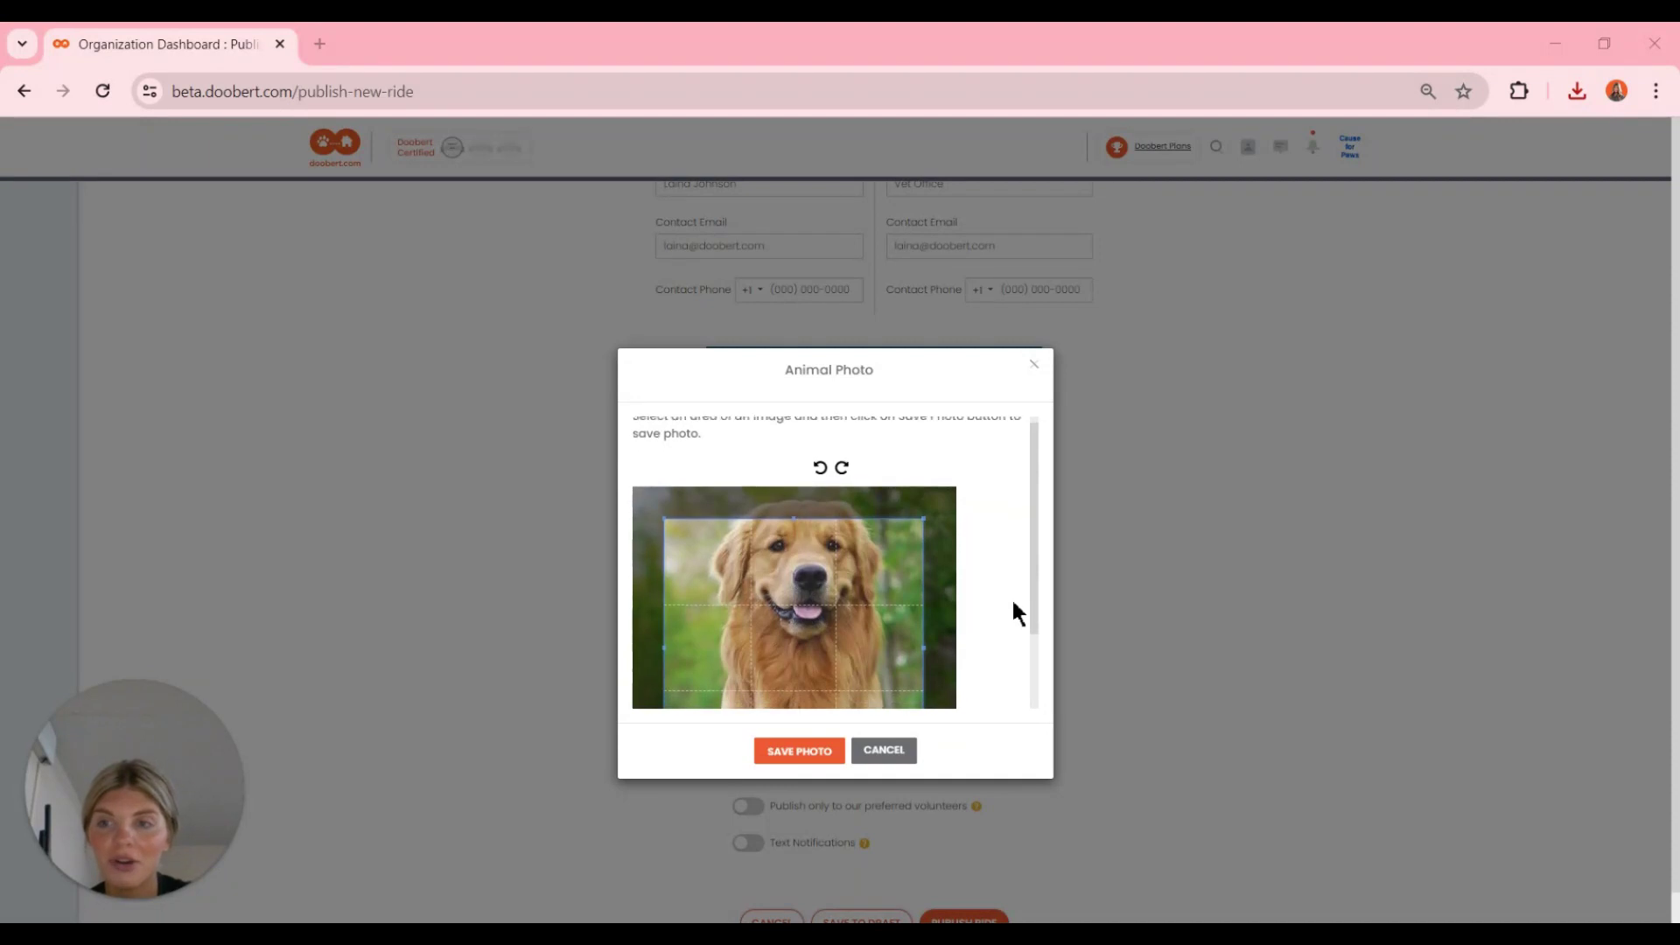
{"action": "left_click_drag", "start_coordinate": [855, 612], "coordinate": [853, 596]}
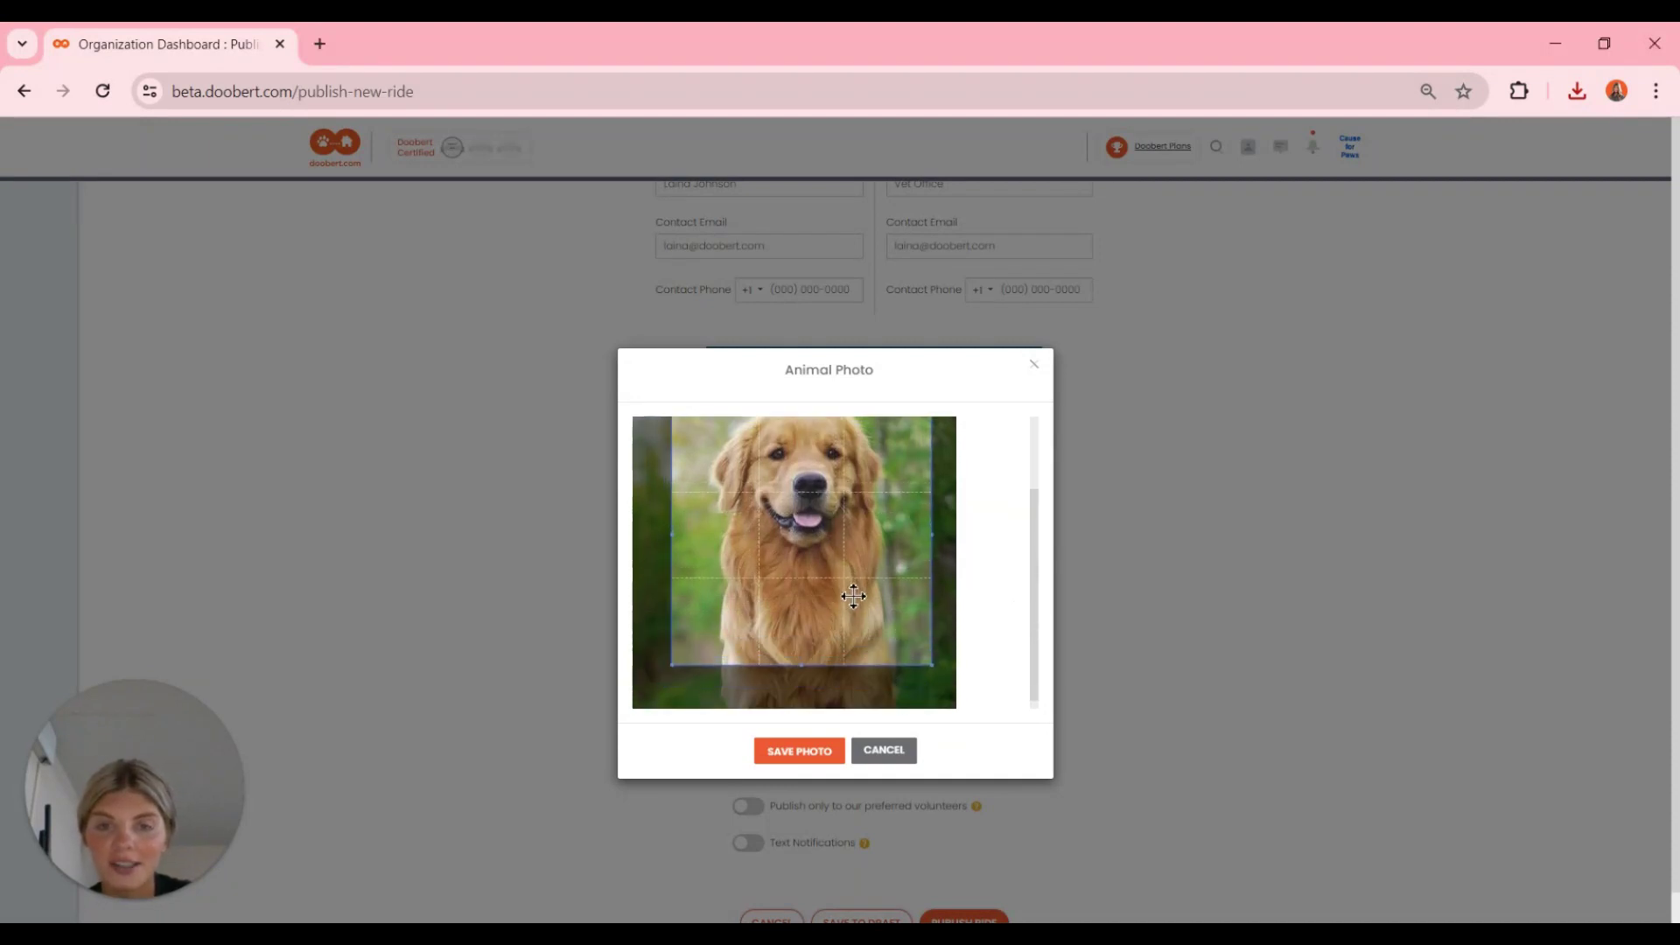
{"action": "scroll", "coordinate": [1012, 639], "scroll_direction": "up", "scroll_amount": 1}
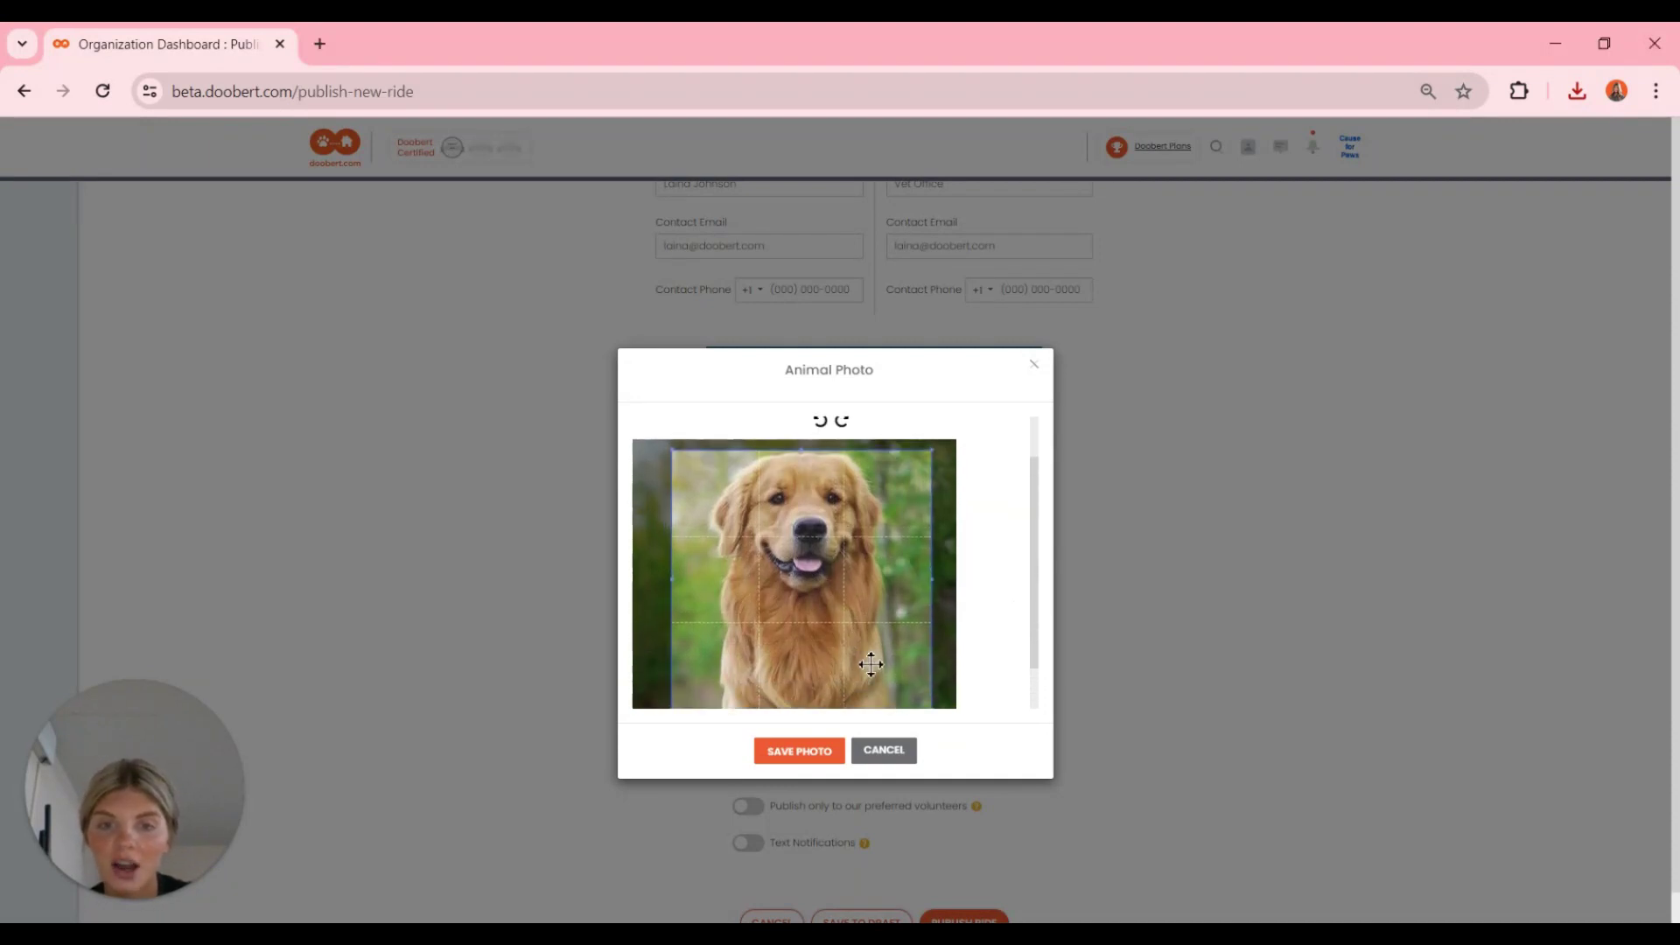
{"action": "left_click_drag", "start_coordinate": [872, 664], "coordinate": [873, 653]}
{"action": "left_click", "coordinate": [809, 754]}
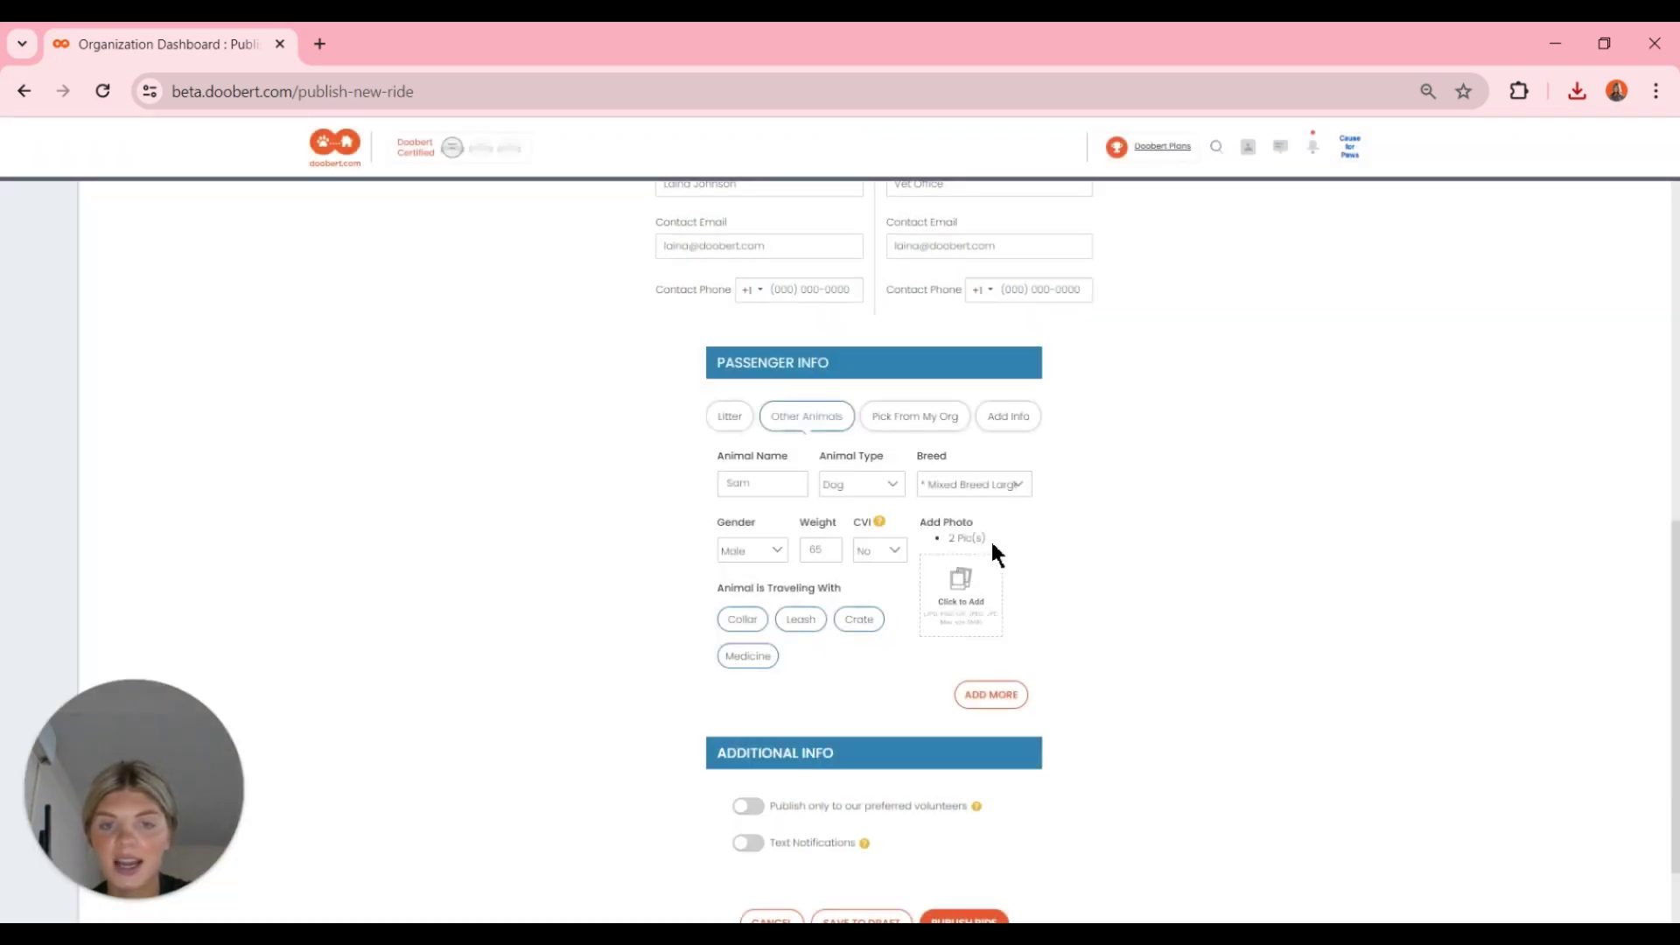
{"action": "left_click", "coordinate": [961, 538]}
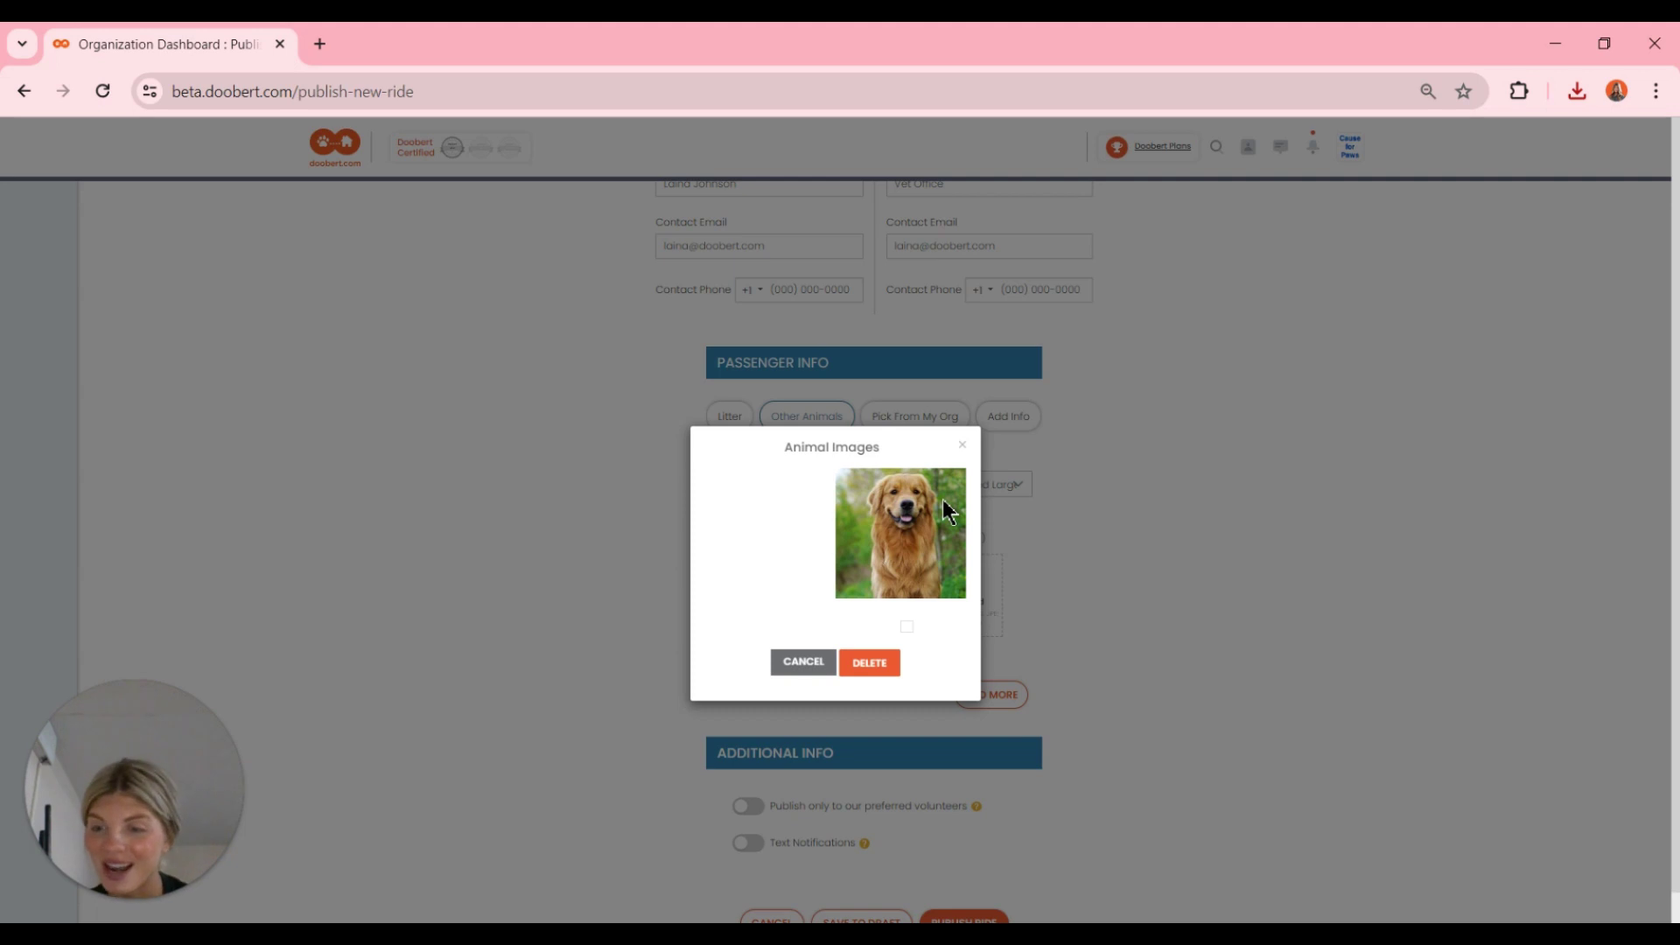
{"action": "left_click", "coordinate": [964, 447]}
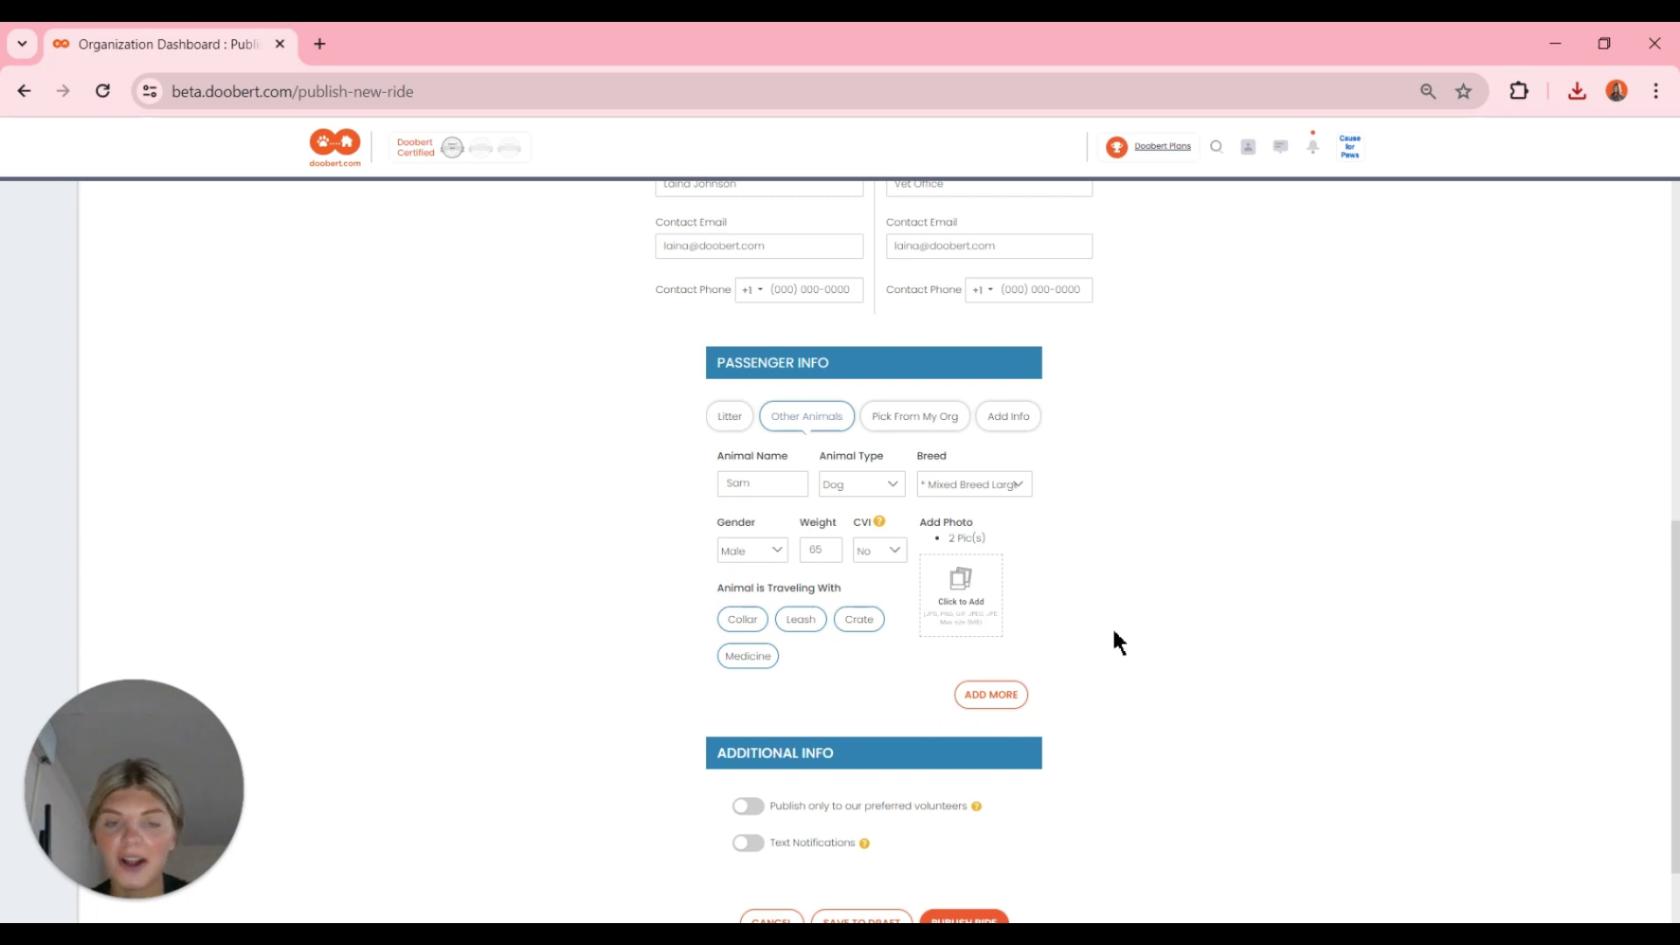
- Publish Remi's Vet Appointment ride to drivers with text notifications left off
{"action": "scroll", "coordinate": [1116, 634], "scroll_direction": "down", "scroll_amount": 1}
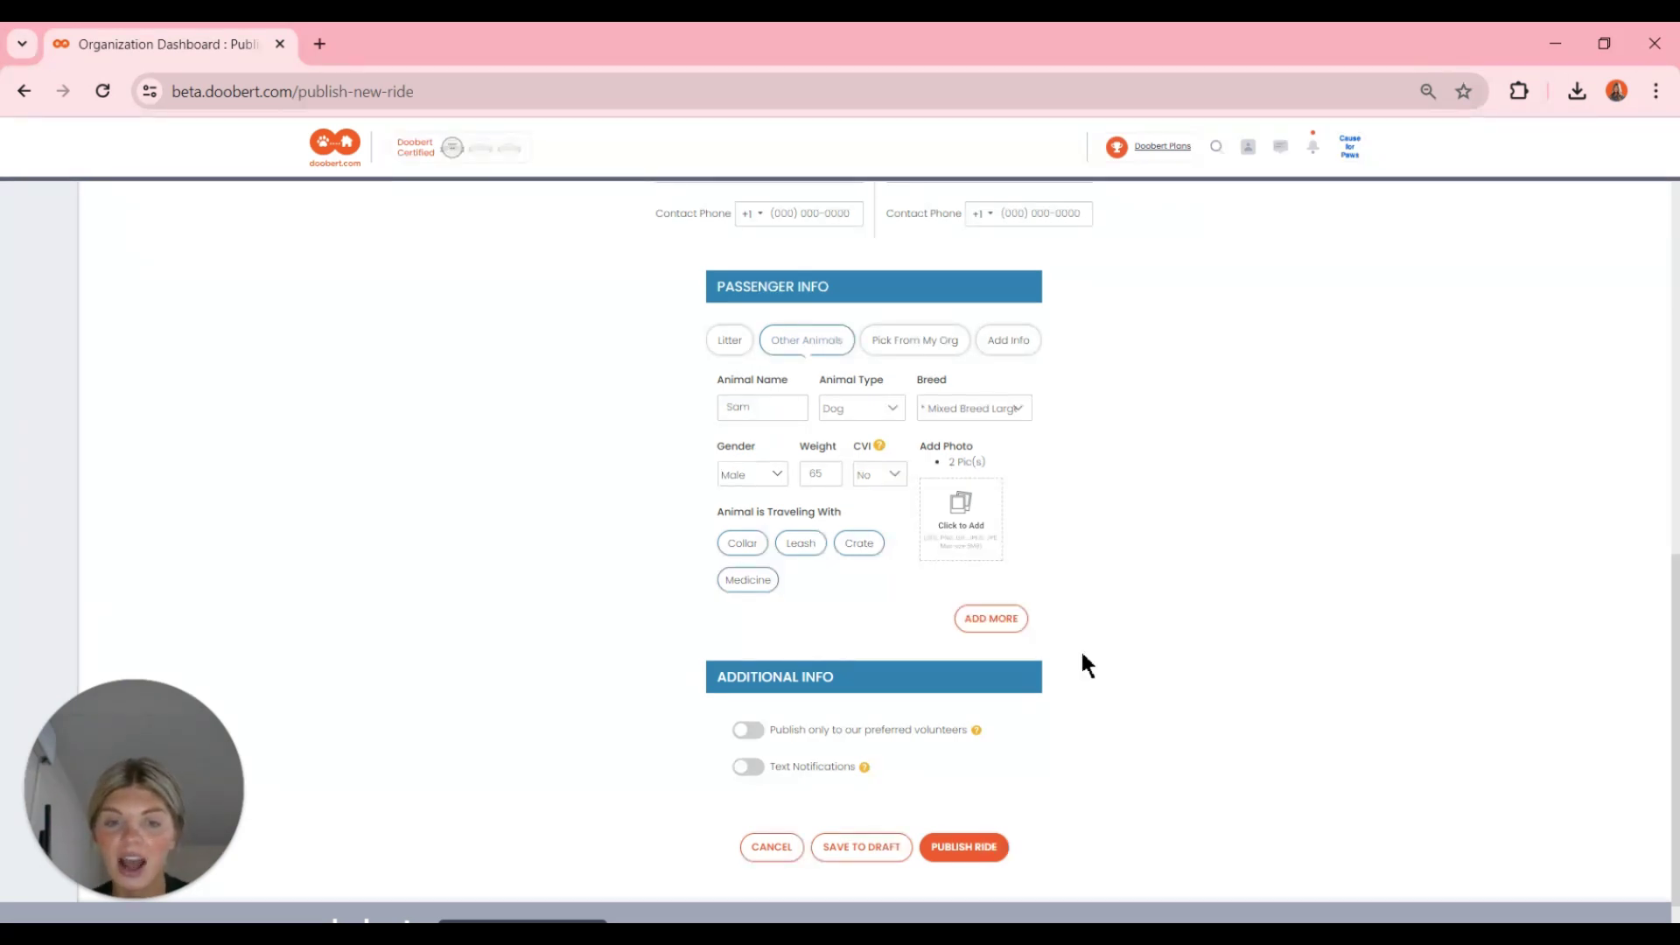
{"action": "scroll", "coordinate": [1089, 658], "scroll_direction": "down", "scroll_amount": 1}
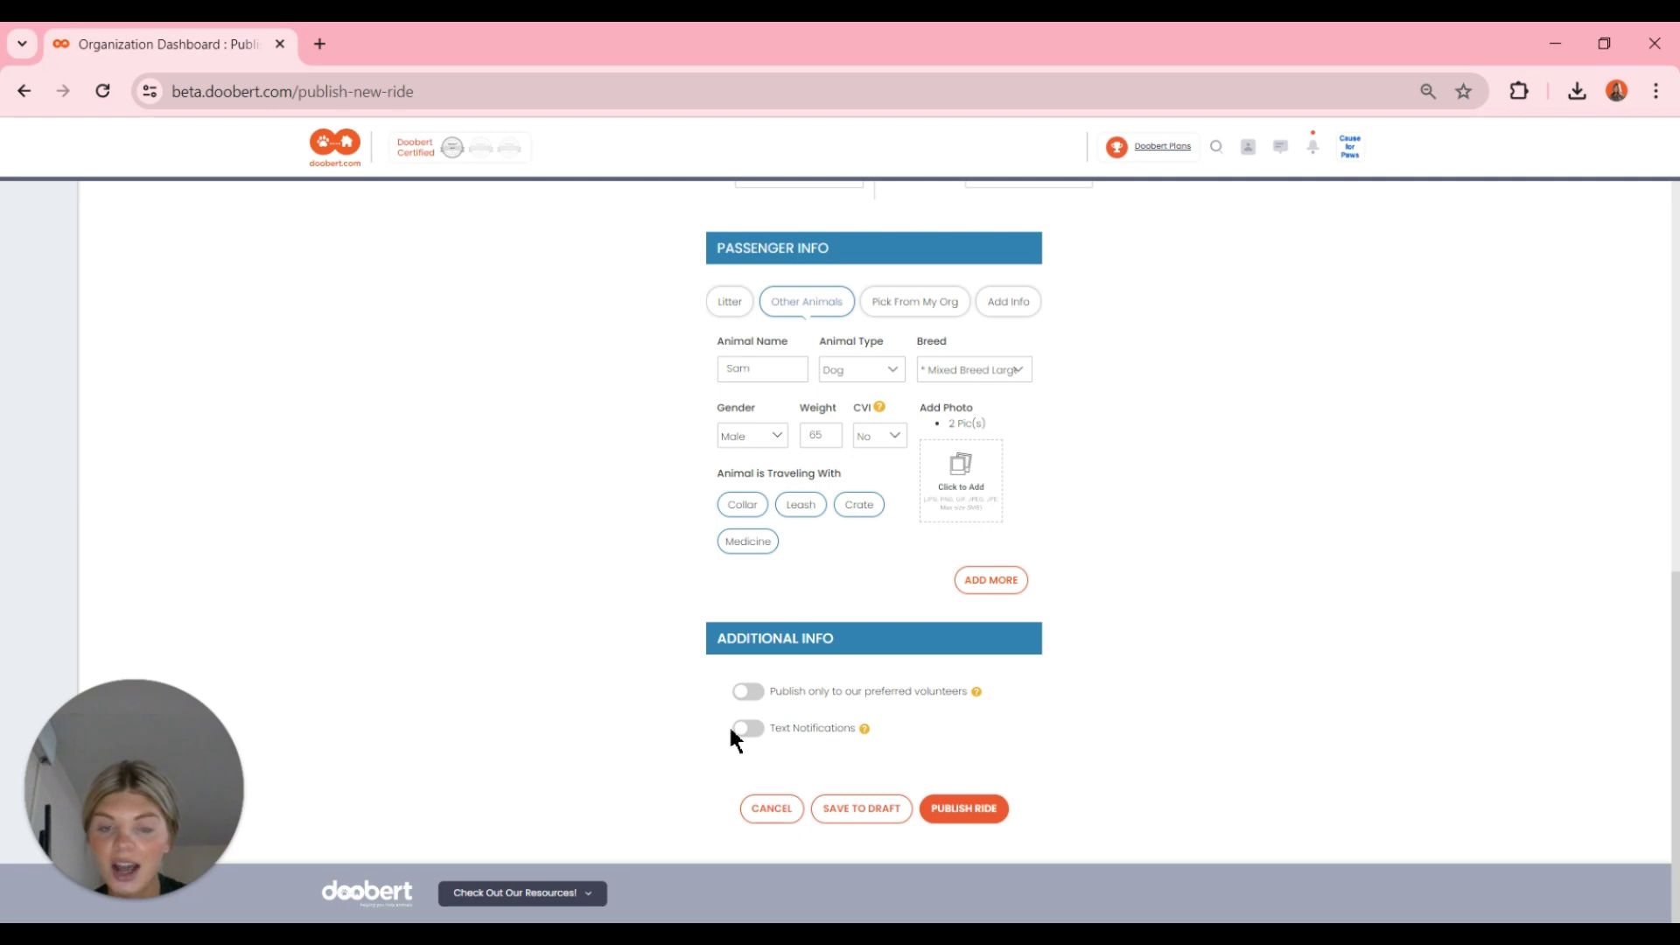
{"action": "left_click", "coordinate": [746, 731]}
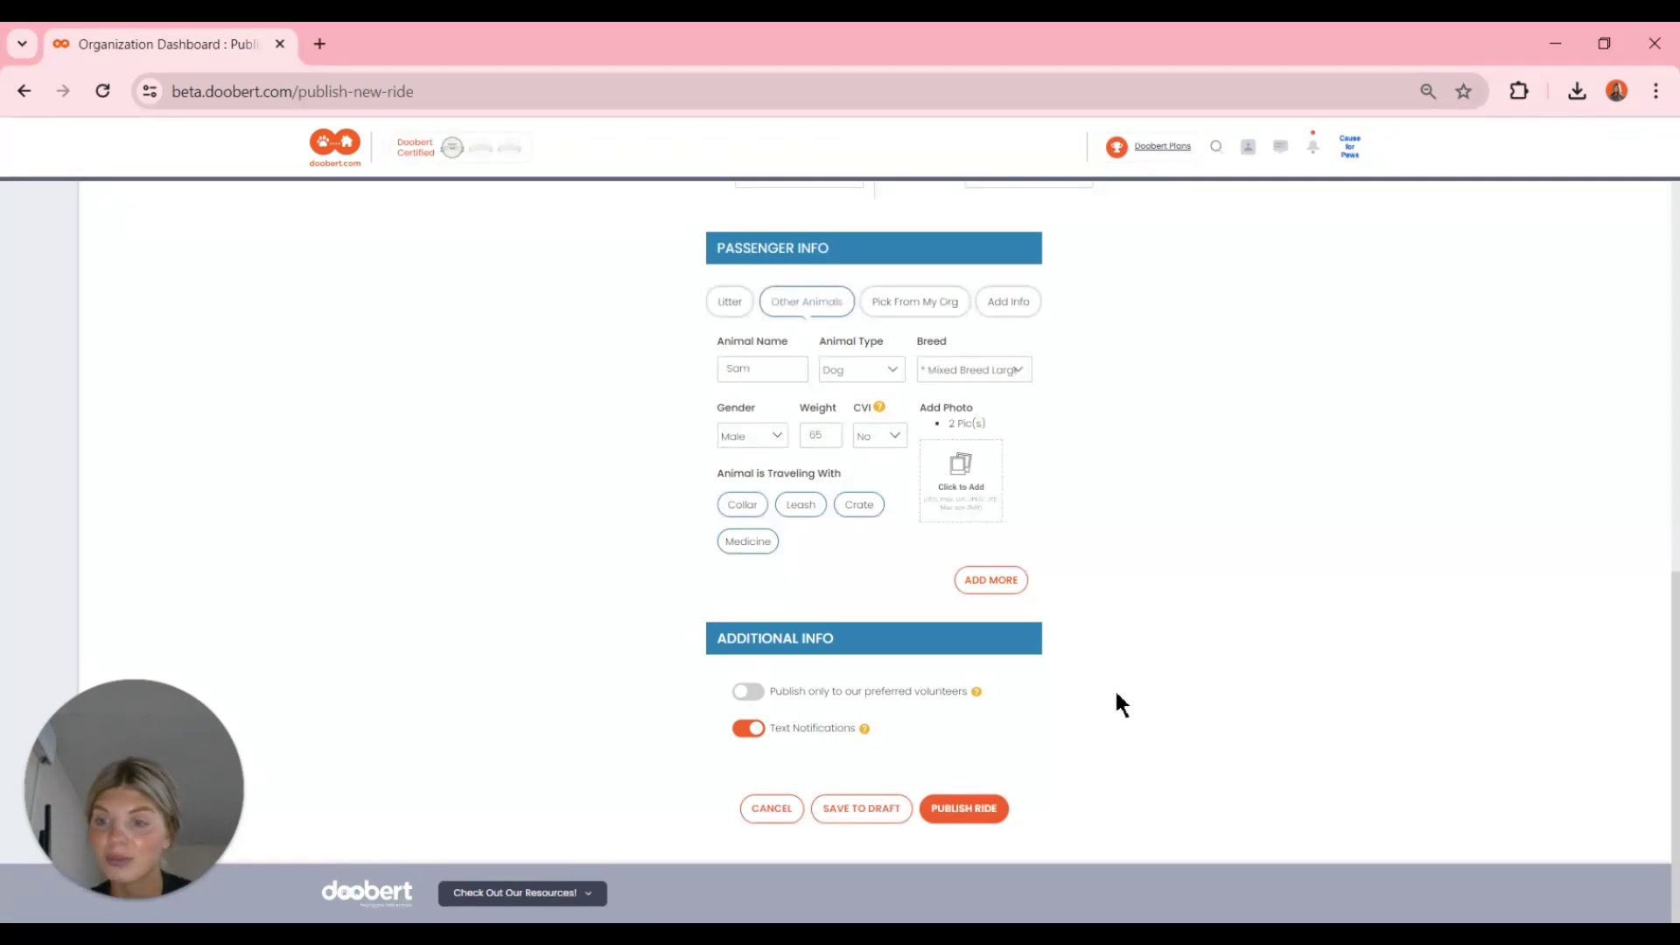
{"action": "left_click", "coordinate": [759, 731]}
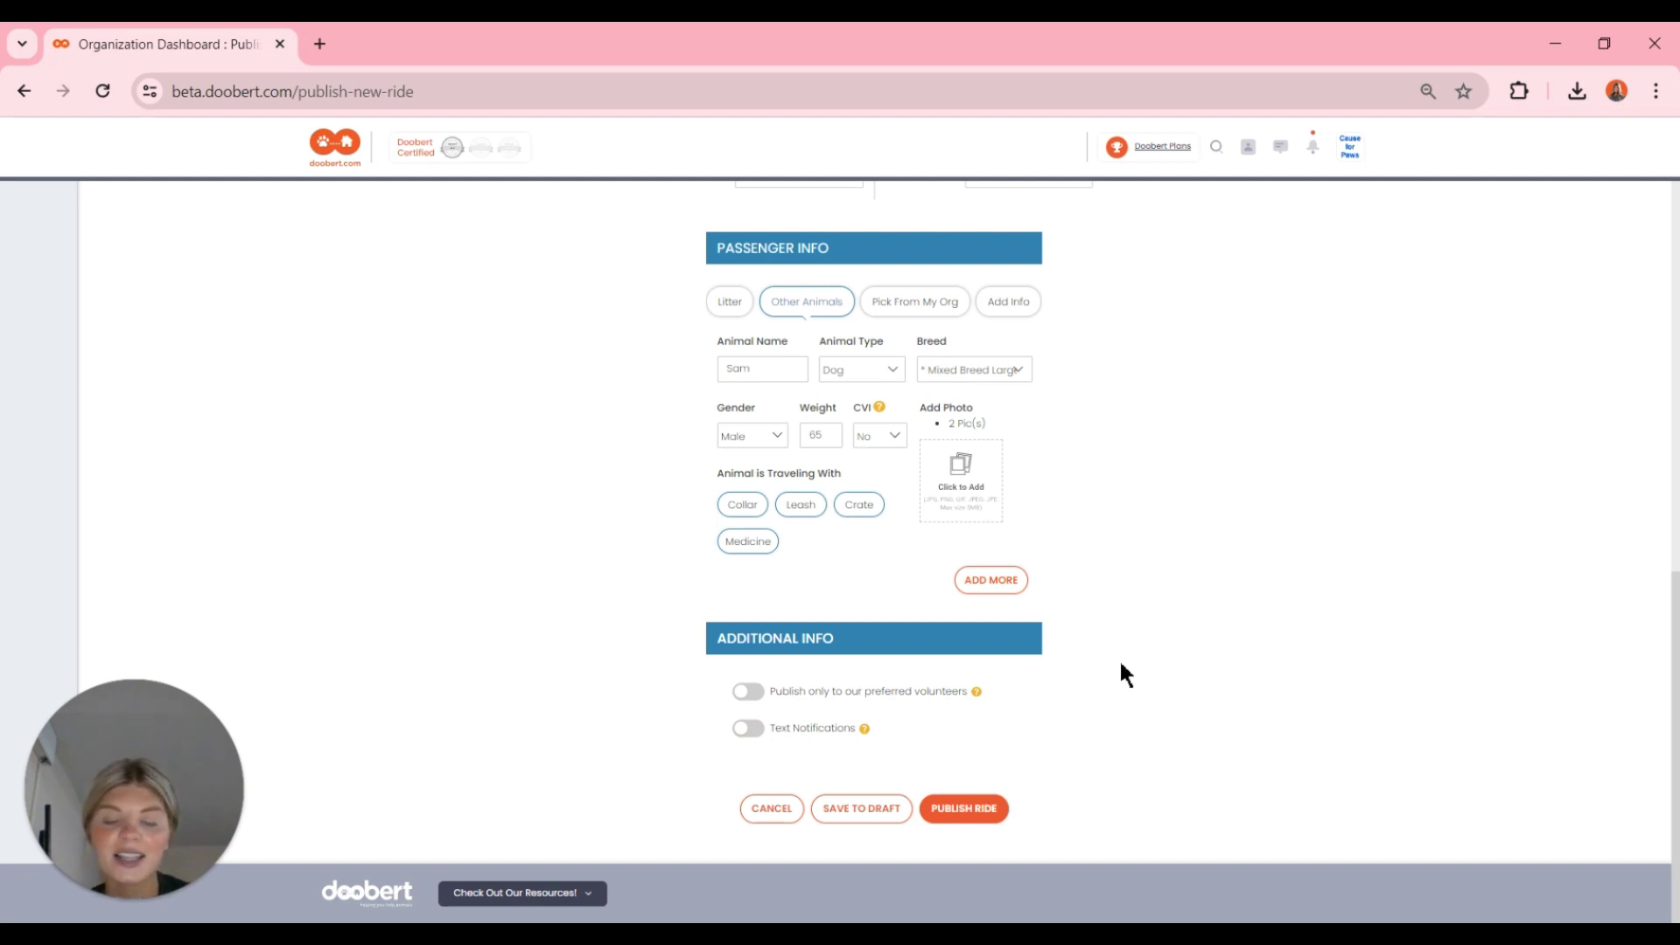
{"action": "scroll", "coordinate": [1120, 659], "scroll_direction": "up", "scroll_amount": 10}
{"action": "scroll", "coordinate": [1120, 659], "scroll_direction": "down", "scroll_amount": 10}
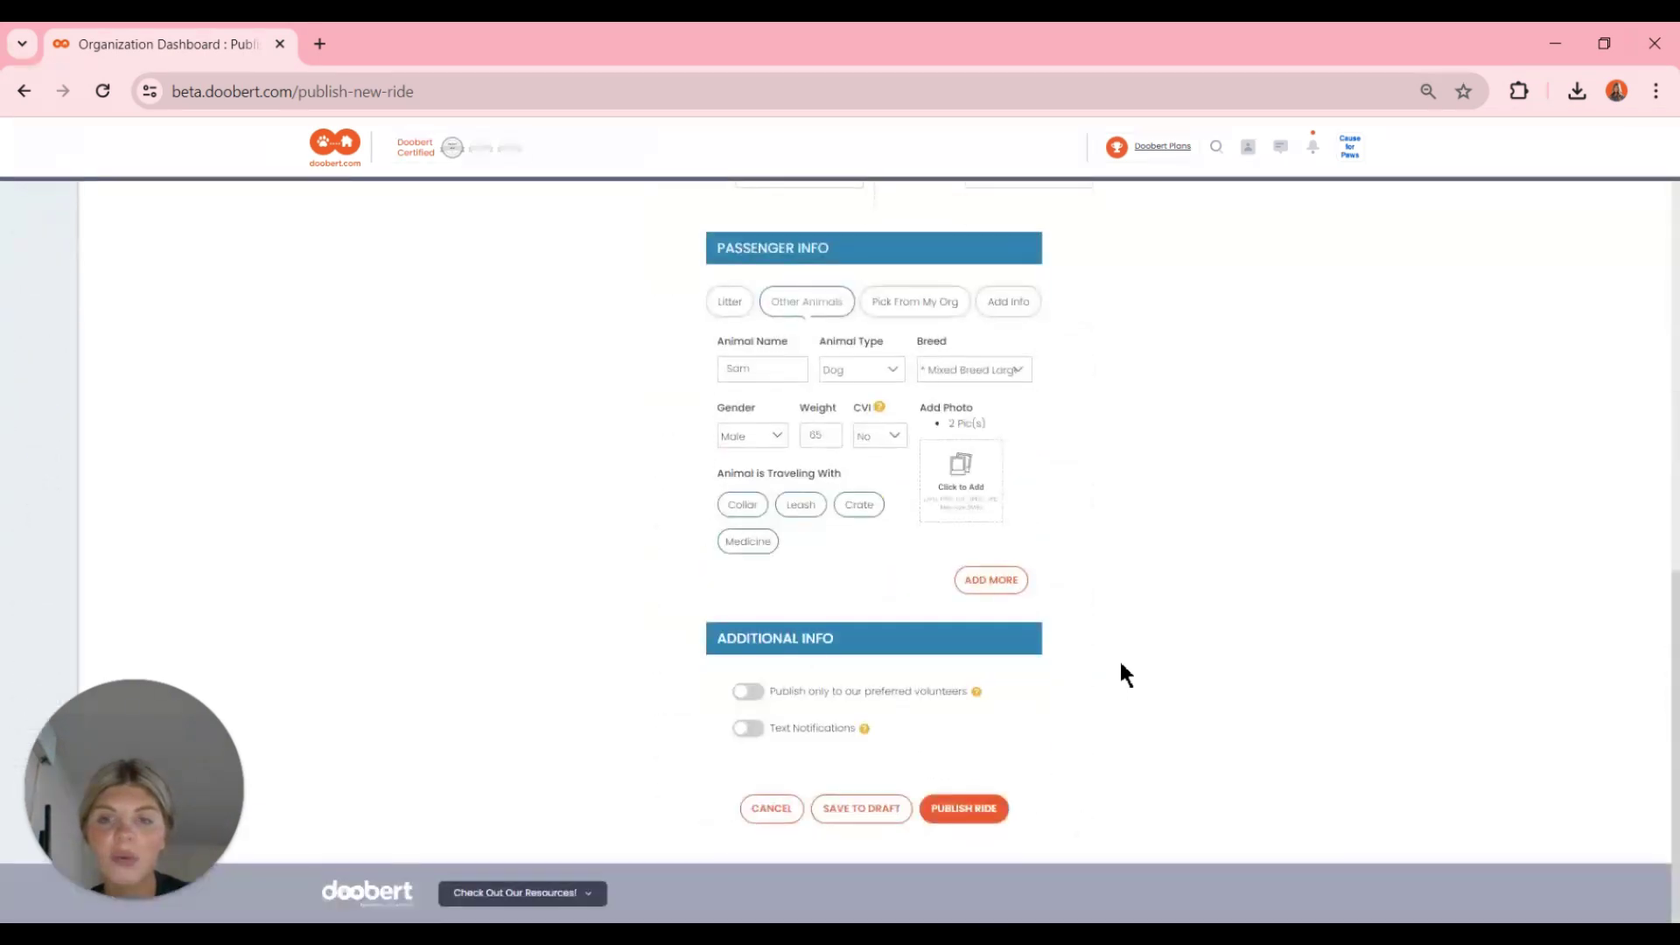
{"action": "left_click", "coordinate": [958, 811]}
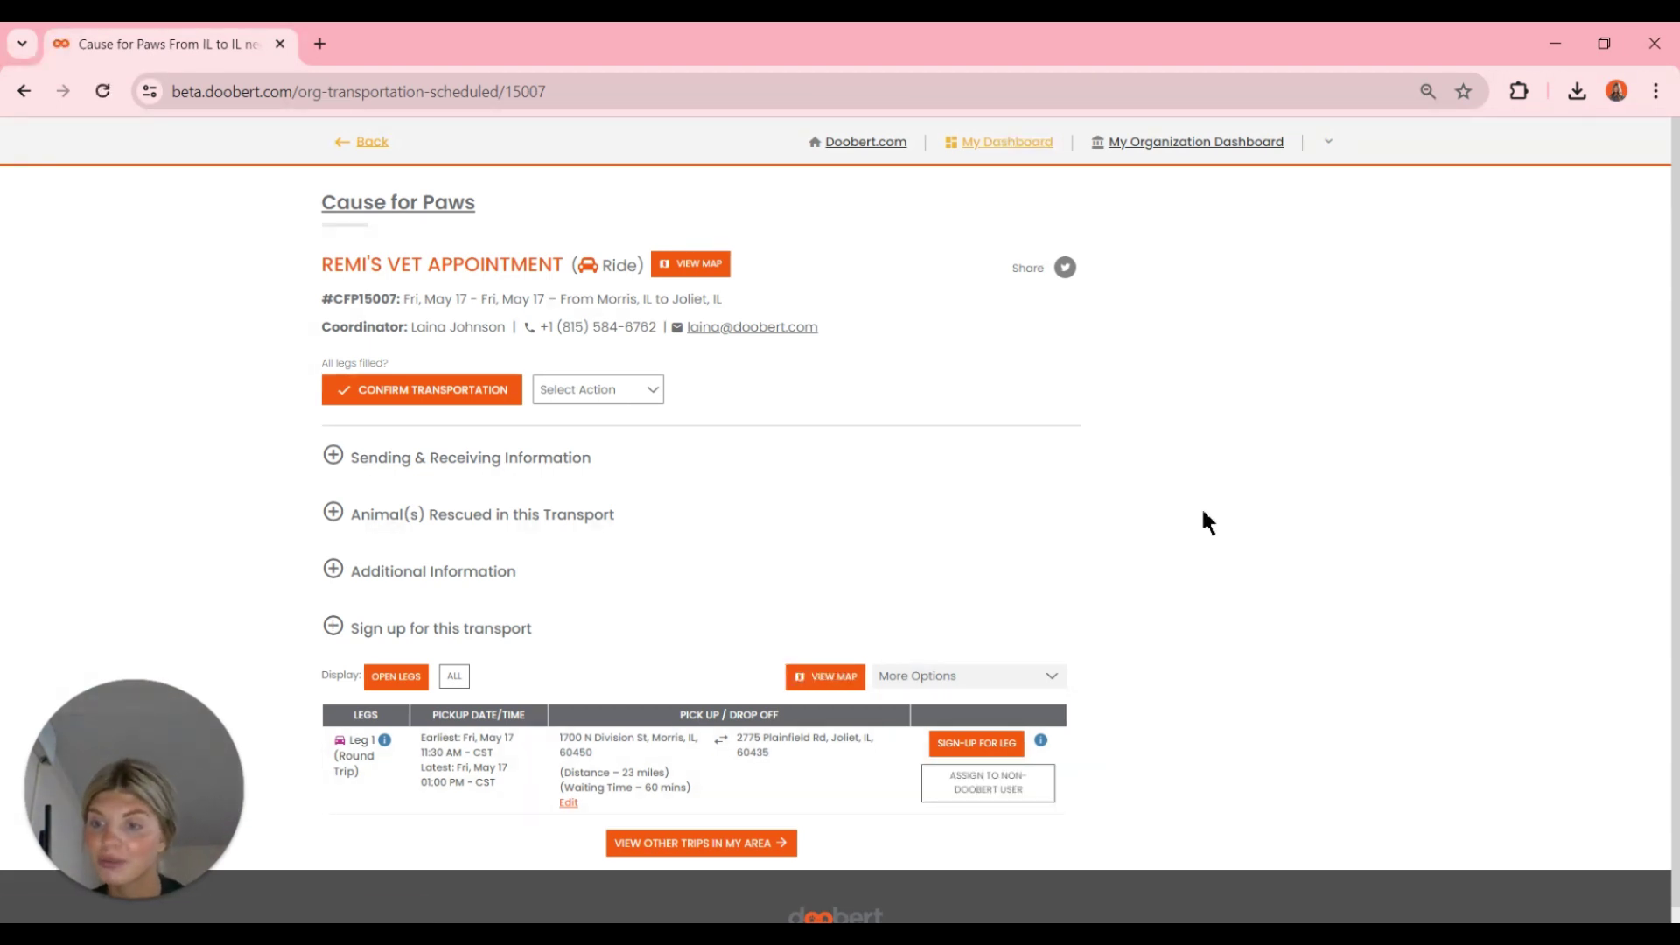
- Review the published ride's leg and view its Edit Ride and Cancel Ride actions
{"action": "scroll", "coordinate": [1204, 512], "scroll_direction": "down", "scroll_amount": 1}
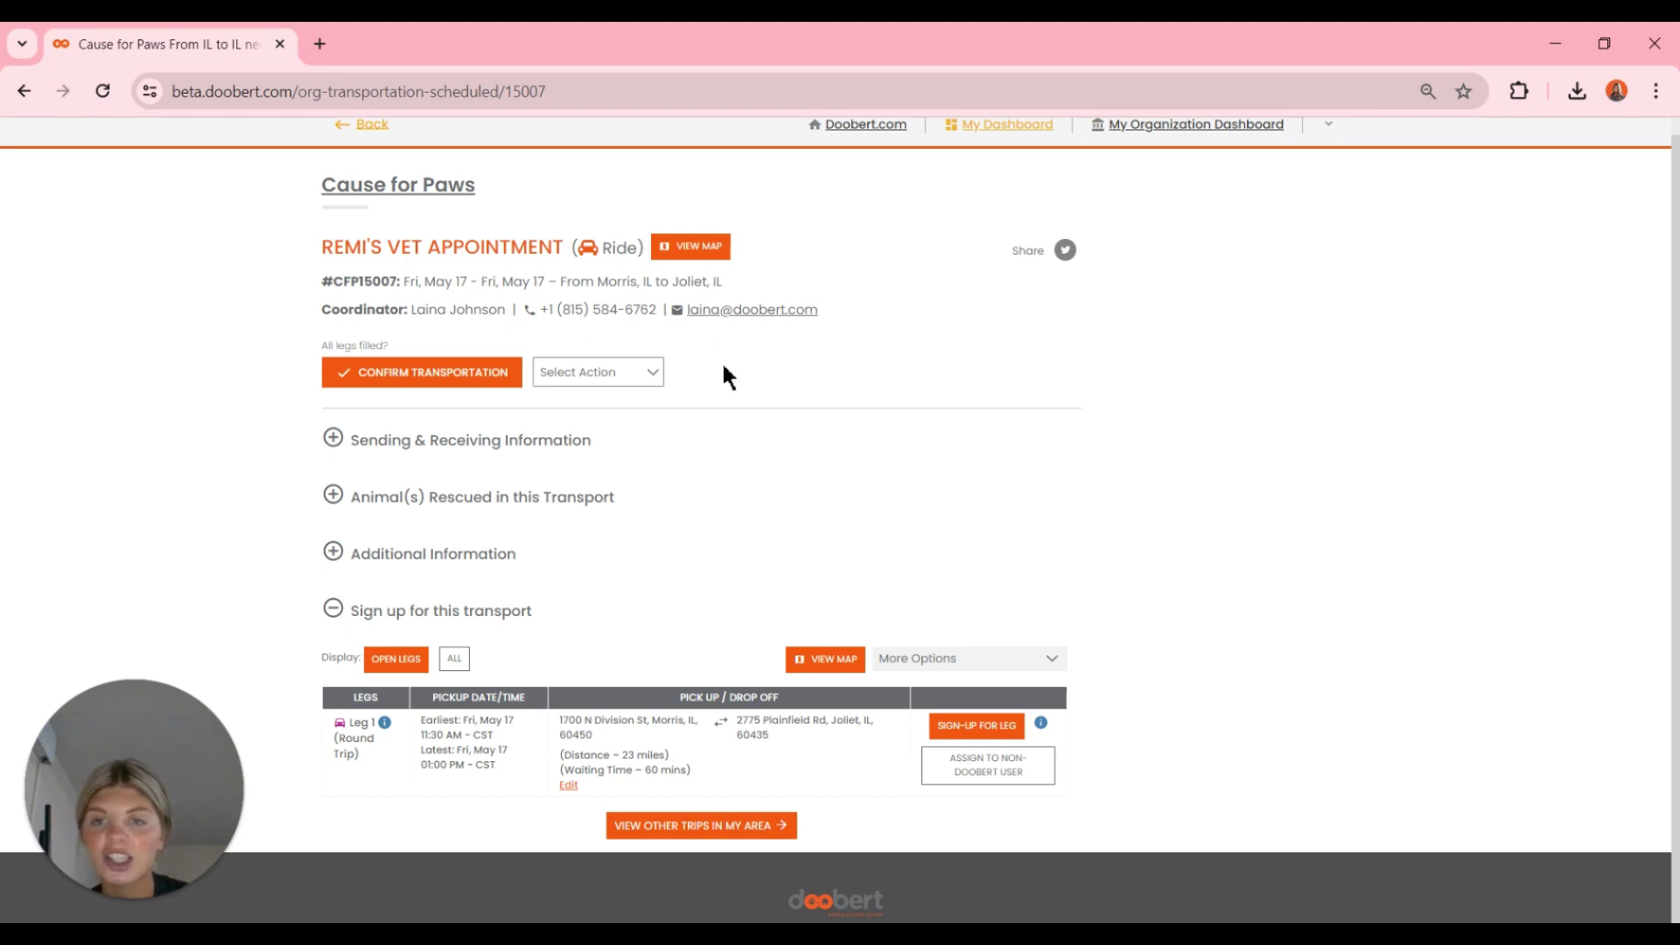
{"action": "left_click", "coordinate": [637, 374]}
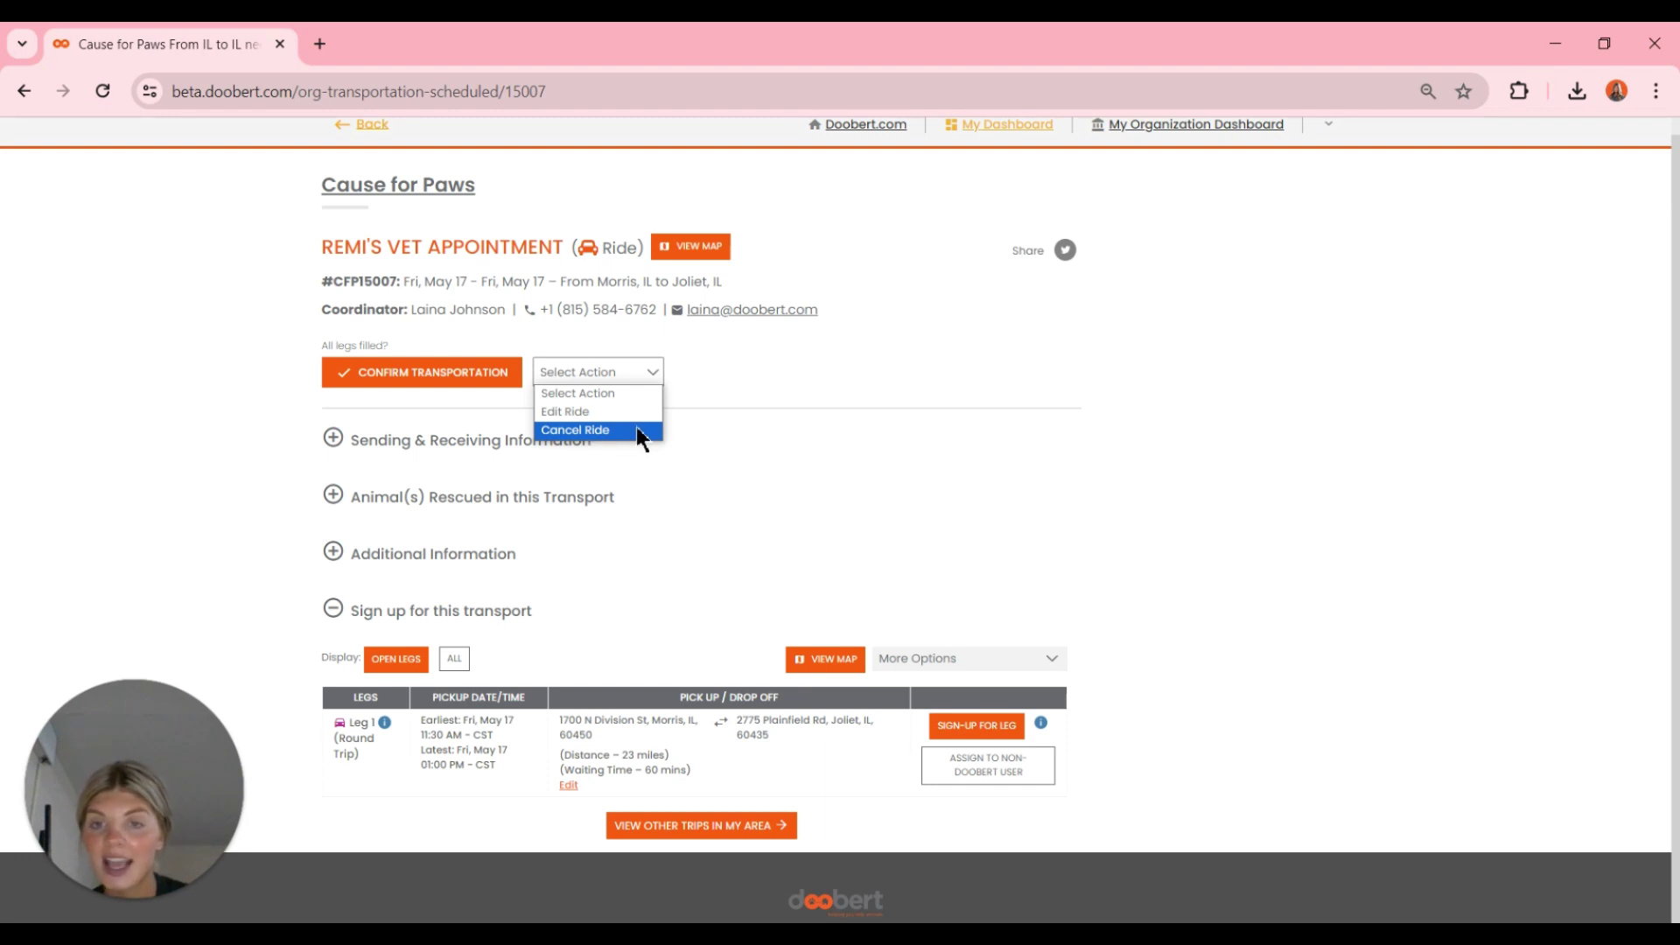
{"action": "left_click", "coordinate": [700, 401]}
{"action": "left_click", "coordinate": [337, 442]}
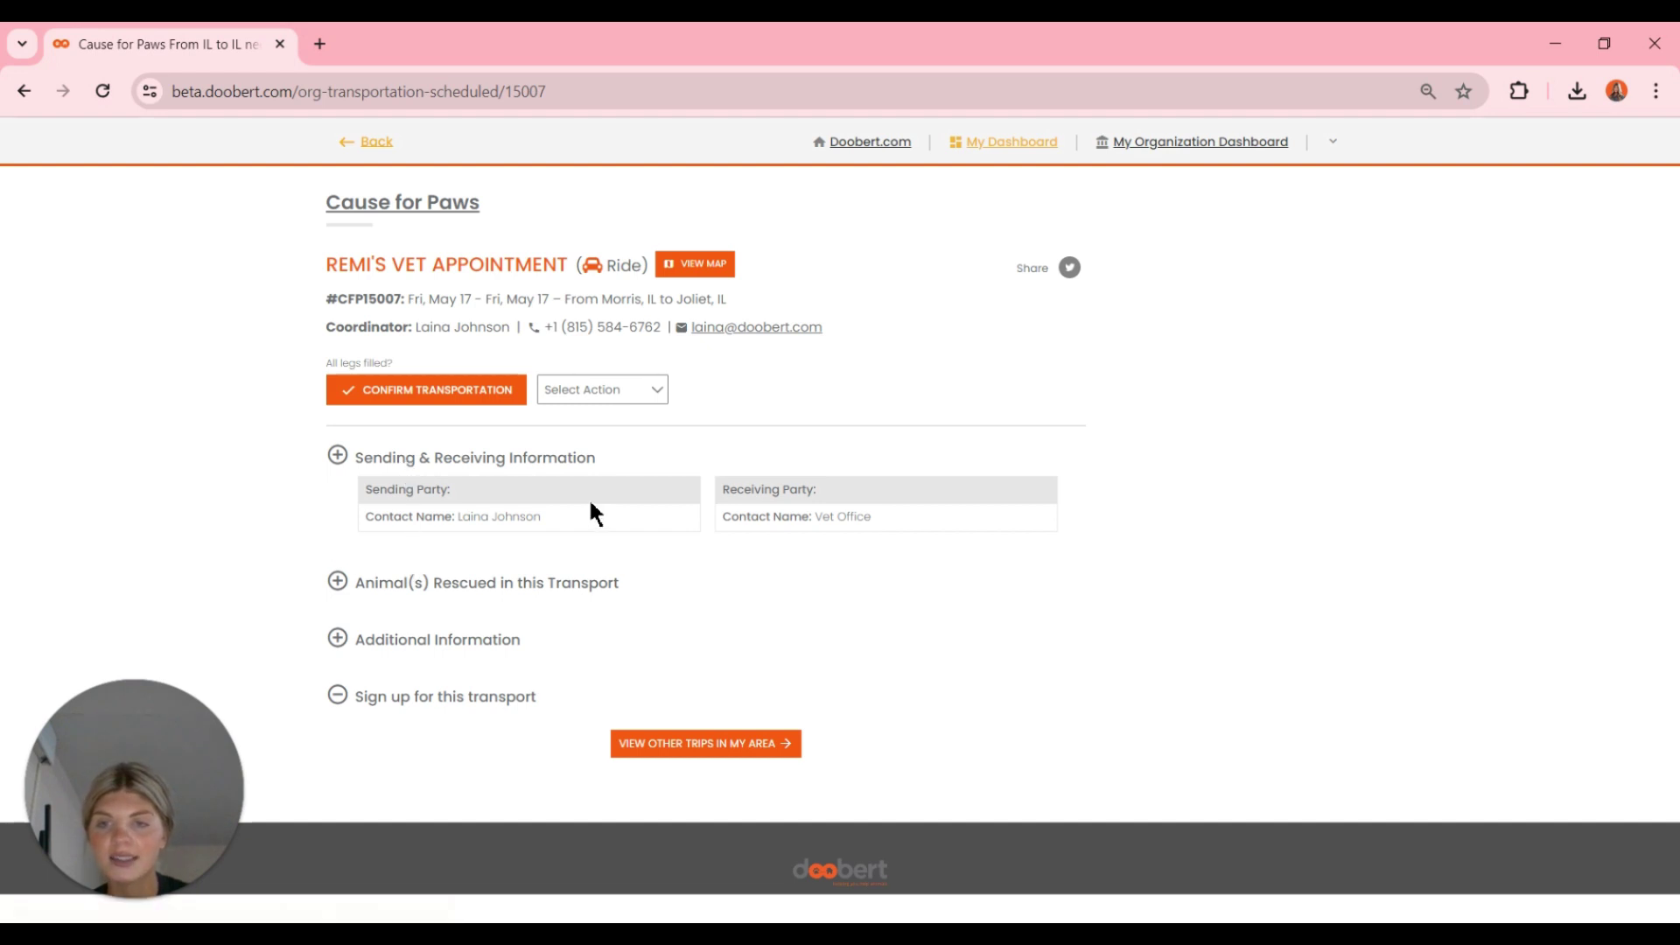
{"action": "left_click", "coordinate": [429, 585]}
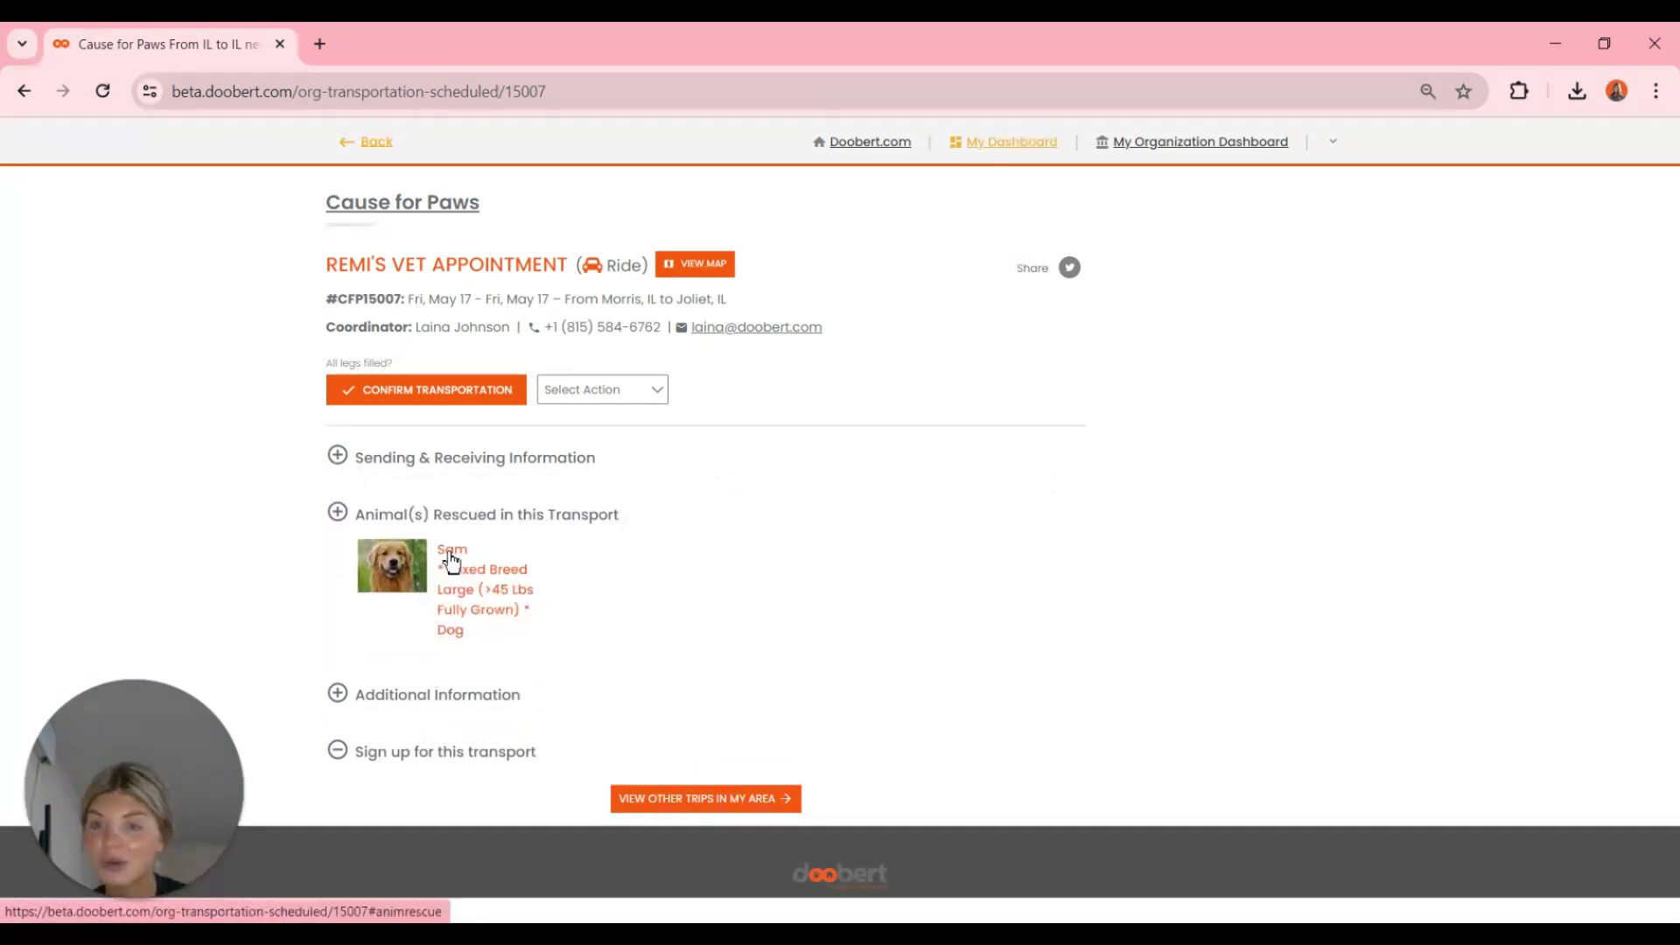
{"action": "left_click", "coordinate": [454, 700]}
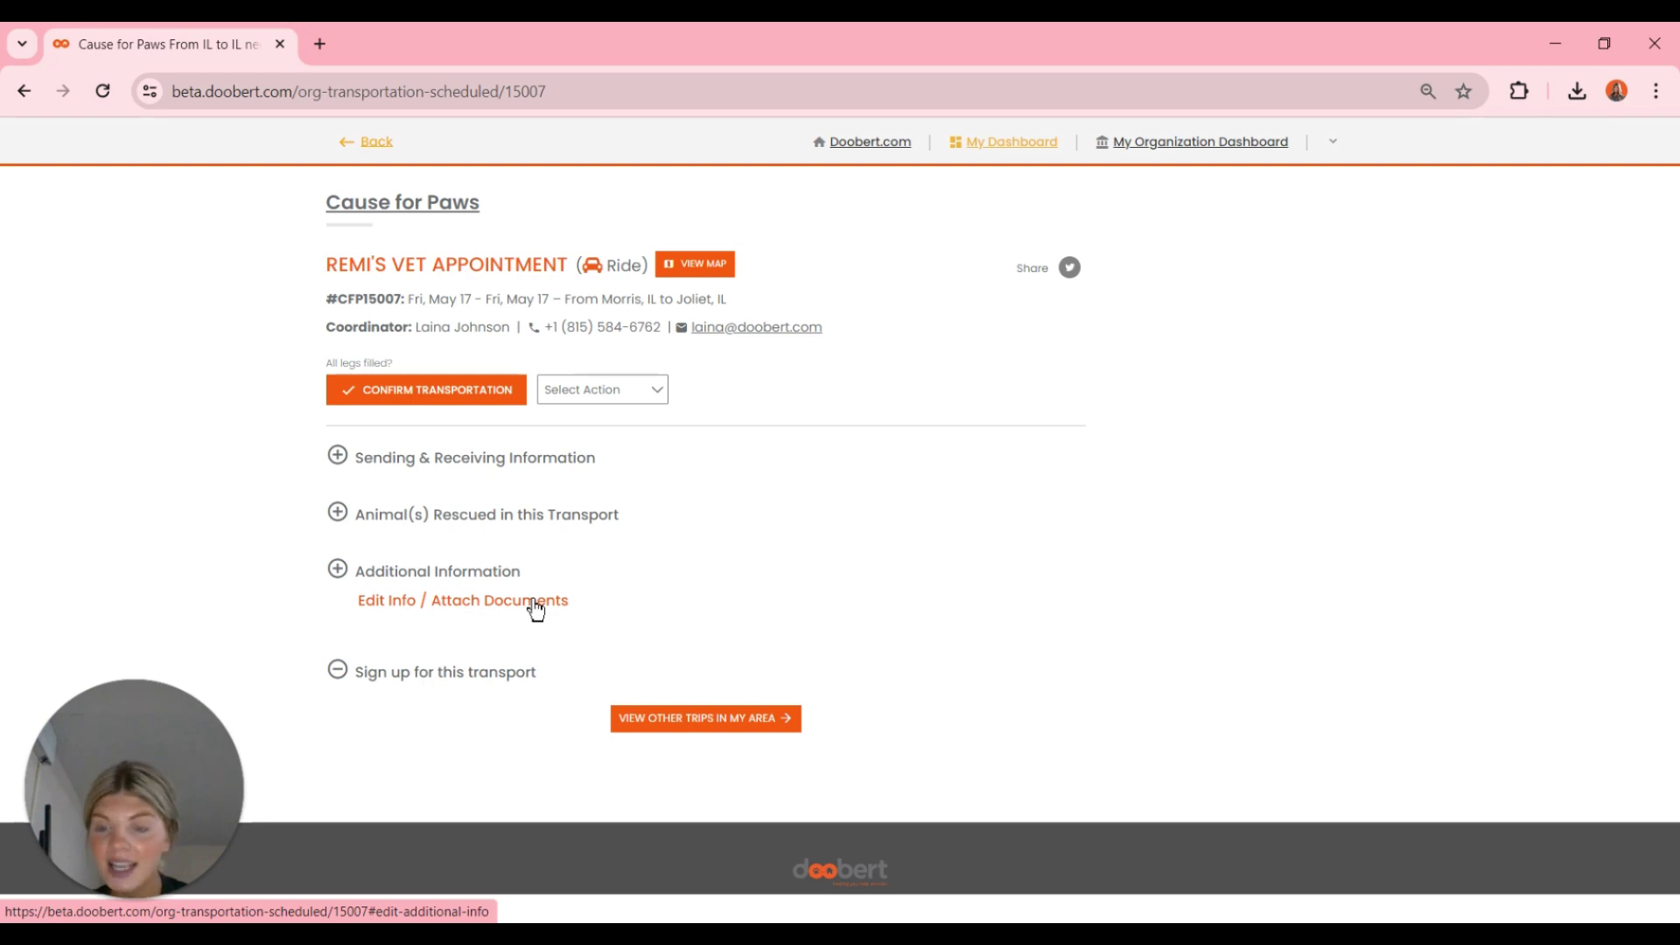
{"action": "left_click", "coordinate": [471, 670]}
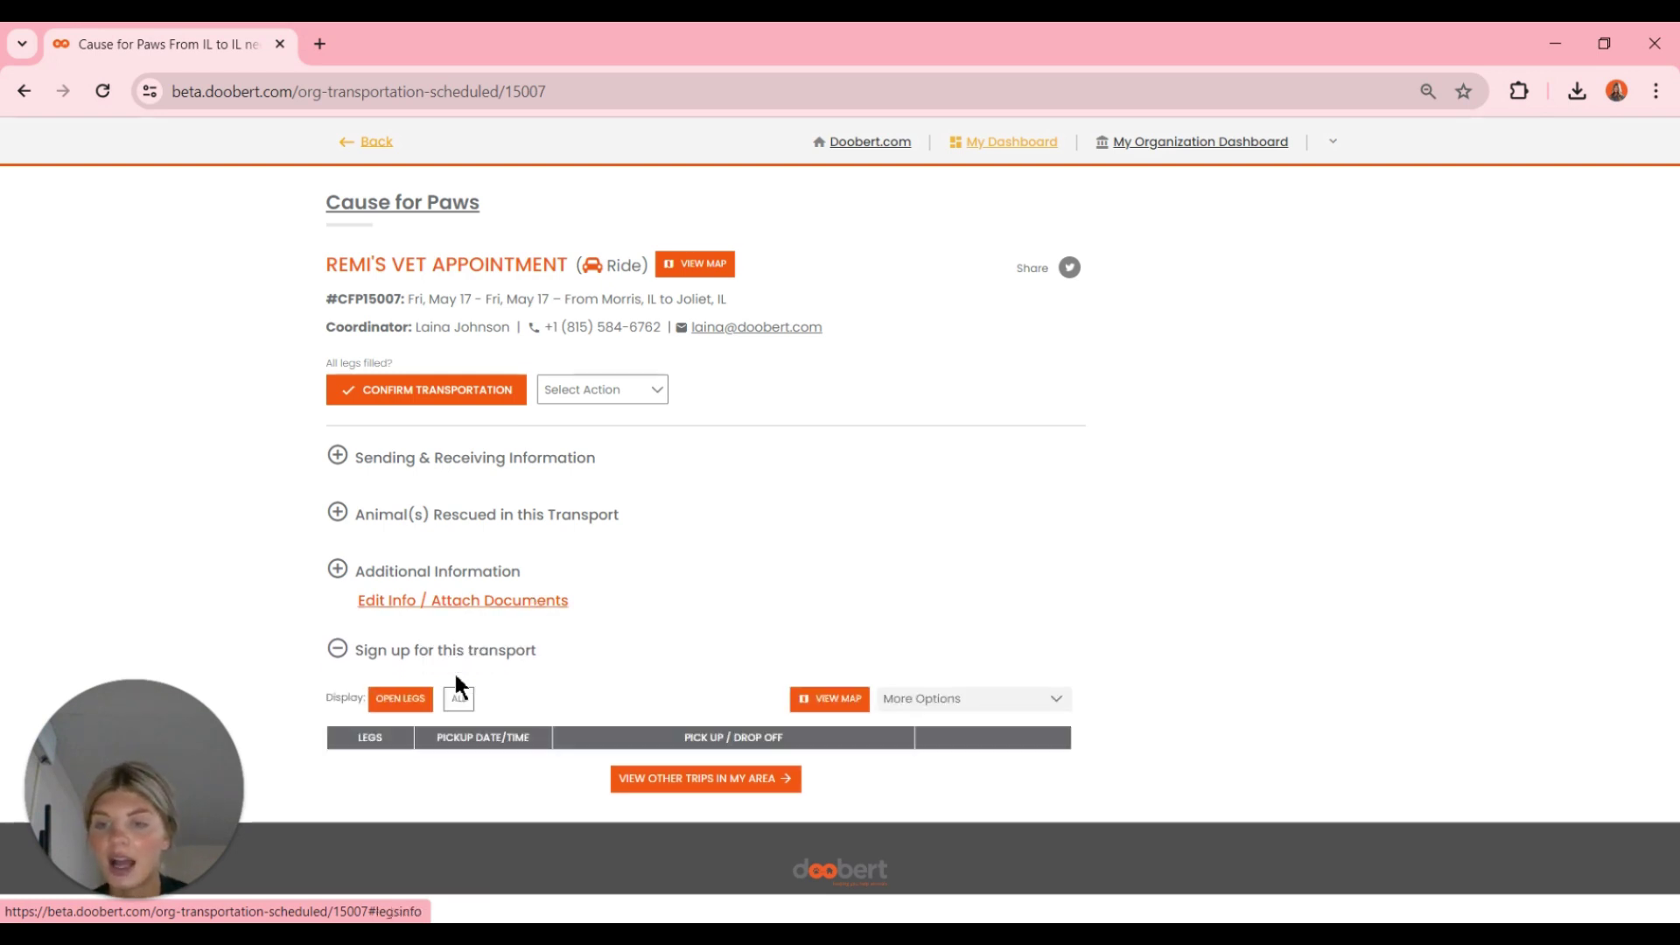
{"action": "scroll", "coordinate": [458, 681], "scroll_direction": "down", "scroll_amount": 1}
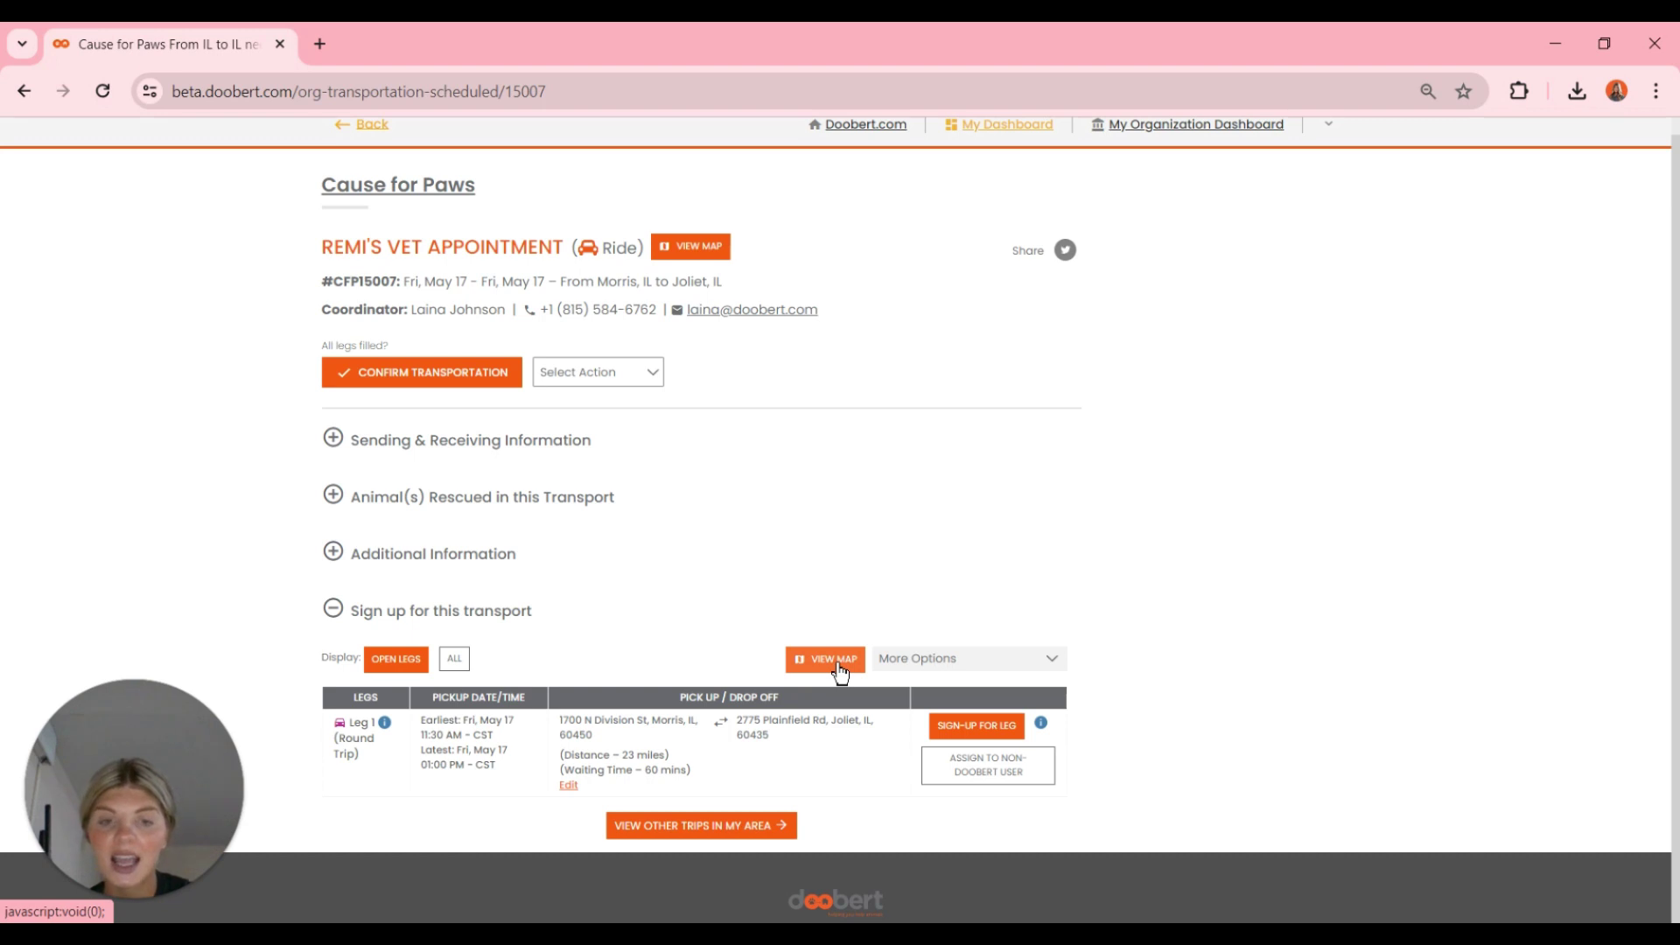
{"action": "left_click", "coordinate": [926, 658]}
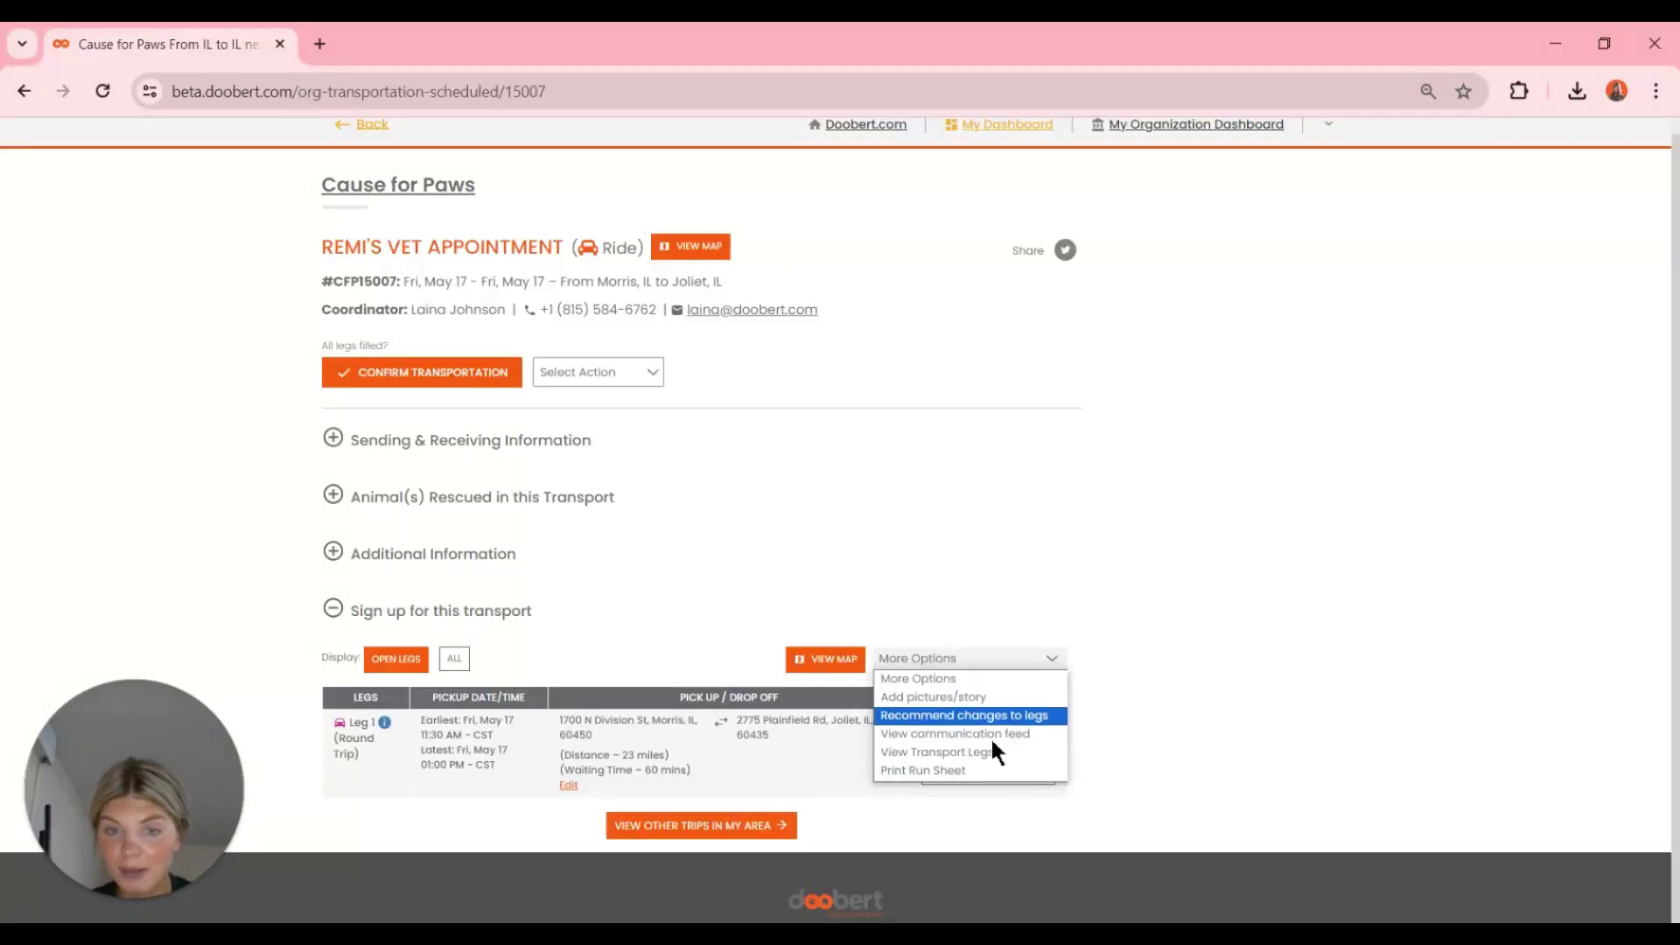
{"action": "left_click", "coordinate": [1144, 667]}
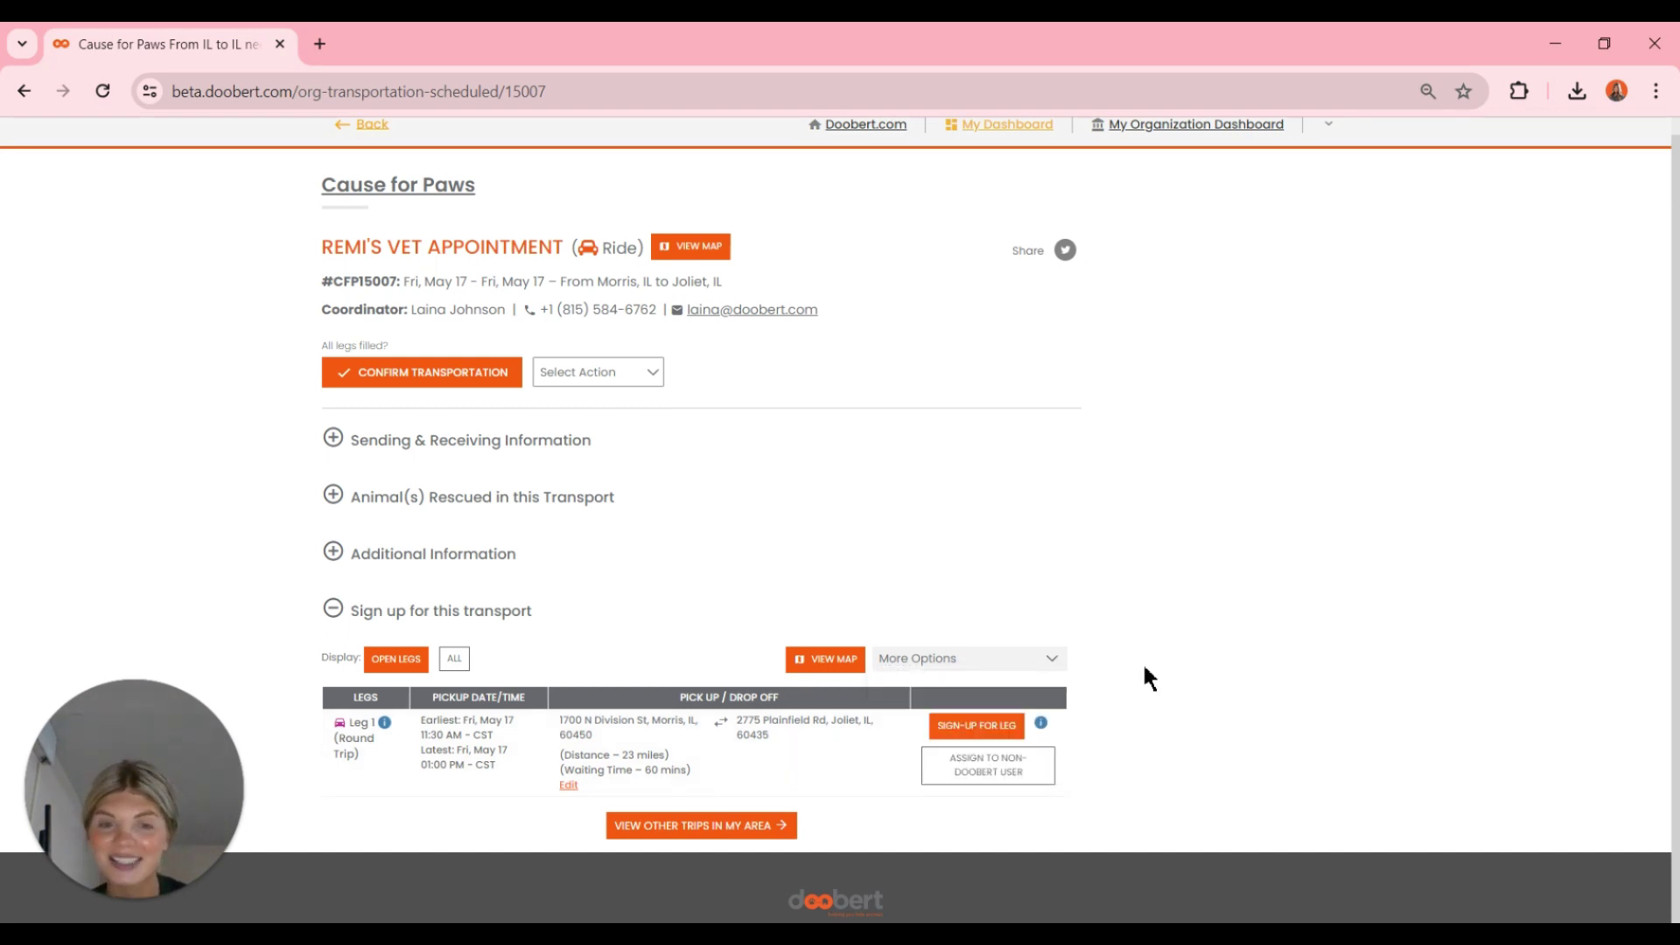
{"action": "left_click", "coordinate": [1043, 661]}
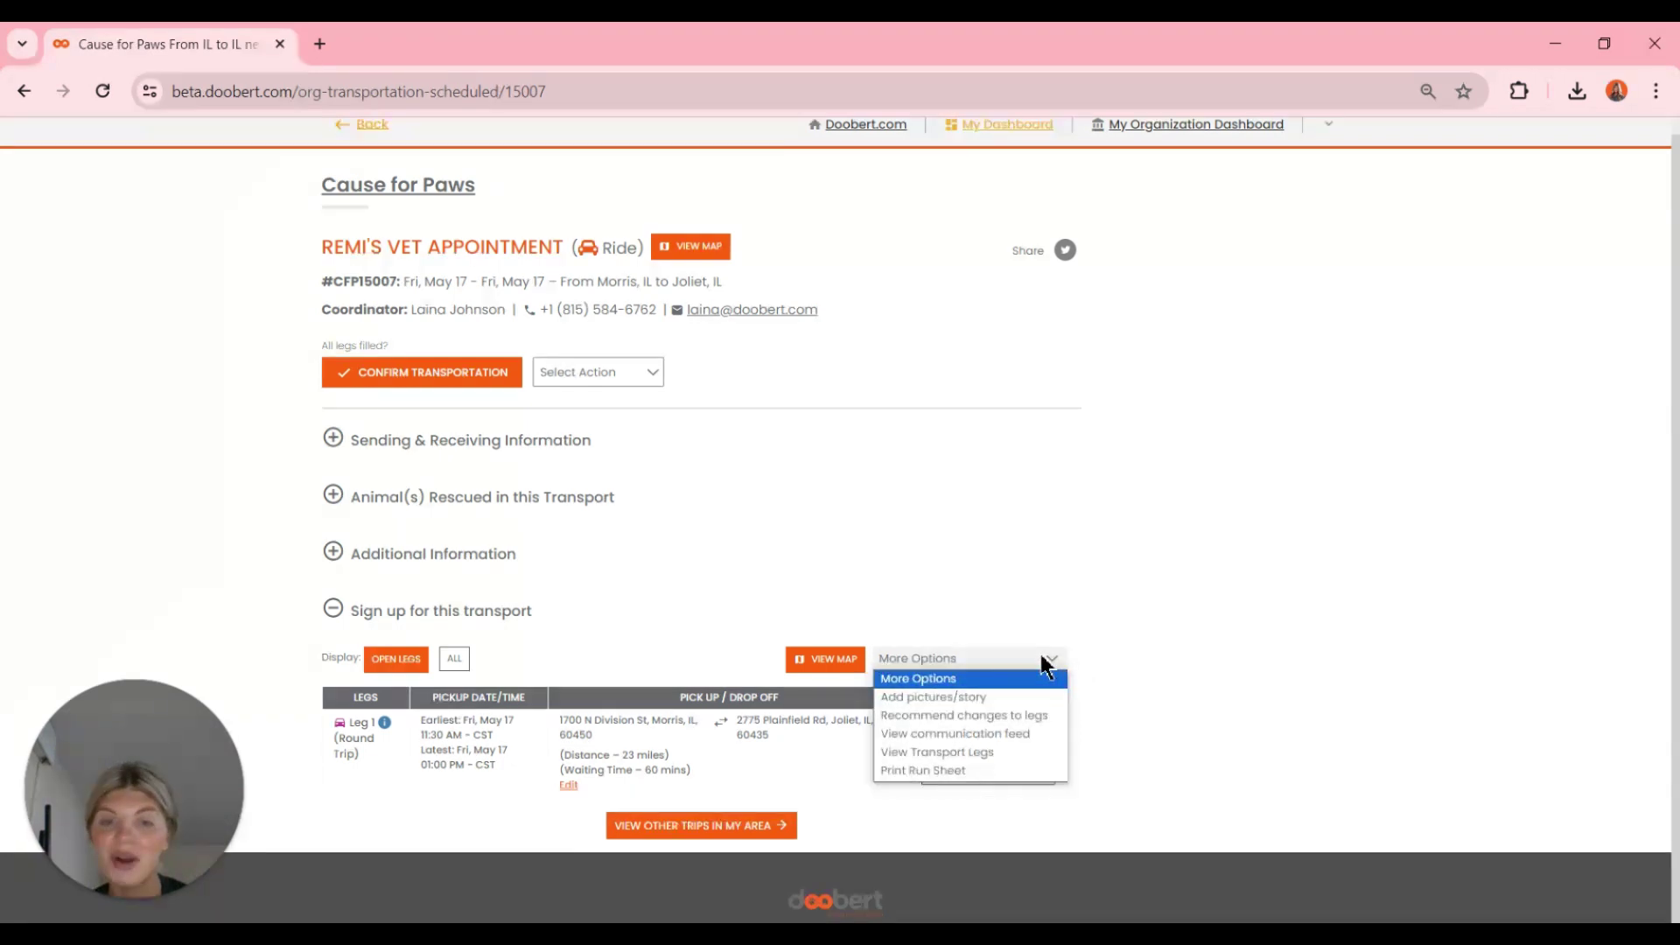
{"action": "left_click", "coordinate": [1029, 654]}
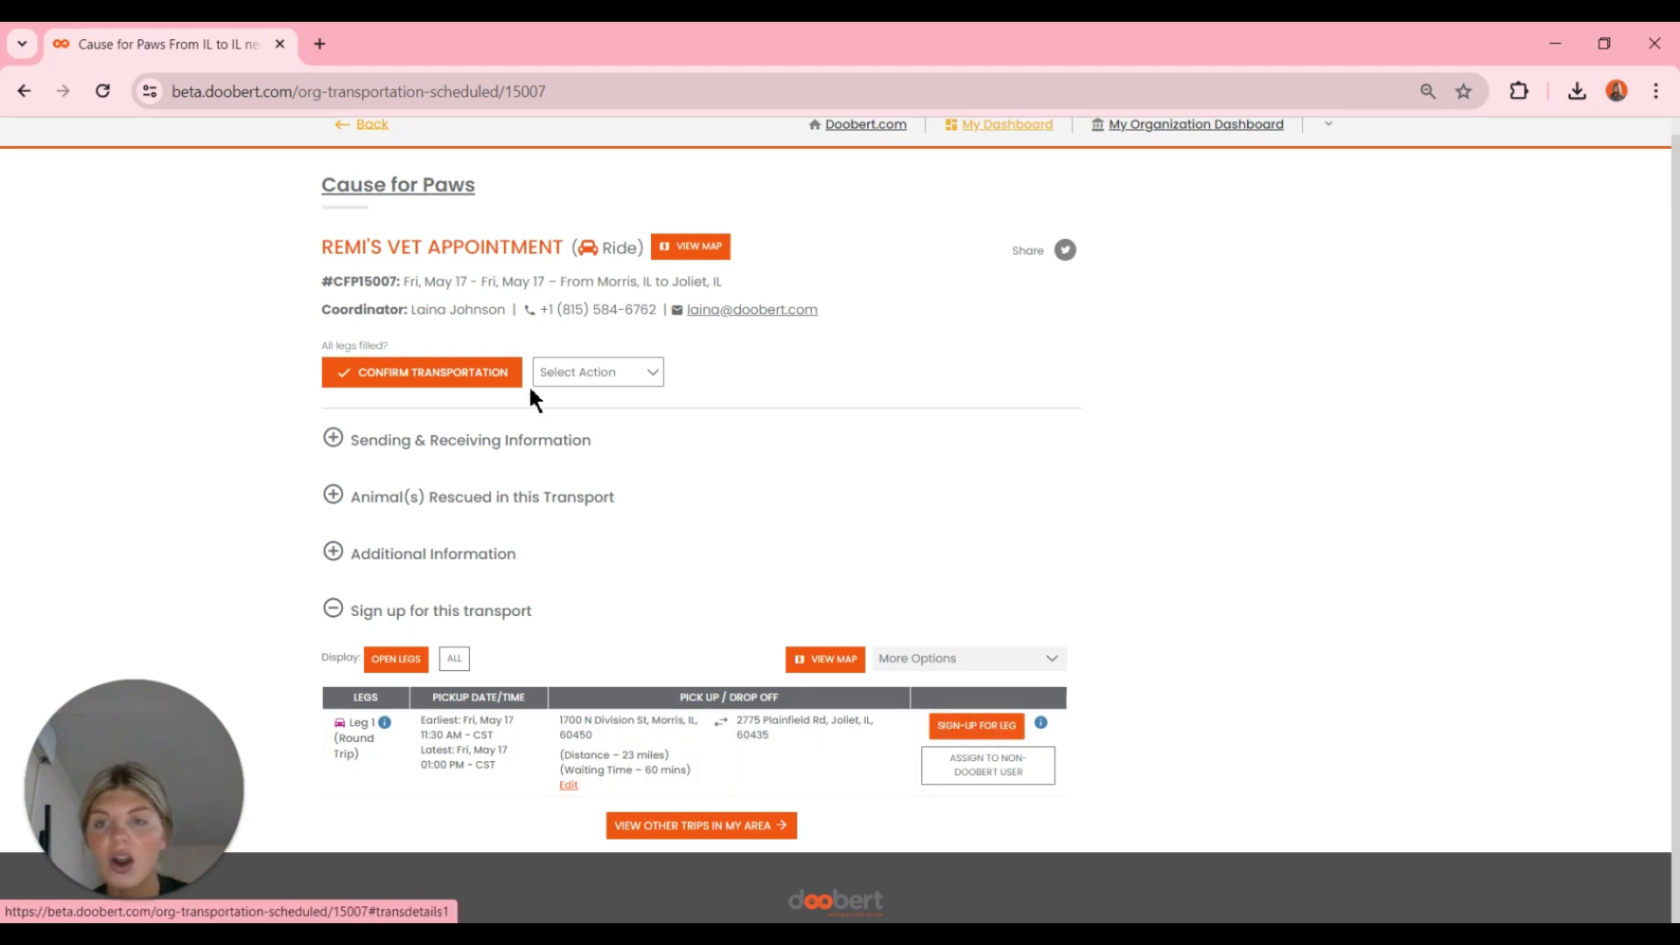
- Confirm the vet ride's transportation and dismiss the thank-you message
{"action": "left_click", "coordinate": [367, 383]}
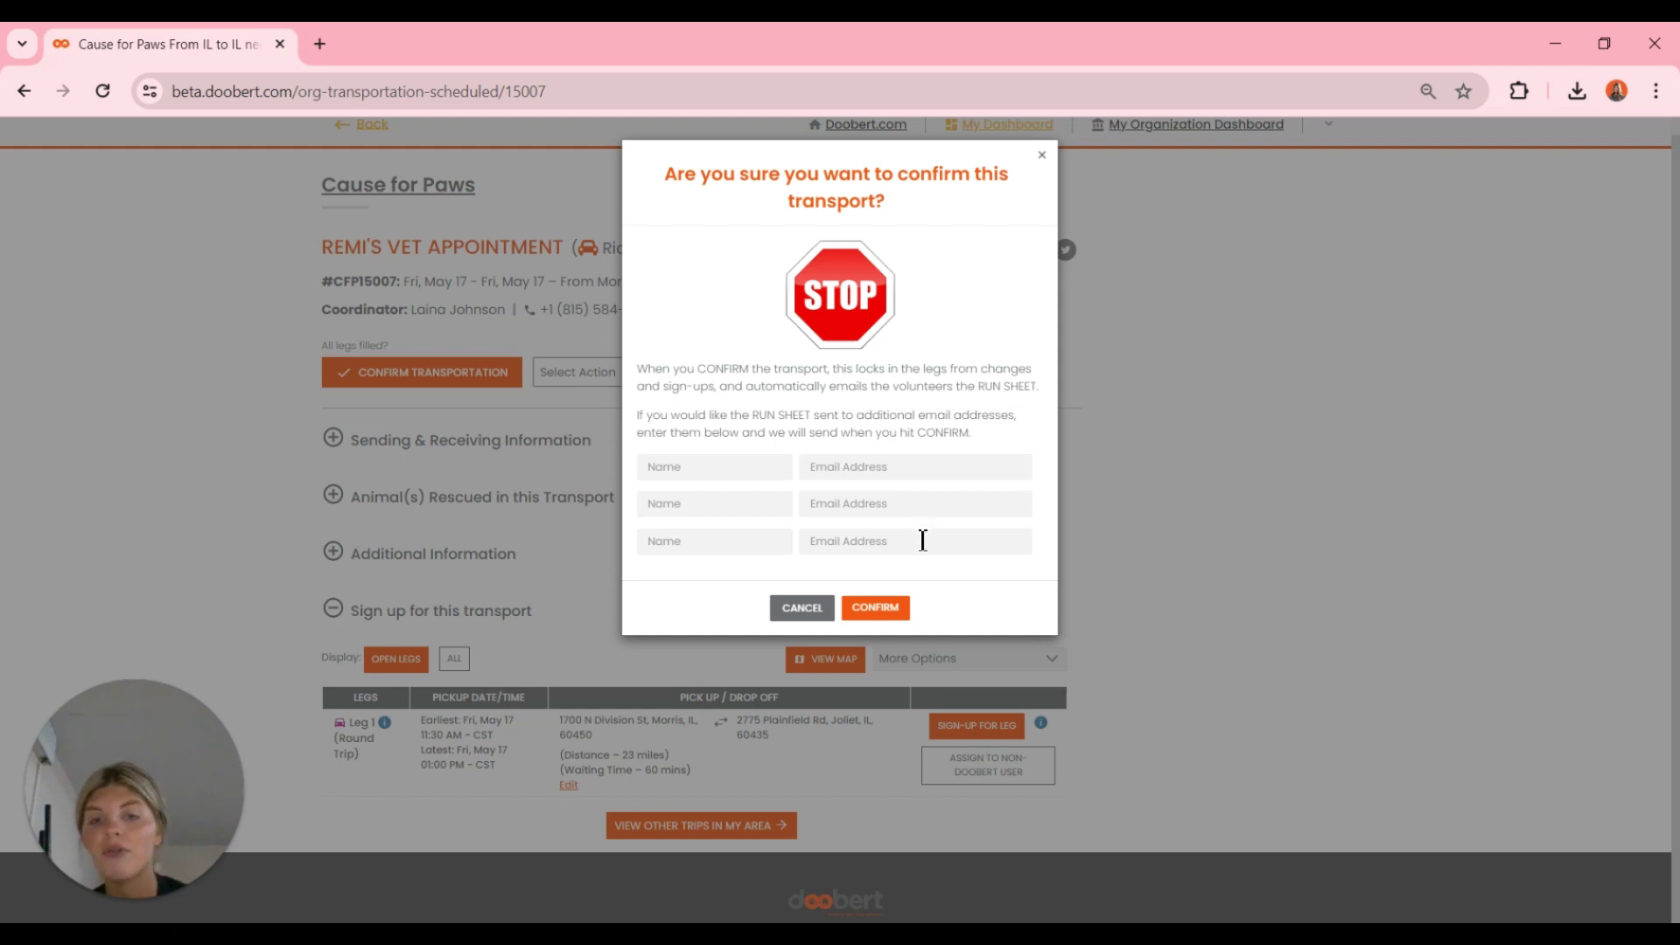
{"action": "left_click", "coordinate": [890, 608]}
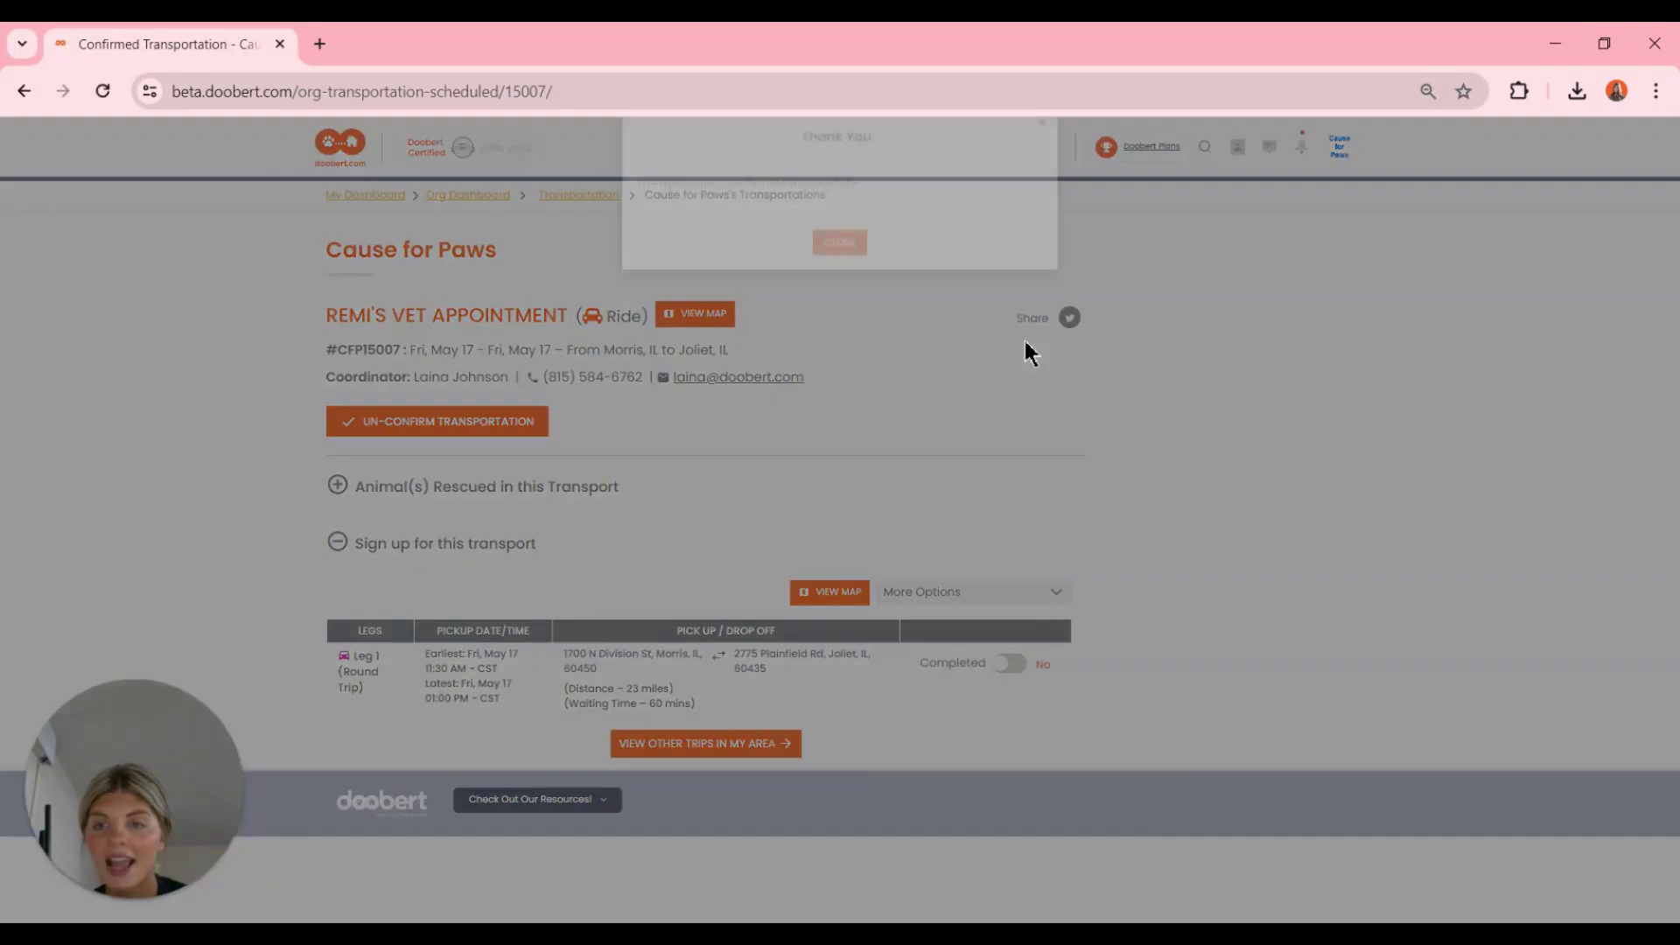
{"action": "left_click", "coordinate": [842, 276]}
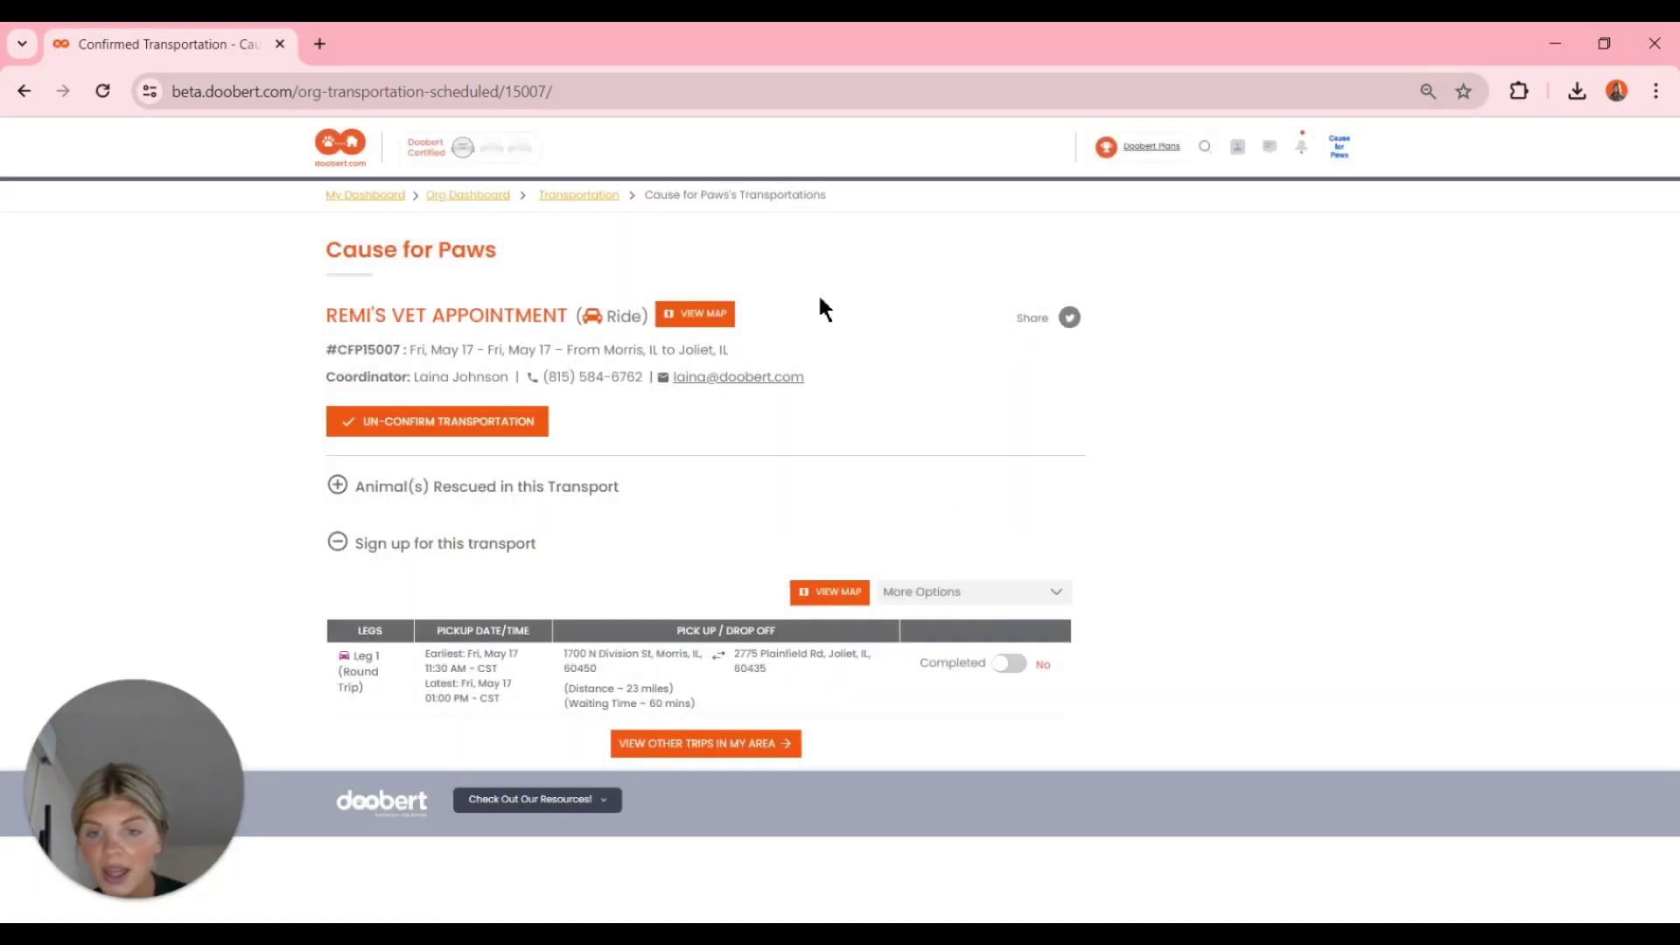
- Mark round-trip Leg 1 as completed, then return to the webinar slides
{"action": "left_click", "coordinate": [1003, 670]}
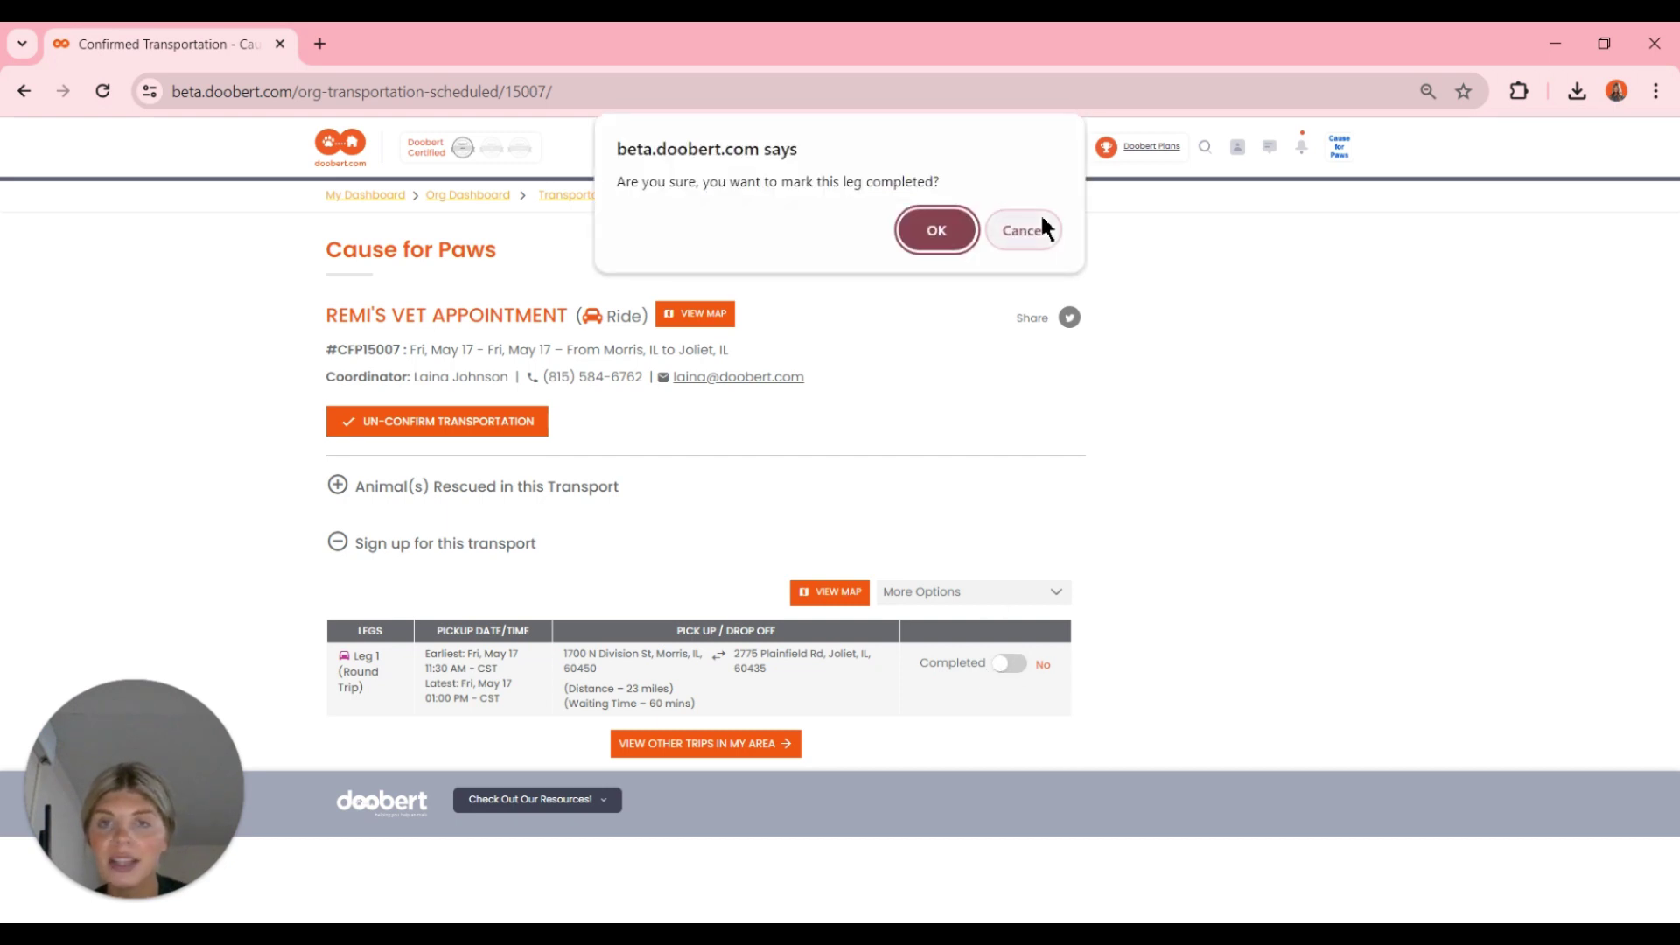
{"action": "left_click", "coordinate": [947, 234]}
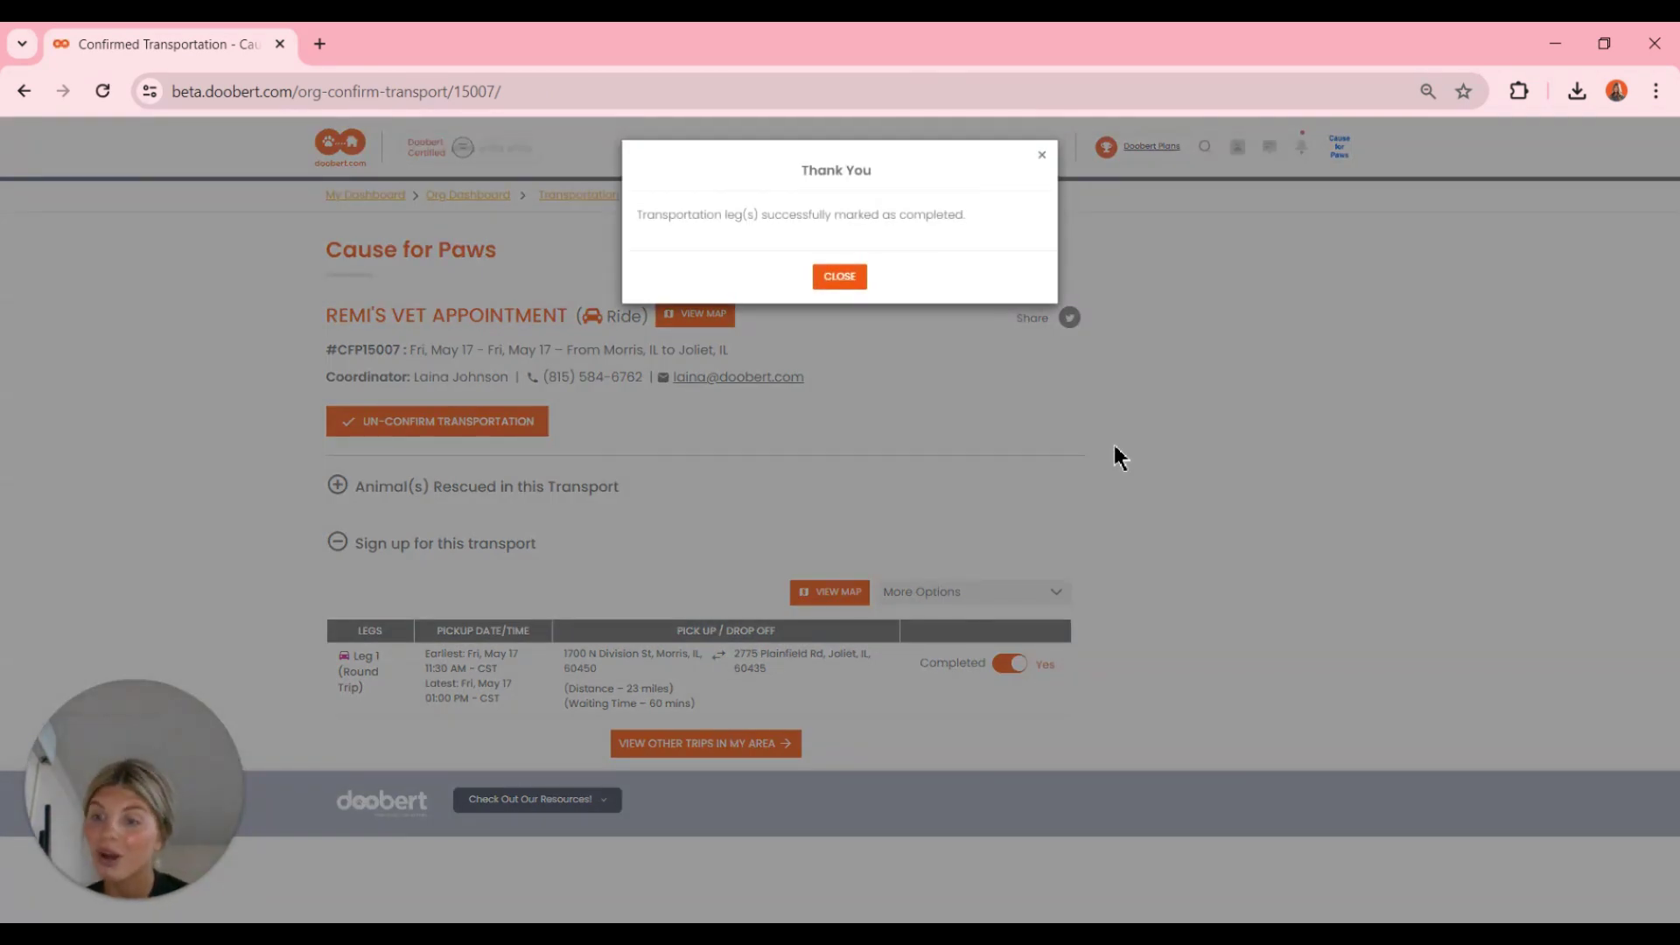
{"action": "left_click", "coordinate": [827, 277]}
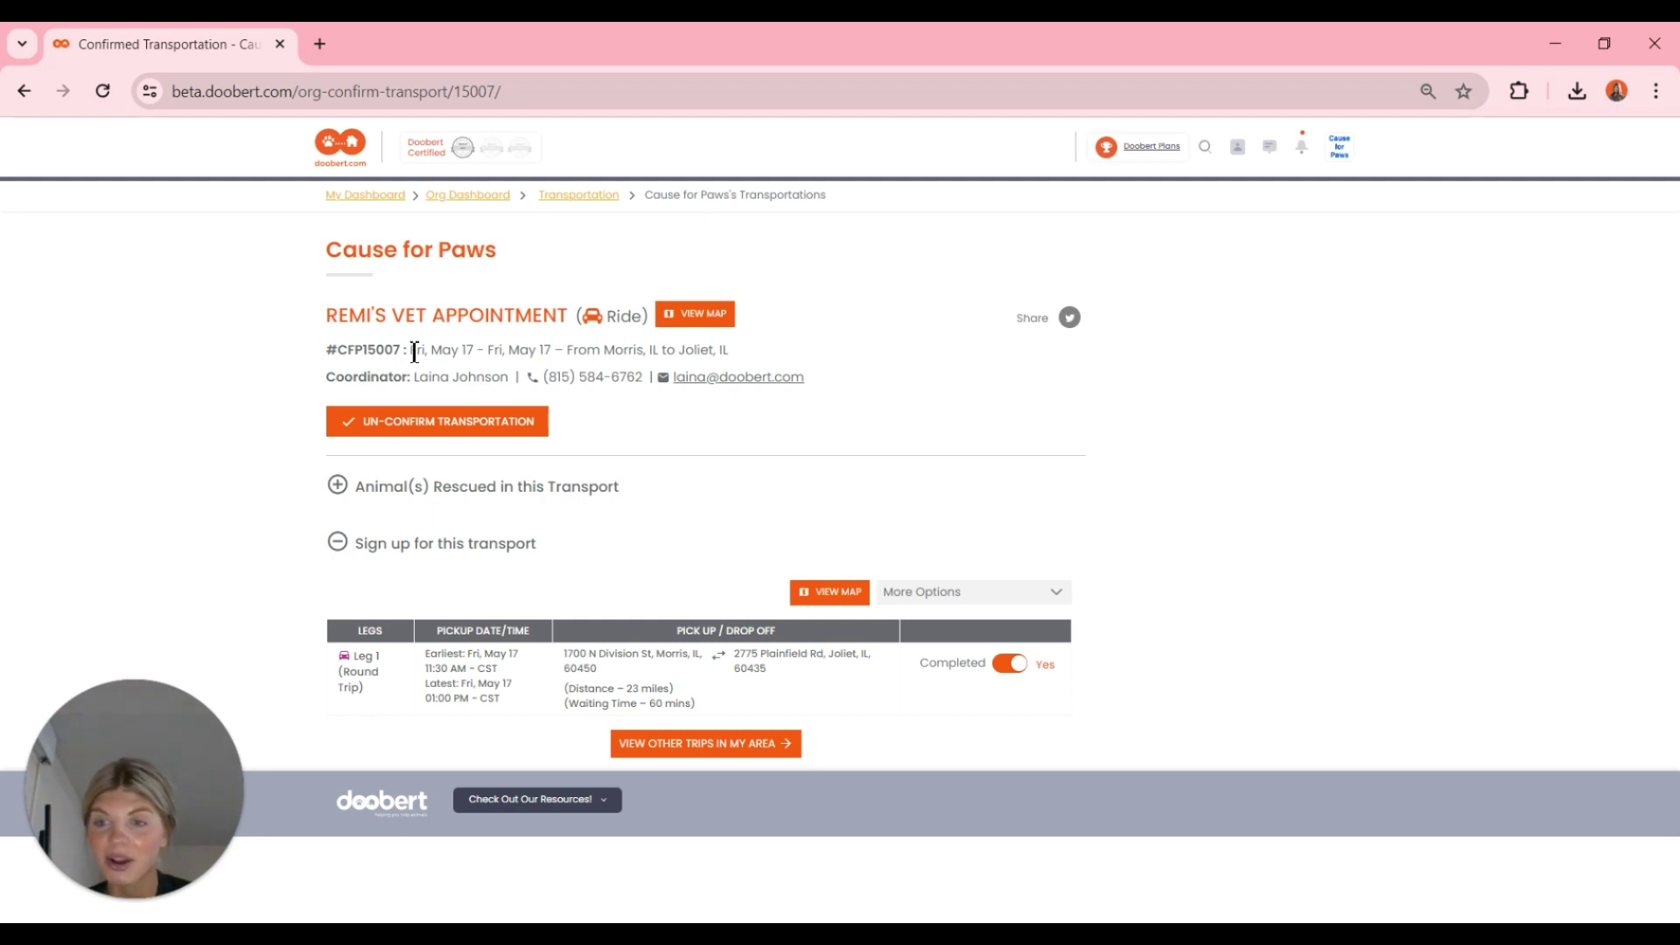
{"action": "key", "text": "alt+Tab"}
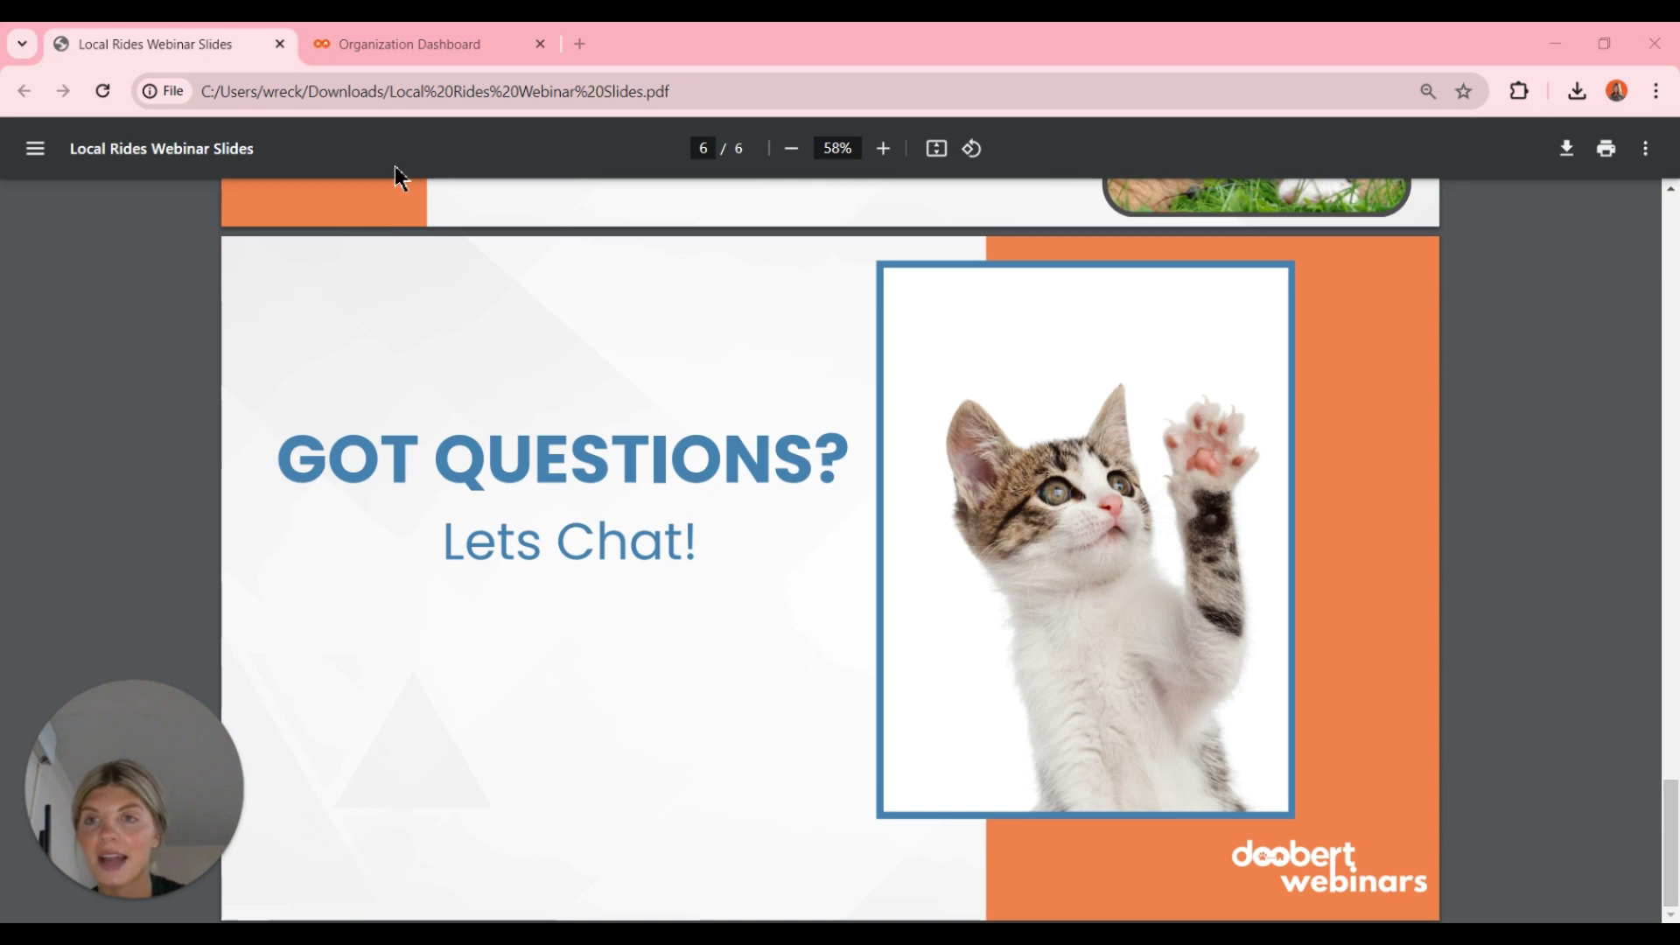
- Open the organization's Transport Dashboard and browse its list of rides
{"action": "left_click", "coordinate": [405, 42]}
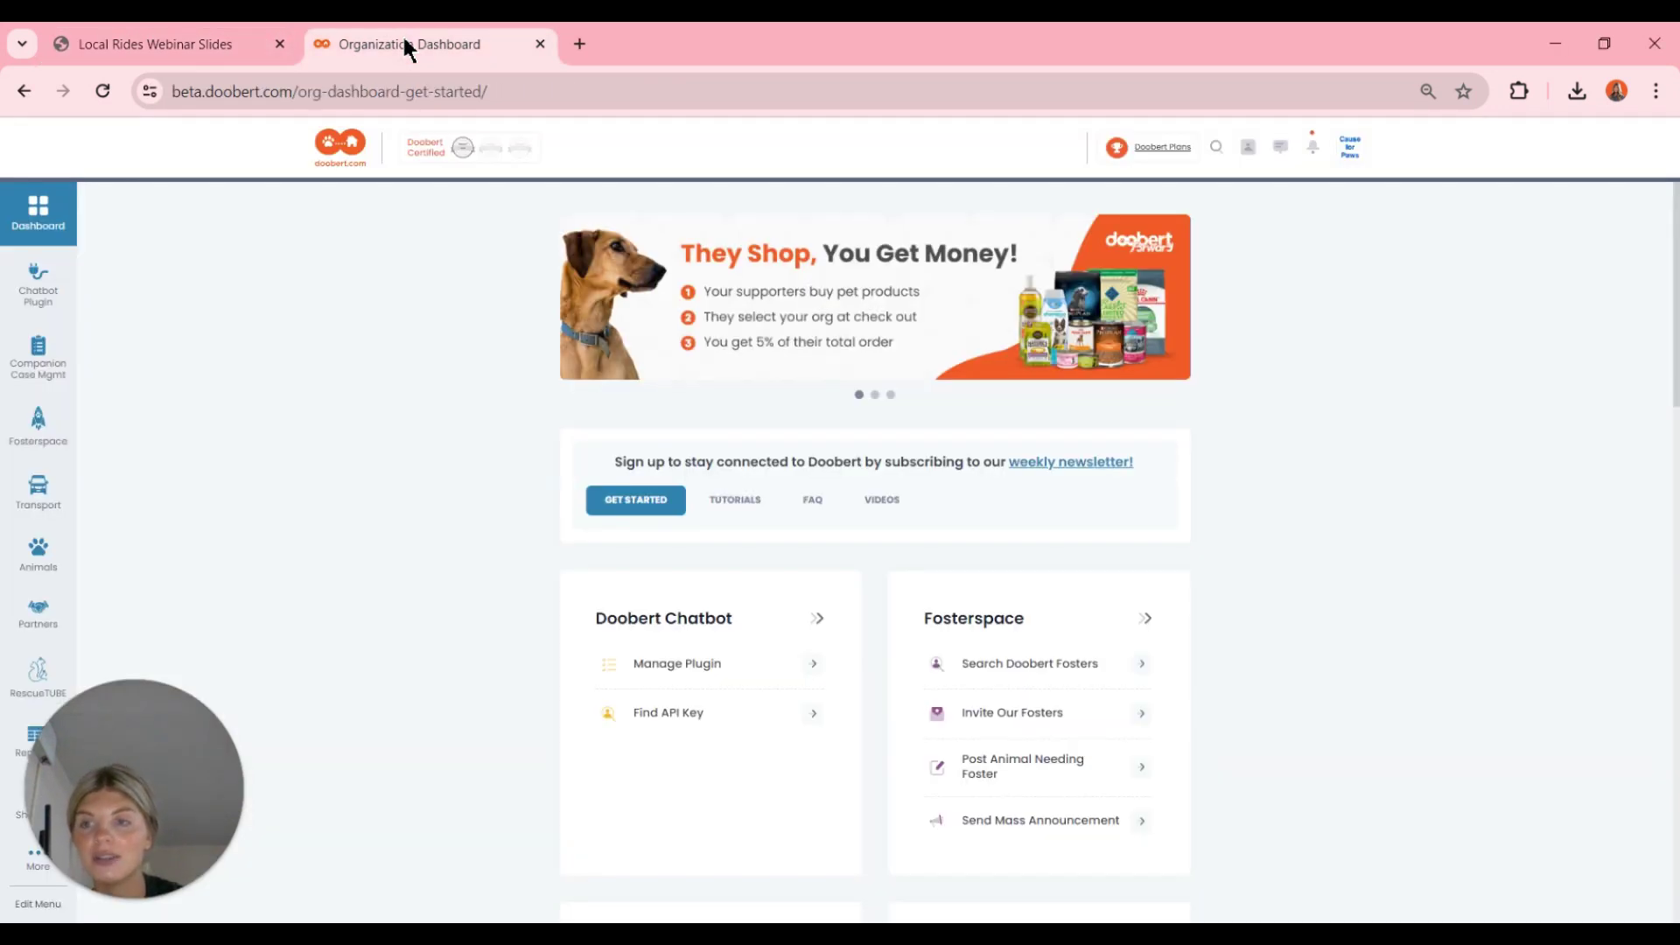
{"action": "left_click", "coordinate": [48, 494]}
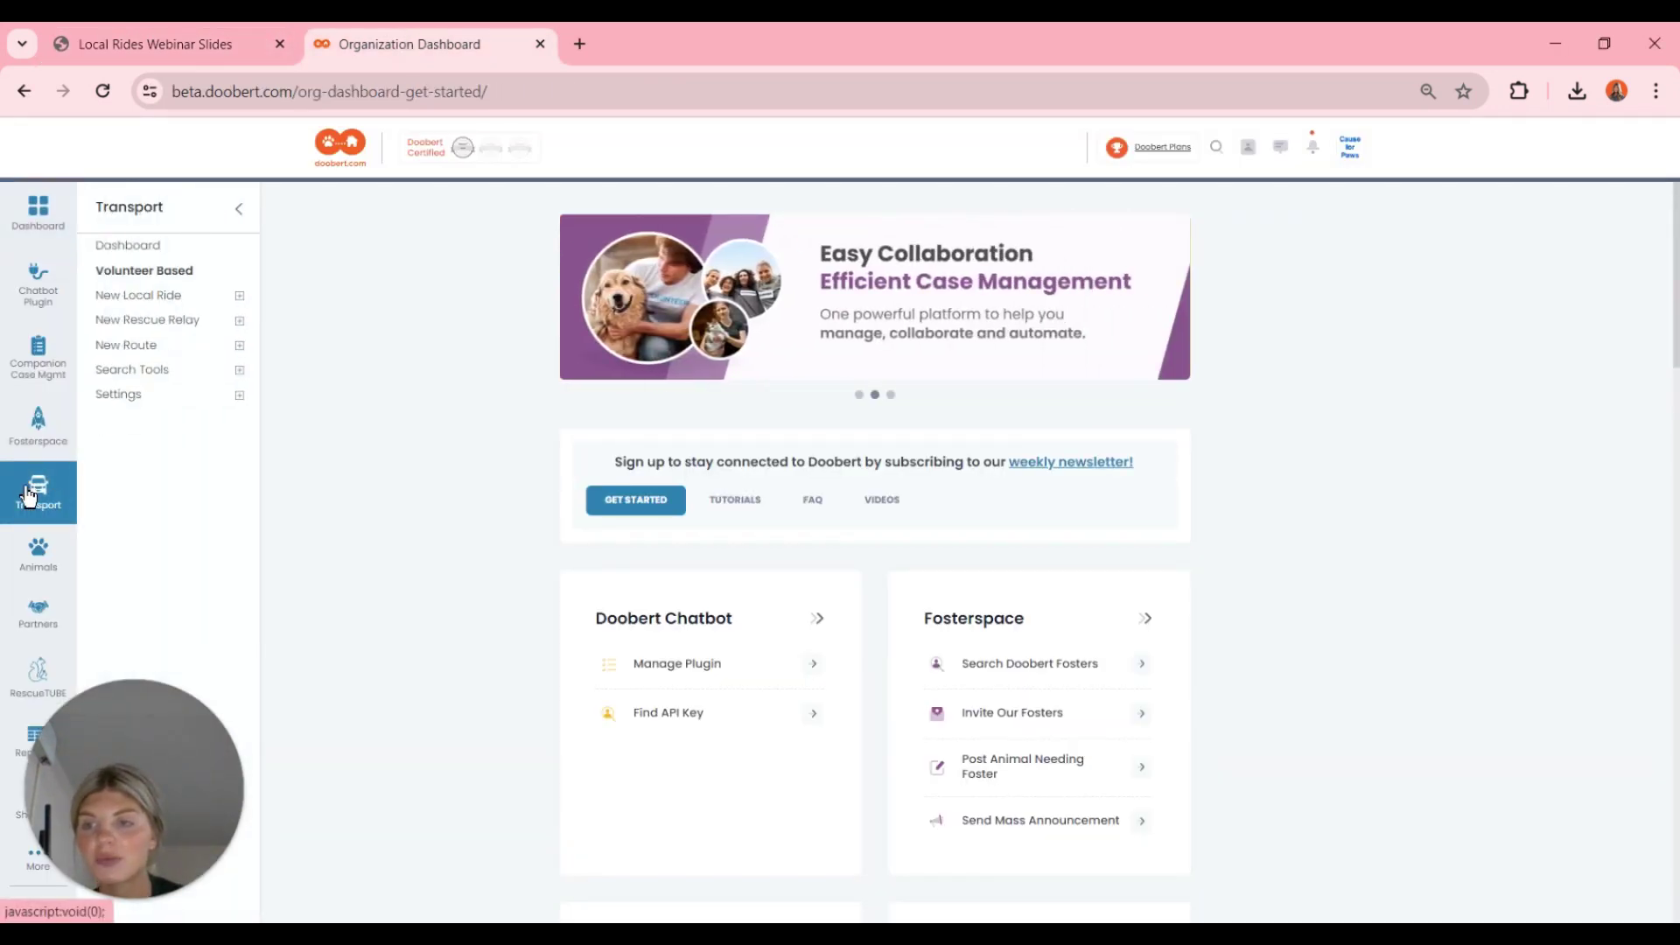
{"action": "left_click", "coordinate": [121, 257]}
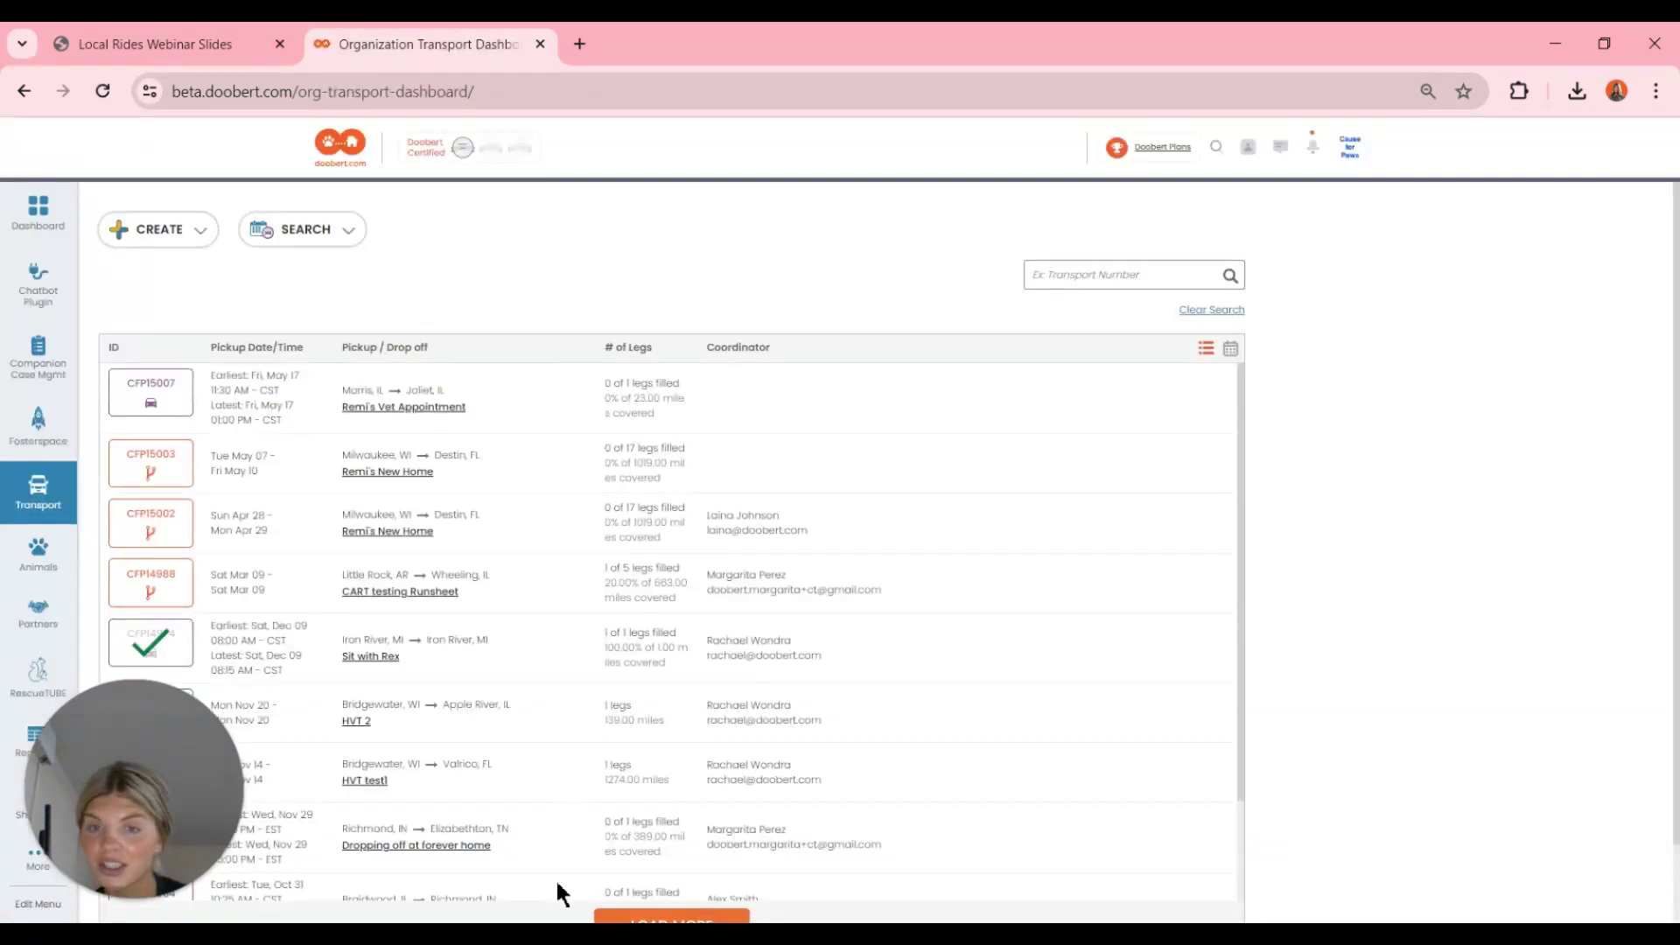
{"action": "scroll", "coordinate": [678, 699], "scroll_direction": "down", "scroll_amount": 1}
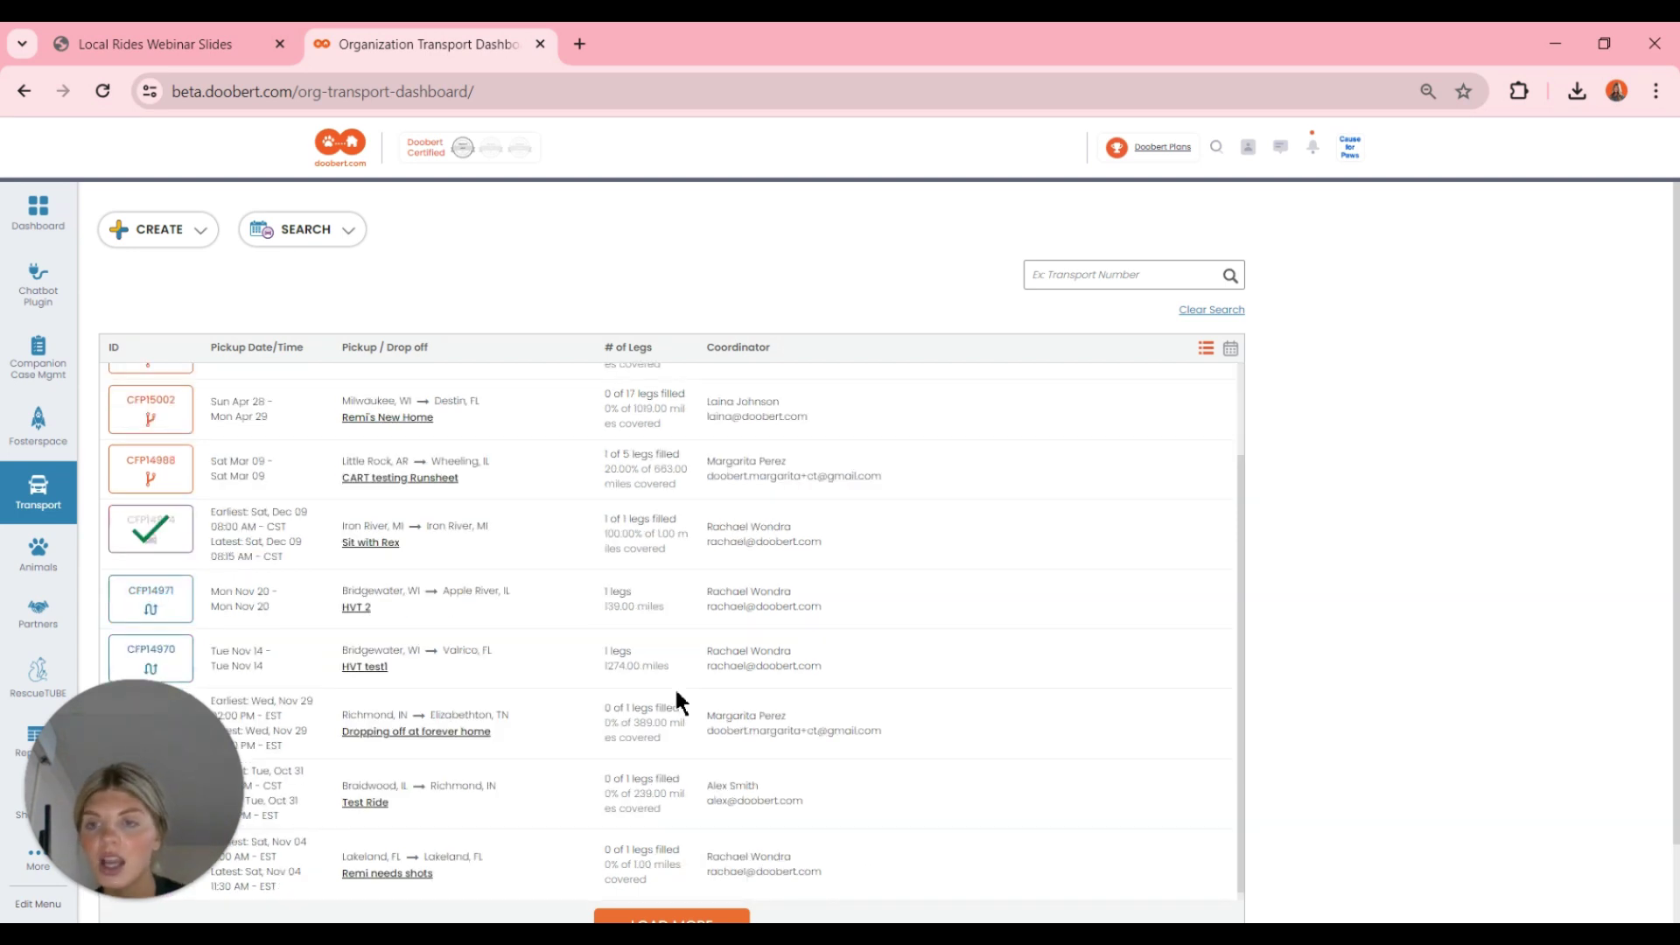
{"action": "scroll", "coordinate": [660, 806], "scroll_direction": "up", "scroll_amount": 1}
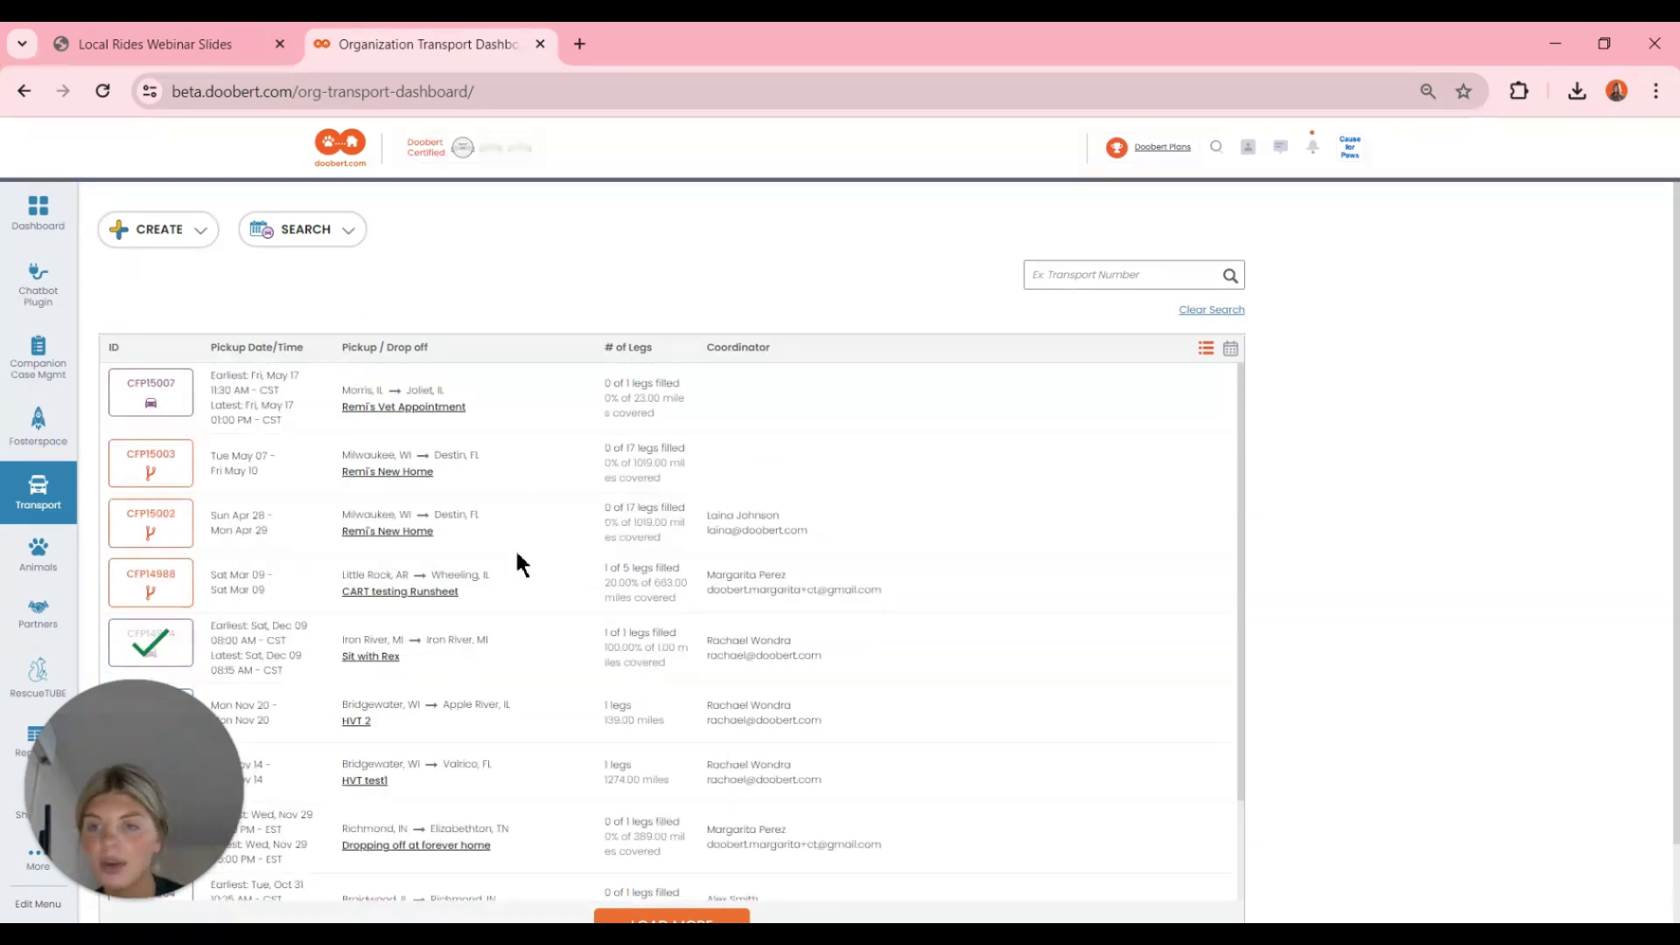
{"action": "scroll", "coordinate": [561, 647], "scroll_direction": "down", "scroll_amount": 1}
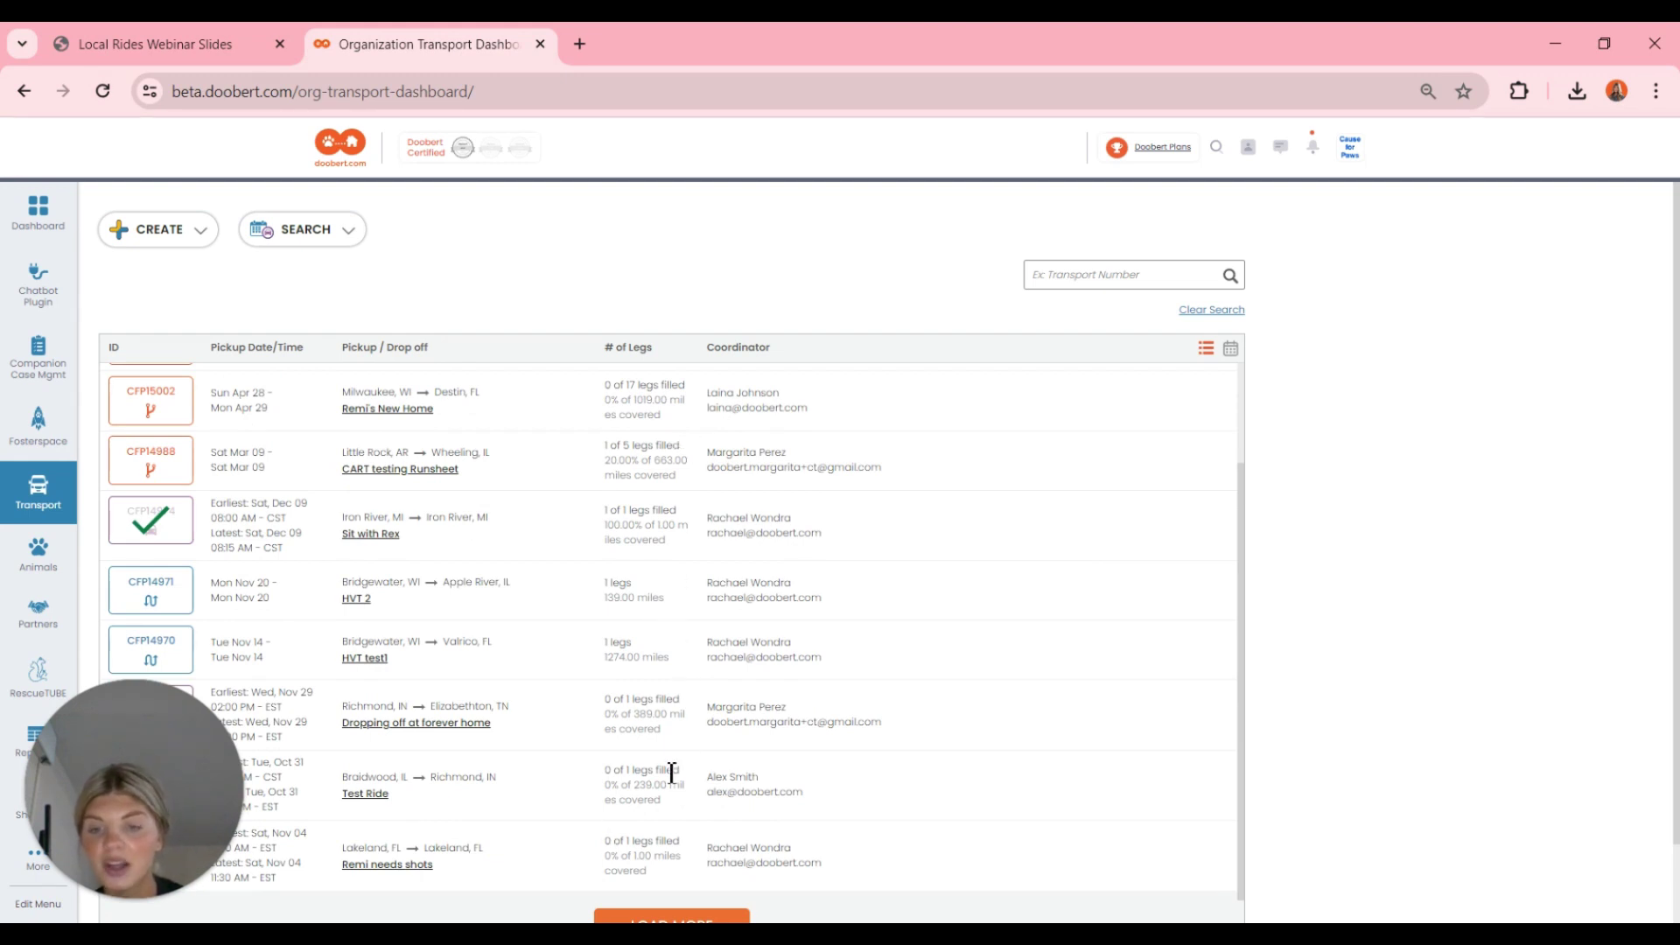
{"action": "scroll", "coordinate": [1302, 751], "scroll_direction": "down", "scroll_amount": 1}
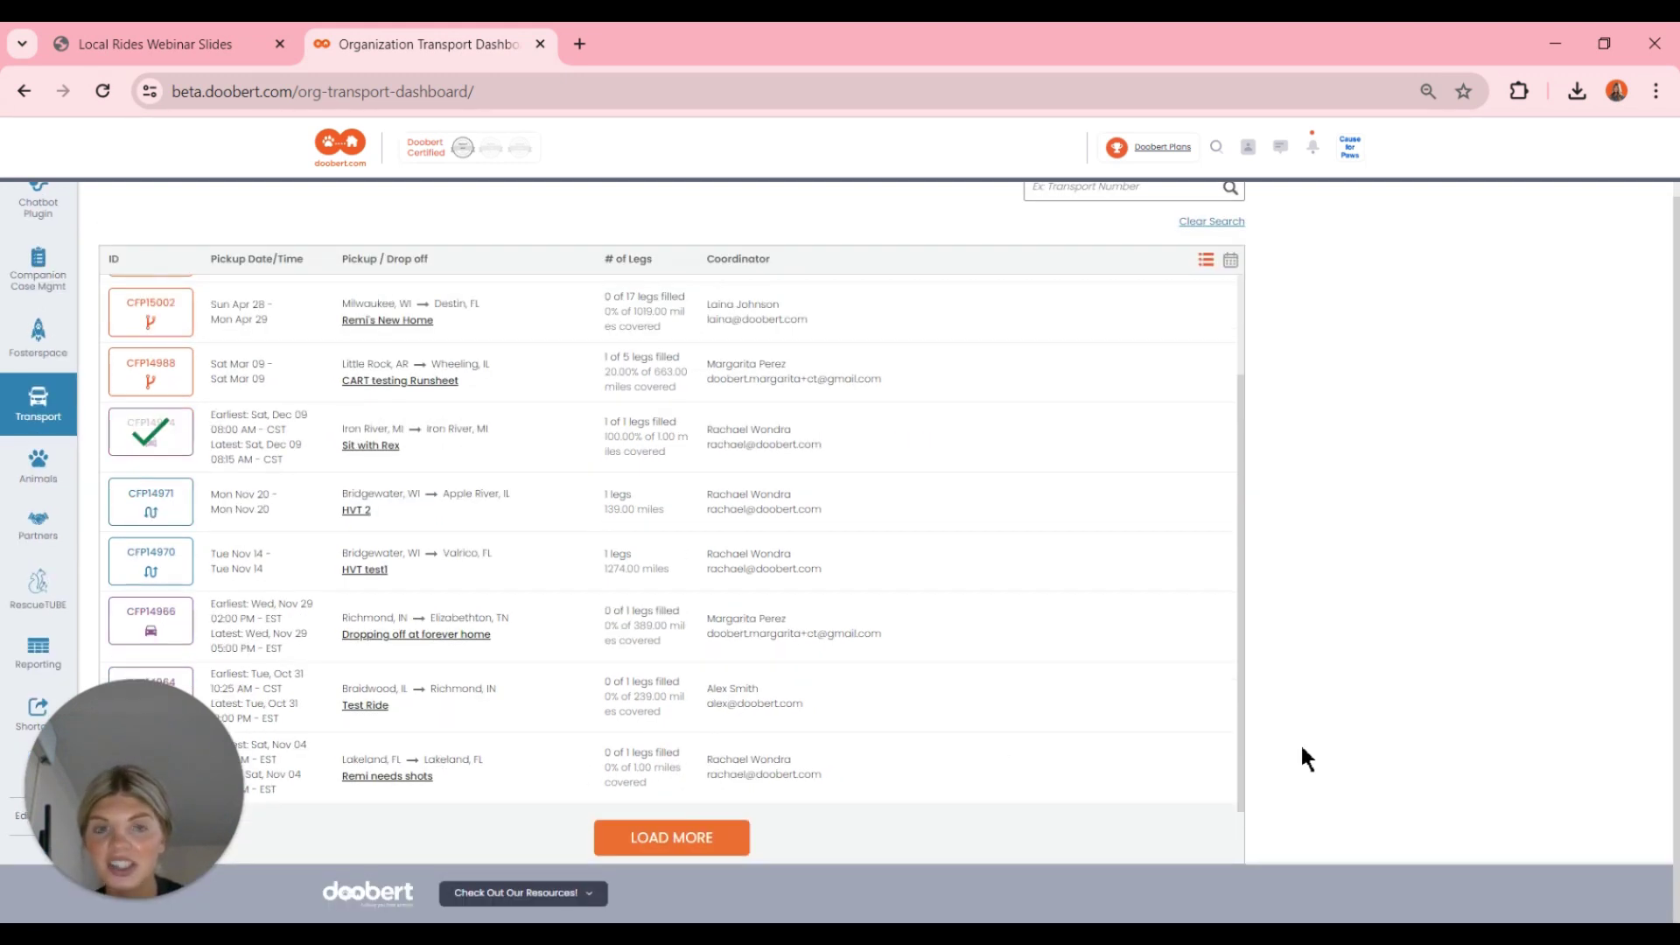
{"action": "scroll", "coordinate": [1302, 751], "scroll_direction": "up", "scroll_amount": 1}
- Explore the transport number search and the CREATE and SEARCH menus
{"action": "left_click", "coordinate": [1129, 276]}
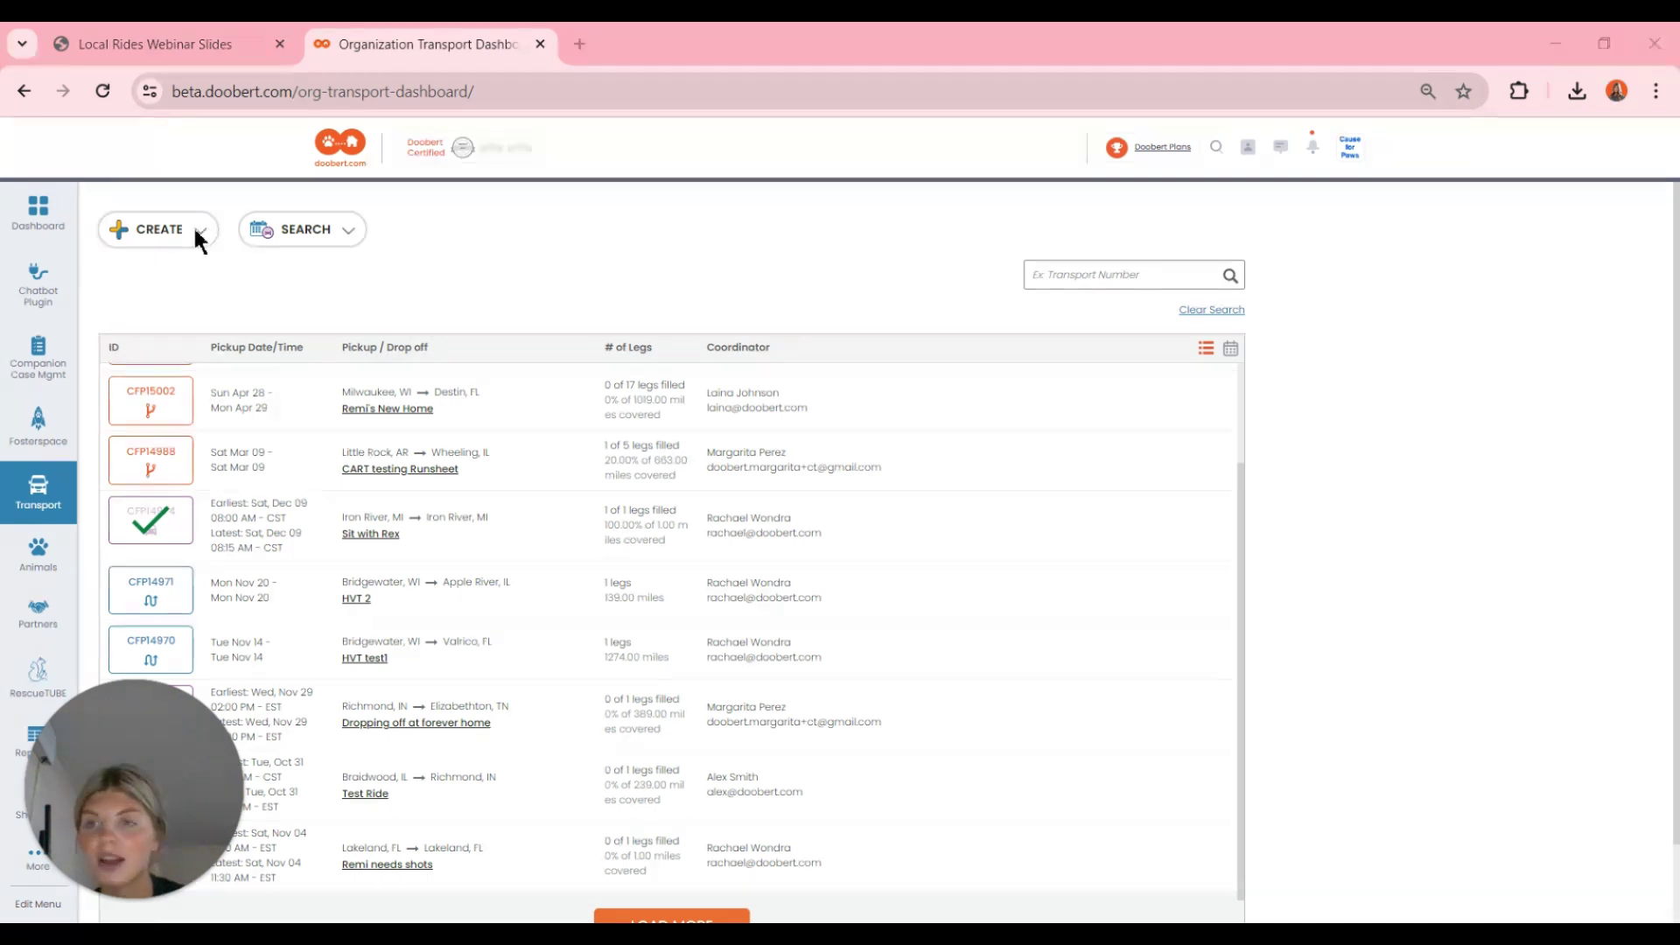
{"action": "left_click", "coordinate": [149, 229]}
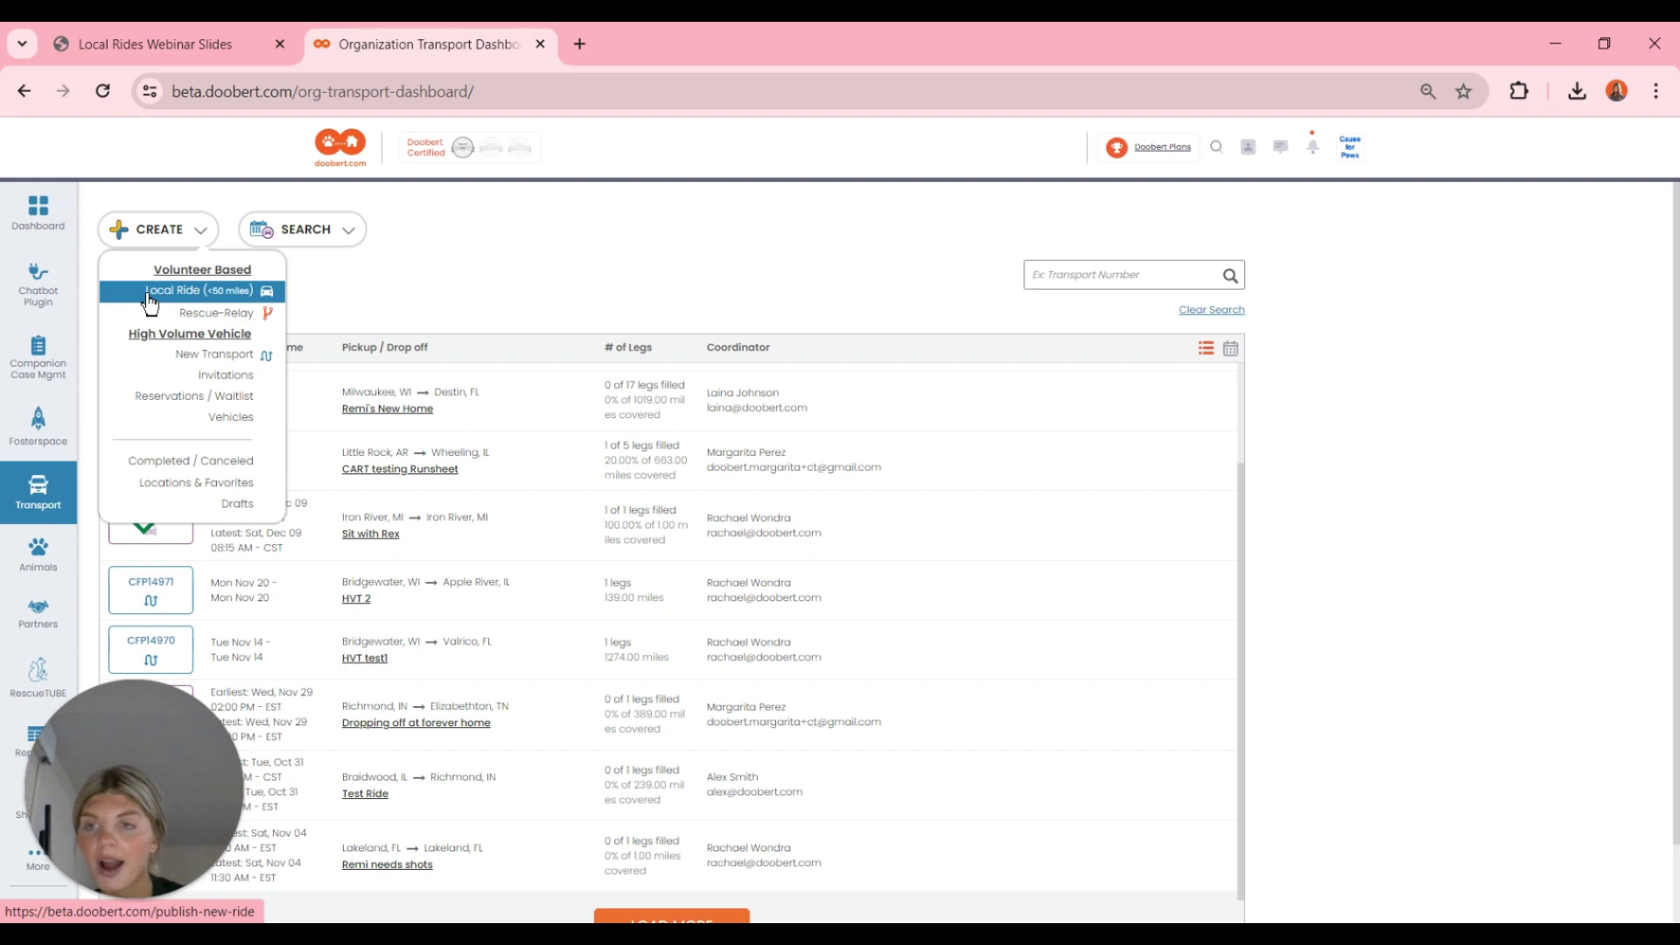
{"action": "left_click", "coordinate": [325, 235]}
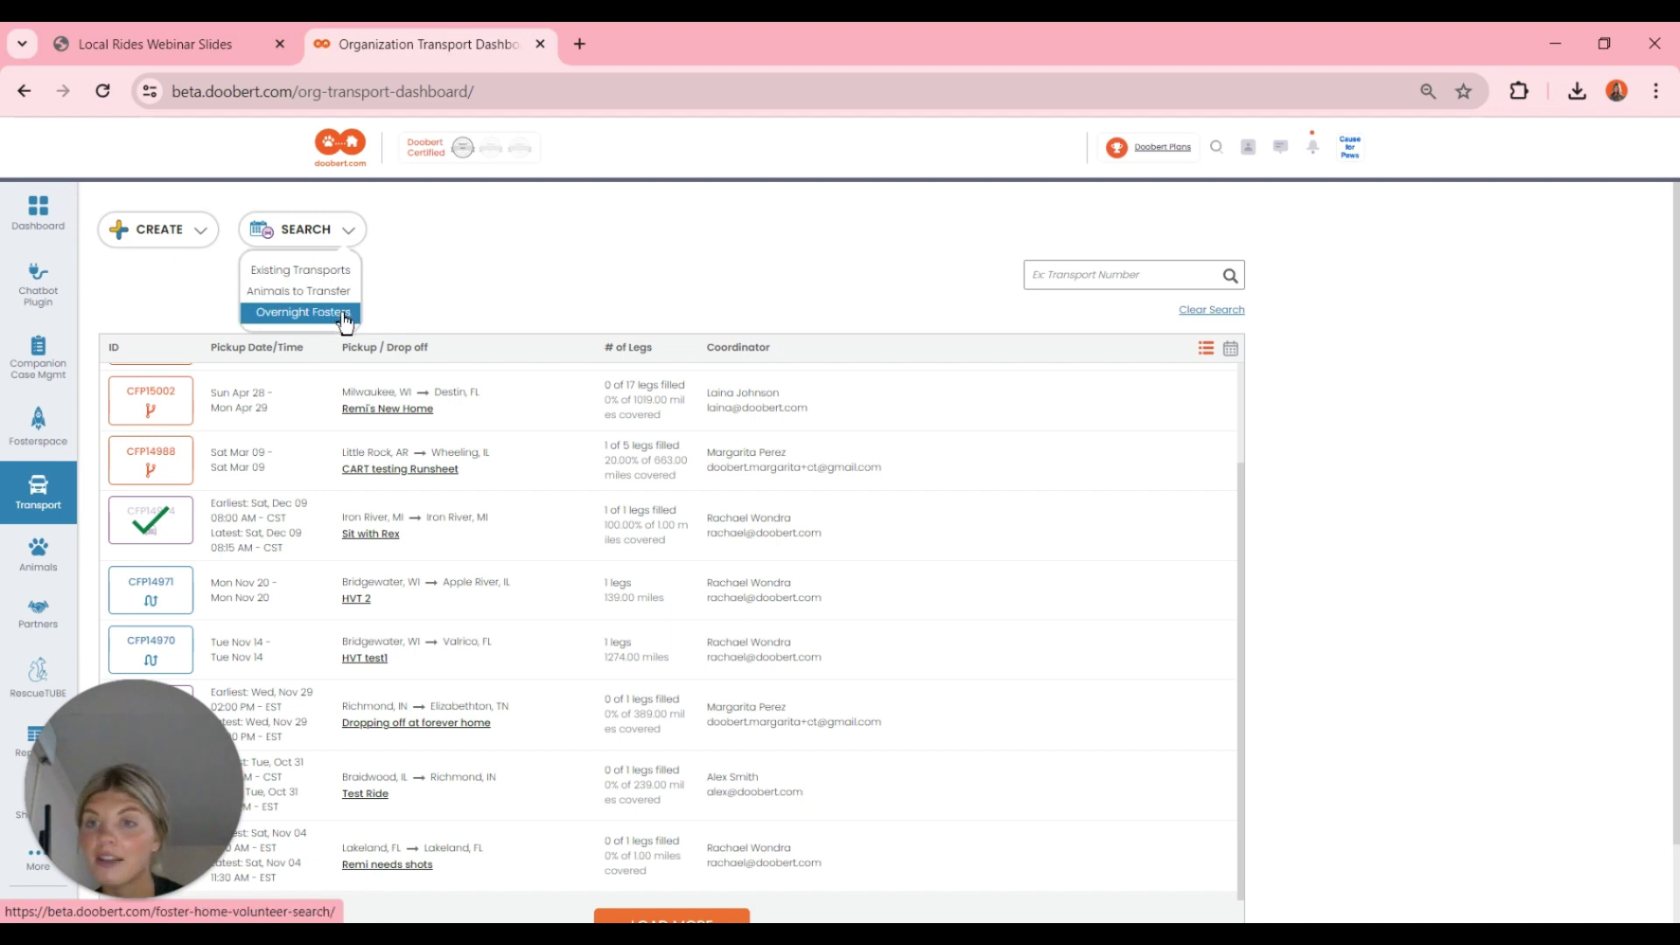
{"action": "left_click", "coordinate": [471, 254]}
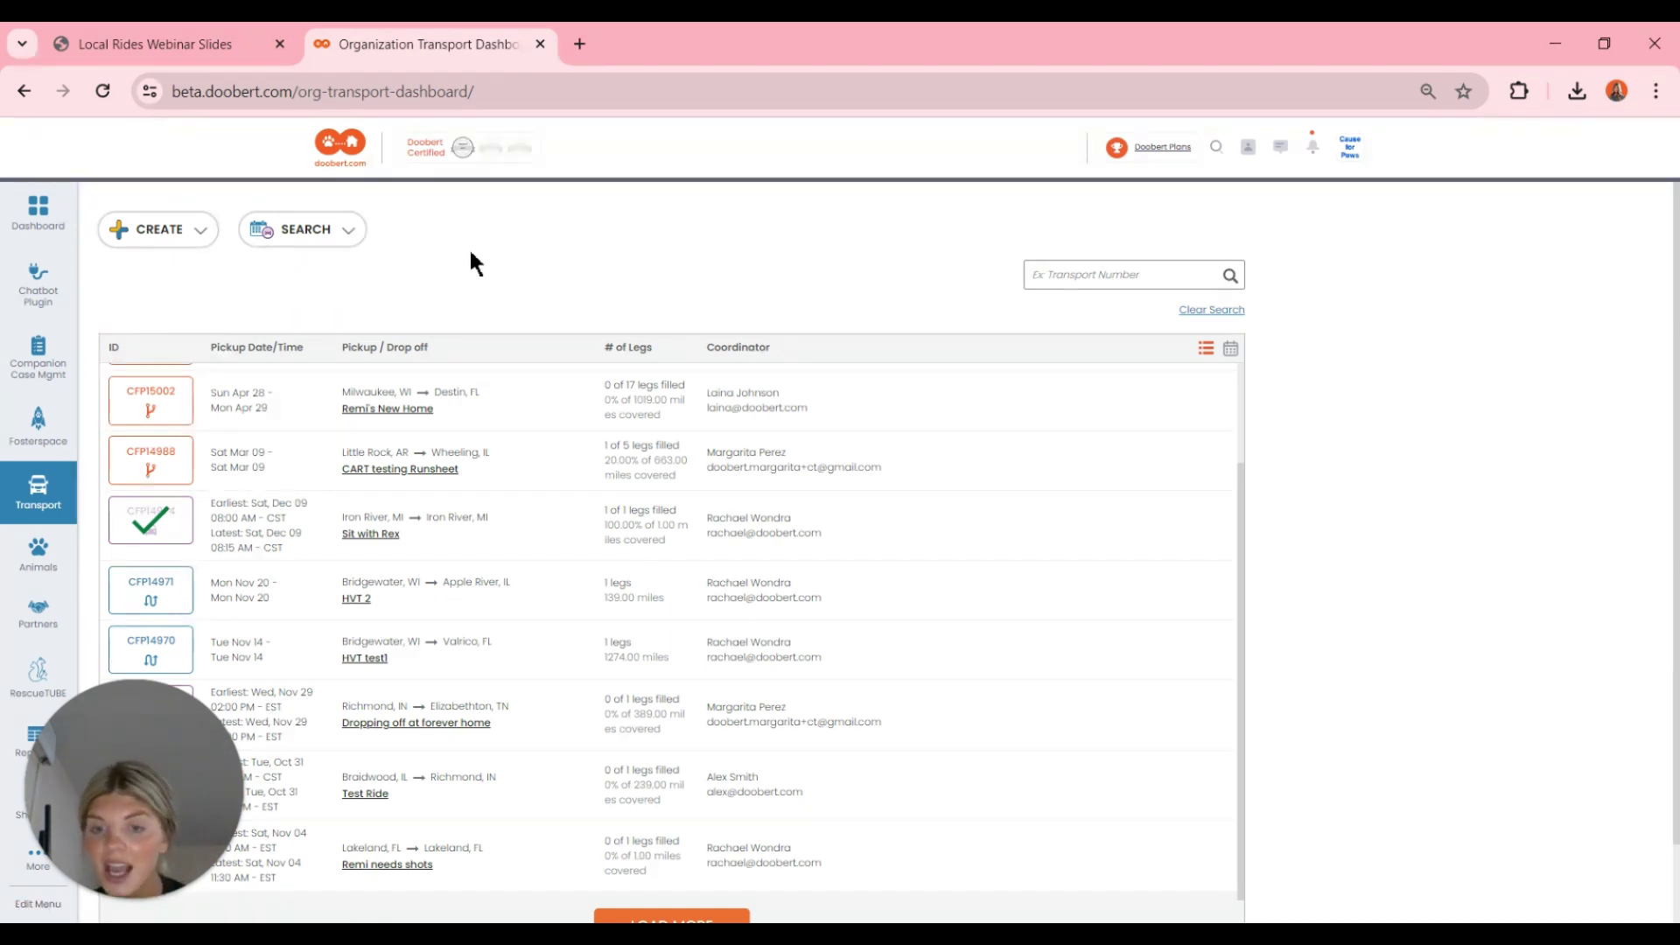
{"action": "scroll", "coordinate": [471, 254], "scroll_direction": "down", "scroll_amount": 1}
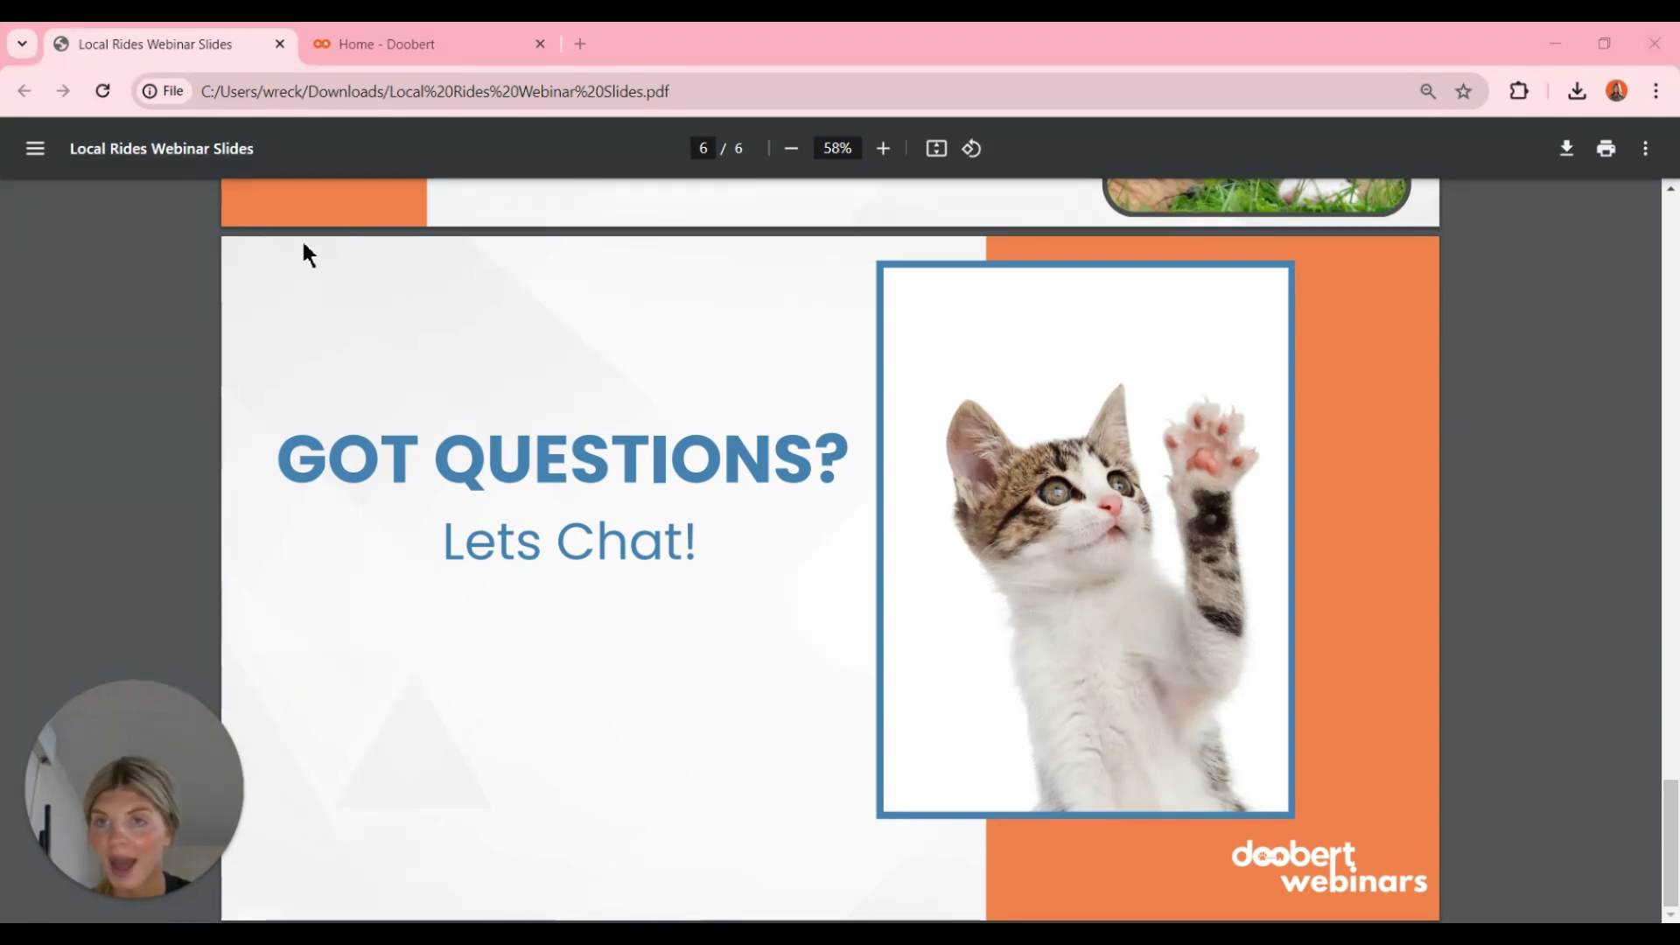
- Open the Doobert Volunteer Map from the Home page's RESOURCES menu
{"action": "left_click", "coordinate": [385, 52]}
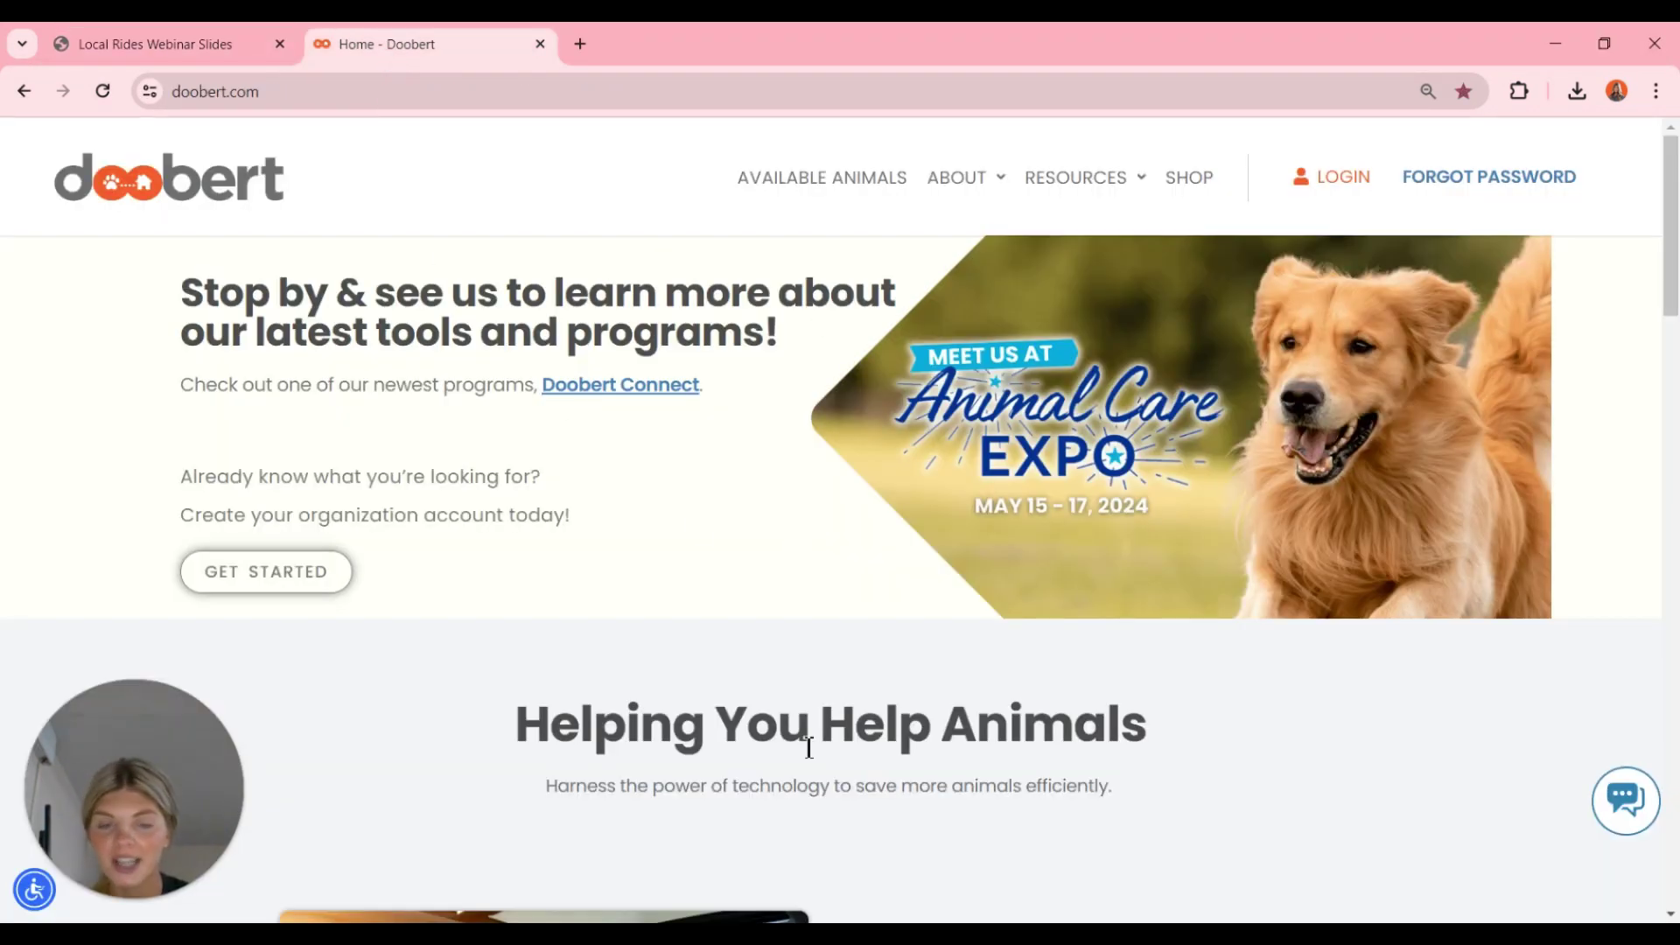
{"action": "mouse_move", "coordinate": [1085, 184]}
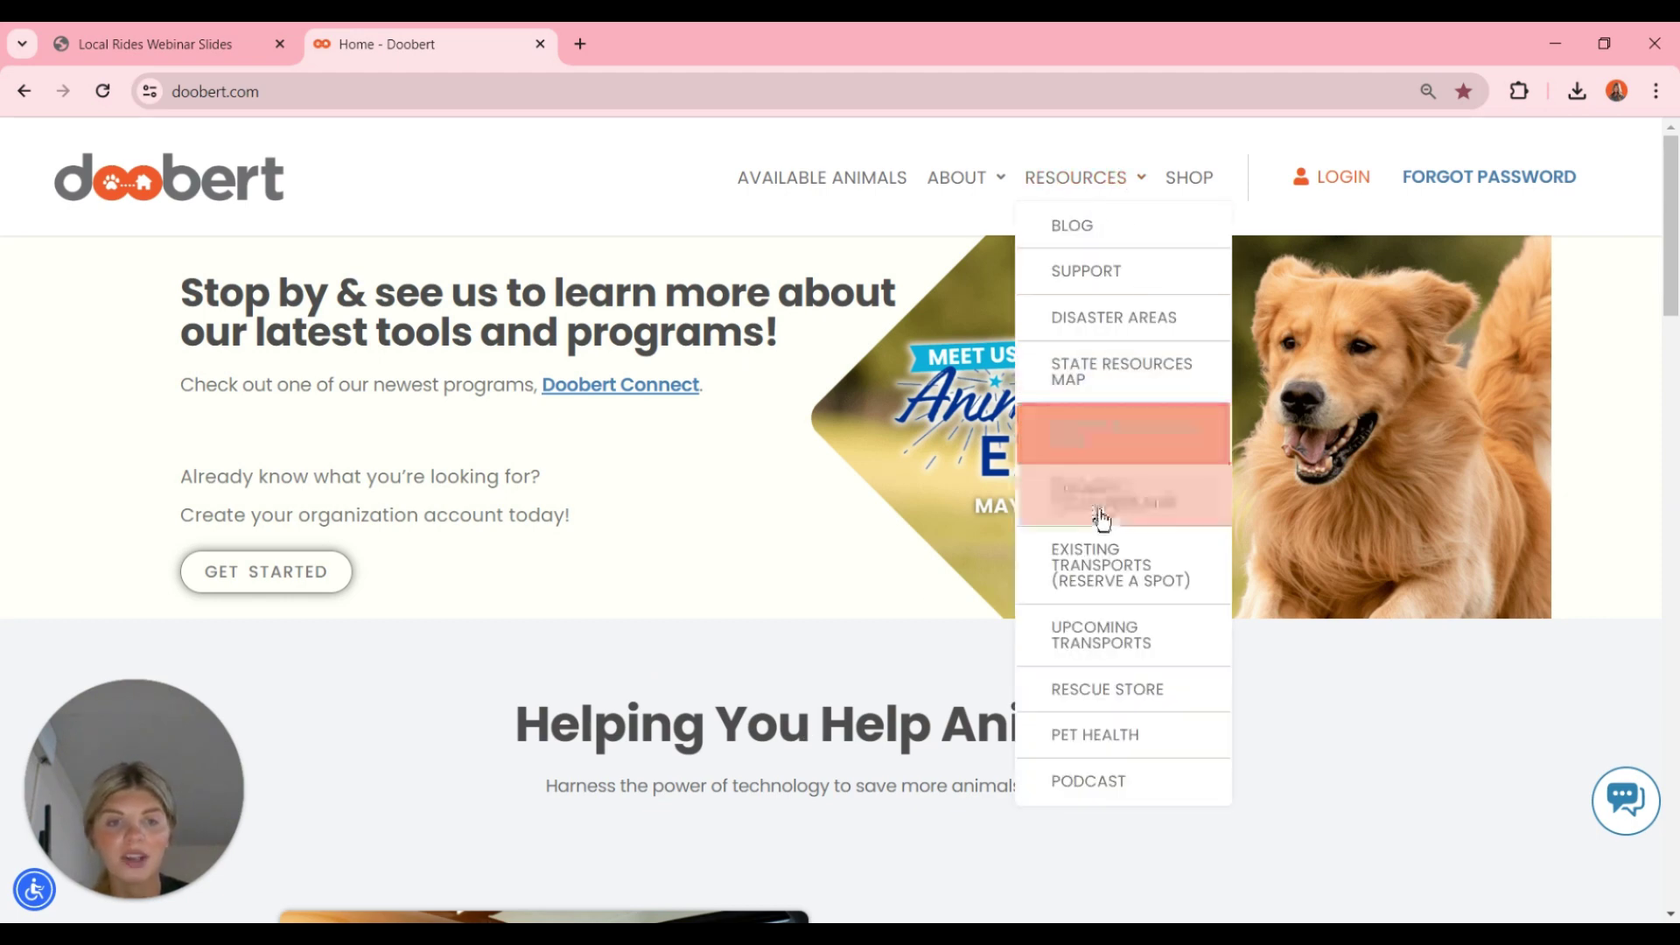
{"action": "left_click", "coordinate": [1190, 506]}
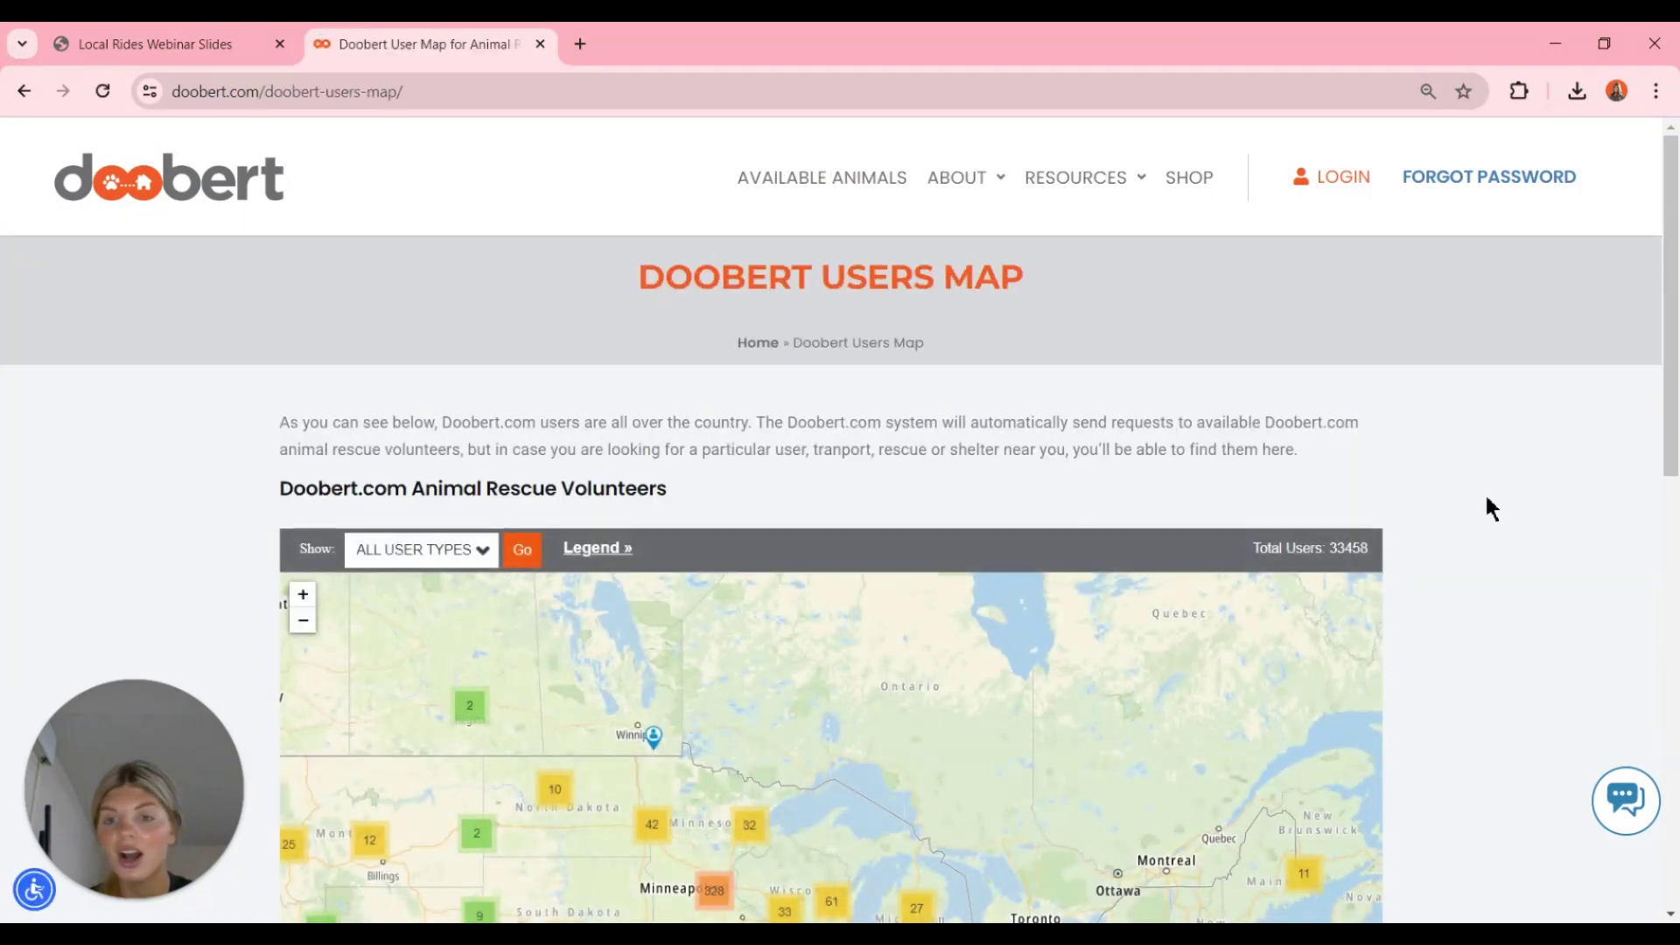
- Filter the users map to show only Drivers
{"action": "scroll", "coordinate": [1486, 498], "scroll_direction": "down", "scroll_amount": 1}
{"action": "scroll", "coordinate": [1487, 499], "scroll_direction": "down", "scroll_amount": 2}
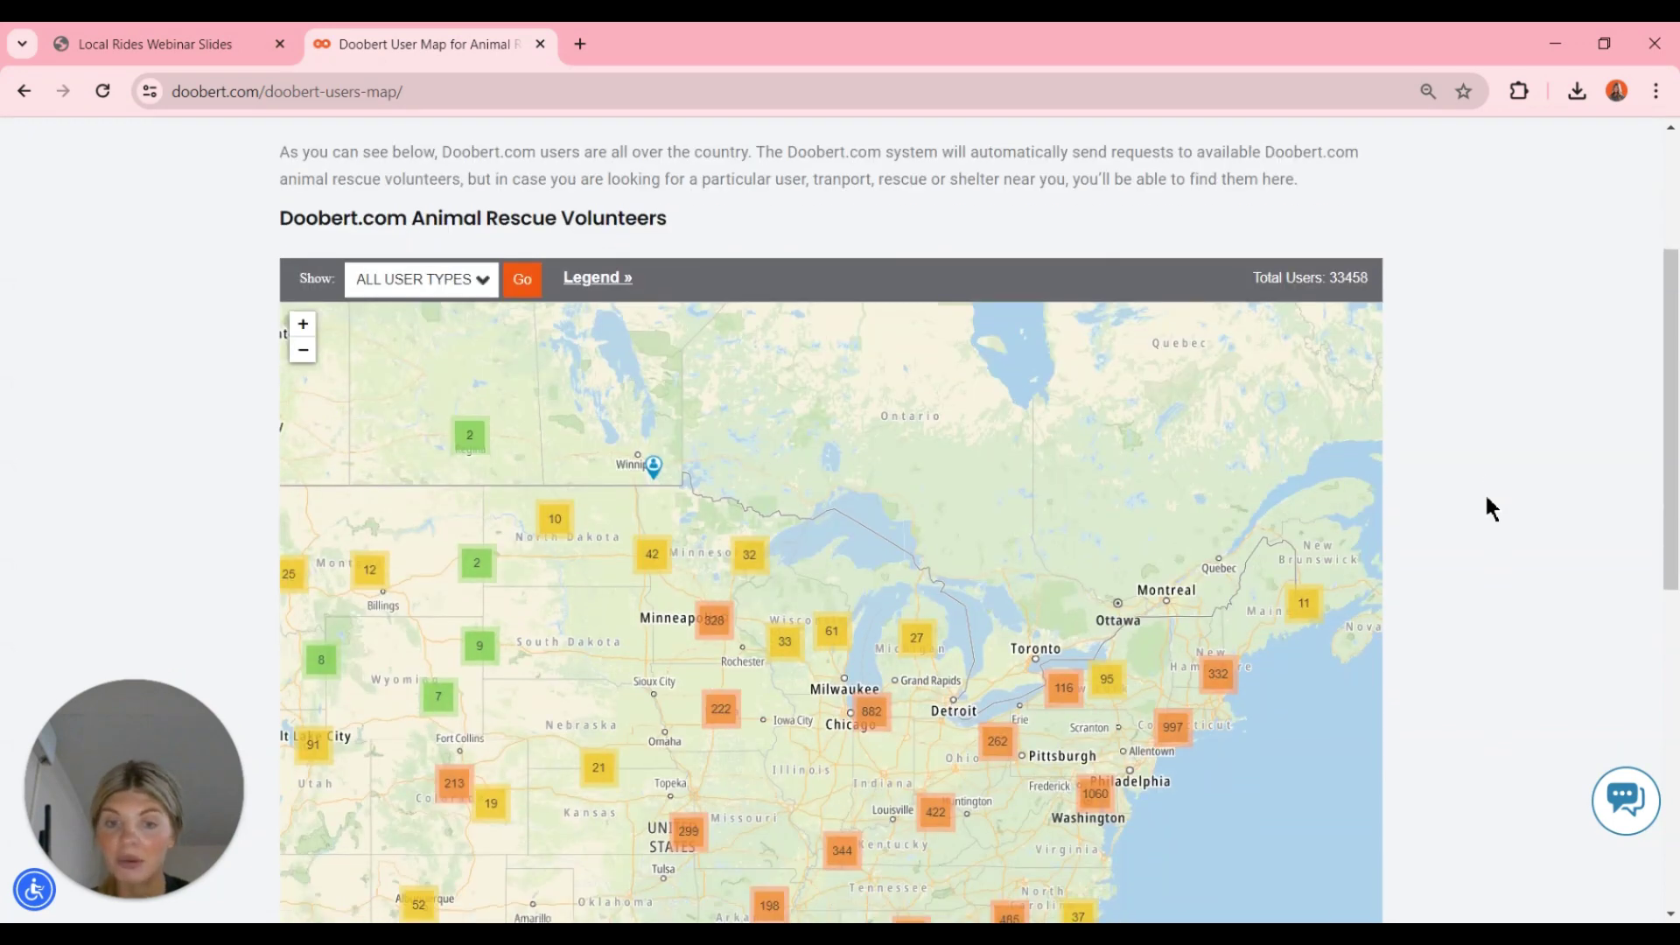
{"action": "scroll", "coordinate": [1492, 508], "scroll_direction": "down", "scroll_amount": 1}
{"action": "scroll", "coordinate": [1492, 509], "scroll_direction": "down", "scroll_amount": 1}
{"action": "scroll", "coordinate": [1492, 509], "scroll_direction": "up", "scroll_amount": 1}
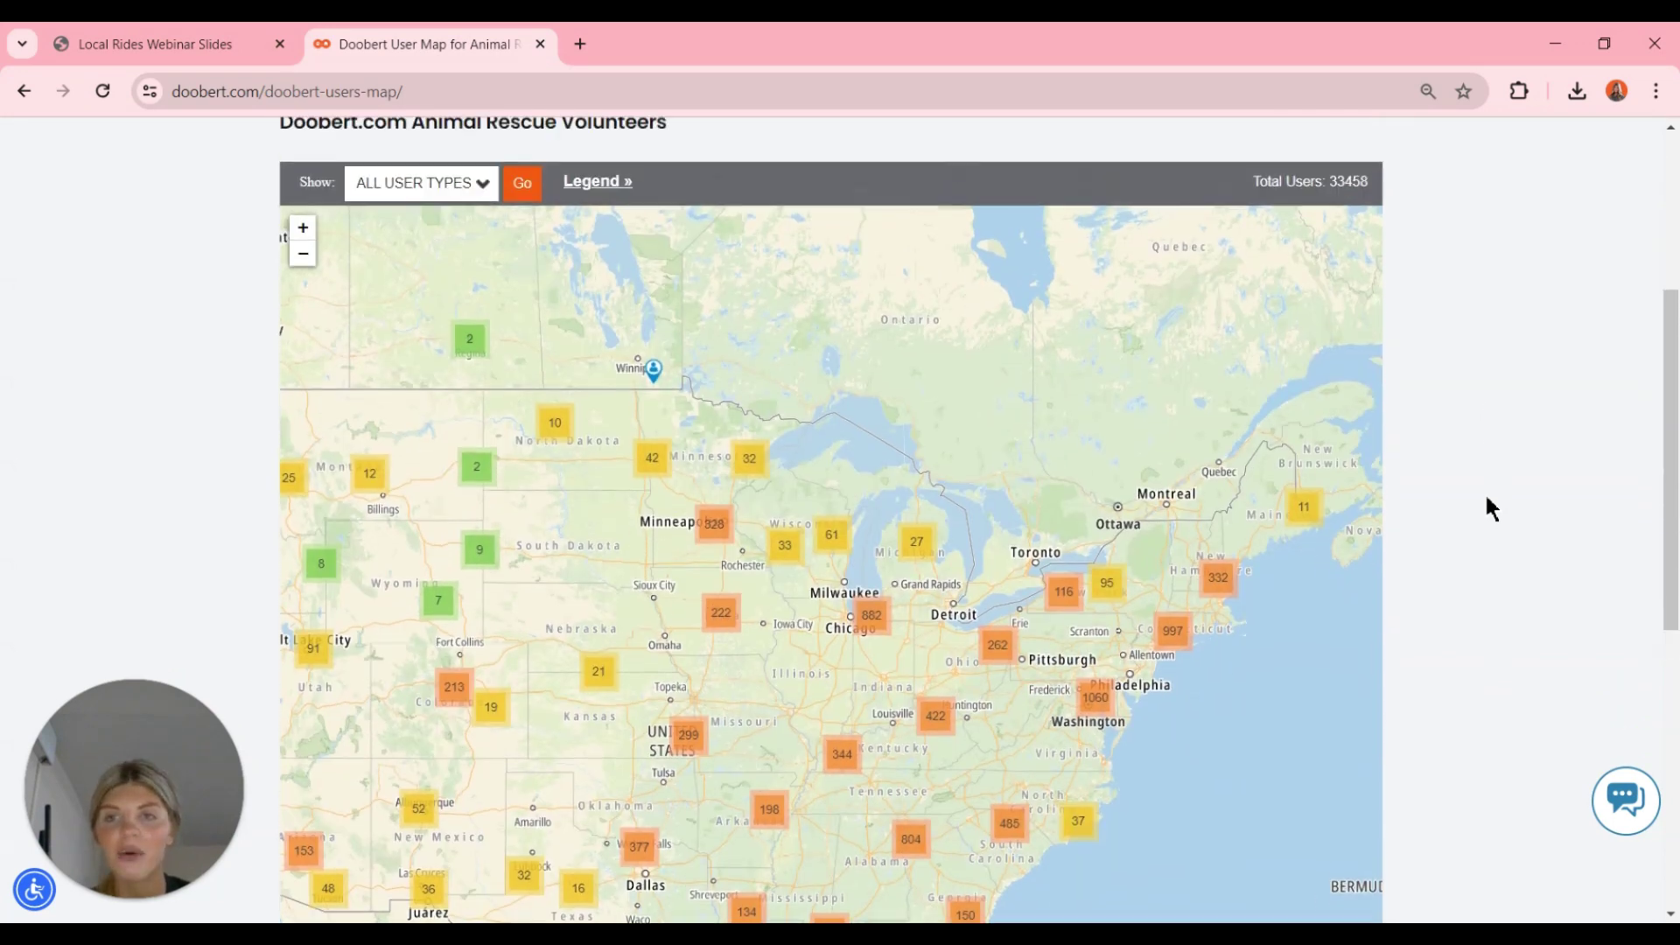
{"action": "left_click", "coordinate": [475, 184]}
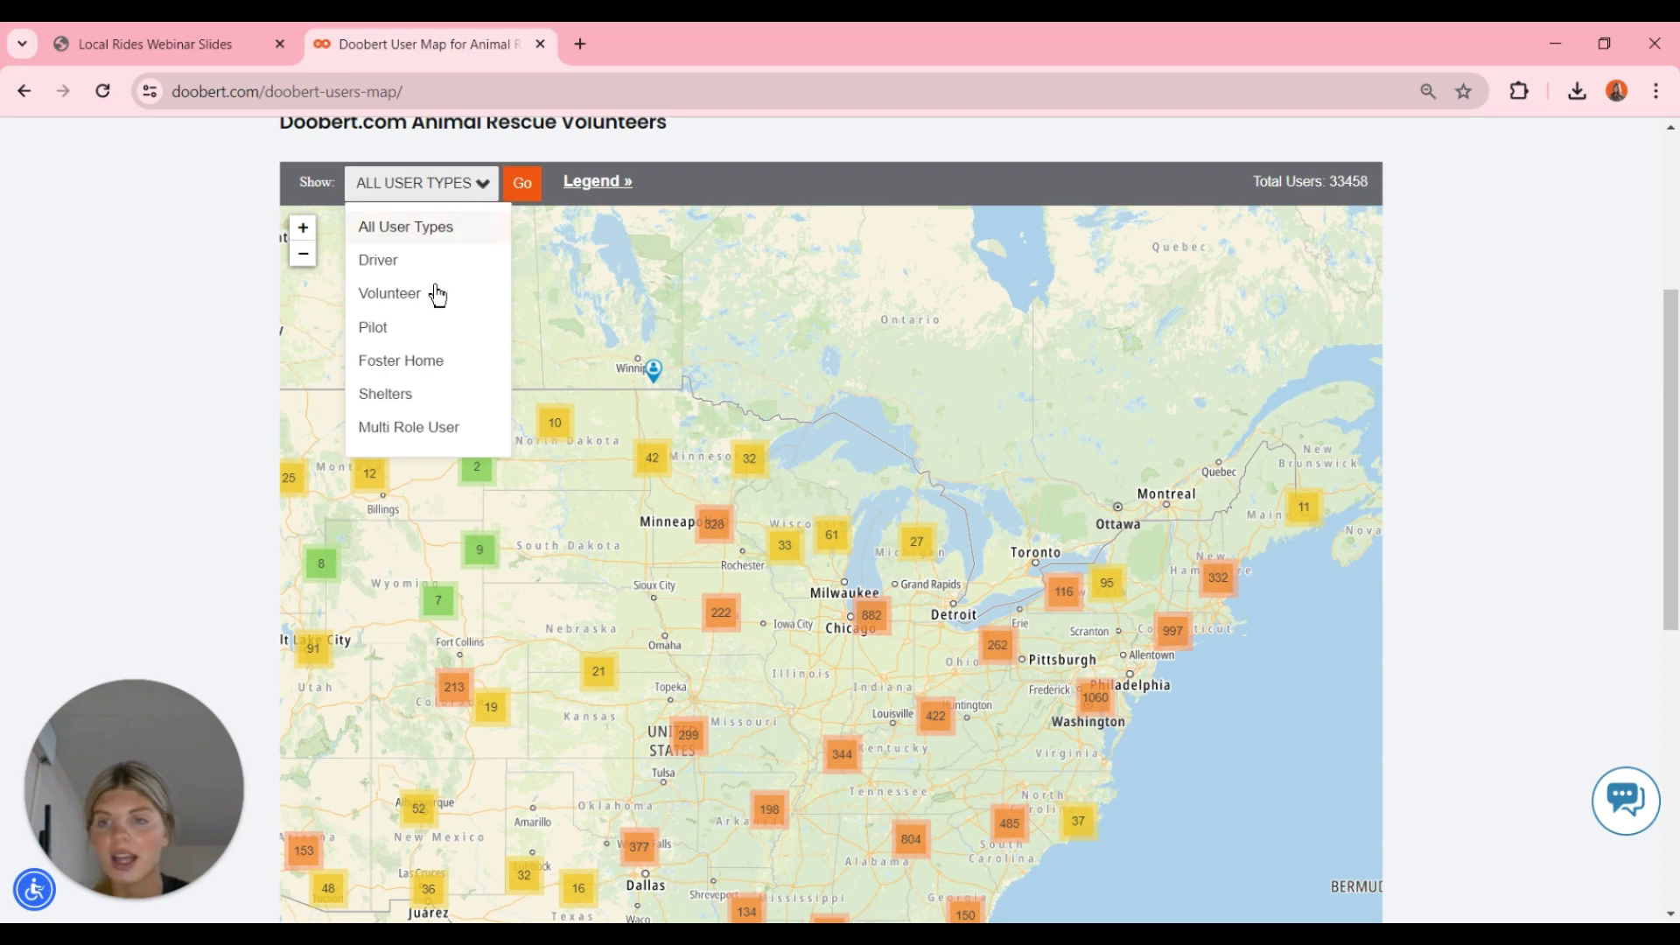
{"action": "scroll", "coordinate": [428, 398], "scroll_direction": "down", "scroll_amount": 1}
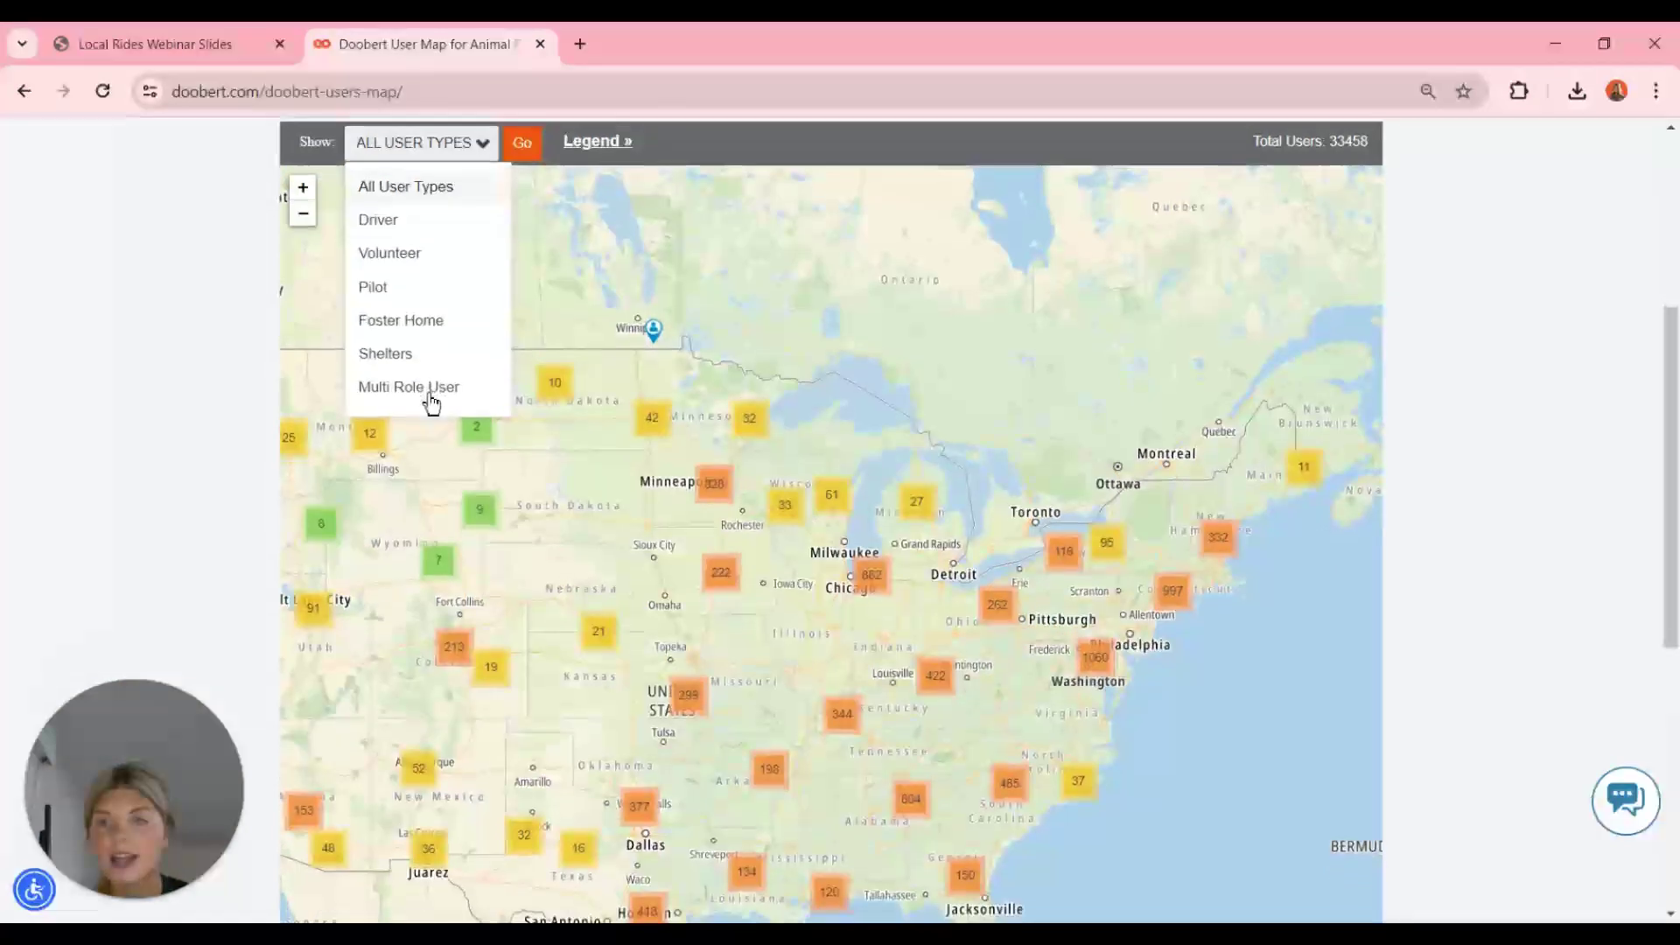
{"action": "left_click", "coordinate": [397, 229]}
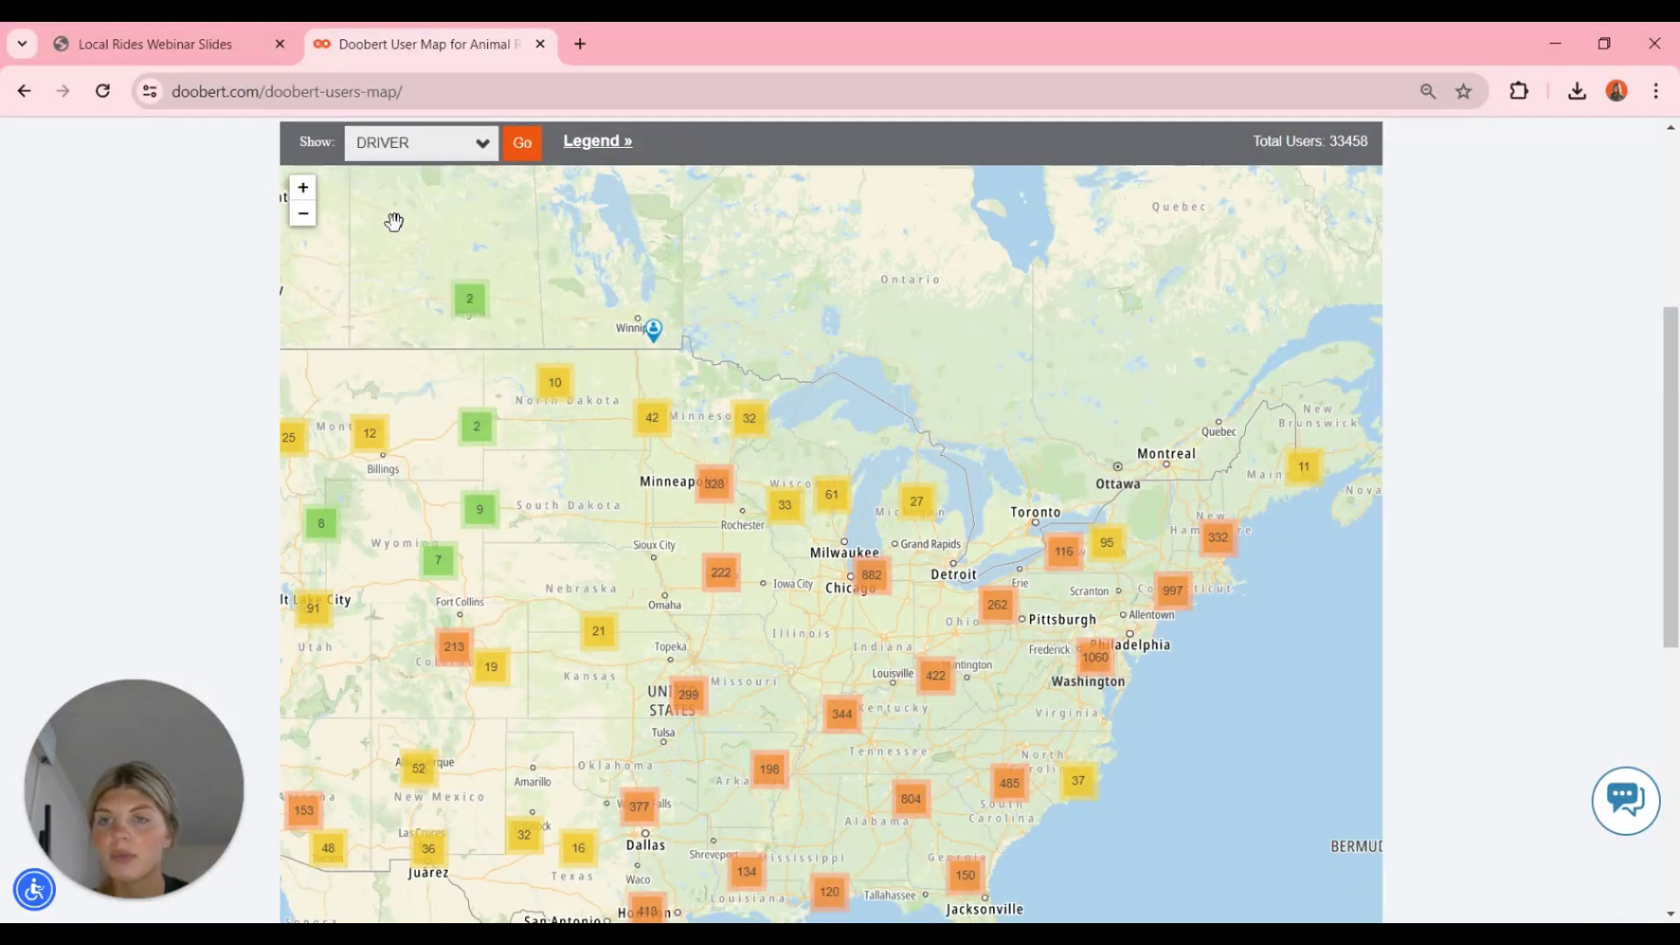
{"action": "left_click", "coordinate": [531, 151]}
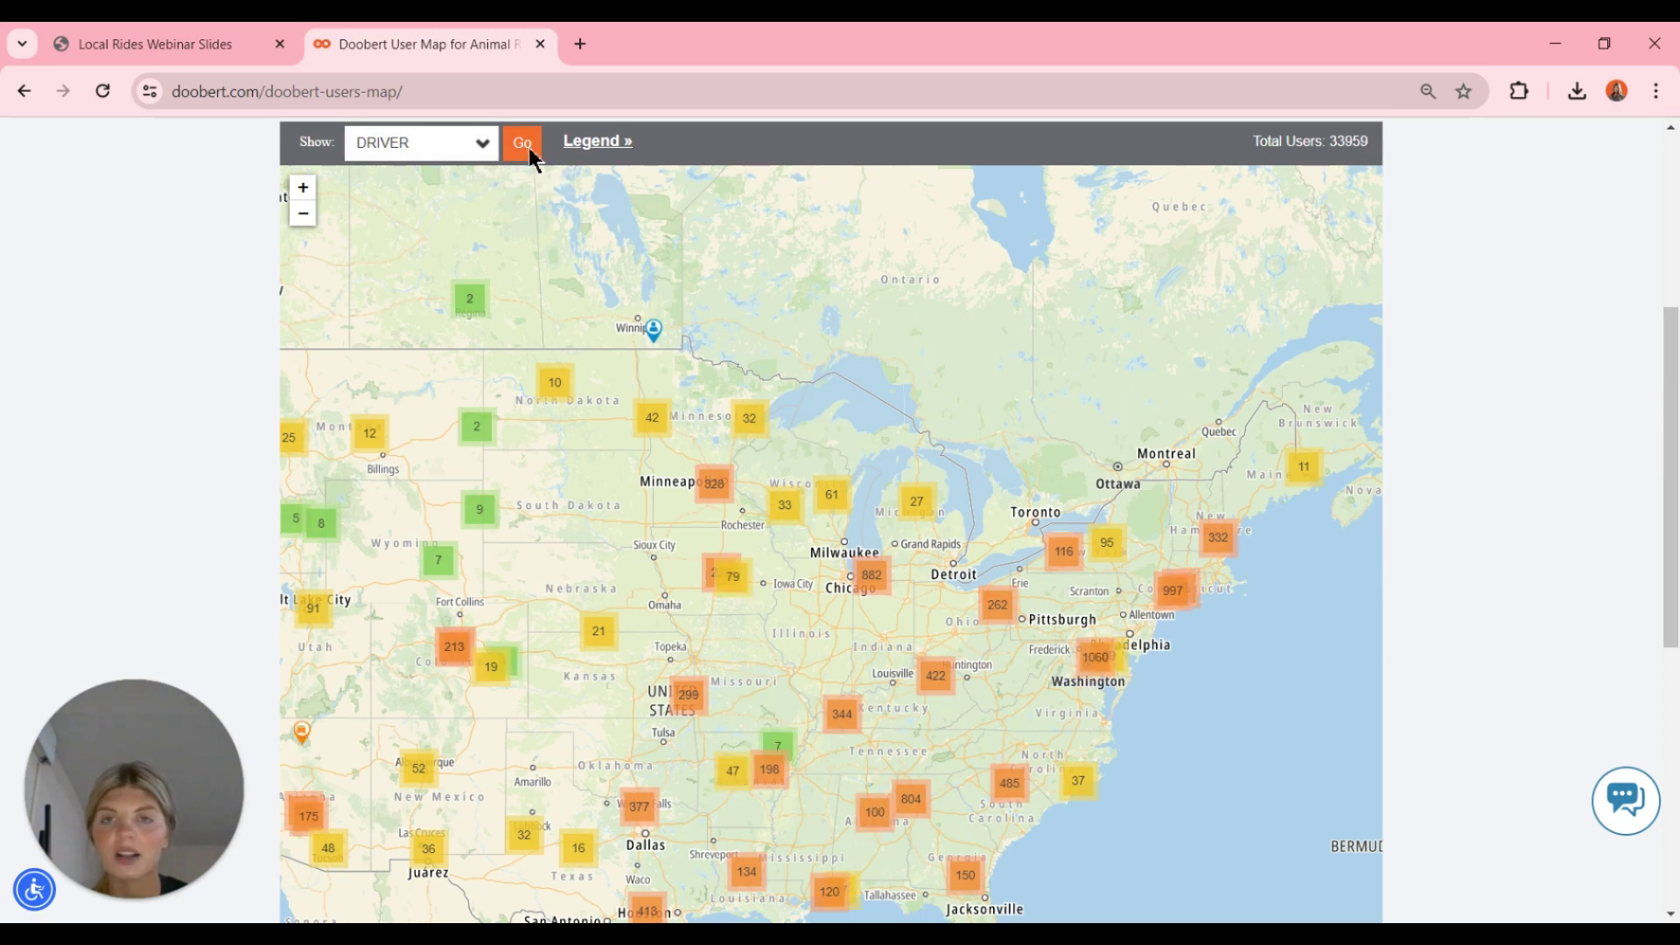
- Zoom the driver map into Missouri and Illinois, then return to the webinar slides
{"action": "scroll", "coordinate": [1501, 551], "scroll_direction": "down", "scroll_amount": 1}
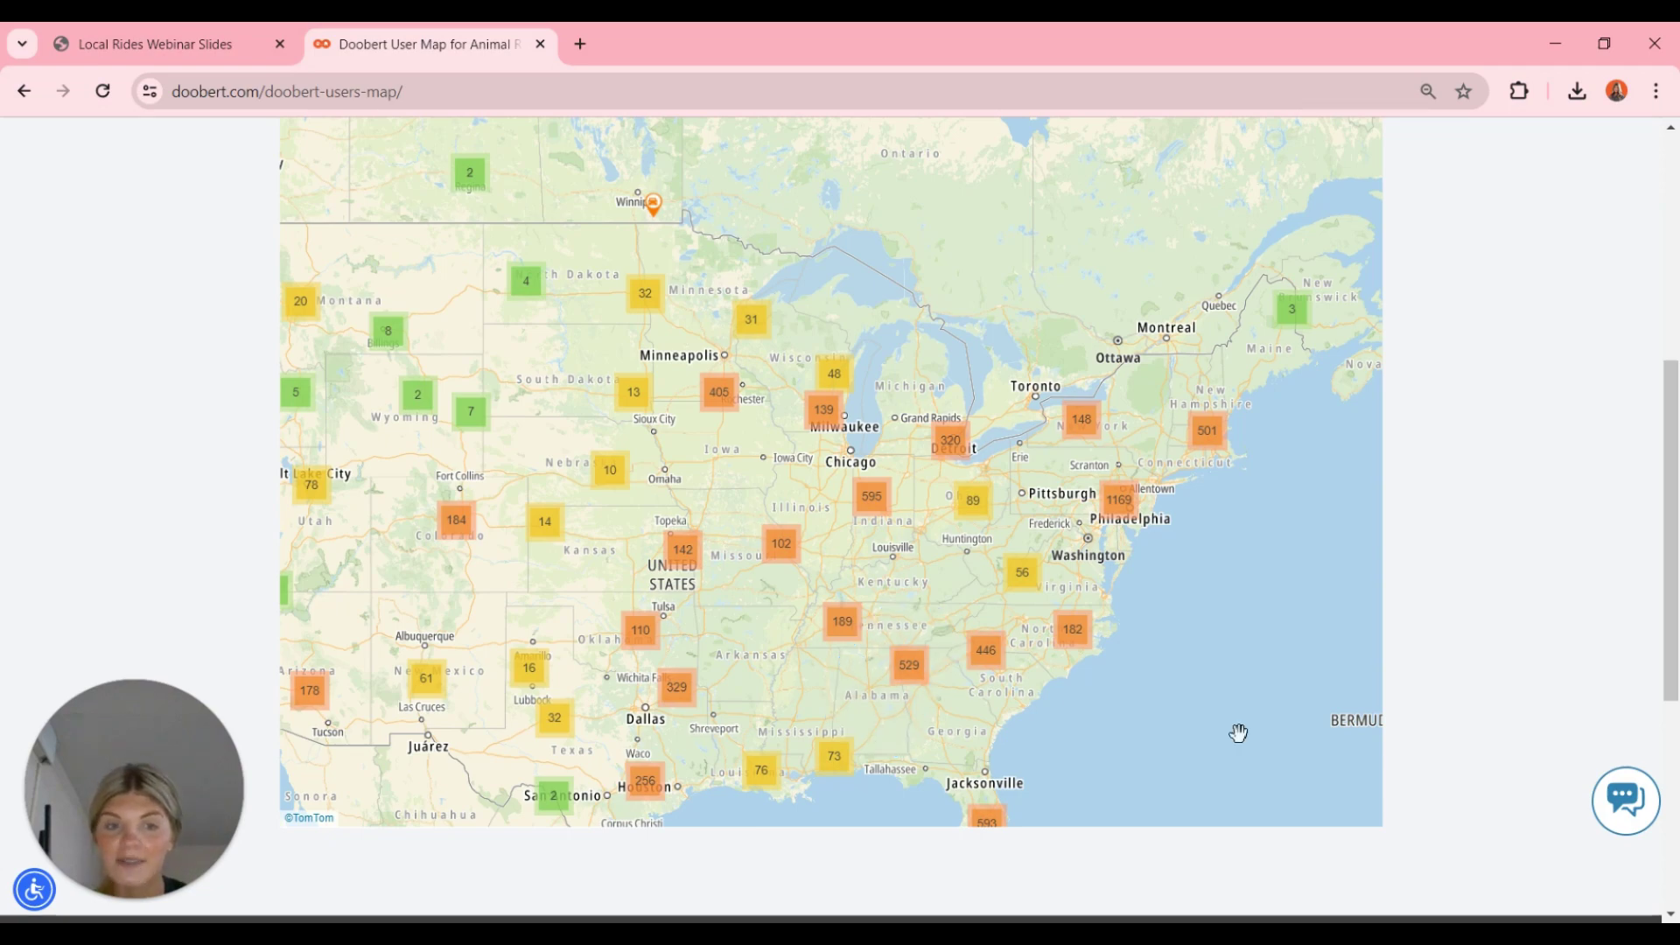
{"action": "scroll", "coordinate": [1238, 733], "scroll_direction": "down", "scroll_amount": 1}
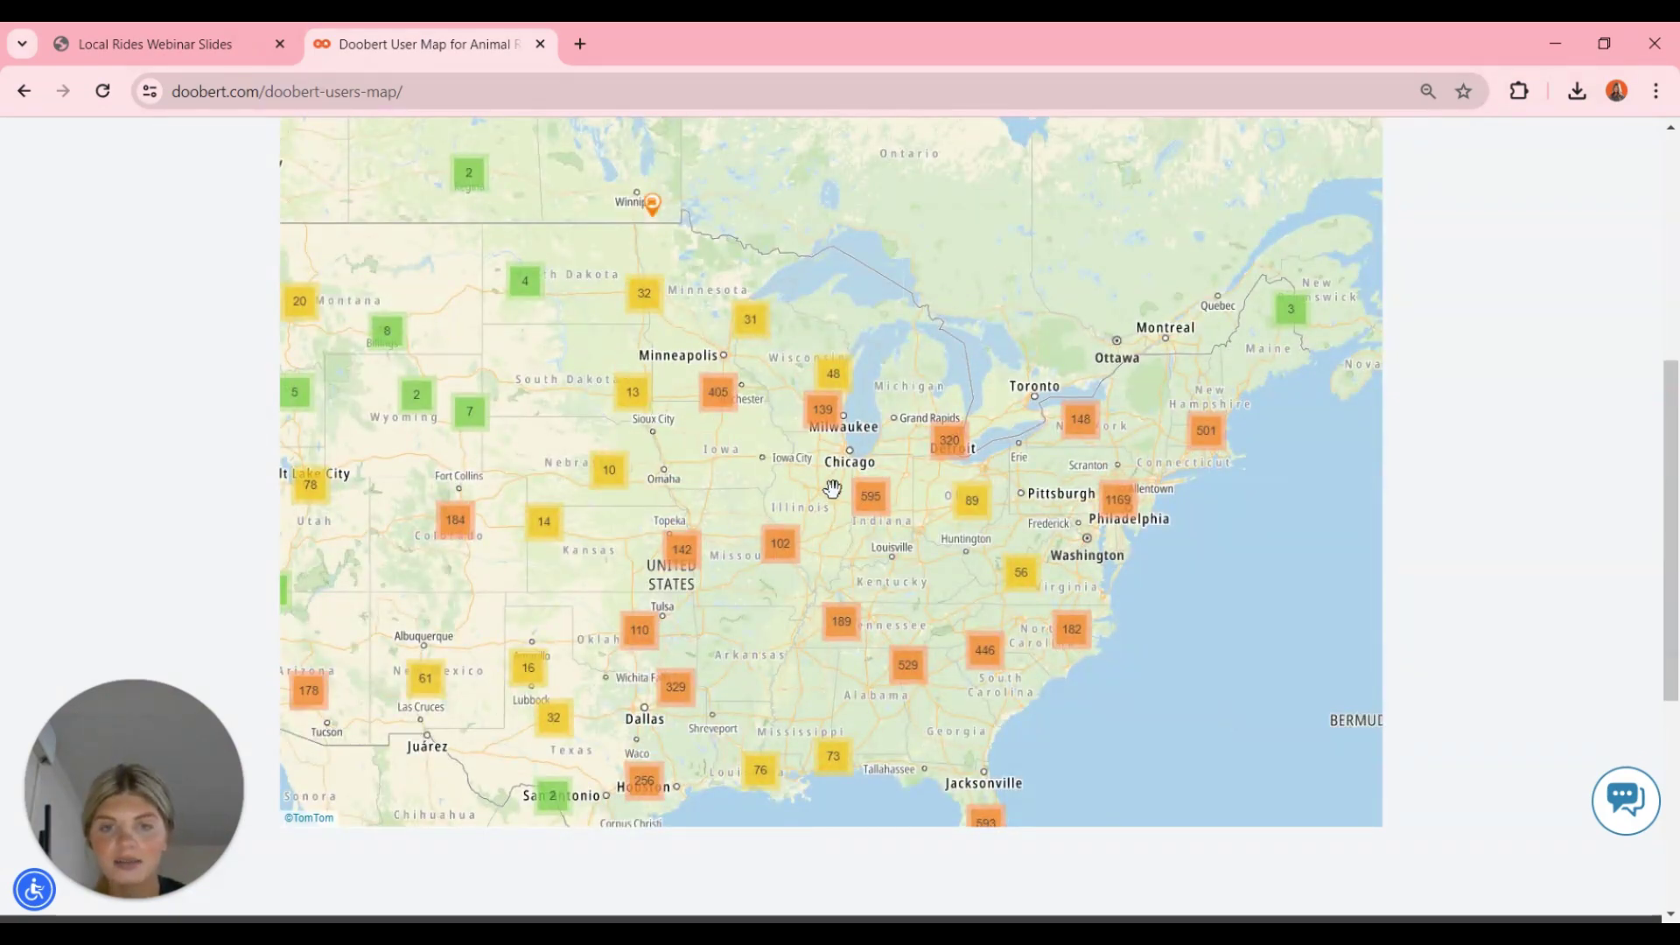
{"action": "scroll", "coordinate": [790, 545], "scroll_direction": "up", "scroll_amount": 1}
{"action": "left_click", "coordinate": [782, 627]}
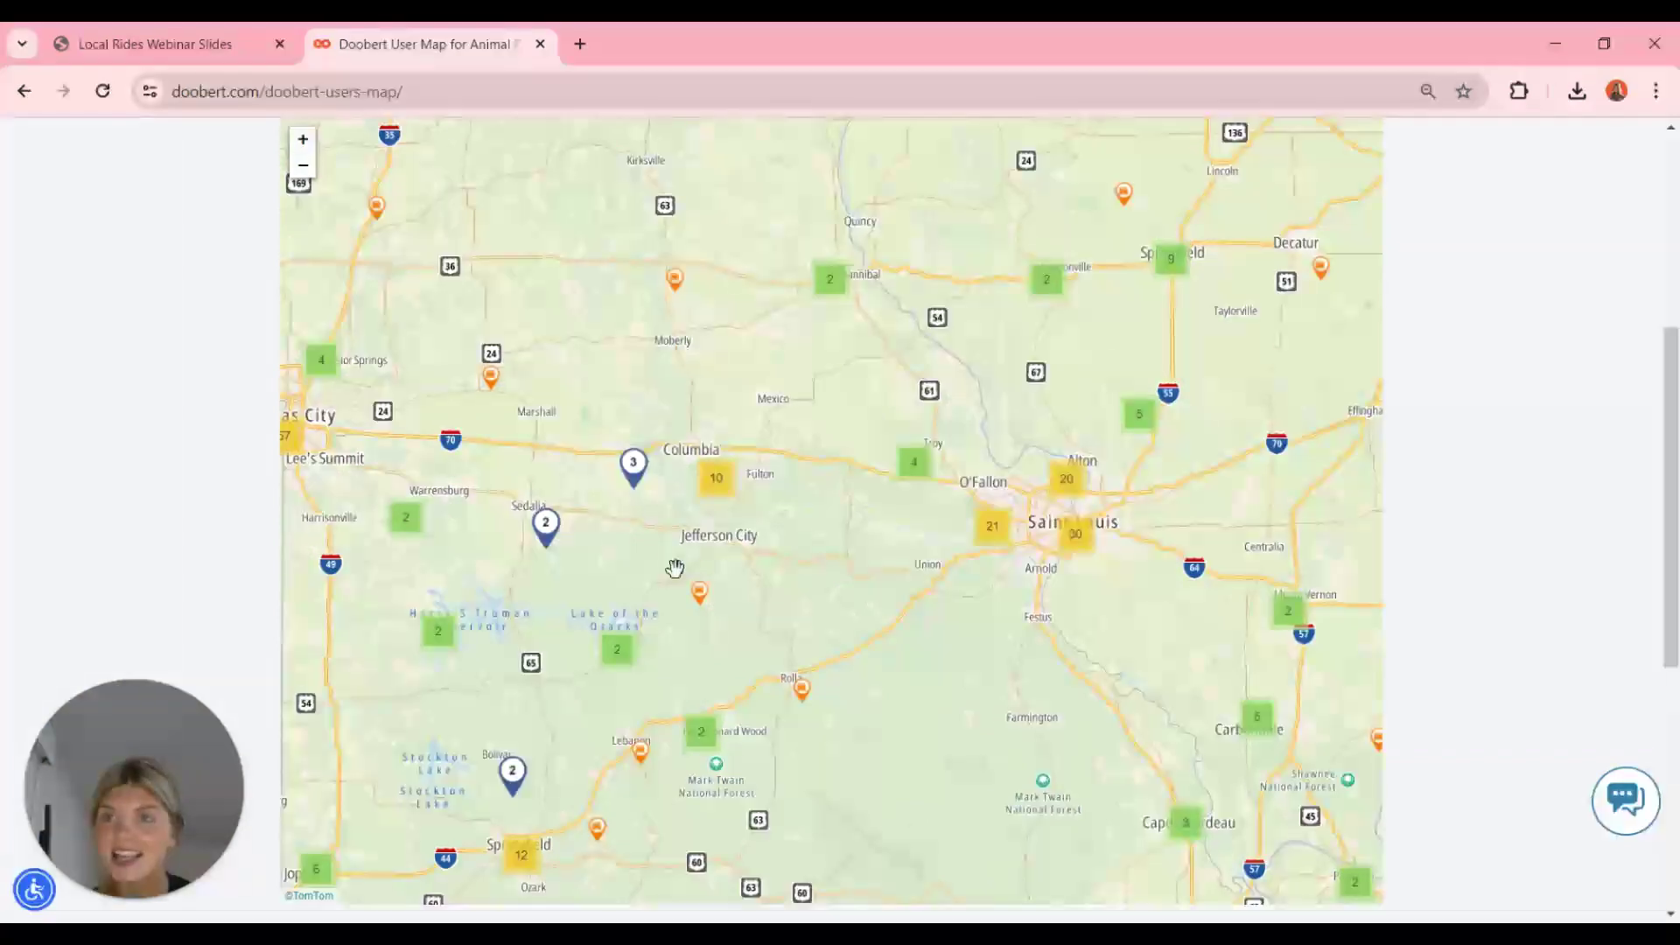
{"action": "left_click", "coordinate": [170, 44]}
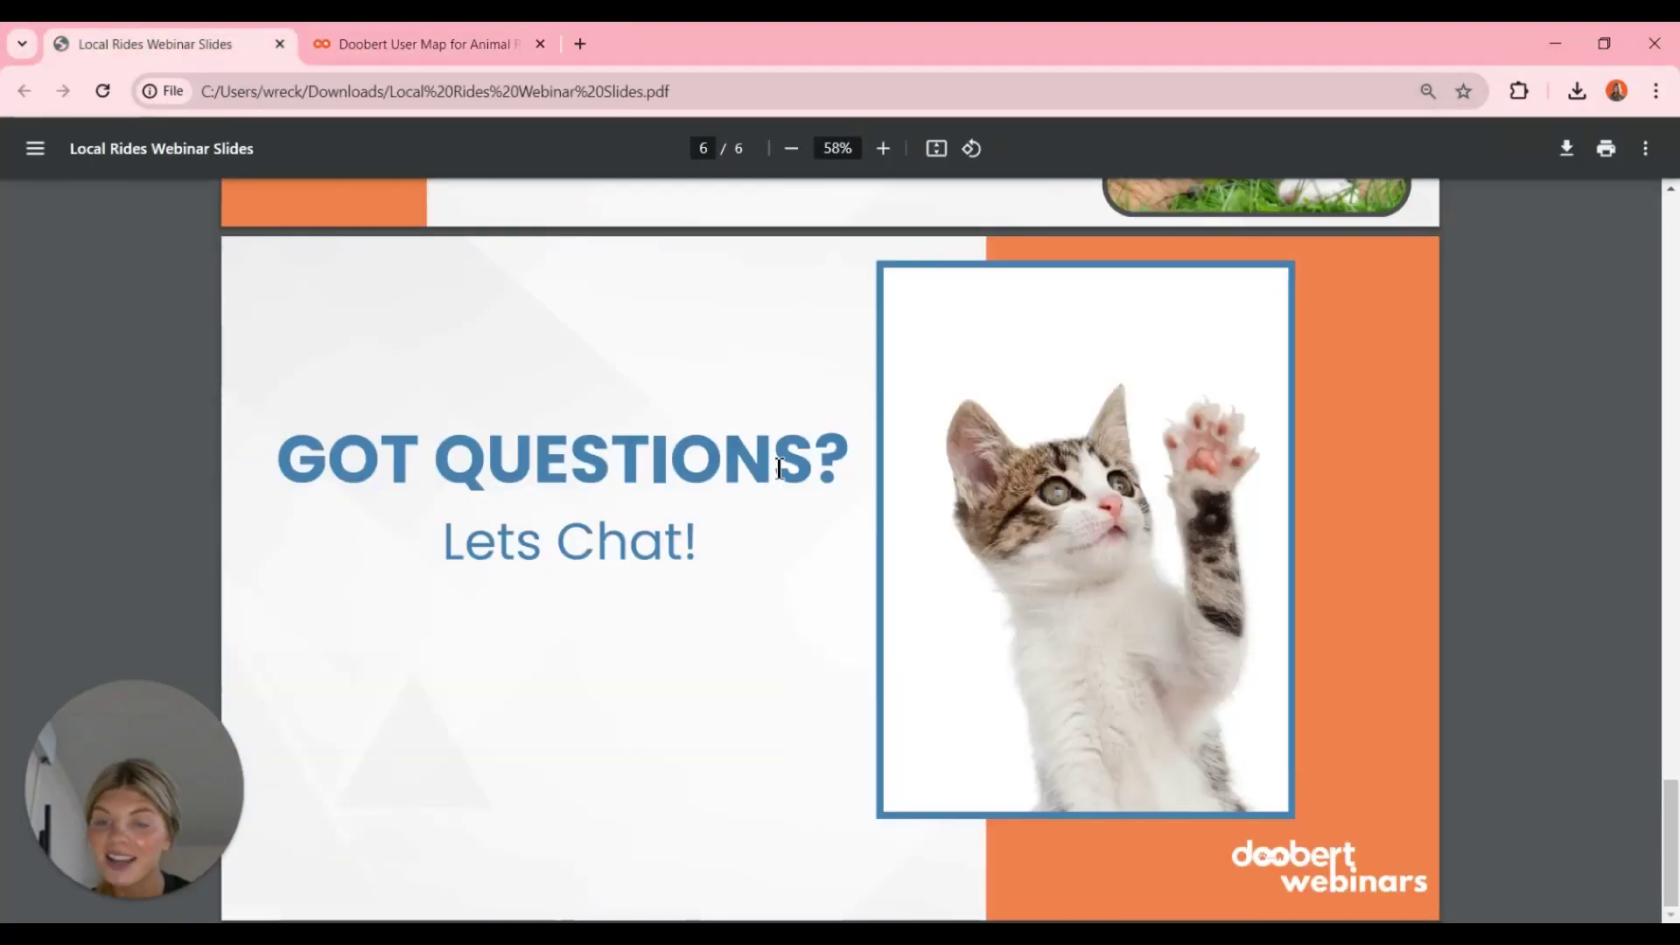